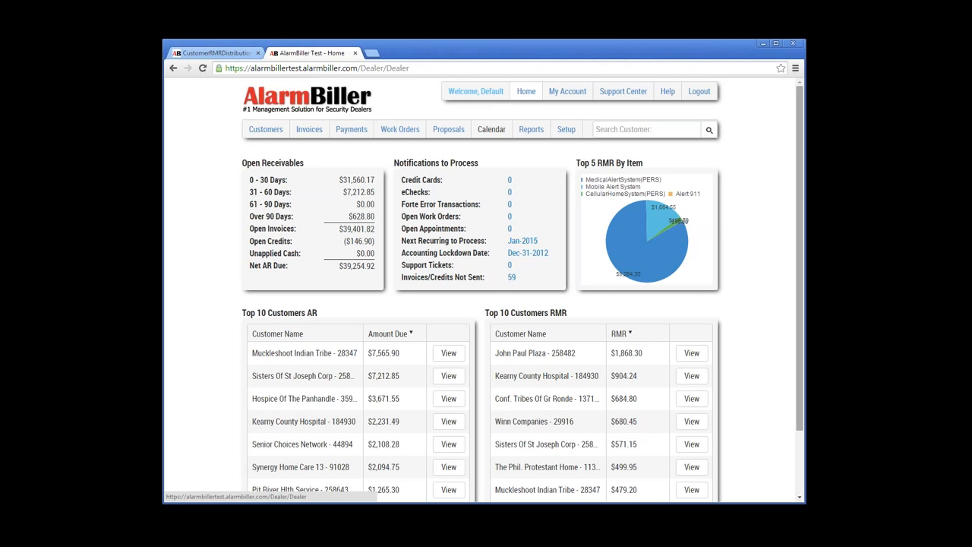
Step: Open the Customers list filtered to show only the 77 master customers
{"action": "scroll", "coordinate": [798, 258], "scroll_direction": "down", "scroll_amount": 2}
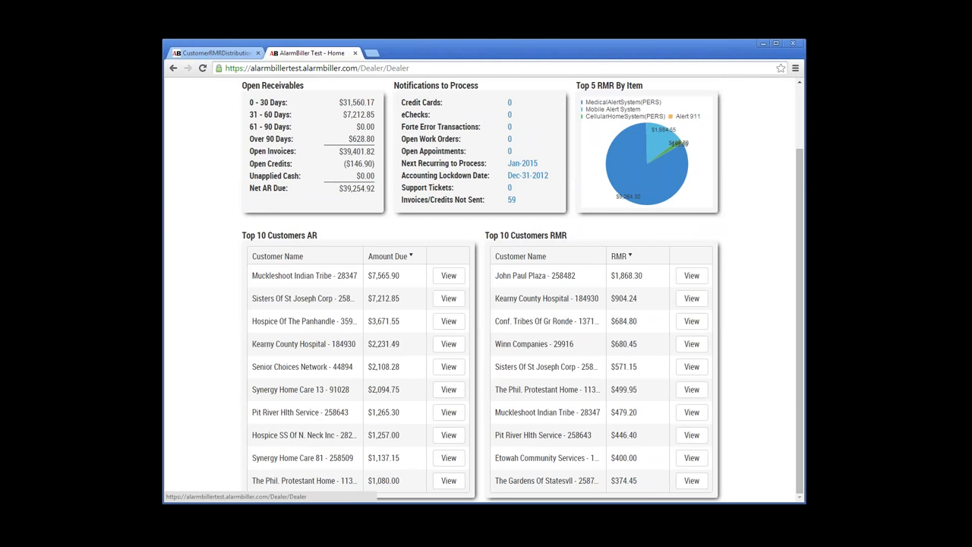
{"action": "scroll", "coordinate": [486, 289], "scroll_direction": "up", "scroll_amount": 2}
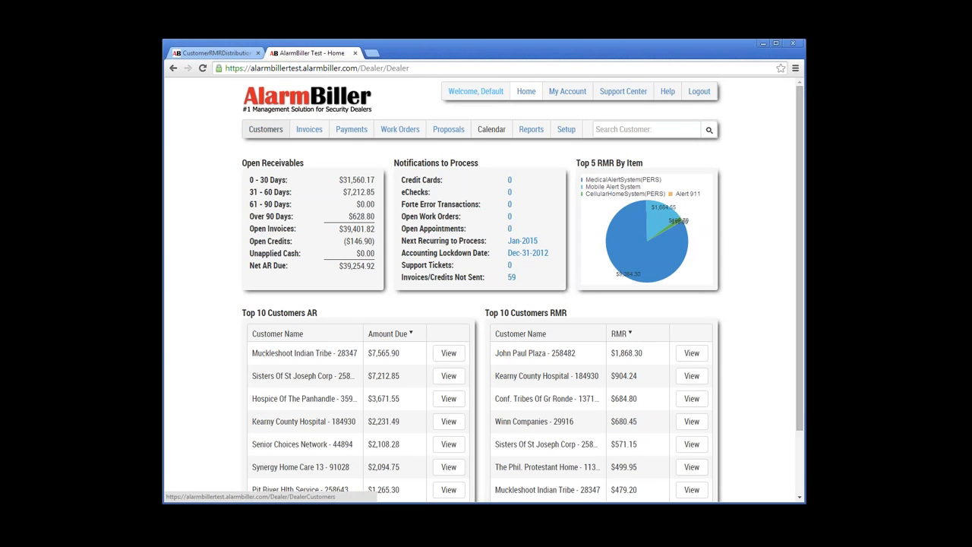
{"action": "left_click", "coordinate": [266, 130]}
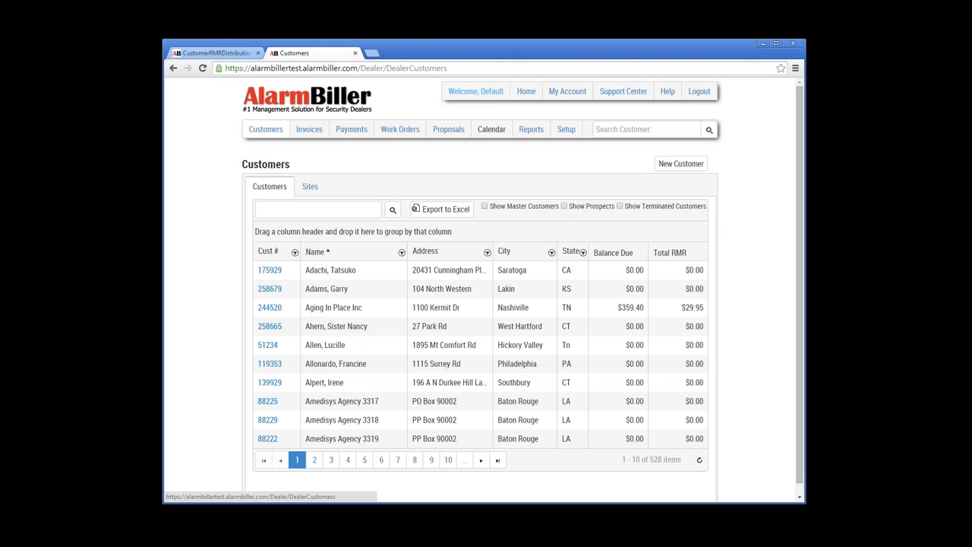
{"action": "left_click", "coordinate": [484, 205]}
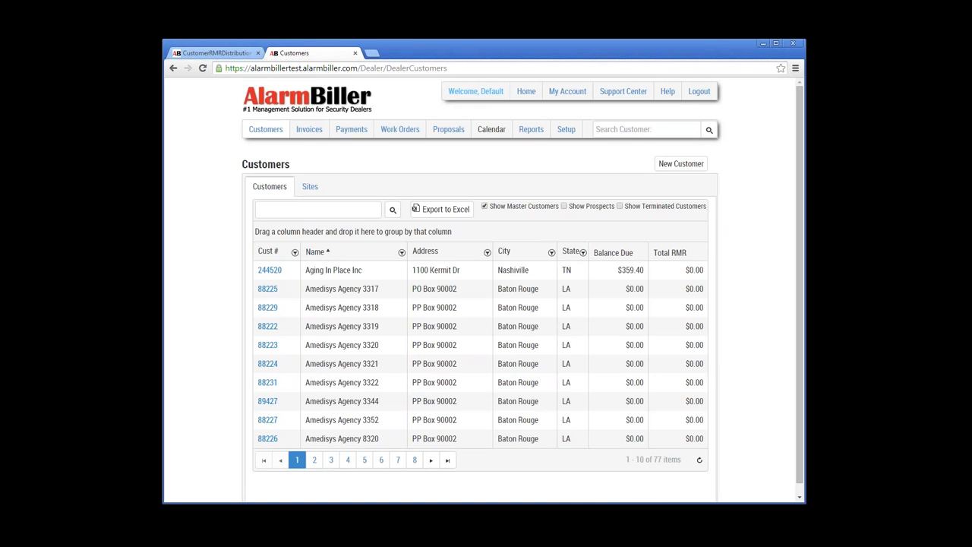
{"action": "left_click_drag", "start_coordinate": [682, 459], "coordinate": [626, 460]}
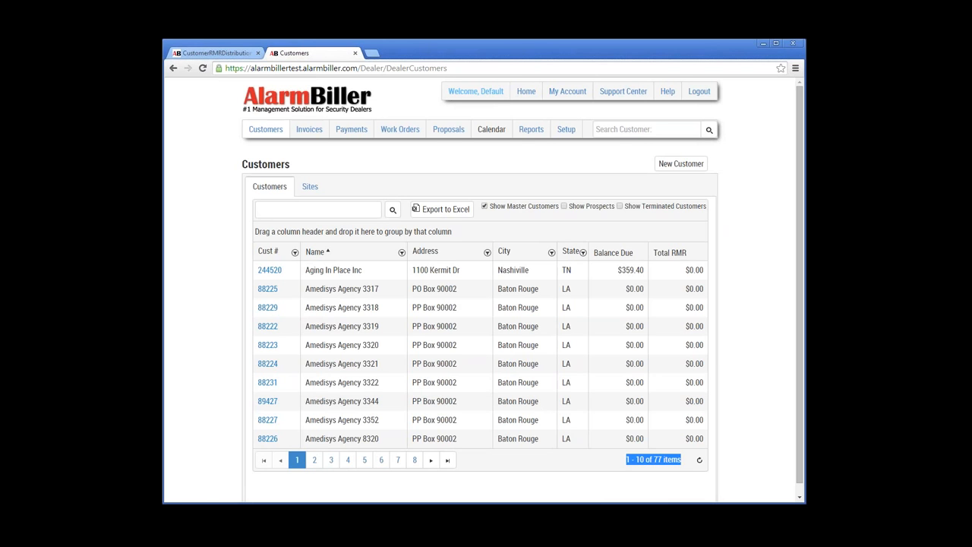
Step: Page forward three times through the master customer list
{"action": "left_click", "coordinate": [431, 459]}
{"action": "left_click", "coordinate": [430, 459]}
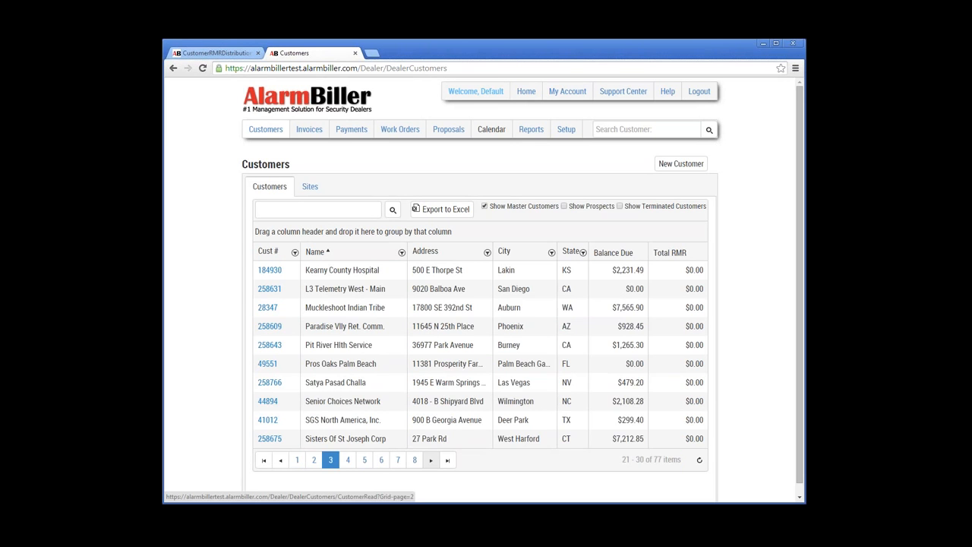
{"action": "left_click", "coordinate": [430, 459]}
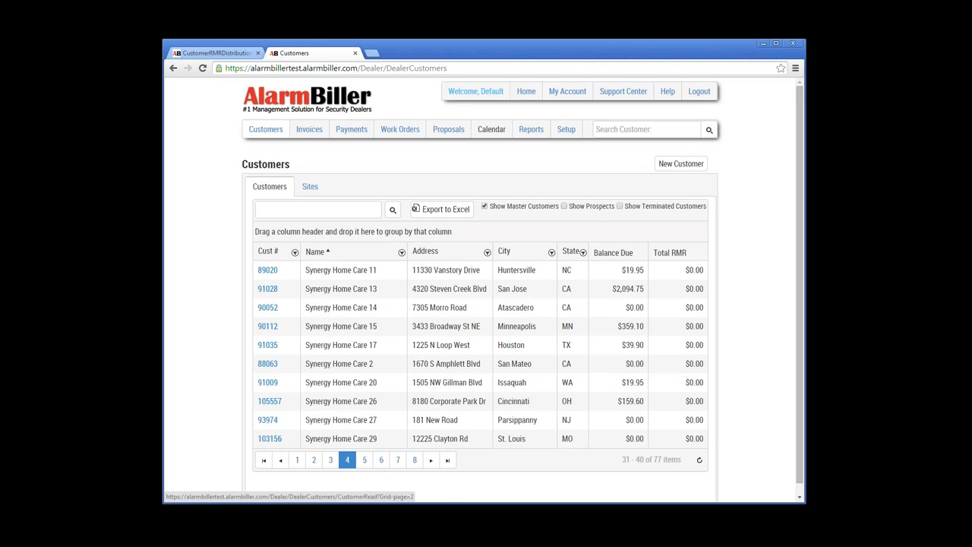
Step: Search the customer list for 's' to show the Synergy entries, then clear the search
{"action": "left_click", "coordinate": [318, 210]}
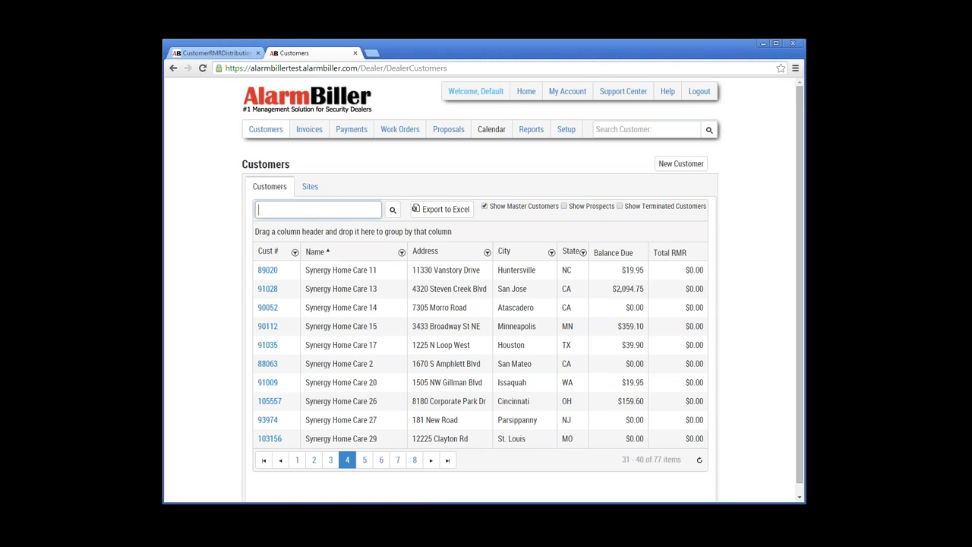
{"action": "type", "text": "syn"}
{"action": "left_click", "coordinate": [392, 210]}
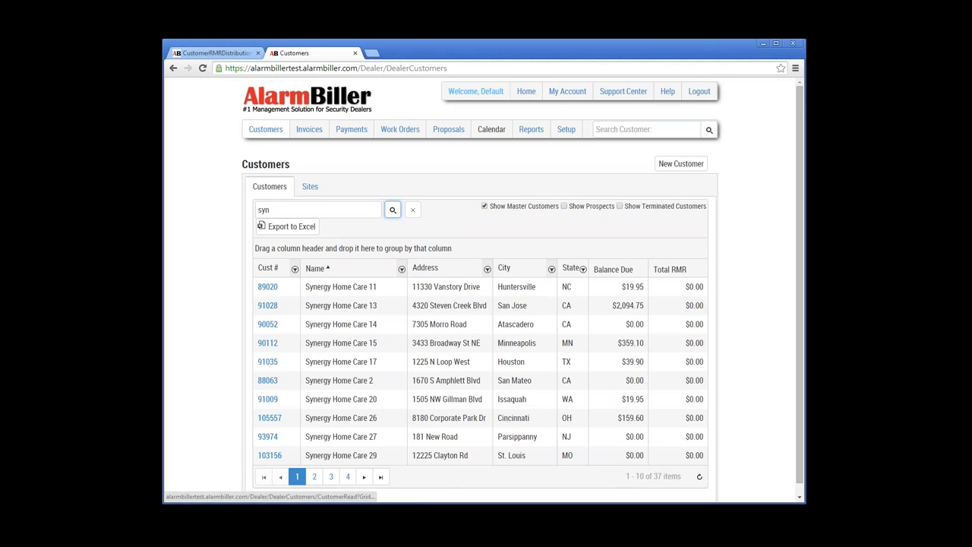
{"action": "left_click", "coordinate": [413, 210]}
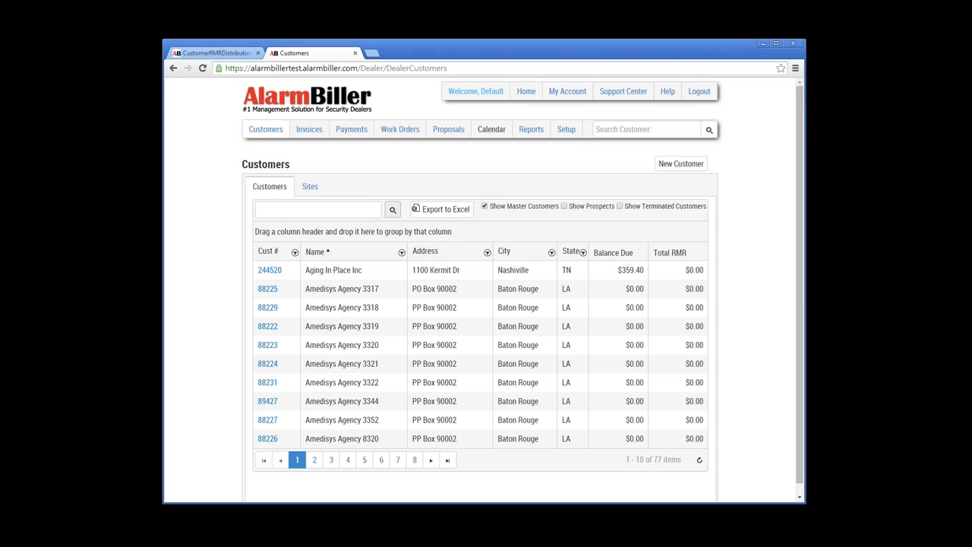
Step: Cycle the Balance Due column sort until the largest balances come first
{"action": "left_click", "coordinate": [612, 253]}
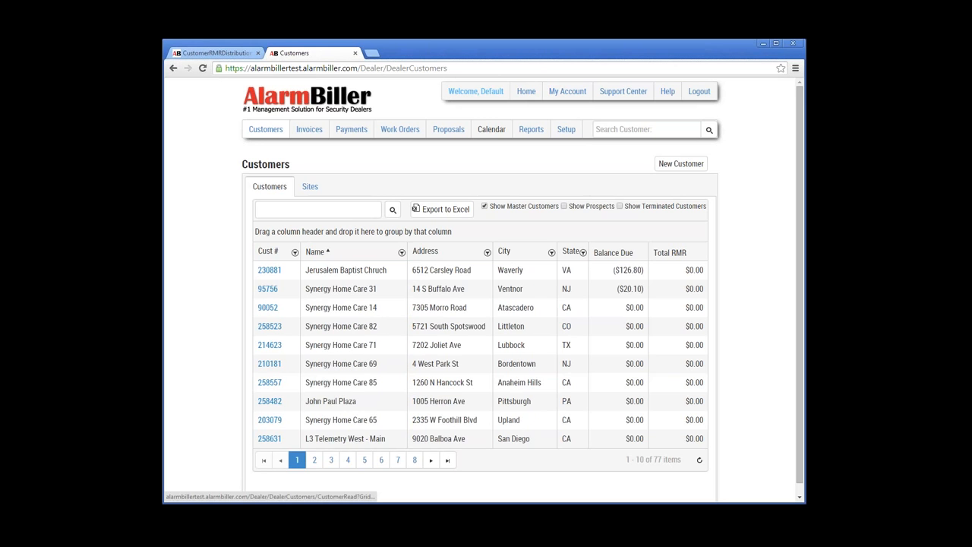
{"action": "left_click", "coordinate": [613, 253]}
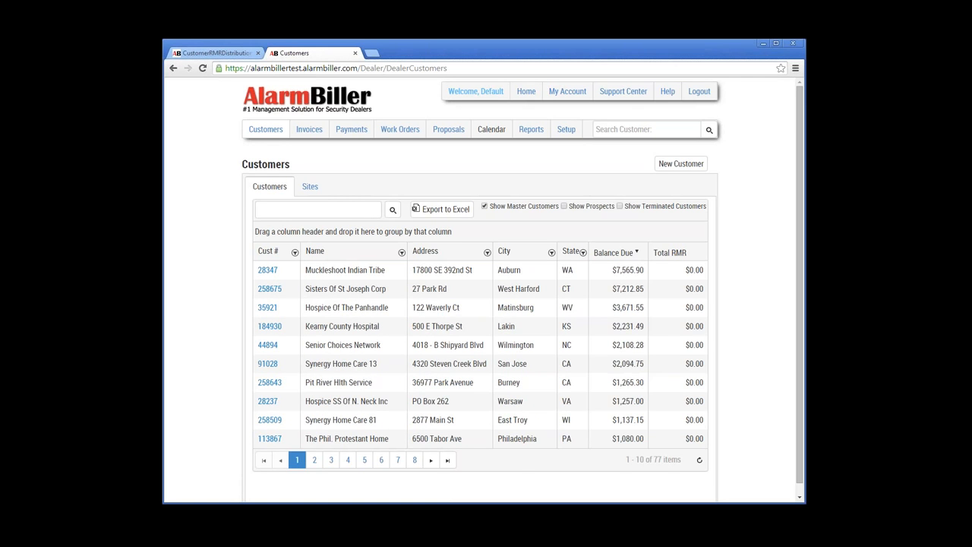
{"action": "left_click", "coordinate": [613, 253]}
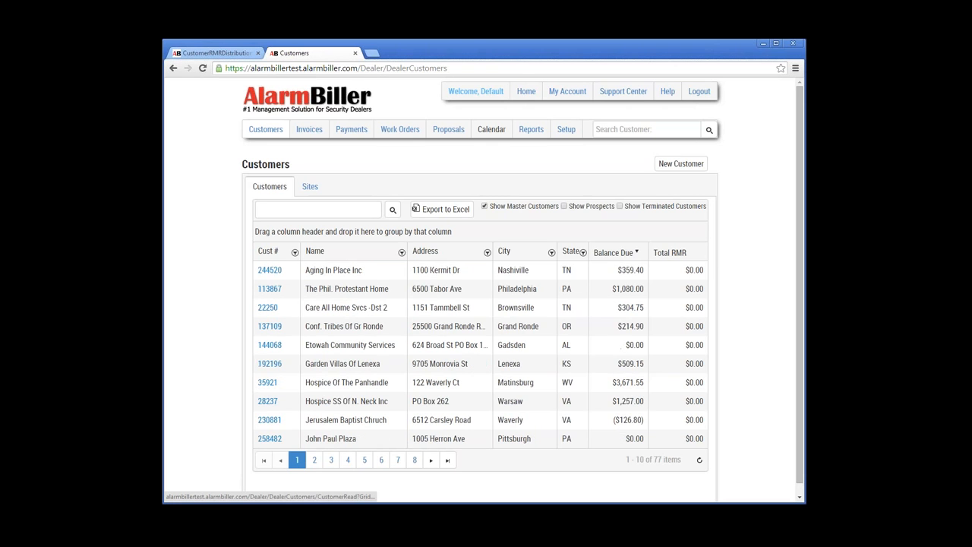
{"action": "left_click", "coordinate": [613, 253]}
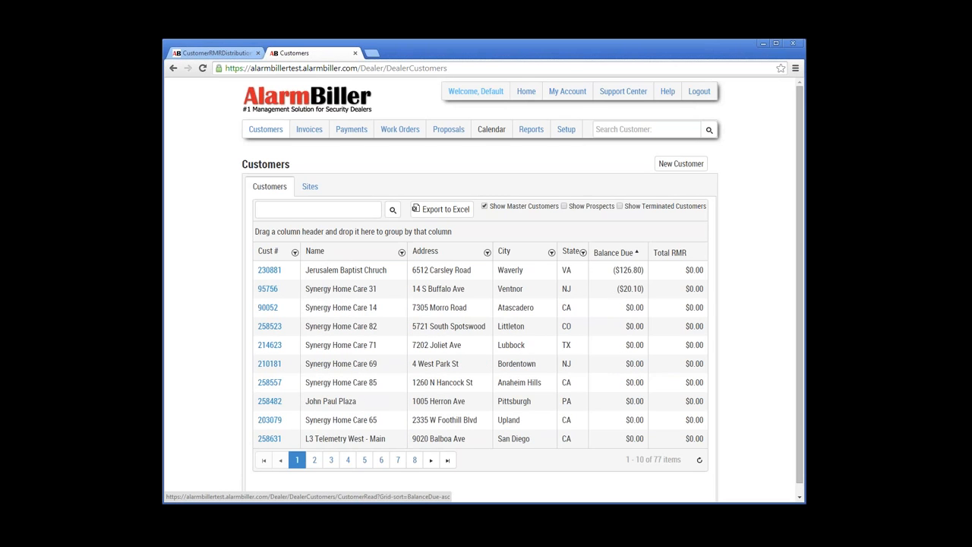
{"action": "left_click", "coordinate": [613, 253]}
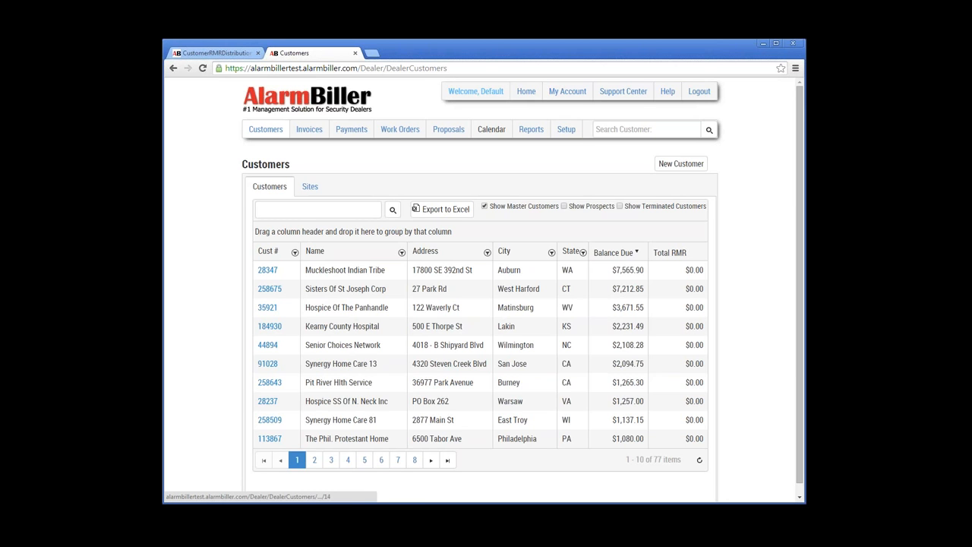
Step: Open the Muckleshoot Indian Tribe record and note its Print delivery method
{"action": "left_click", "coordinate": [267, 271]}
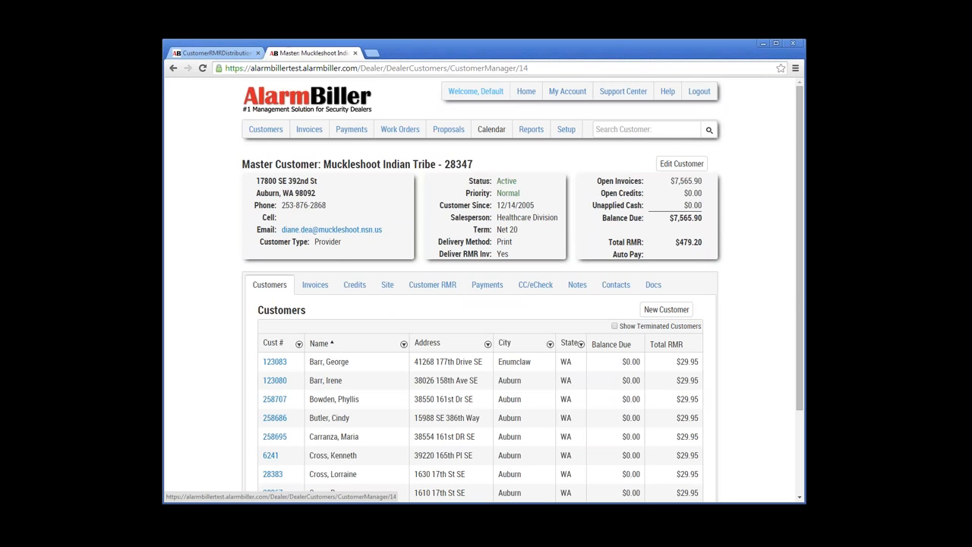
{"action": "left_click_drag", "start_coordinate": [515, 242], "coordinate": [497, 242]}
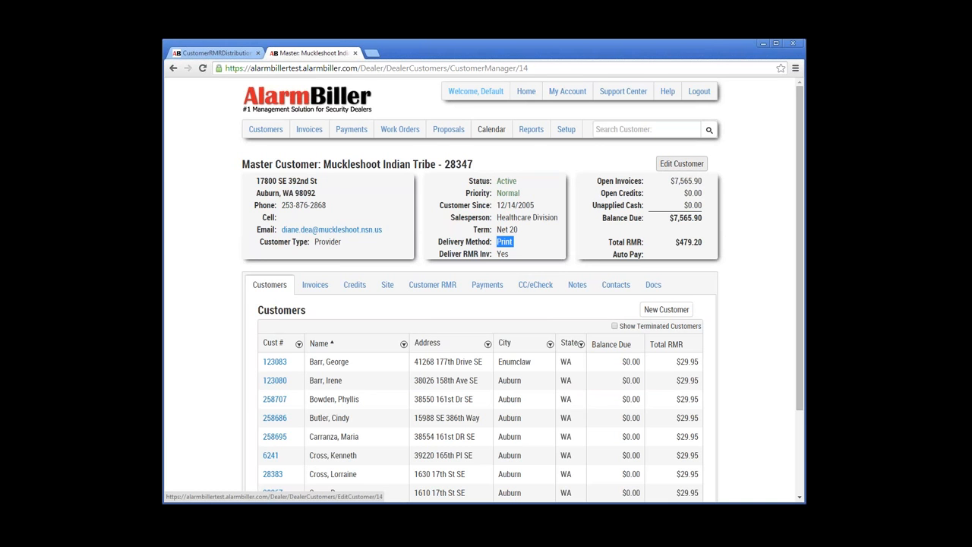
Step: Open Edit Customer for Muckleshoot Indian Tribe and expand the Delivery Method options
{"action": "left_click", "coordinate": [682, 163]}
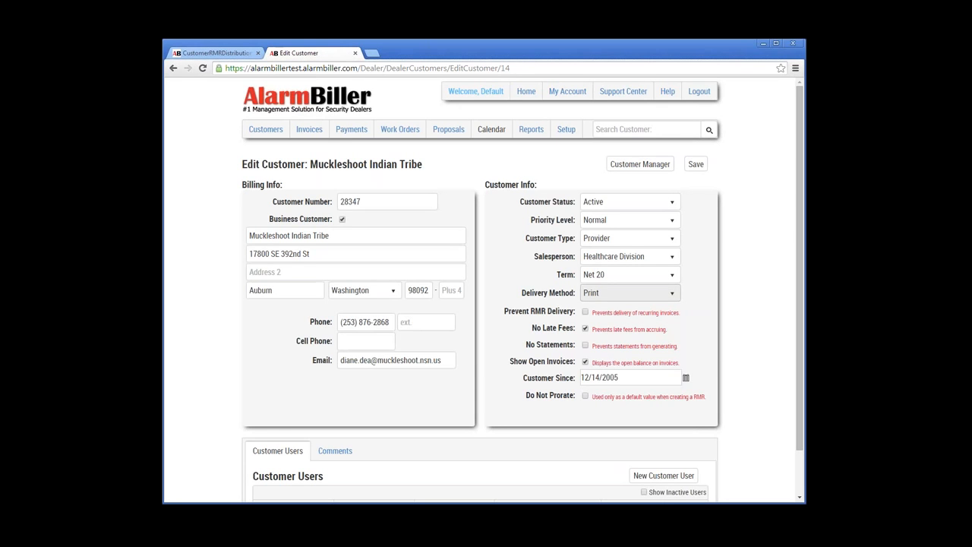
{"action": "left_click", "coordinate": [630, 292]}
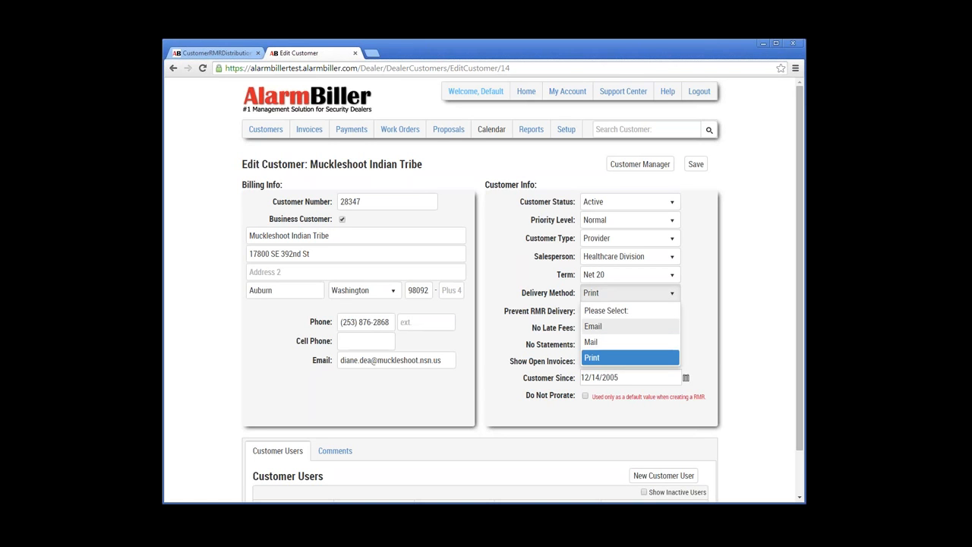
Step: Reselect Print as the delivery method and move into the Customer Number field
{"action": "left_click", "coordinate": [630, 357]}
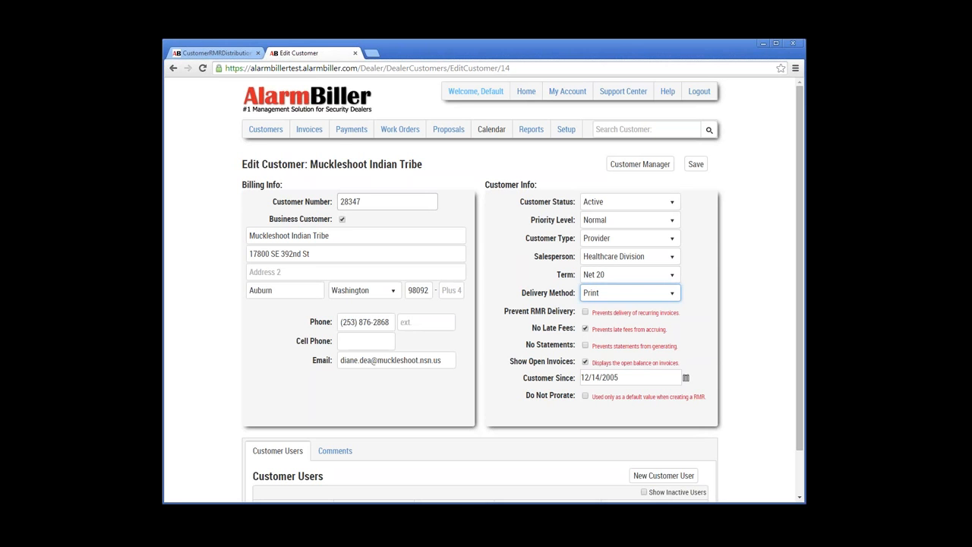
{"action": "left_click", "coordinate": [387, 202]}
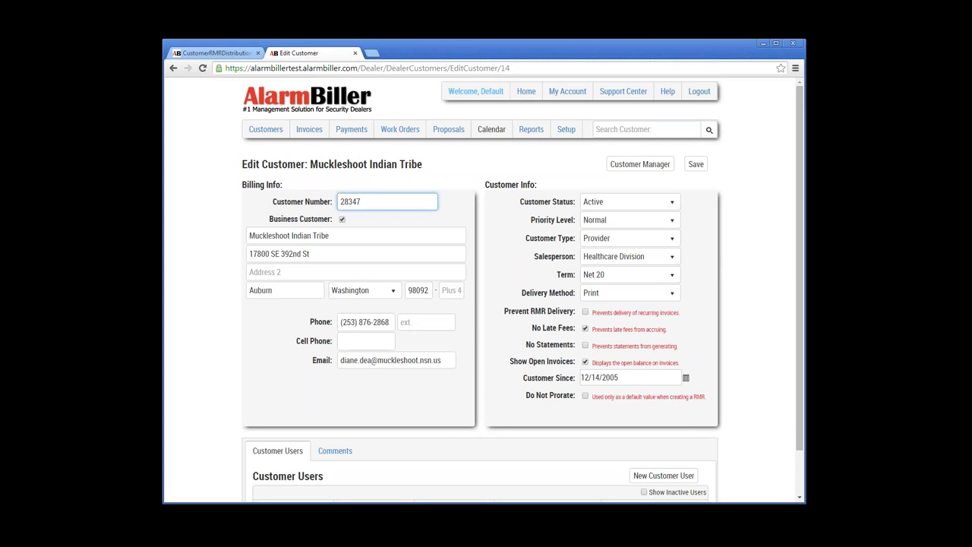
{"action": "left_click", "coordinate": [342, 220]}
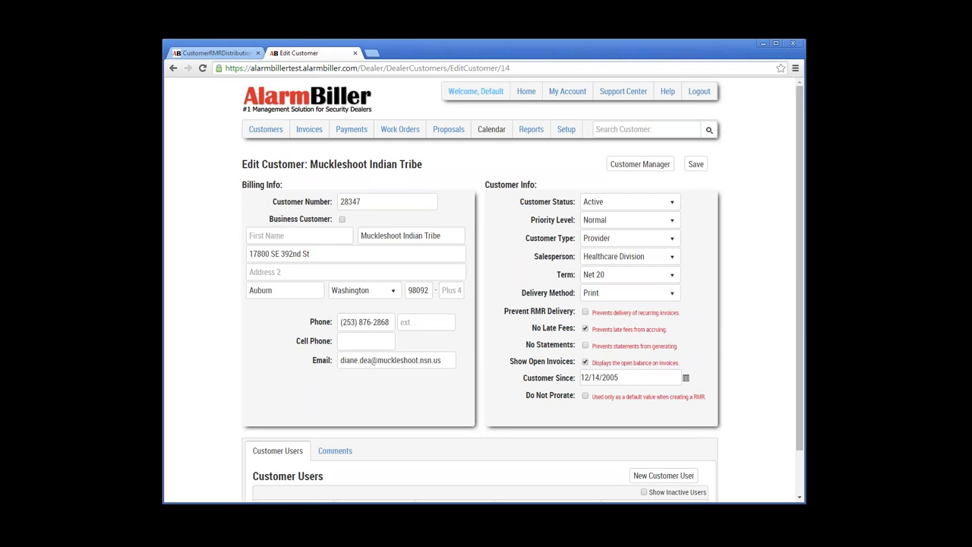
{"action": "left_click", "coordinate": [341, 220]}
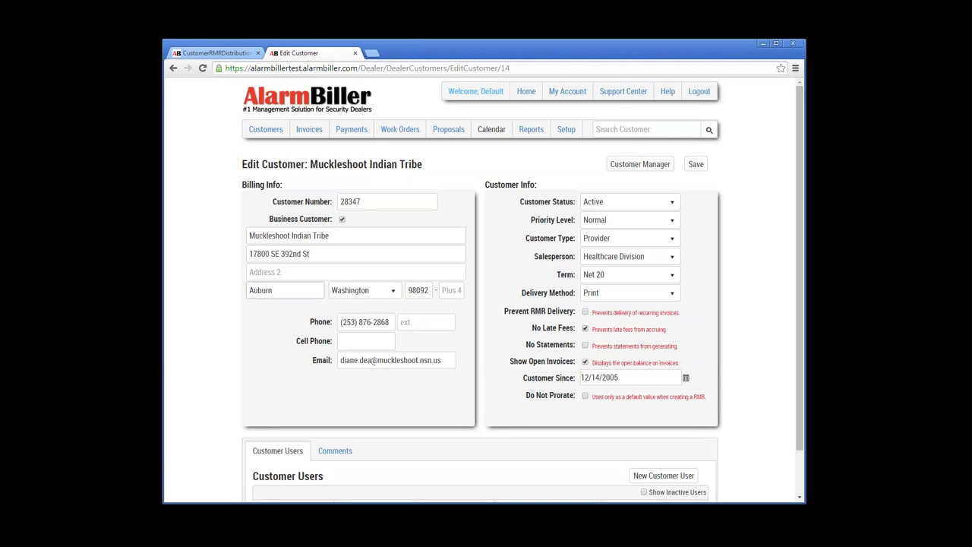
{"action": "key", "text": "Tab"}
{"action": "key", "text": "Tab"}
{"action": "key", "text": "Tab"}
{"action": "key", "text": "Tab"}
{"action": "key", "text": "Tab"}
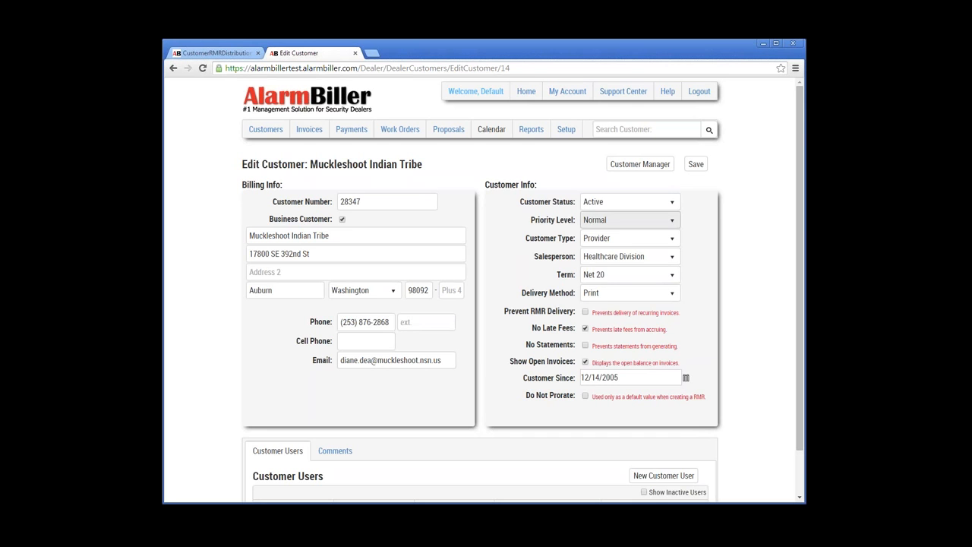
{"action": "left_click", "coordinate": [628, 201]}
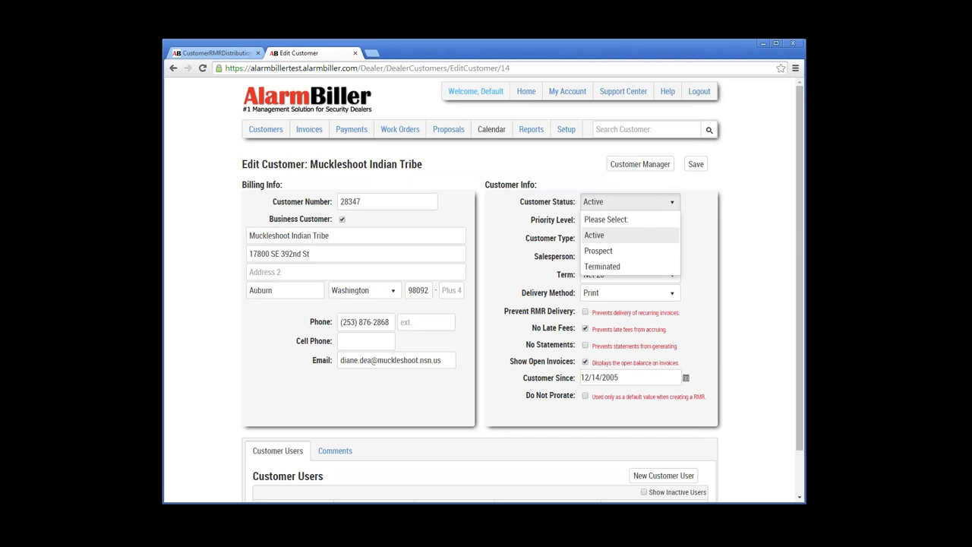
{"action": "left_click", "coordinate": [627, 235]}
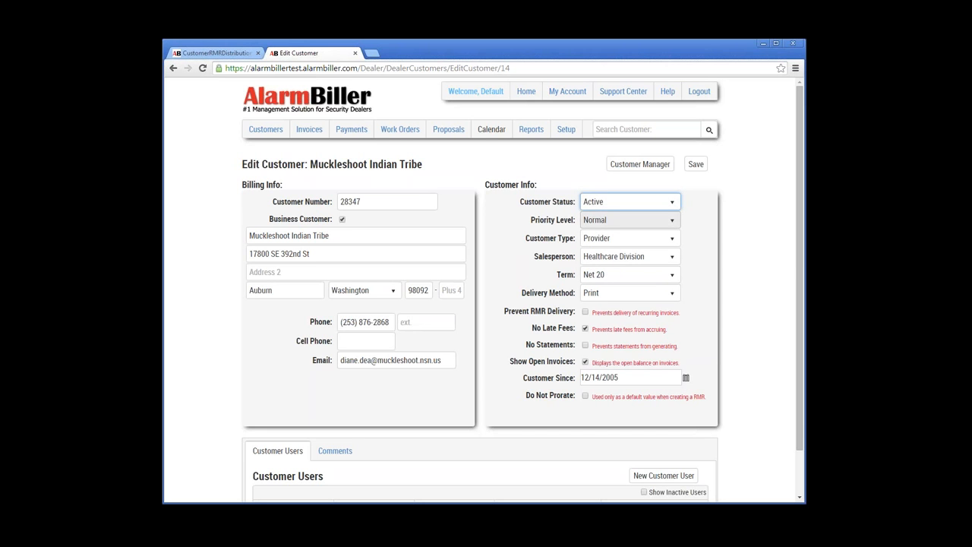
{"action": "left_click", "coordinate": [628, 219]}
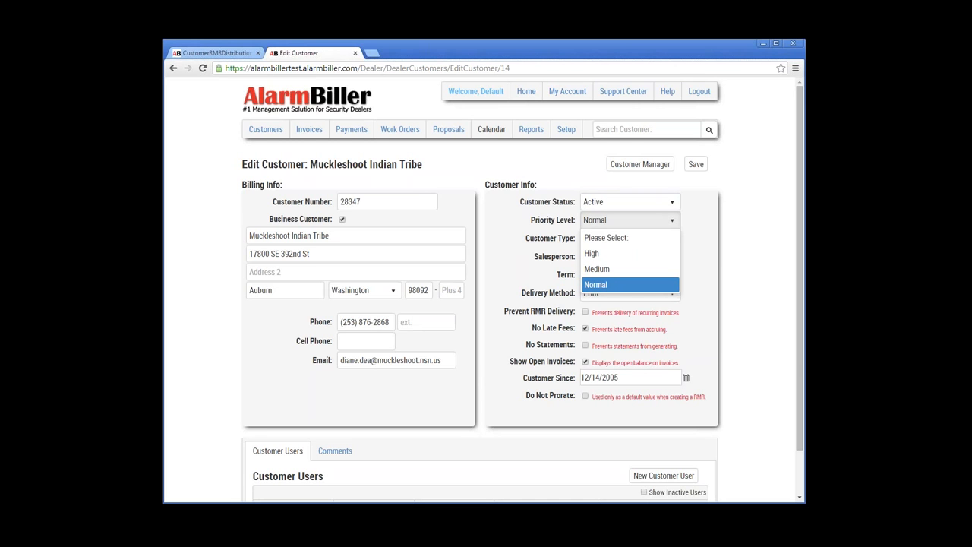
{"action": "left_click", "coordinate": [630, 220]}
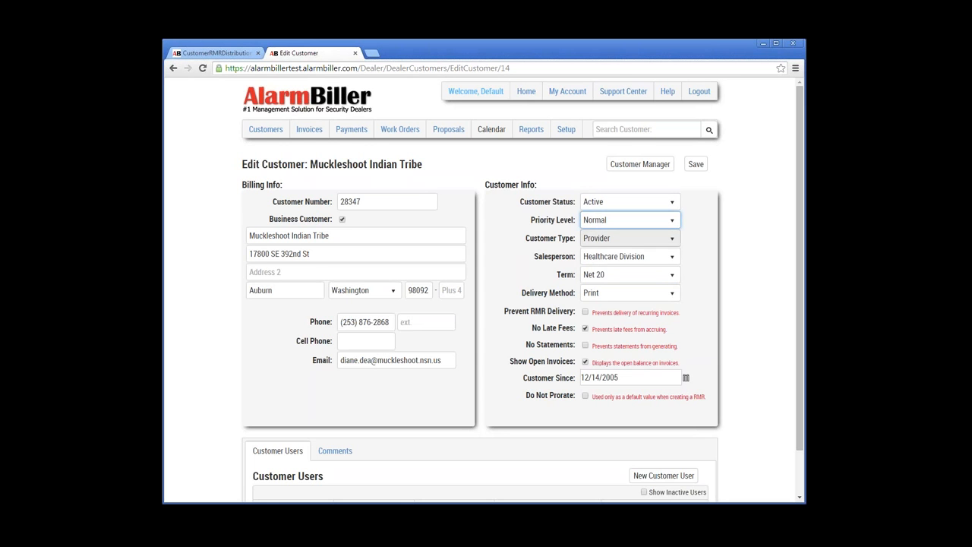
{"action": "left_click", "coordinate": [629, 238]}
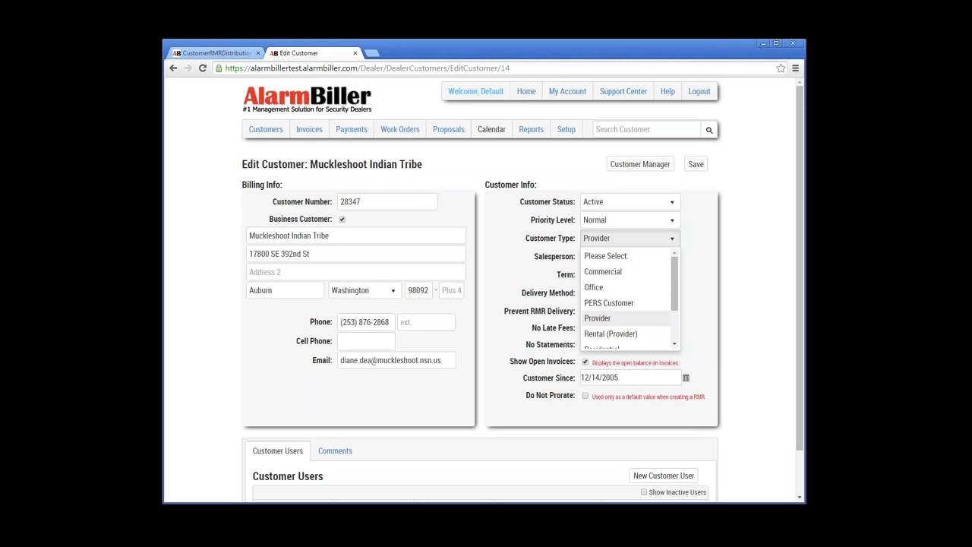
{"action": "left_click", "coordinate": [607, 318]}
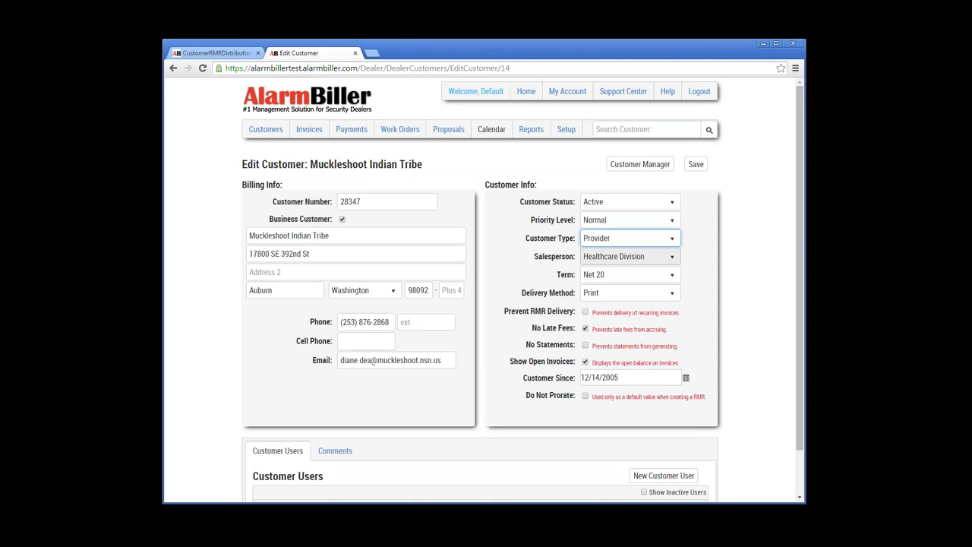
{"action": "left_click", "coordinate": [629, 256]}
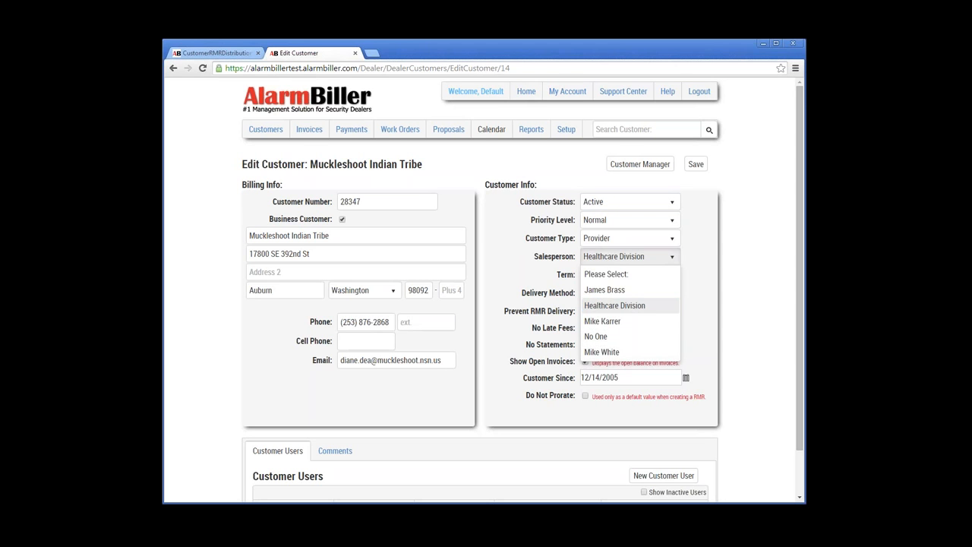
{"action": "left_click", "coordinate": [625, 303]}
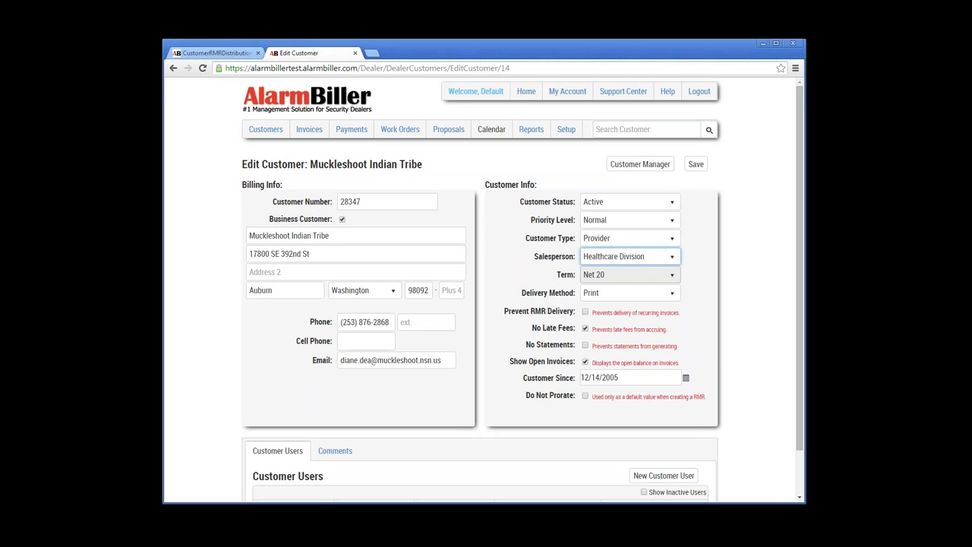
{"action": "left_click", "coordinate": [629, 274]}
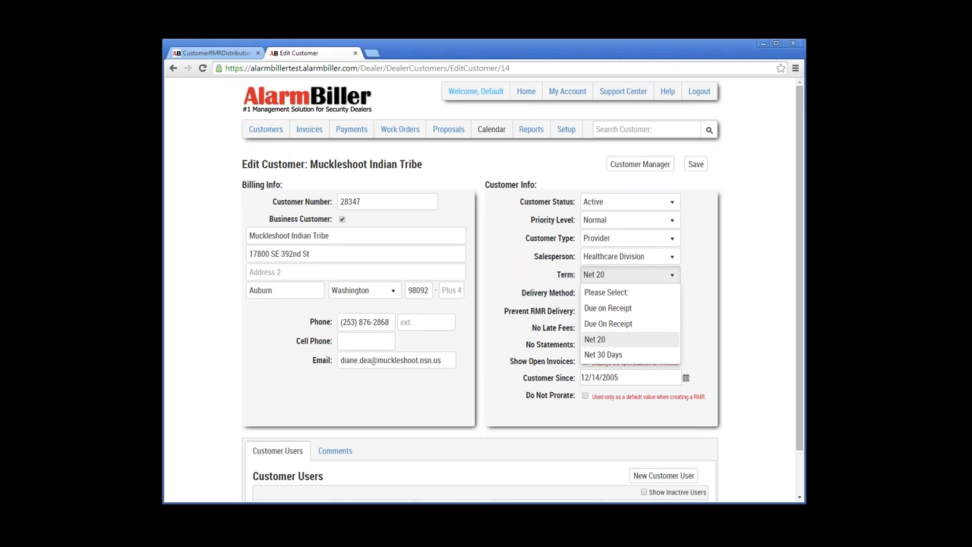
{"action": "left_click", "coordinate": [618, 339]}
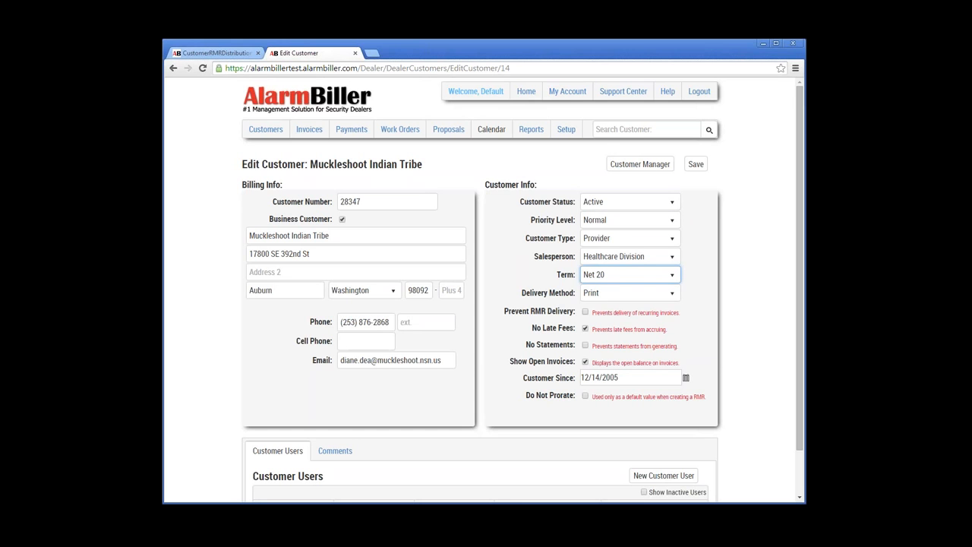
{"action": "left_click", "coordinate": [585, 311]}
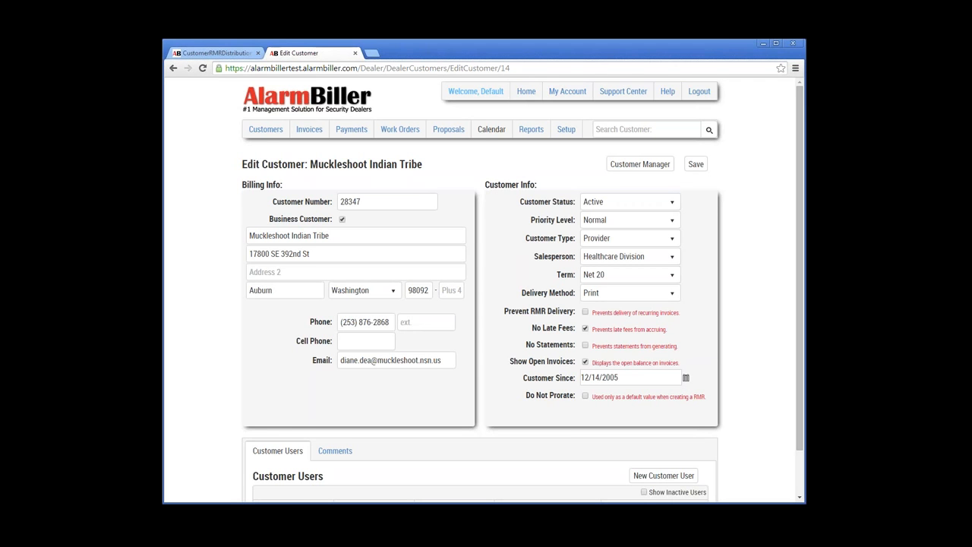
{"action": "scroll", "coordinate": [486, 289], "scroll_direction": "down", "scroll_amount": 1}
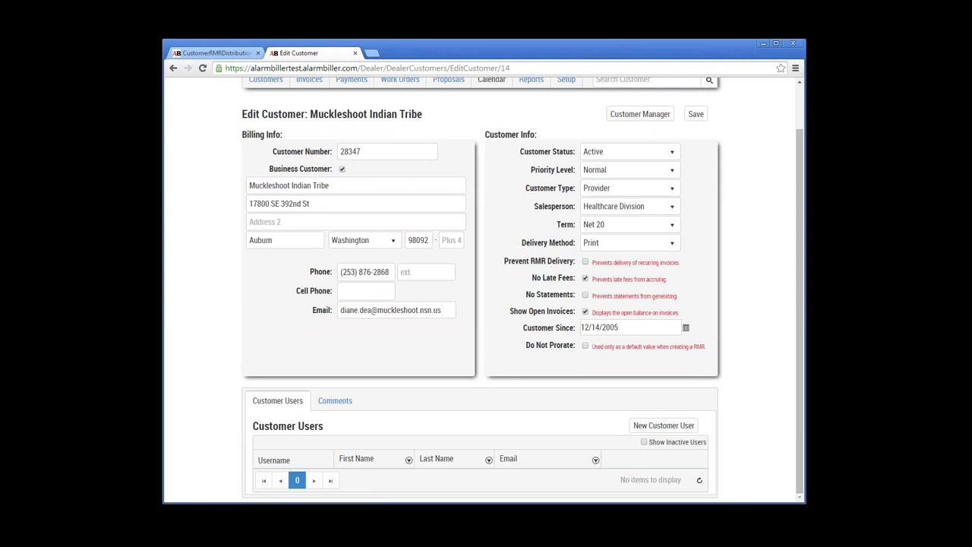
{"action": "scroll", "coordinate": [479, 288], "scroll_direction": "up", "scroll_amount": 1}
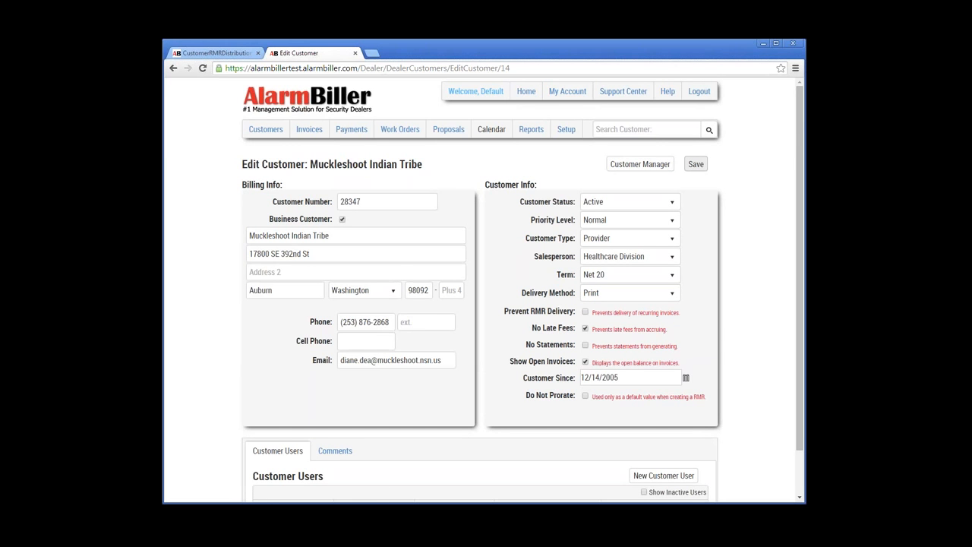
Step: Open the Muckleshoot master overview and review its sub-customers and $479.20 Total RMR
{"action": "left_click", "coordinate": [639, 164]}
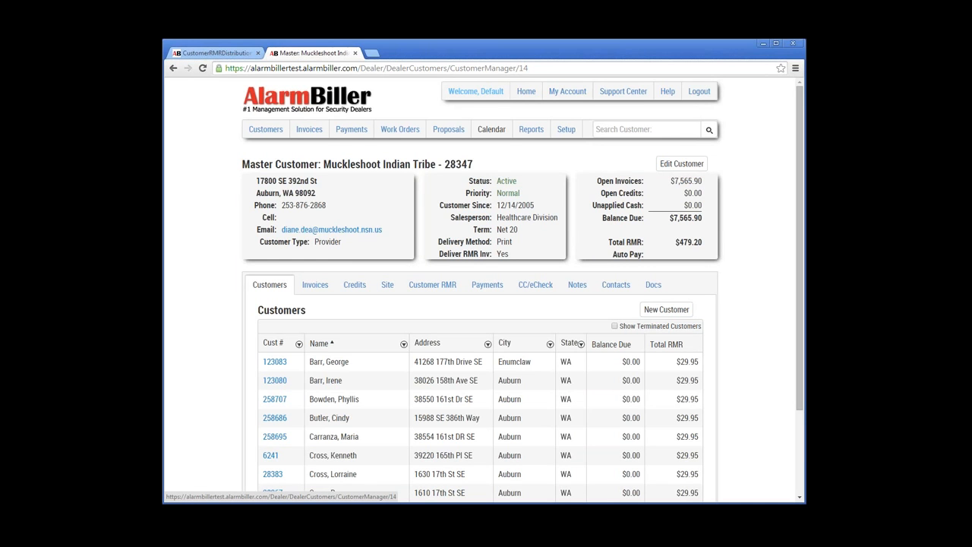
{"action": "scroll", "coordinate": [482, 304], "scroll_direction": "down", "scroll_amount": 1}
{"action": "scroll", "coordinate": [482, 303], "scroll_direction": "down", "scroll_amount": 1}
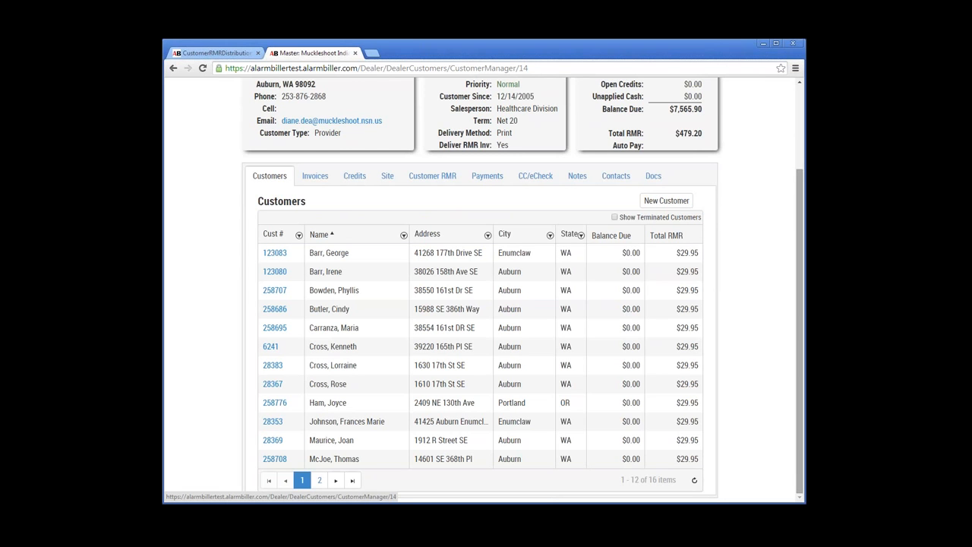
{"action": "left_click_drag", "start_coordinate": [800, 331], "coordinate": [799, 279]}
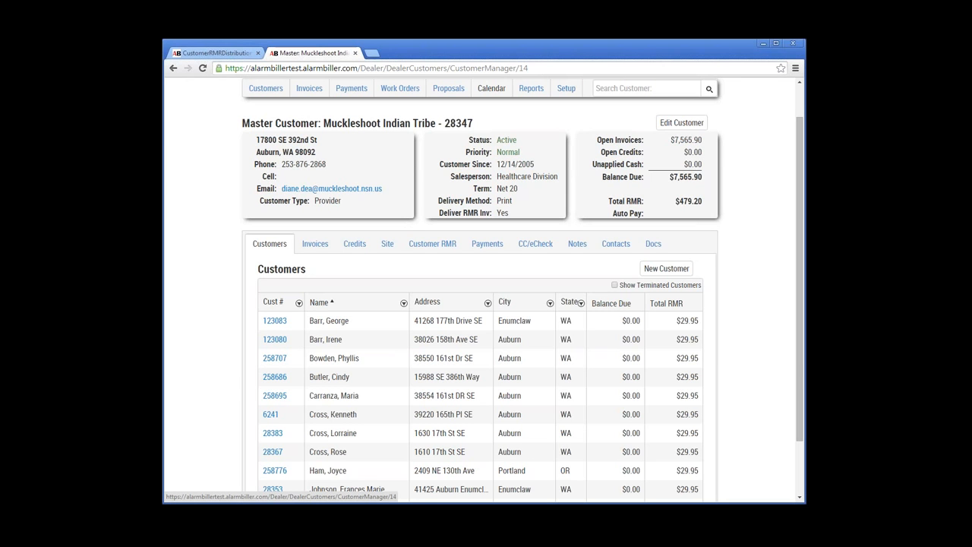
{"action": "left_click_drag", "start_coordinate": [702, 201], "coordinate": [674, 201]}
{"action": "left_click", "coordinate": [675, 202]}
{"action": "scroll", "coordinate": [483, 304], "scroll_direction": "down", "scroll_amount": 1}
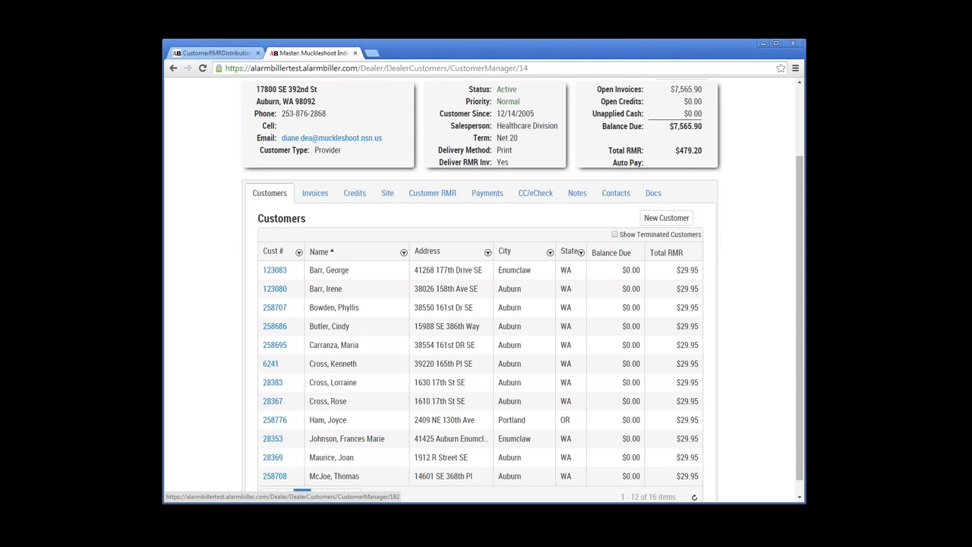
Step: Open the first sub-customer's RMR tab and view its MedicalAlertSystem(PERS) charge
{"action": "left_click", "coordinate": [274, 271]}
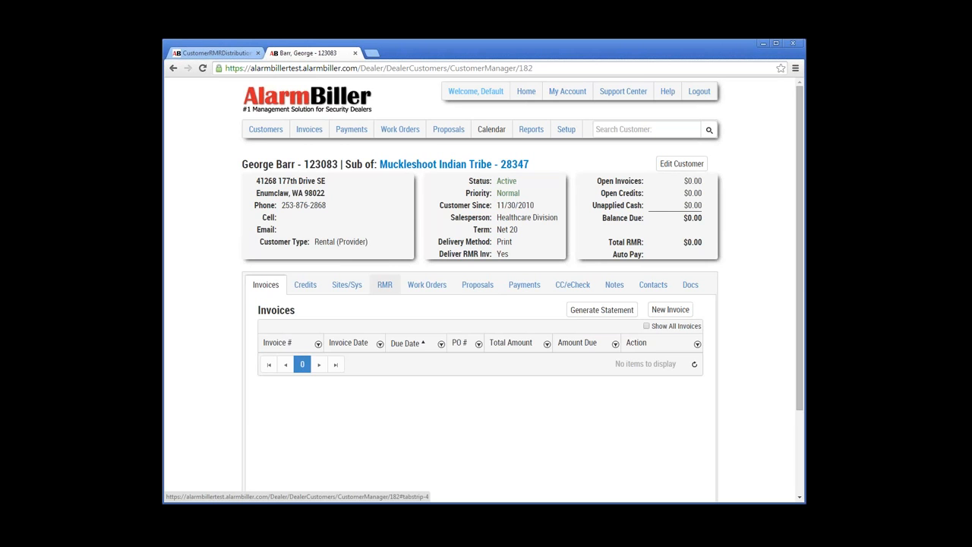
{"action": "left_click", "coordinate": [385, 284]}
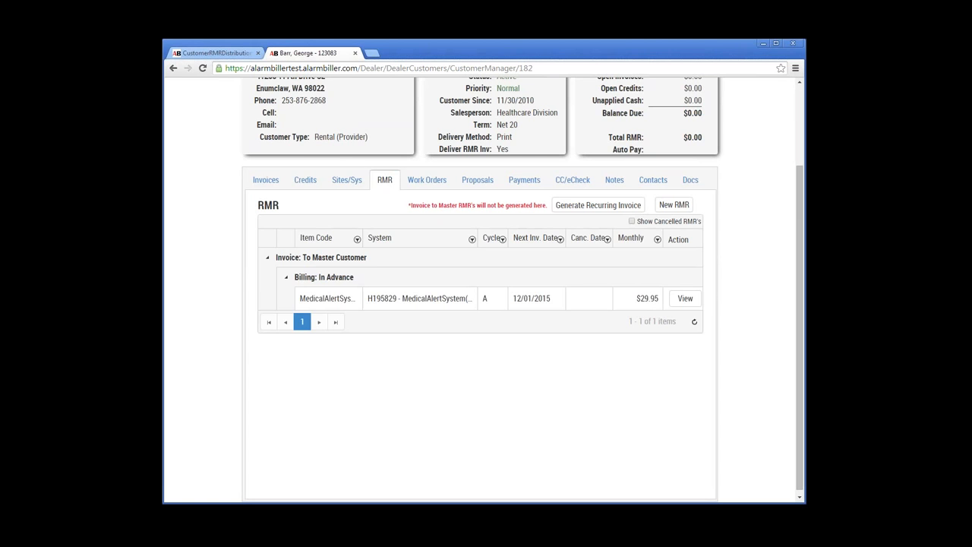
{"action": "scroll", "coordinate": [486, 303], "scroll_direction": "up", "scroll_amount": 1}
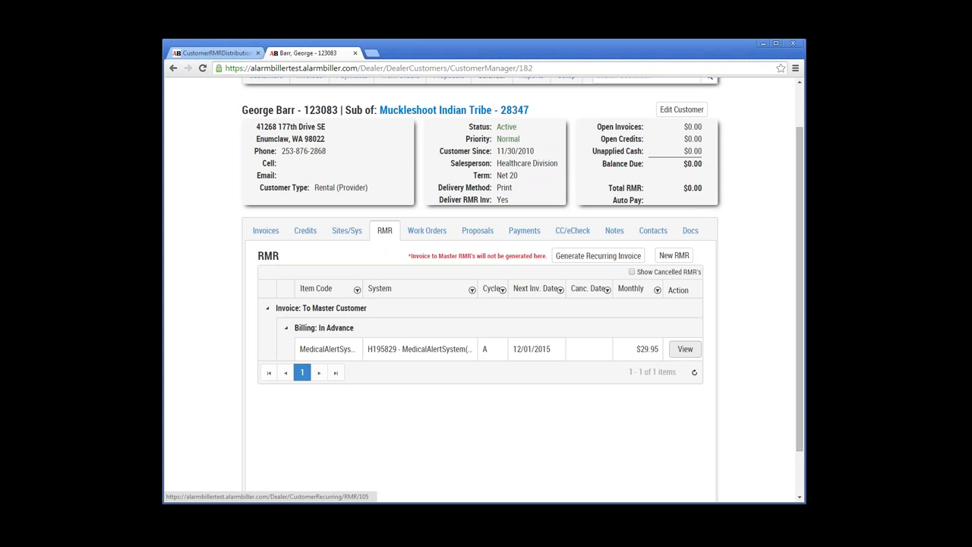
{"action": "left_click", "coordinate": [685, 349]}
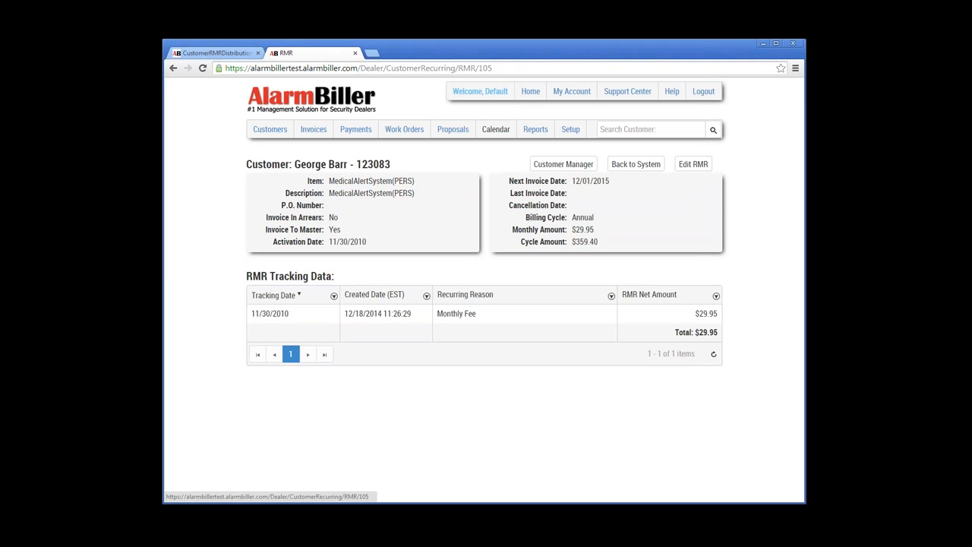
Step: Review the MedicalAlertSystem(PERS) charge details, then open the Edit RMR form
{"action": "left_click_drag", "start_coordinate": [416, 193], "coordinate": [328, 193]}
{"action": "left_click", "coordinate": [334, 203]}
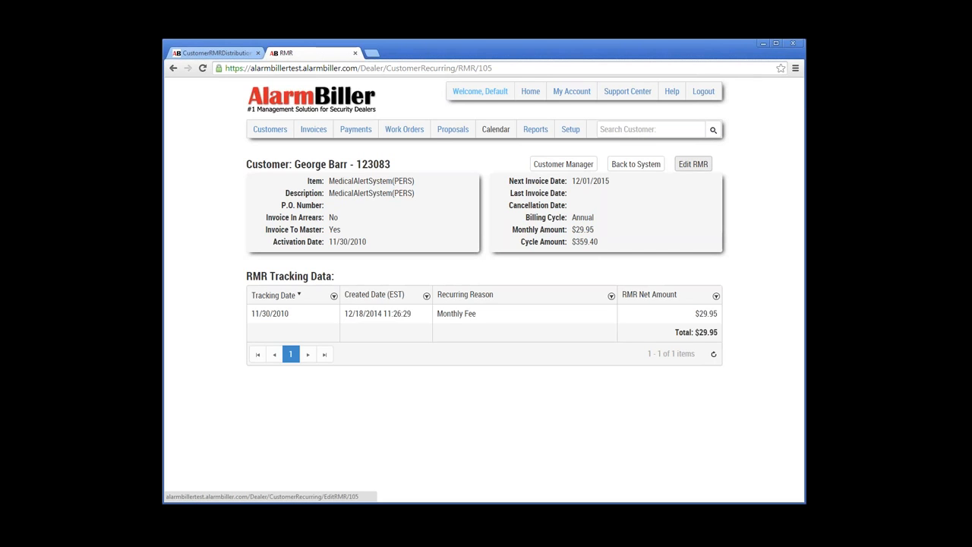
{"action": "left_click", "coordinate": [692, 164]}
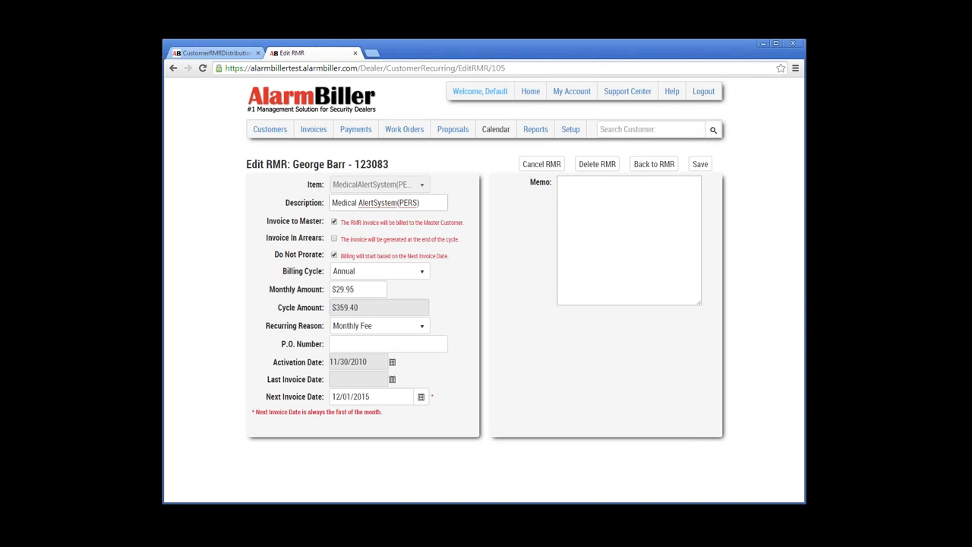
Step: Respace the description to 'Medical Alert System (PERS)' and keep the billing cycle Annual
{"action": "left_click", "coordinate": [373, 203]}
{"action": "left_click", "coordinate": [423, 271]}
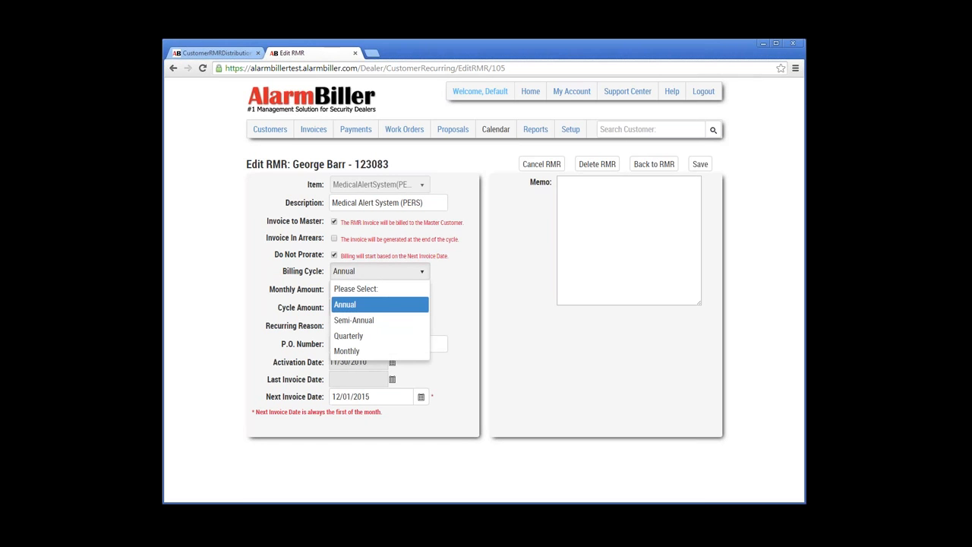
{"action": "left_click", "coordinate": [346, 351]}
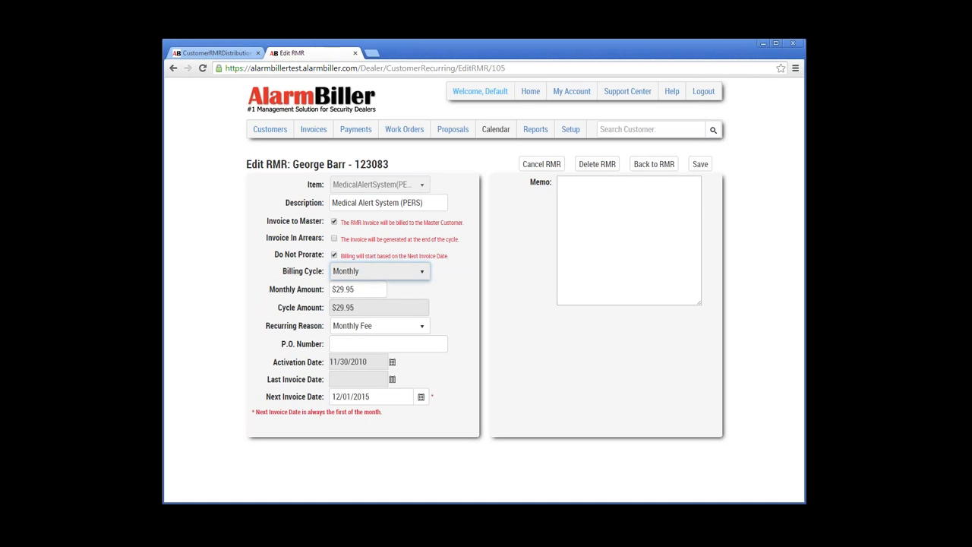
{"action": "left_click", "coordinate": [380, 271]}
{"action": "left_click", "coordinate": [344, 303]}
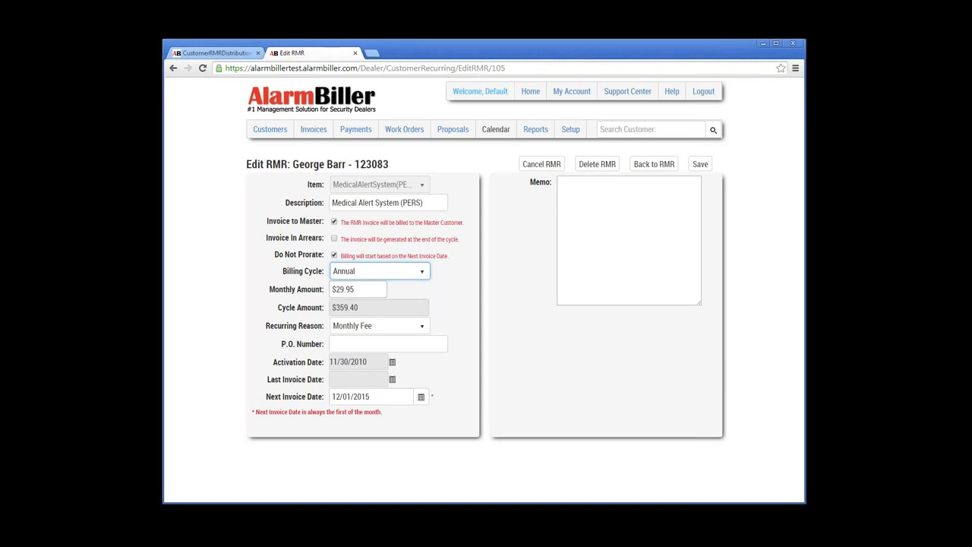
Step: Change the RMR monthly amount to 34.95, set the recurring reason to Rate Increase, and save
{"action": "left_click", "coordinate": [359, 290]}
{"action": "key", "text": "ctrl+a"}
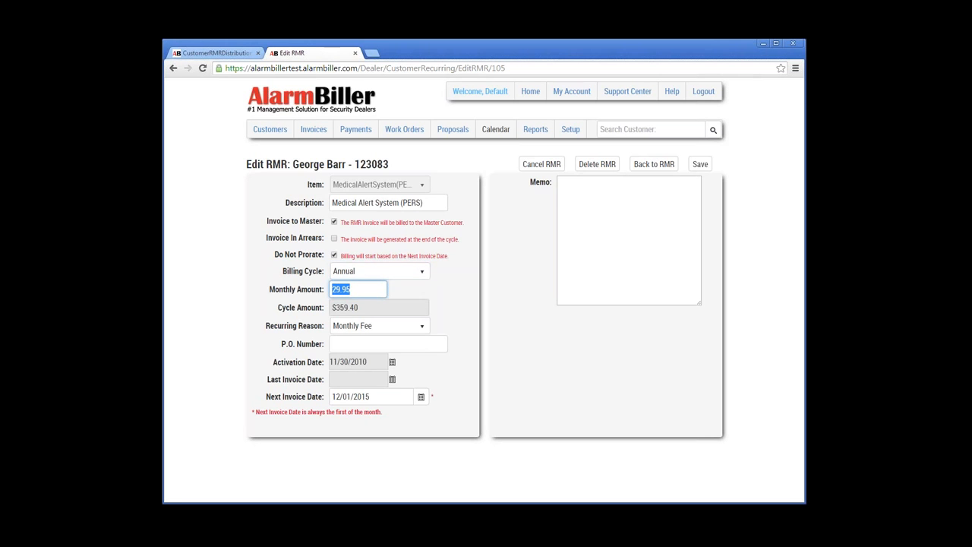
{"action": "type", "text": "34.95"}
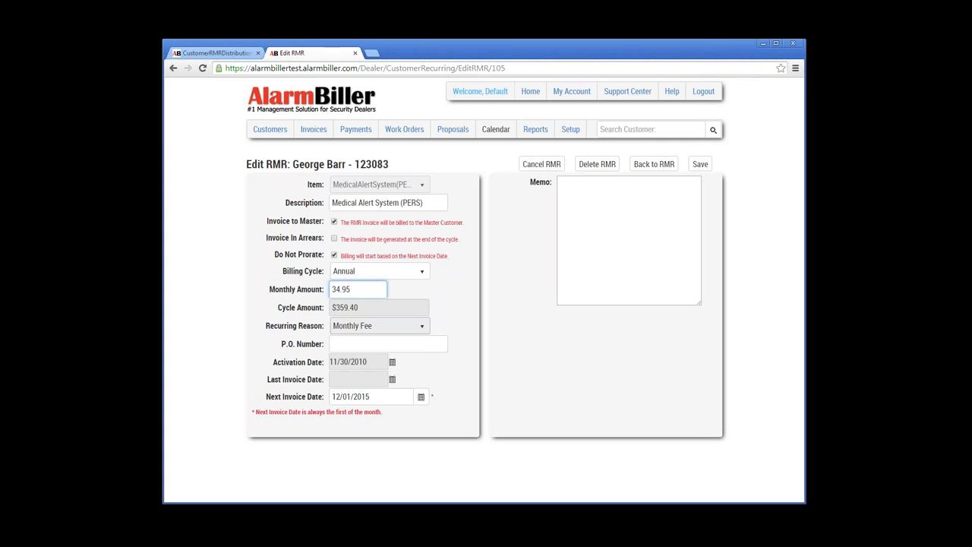
{"action": "left_click", "coordinate": [376, 325]}
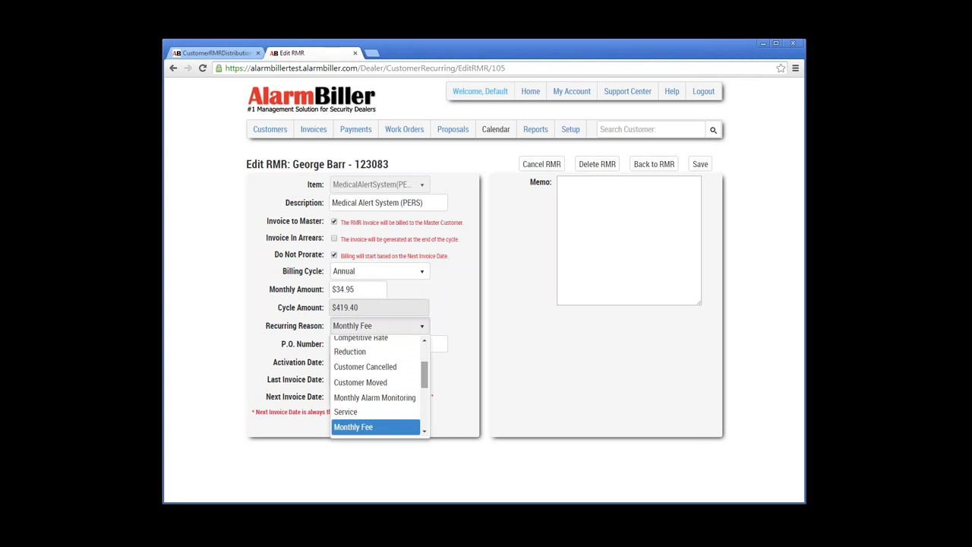
{"action": "scroll", "coordinate": [424, 374], "scroll_direction": "down", "scroll_amount": 3}
{"action": "scroll", "coordinate": [380, 384], "scroll_direction": "up", "scroll_amount": 1}
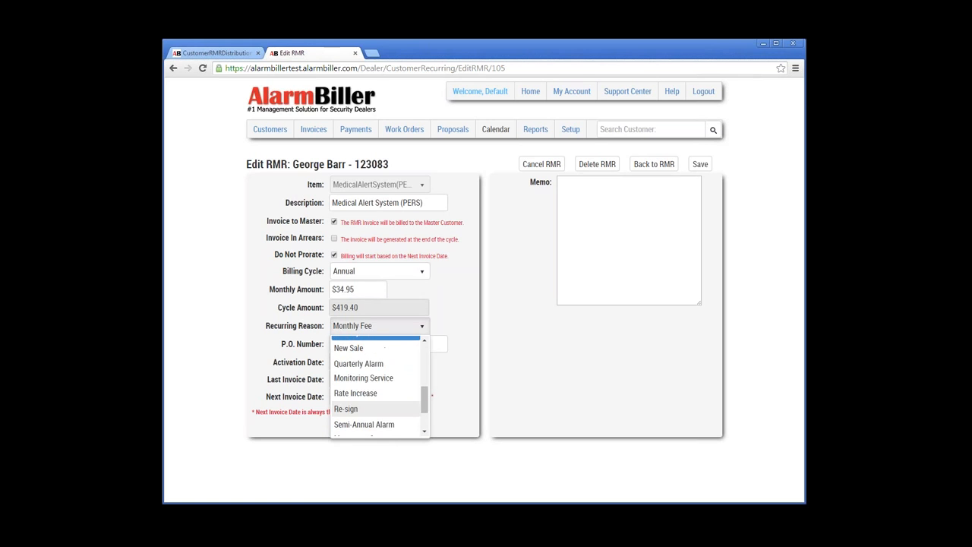
{"action": "left_click", "coordinate": [356, 390]}
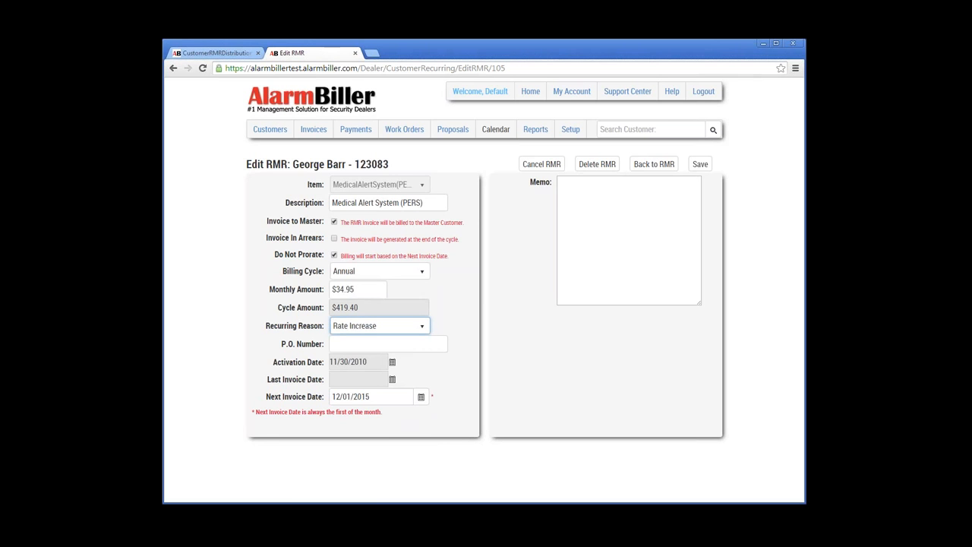
{"action": "left_click", "coordinate": [700, 164]}
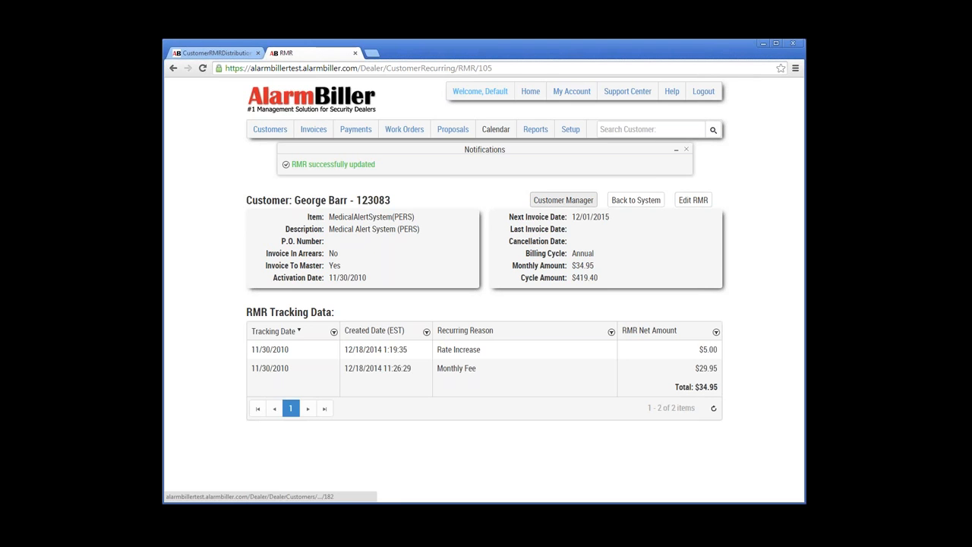
Step: Return to the sub-customer's account page through Customer Manager
{"action": "left_click", "coordinate": [563, 200]}
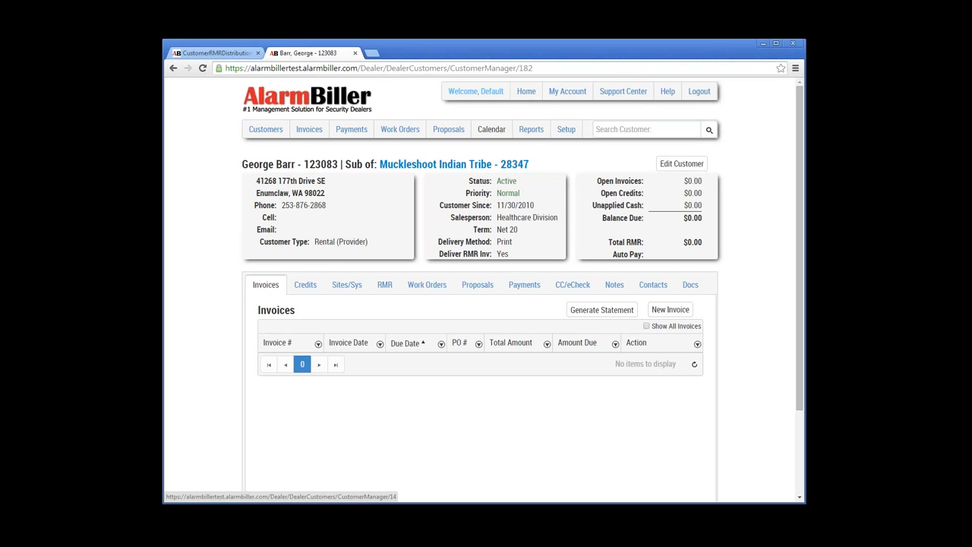
Step: Open the Muckleshoot Indian Tribe master record and open its first listed customer in a new tab
{"action": "left_click", "coordinate": [454, 164]}
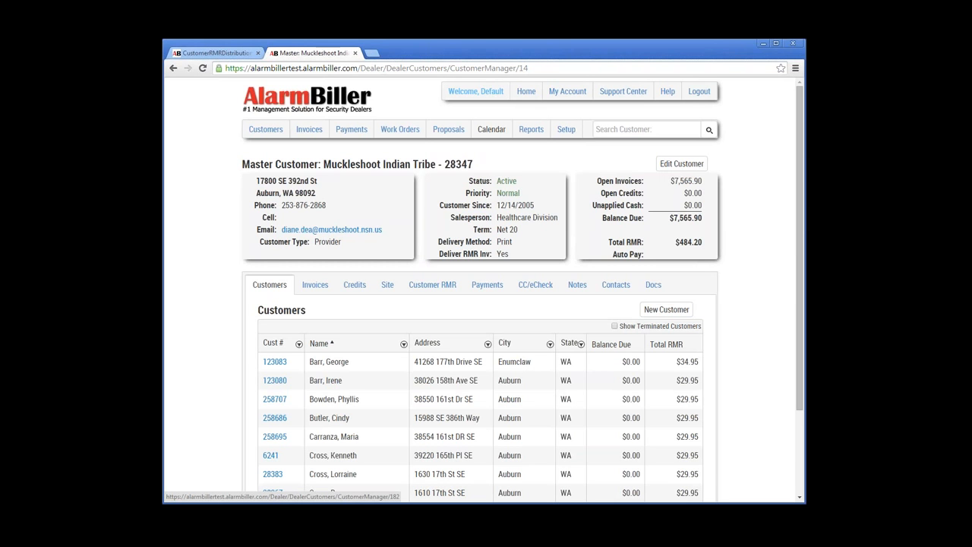
{"action": "right_click", "coordinate": [279, 362]}
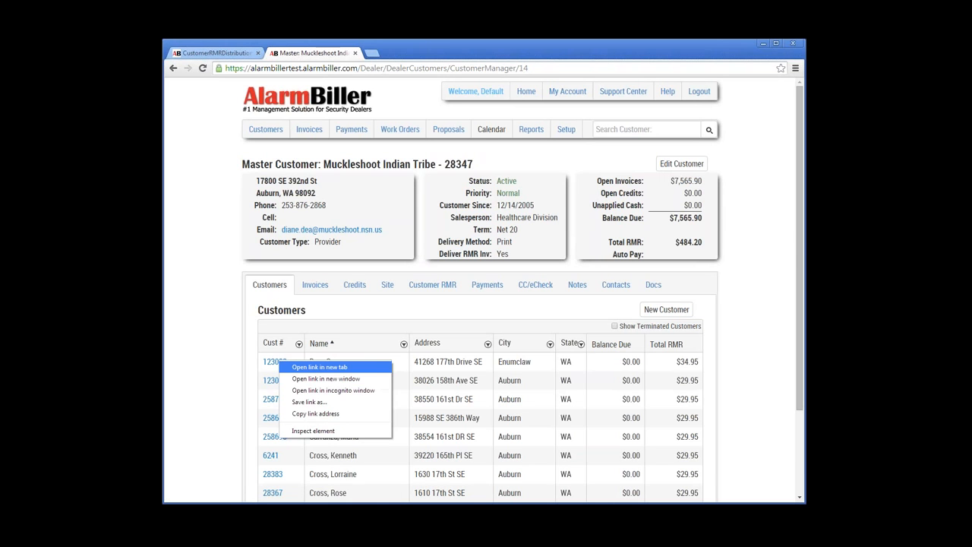
{"action": "left_click", "coordinate": [319, 367]}
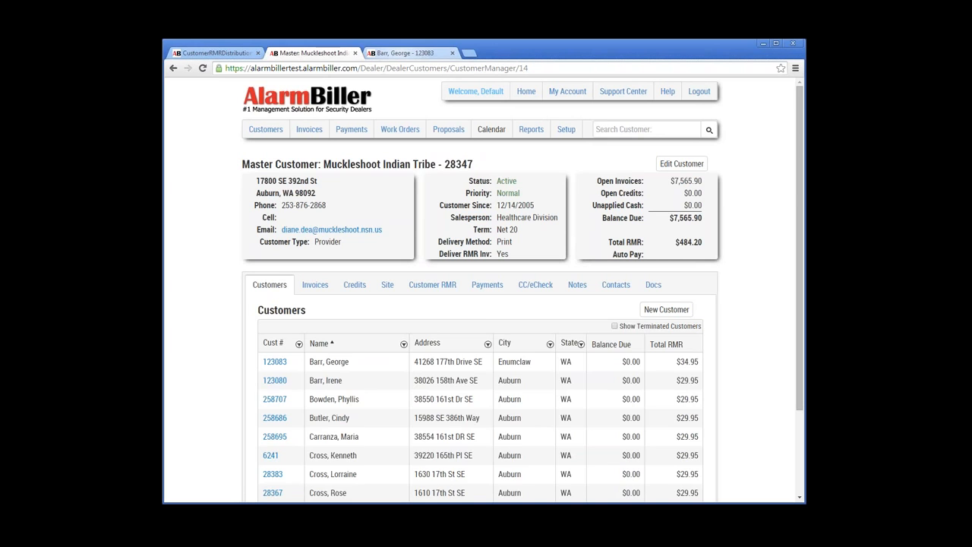
Step: Switch back and forth between the master and sub-customer tabs, ending on the sub-customer
{"action": "left_click", "coordinate": [417, 53]}
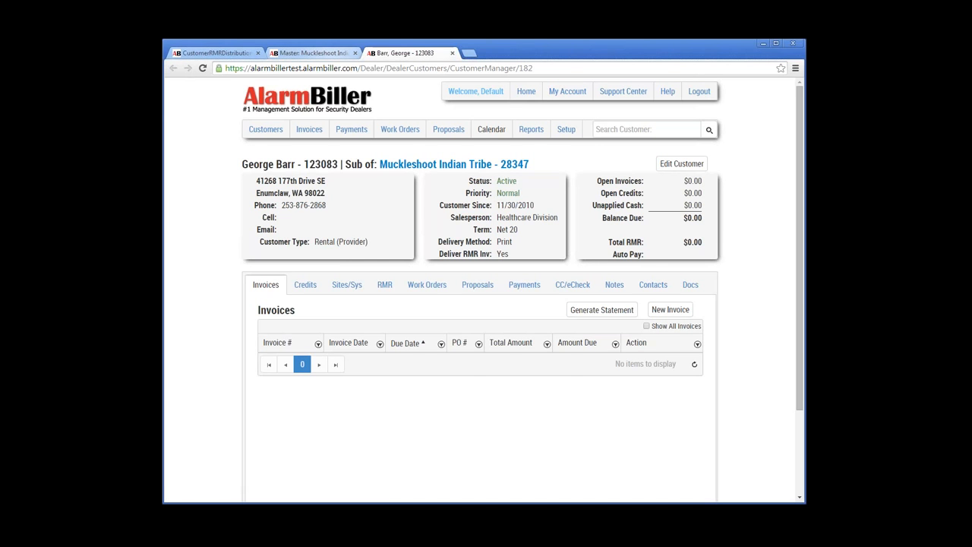
{"action": "left_click", "coordinate": [313, 53]}
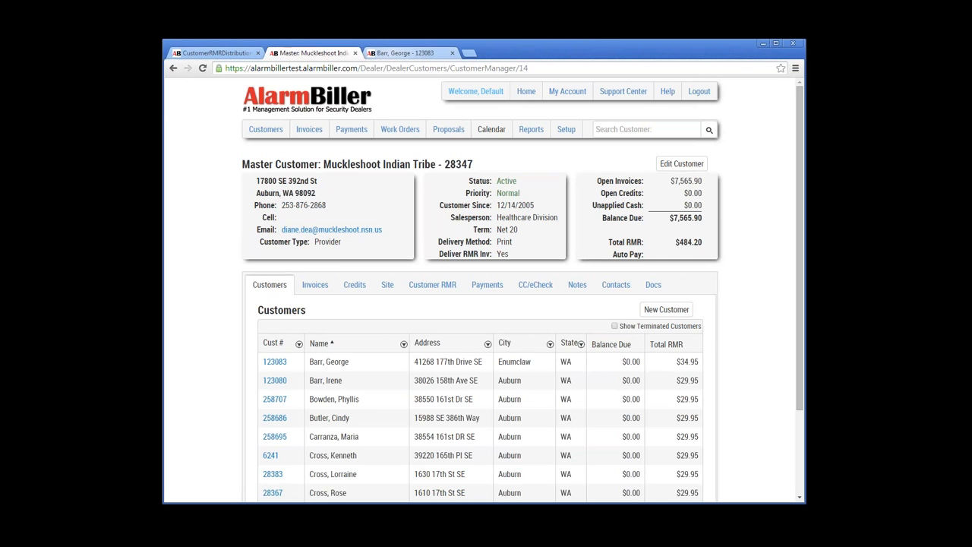
{"action": "left_click", "coordinate": [406, 53]}
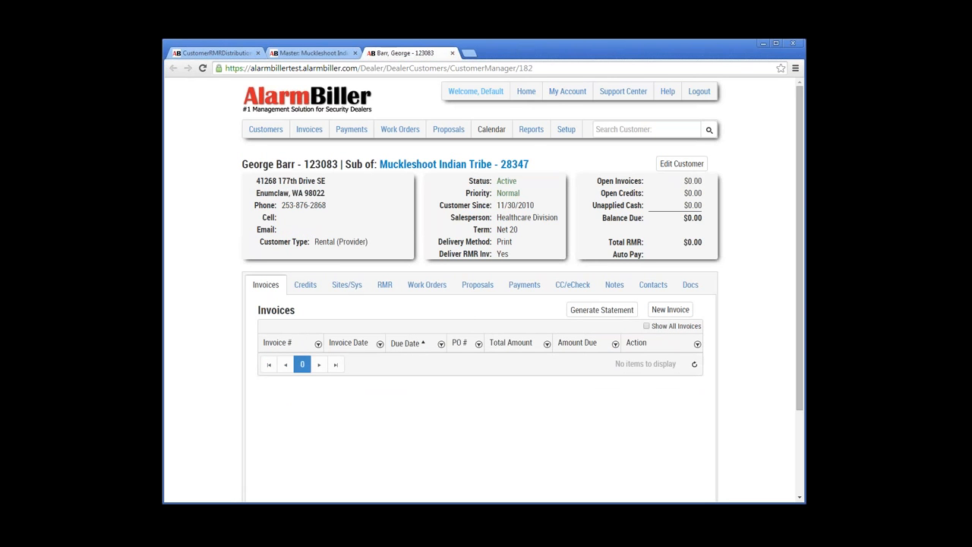
{"action": "left_click", "coordinate": [313, 53]}
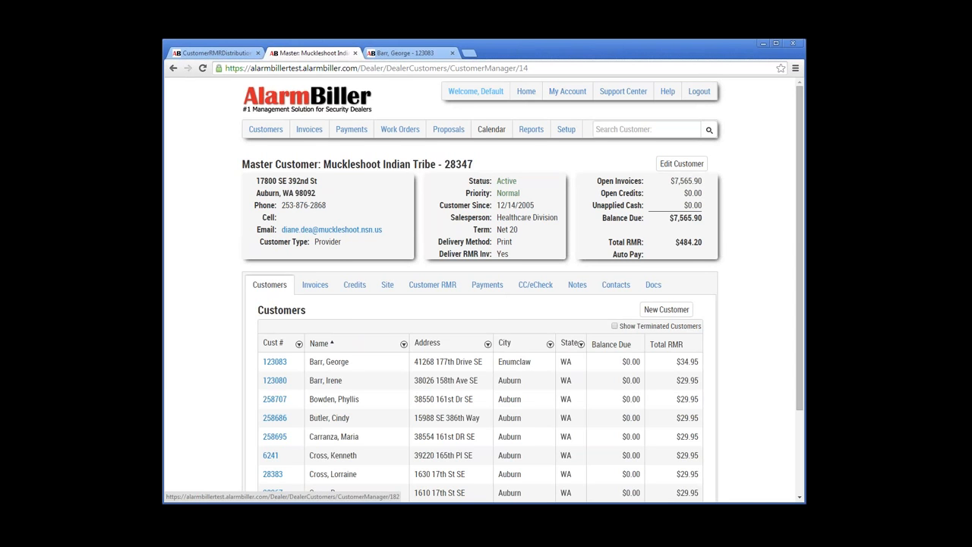
{"action": "left_click", "coordinate": [406, 53]}
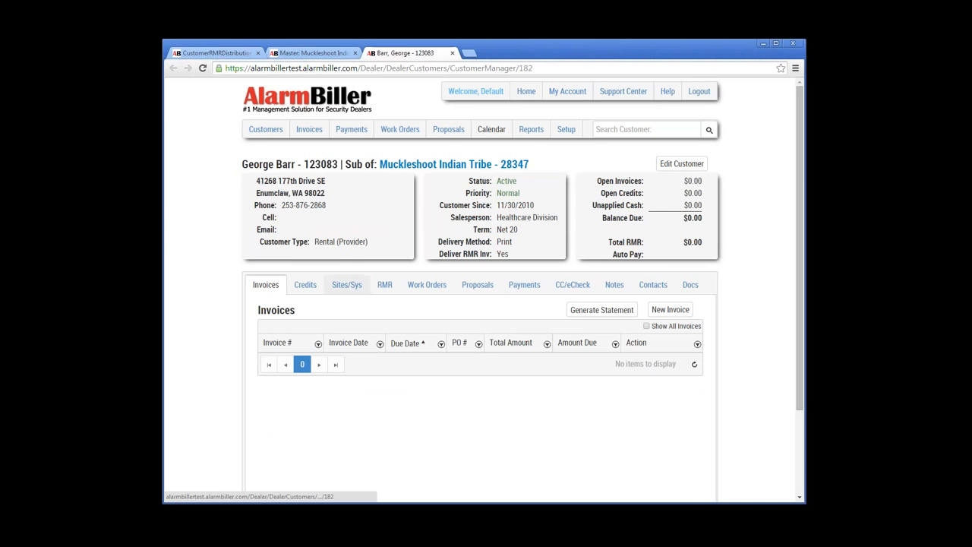
Step: From the Sites/Sys tab, view site 1 with its MedicalAlertSystem(PERS) system
{"action": "left_click", "coordinate": [347, 284]}
{"action": "scroll", "coordinate": [347, 284], "scroll_direction": "down", "scroll_amount": 2}
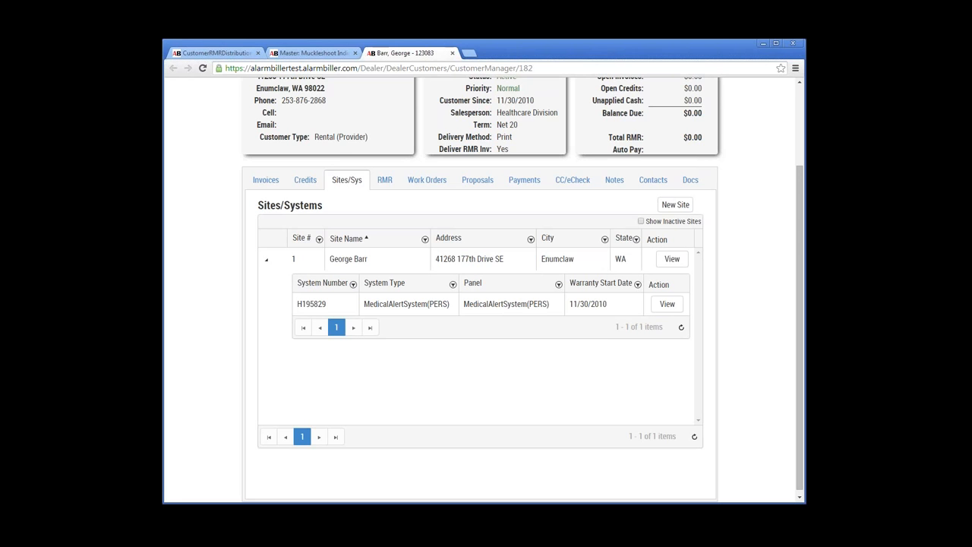
{"action": "scroll", "coordinate": [480, 303], "scroll_direction": "up", "scroll_amount": 1}
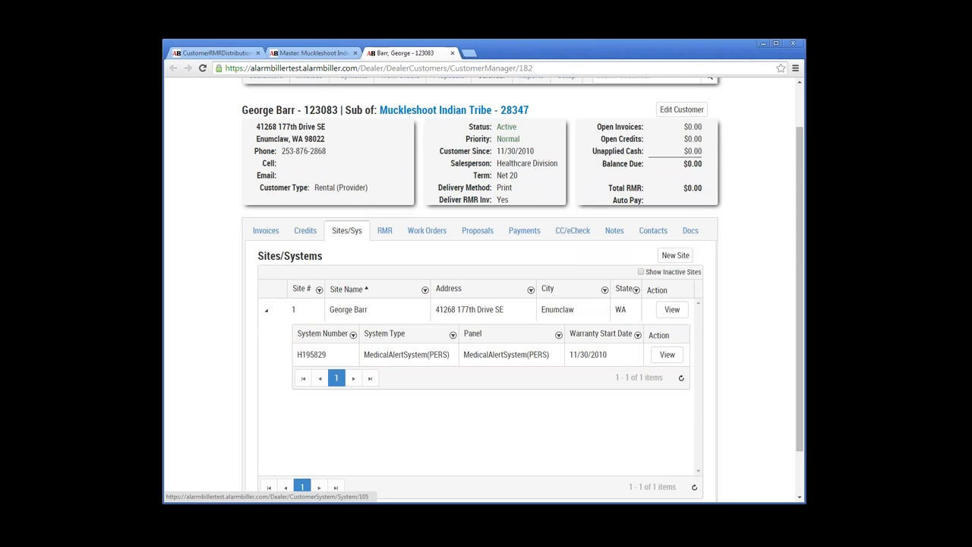
{"action": "left_click", "coordinate": [673, 309]}
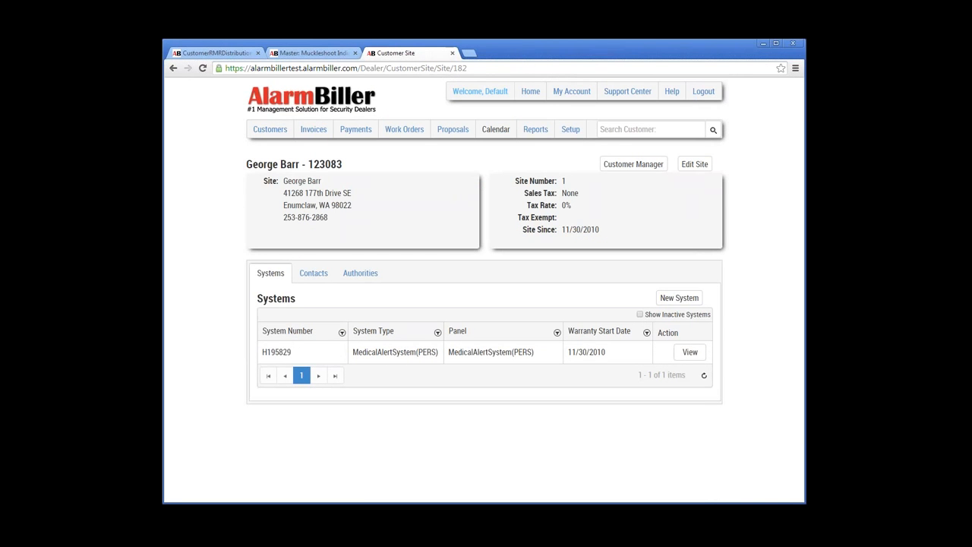
Step: Look over the site editor, Contacts and Authorities tabs, then open the medical alert system's details
{"action": "left_click", "coordinate": [694, 164]}
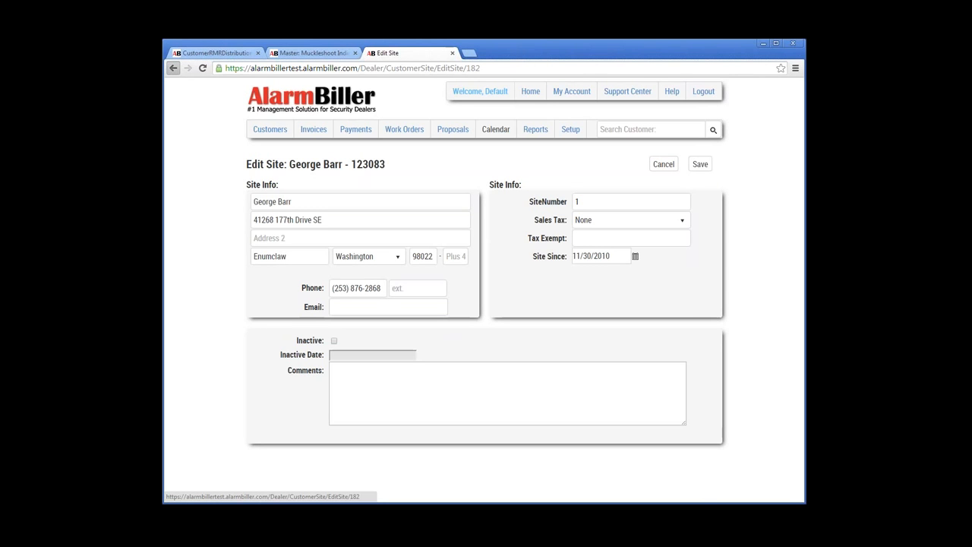
{"action": "left_click", "coordinate": [173, 68]}
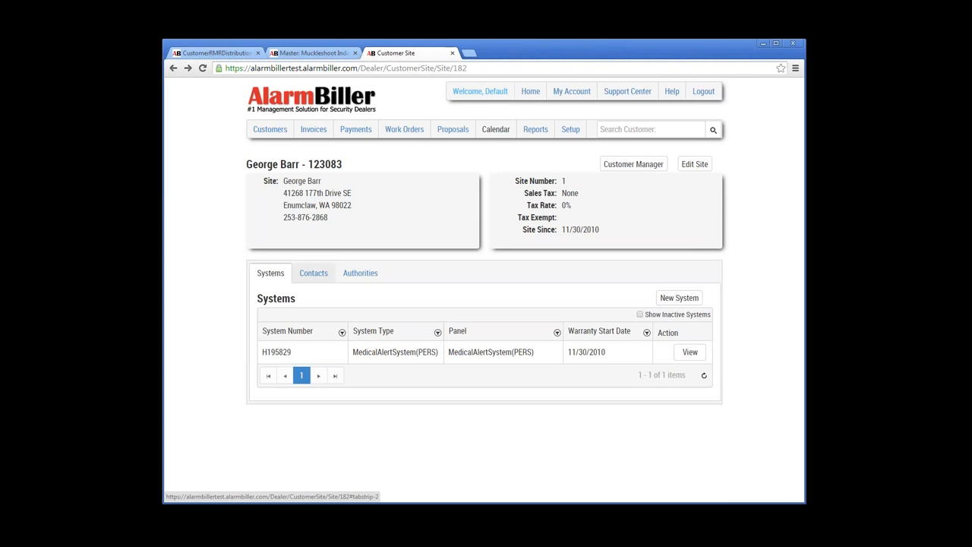
{"action": "left_click", "coordinate": [314, 274]}
{"action": "left_click", "coordinate": [360, 273]}
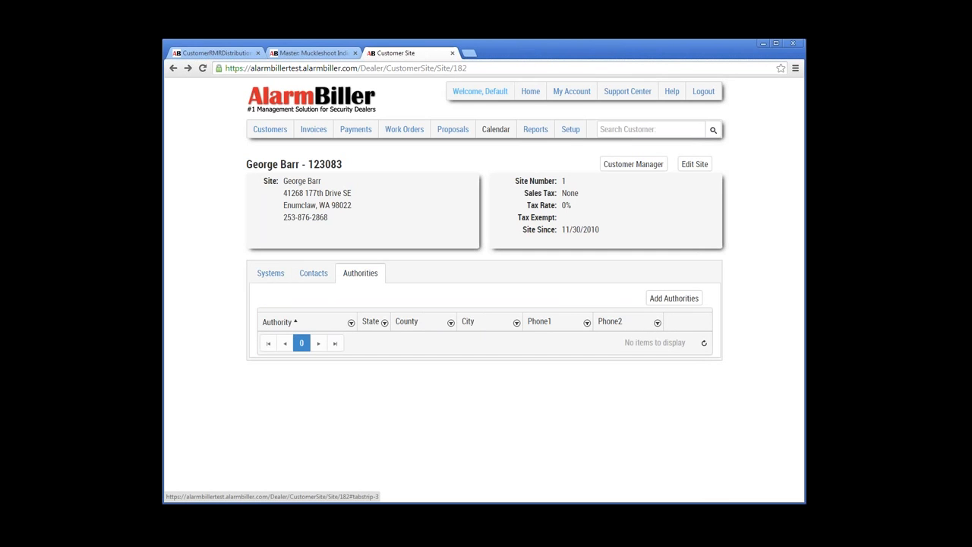
{"action": "left_click", "coordinate": [270, 273]}
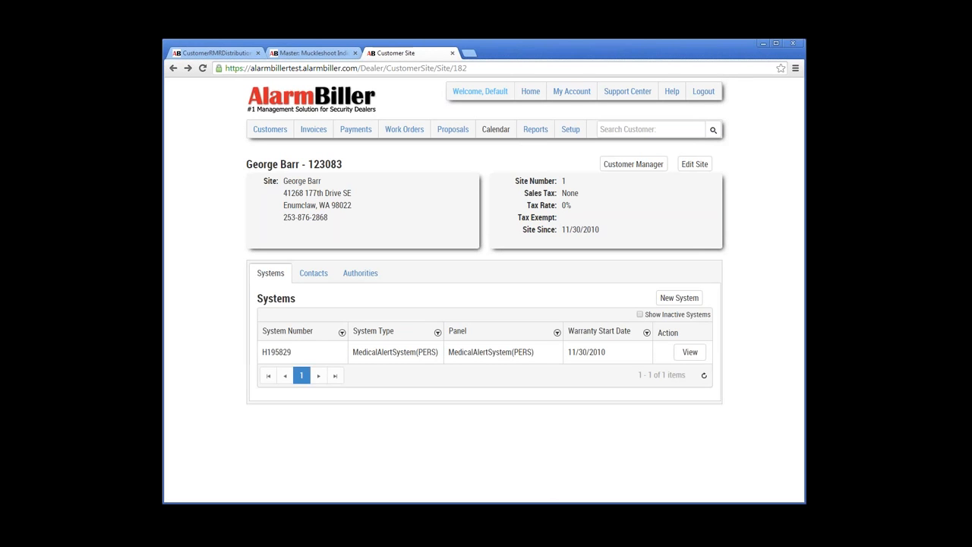
{"action": "left_click", "coordinate": [690, 352]}
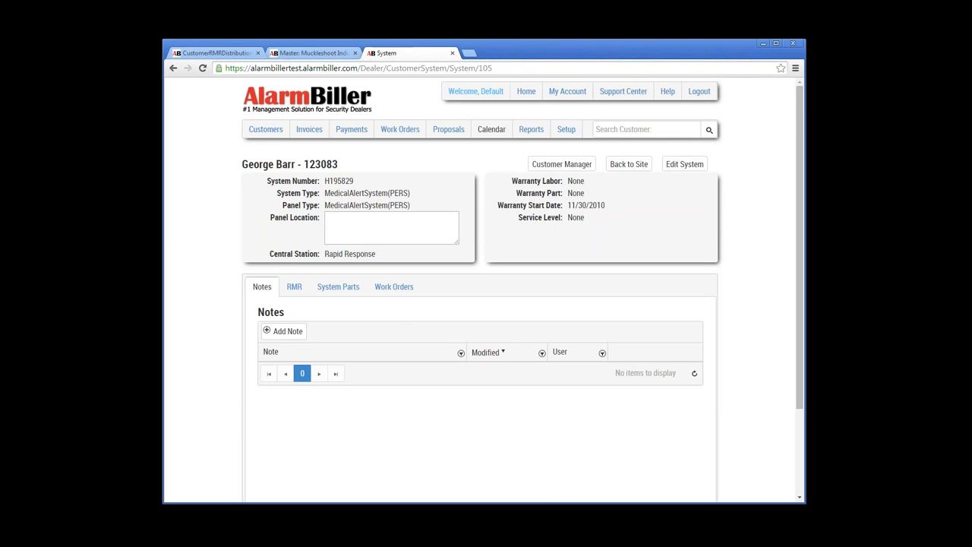
Step: Add a placeholder test note in the system's Notes tab and save it
{"action": "left_click_drag", "start_coordinate": [355, 181], "coordinate": [324, 181]}
{"action": "left_click_drag", "start_coordinate": [377, 254], "coordinate": [324, 255]}
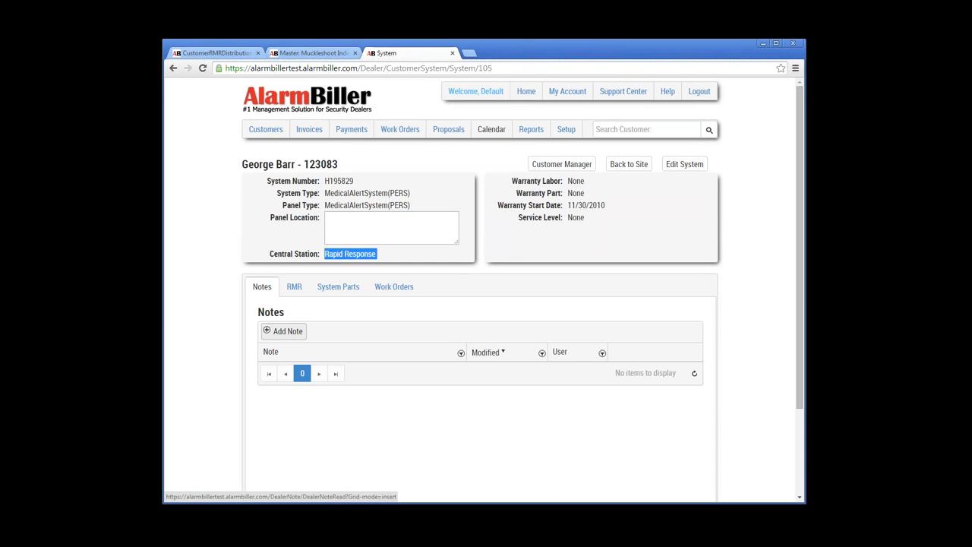
{"action": "left_click", "coordinate": [283, 332]}
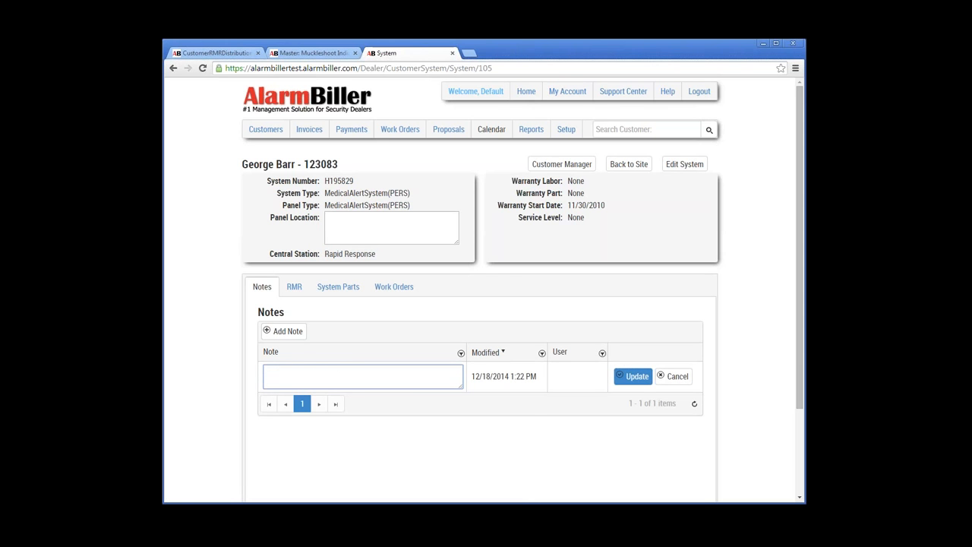
{"action": "type", "text": "sjdafsdjkfads dsajfklsdajlfksadf asdfjsadkljsadkl fasd"}
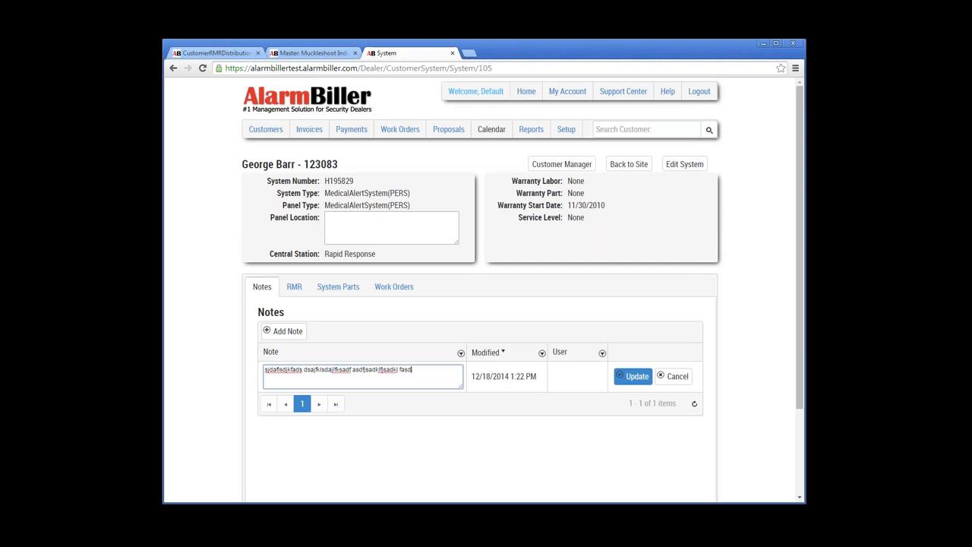
{"action": "type", "text": "fjasdklfjsad fsadl"}
{"action": "left_click", "coordinate": [635, 376]}
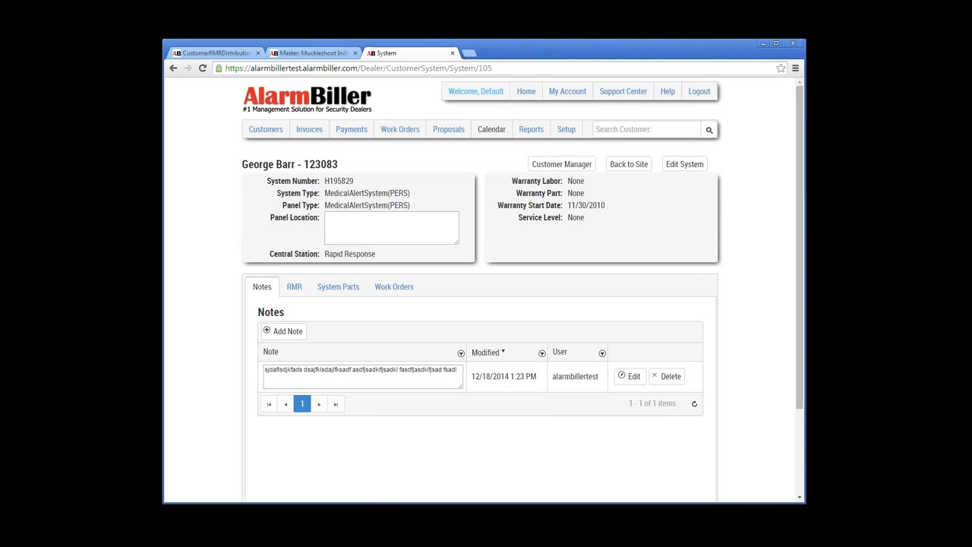
Step: Review the system's recurring monthly charge on the RMR tab
{"action": "left_click", "coordinate": [294, 286]}
{"action": "scroll", "coordinate": [294, 286], "scroll_direction": "down", "scroll_amount": 3}
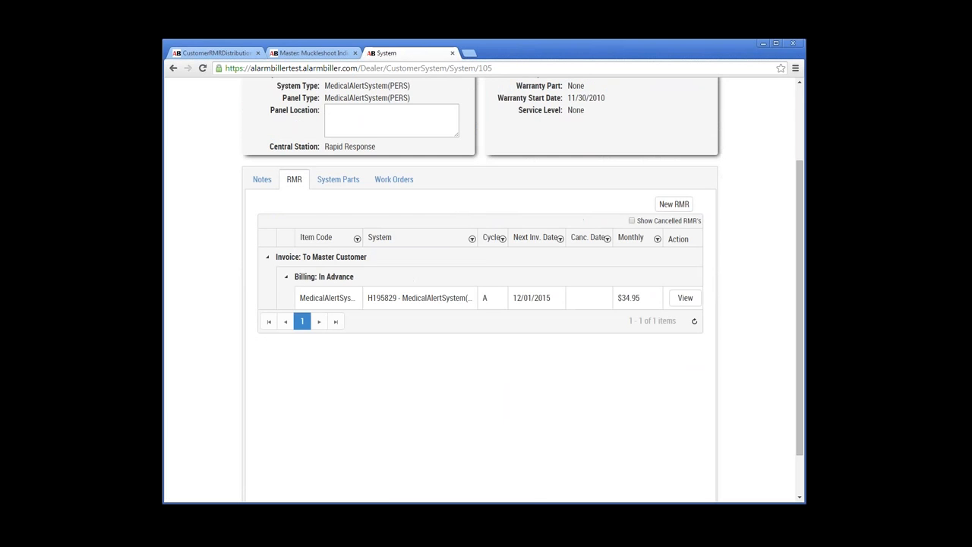
{"action": "scroll", "coordinate": [482, 288], "scroll_direction": "up", "scroll_amount": 3}
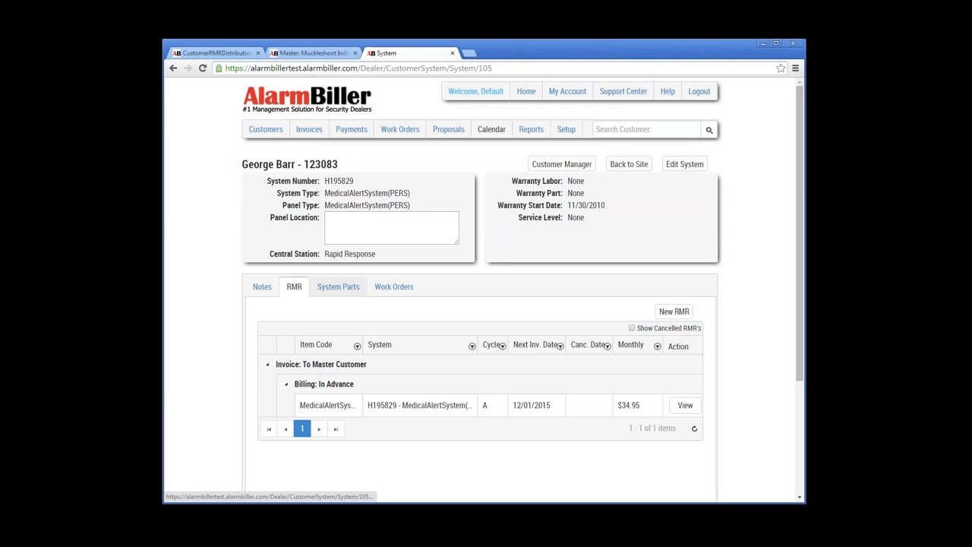
Step: Show the System Parts tab, which has no parts recorded
{"action": "left_click", "coordinate": [338, 287]}
{"action": "scroll", "coordinate": [337, 286], "scroll_direction": "down", "scroll_amount": 2}
{"action": "scroll", "coordinate": [480, 289], "scroll_direction": "up", "scroll_amount": 1}
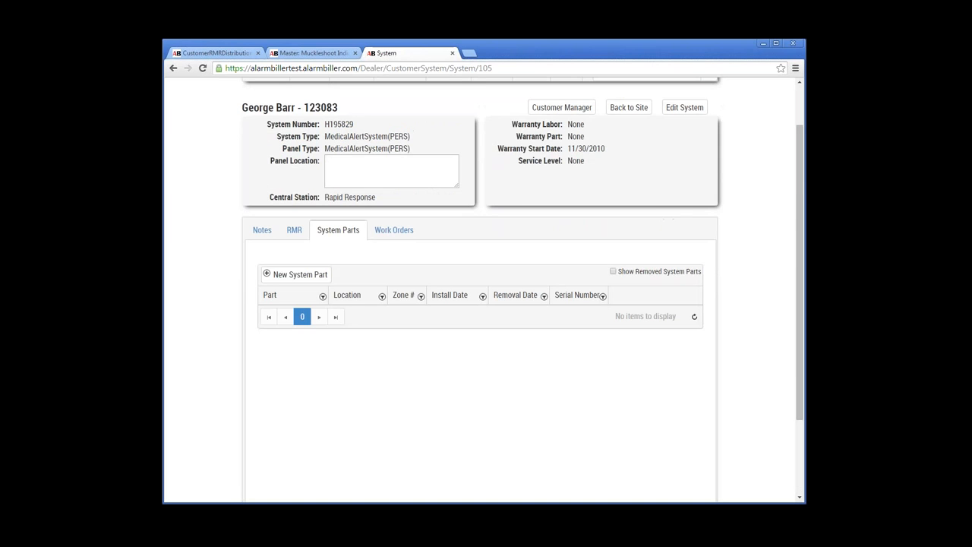
{"action": "scroll", "coordinate": [300, 331], "scroll_direction": "up", "scroll_amount": 1}
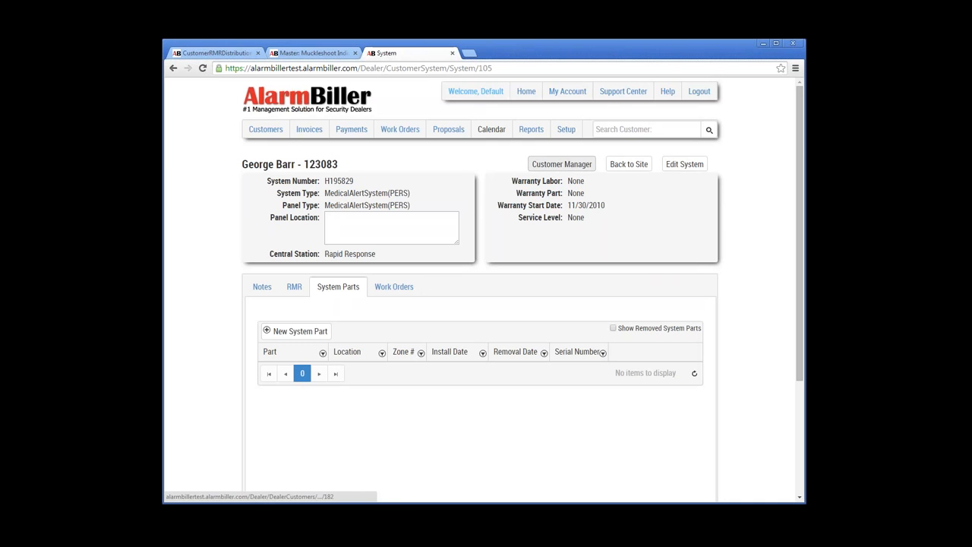
Step: Open the customer's account record, then switch back to the 'Master: Muckleshoot' tab
{"action": "left_click", "coordinate": [562, 164]}
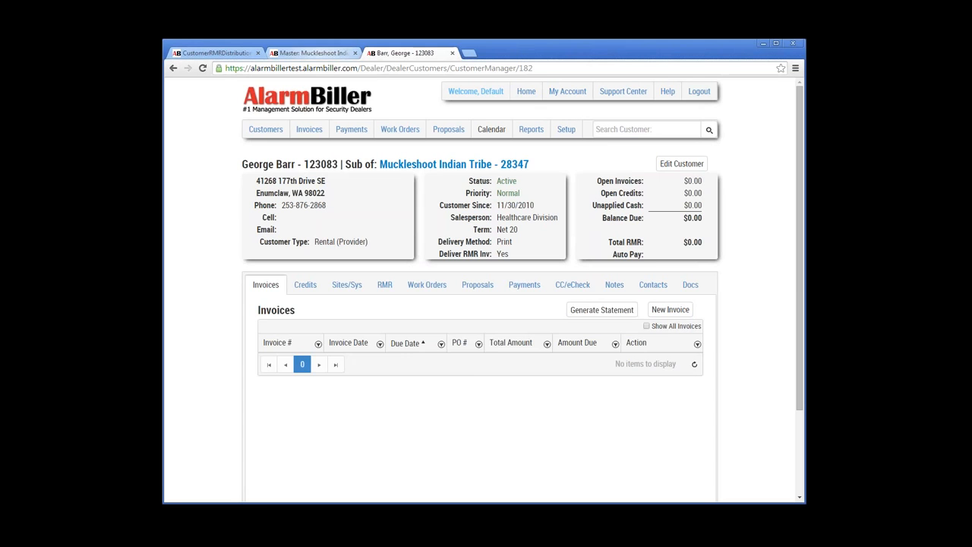
{"action": "left_click", "coordinate": [314, 54]}
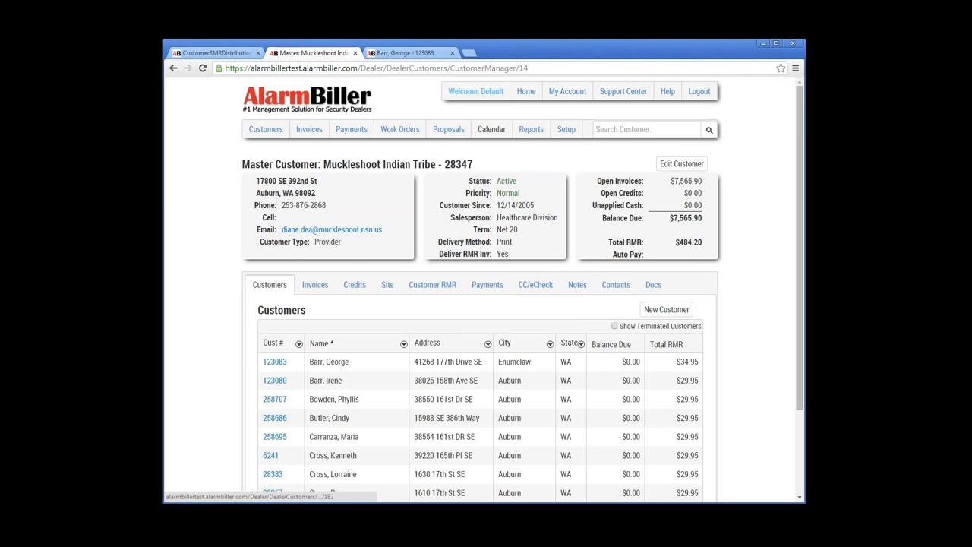
Step: Page to the second page of the 16 customers and back to the first
{"action": "scroll", "coordinate": [482, 304], "scroll_direction": "down", "scroll_amount": 3}
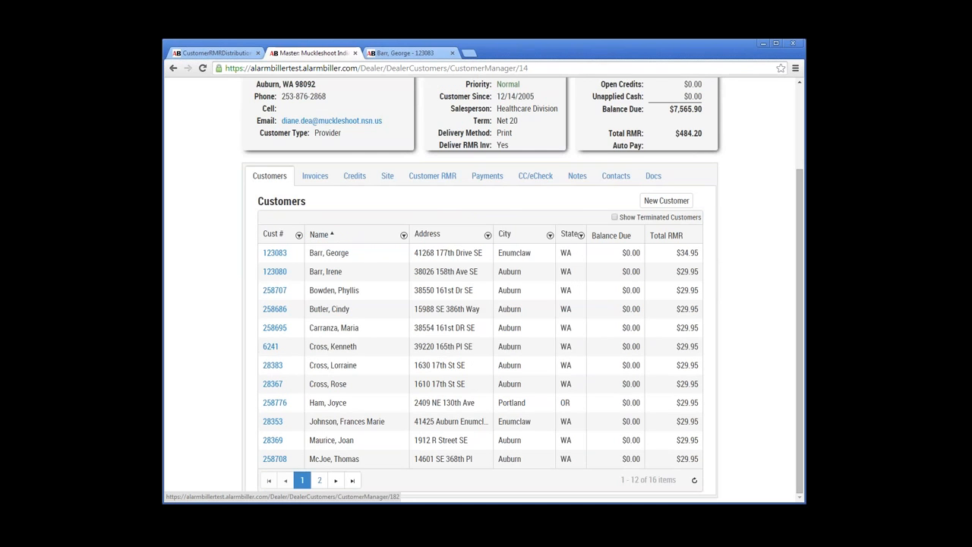
{"action": "double_click", "coordinate": [653, 480]}
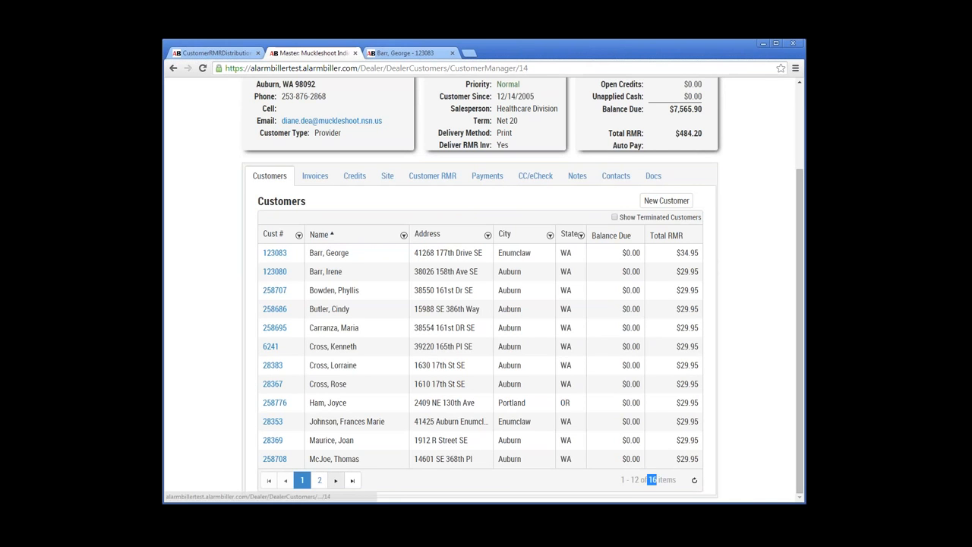
{"action": "left_click", "coordinate": [319, 480]}
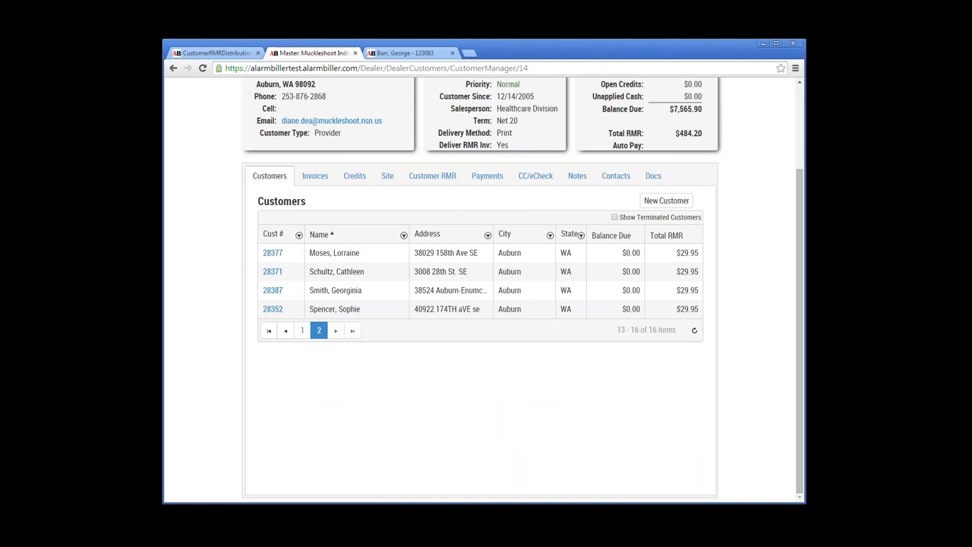
{"action": "left_click", "coordinate": [285, 331]}
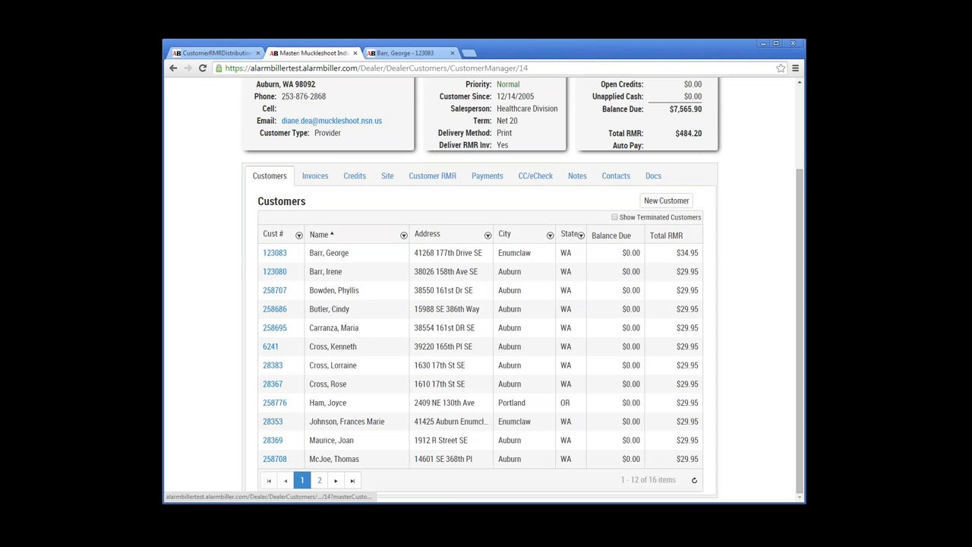
Step: Sort by Cust # ascending then descending, then by Name, finally by City ascending
{"action": "left_click", "coordinate": [273, 234]}
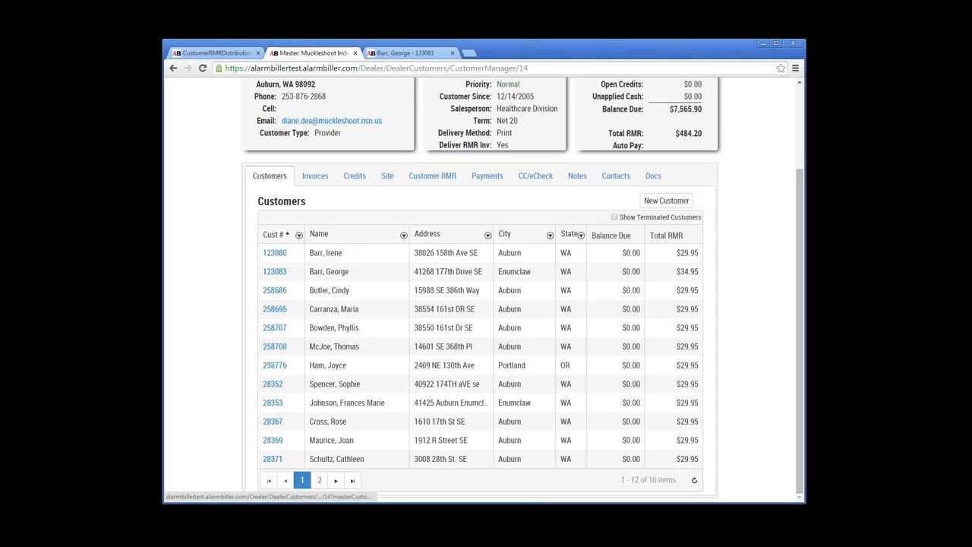
{"action": "left_click", "coordinate": [272, 234]}
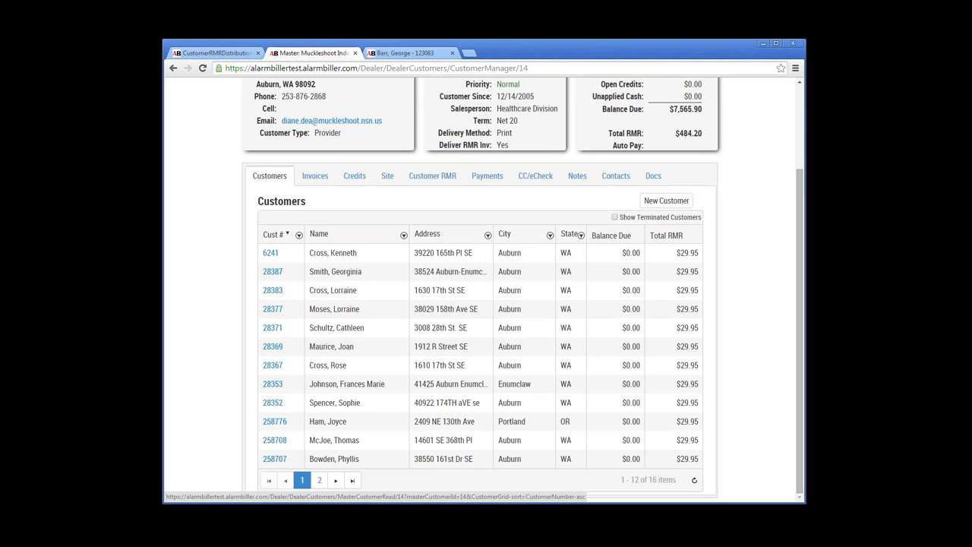
{"action": "left_click", "coordinate": [319, 234]}
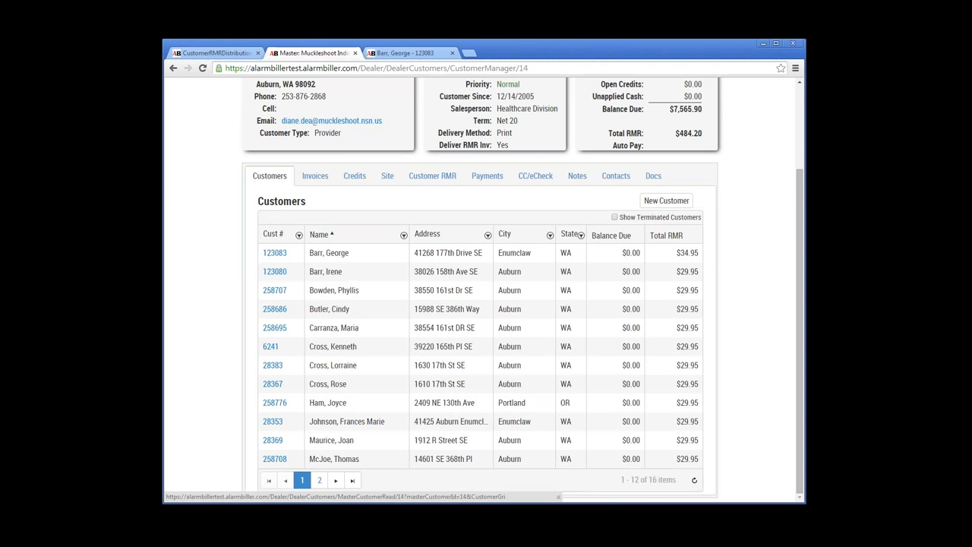
{"action": "left_click", "coordinate": [504, 234]}
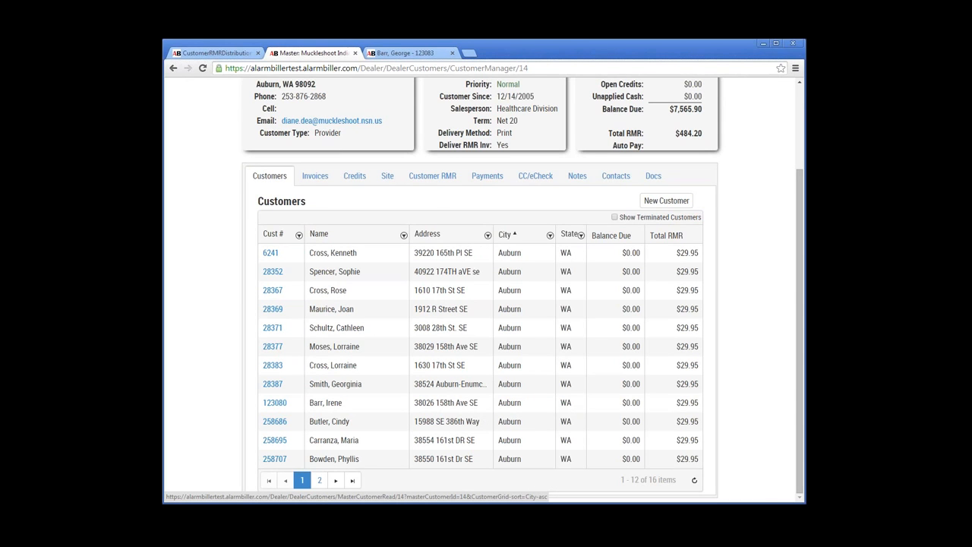
{"action": "scroll", "coordinate": [486, 288], "scroll_direction": "up", "scroll_amount": 1}
{"action": "scroll", "coordinate": [486, 288], "scroll_direction": "up", "scroll_amount": 1}
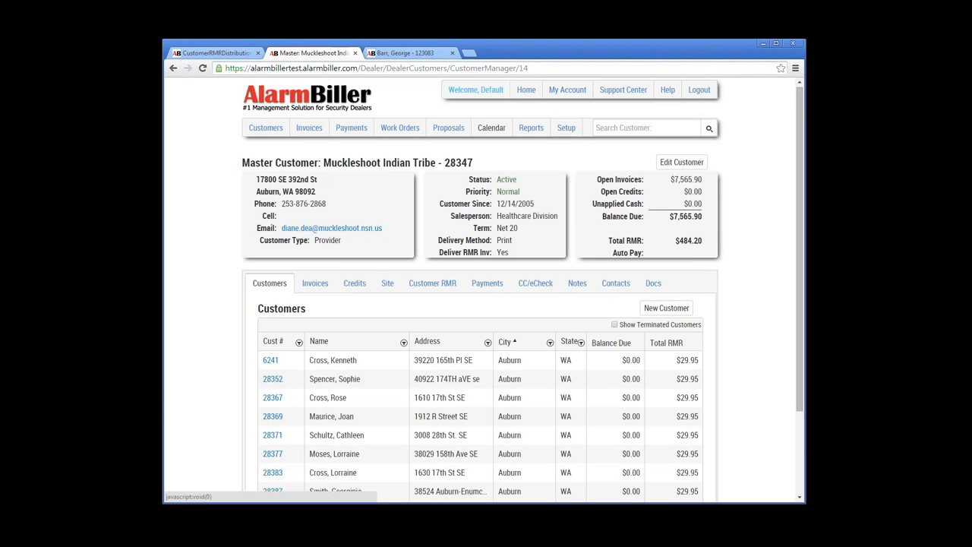
{"action": "left_click", "coordinate": [403, 343]}
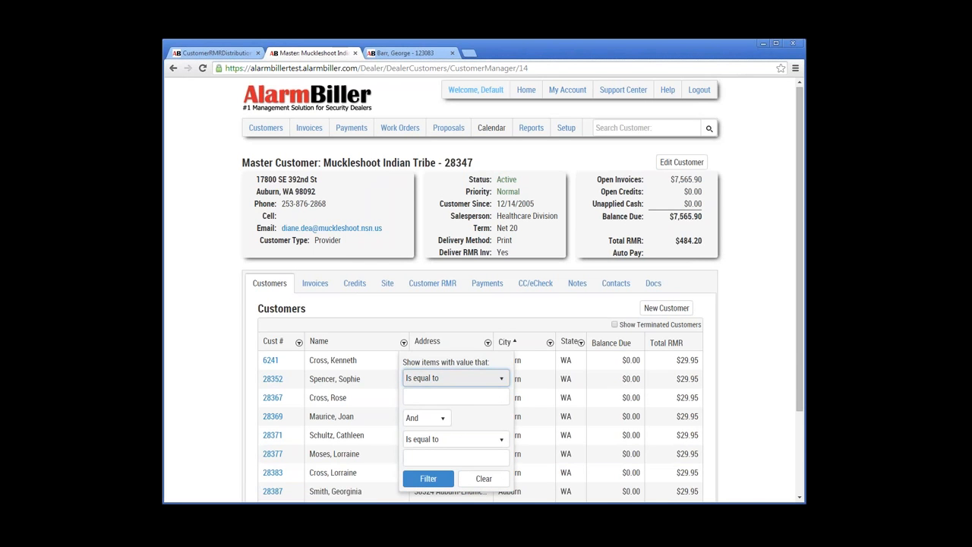
{"action": "left_click", "coordinate": [454, 377]}
{"action": "left_click", "coordinate": [425, 441]}
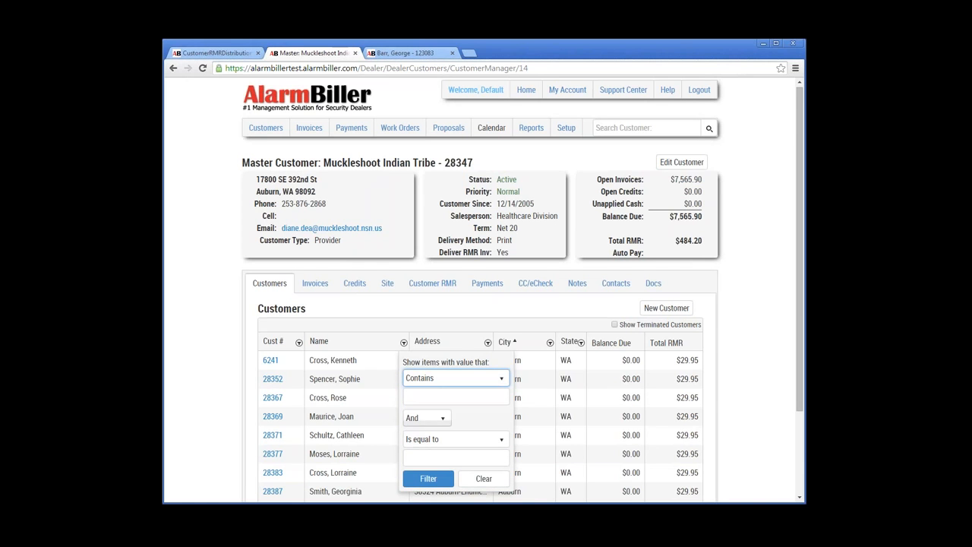
{"action": "left_click", "coordinate": [454, 396]}
{"action": "type", "text": "joan"}
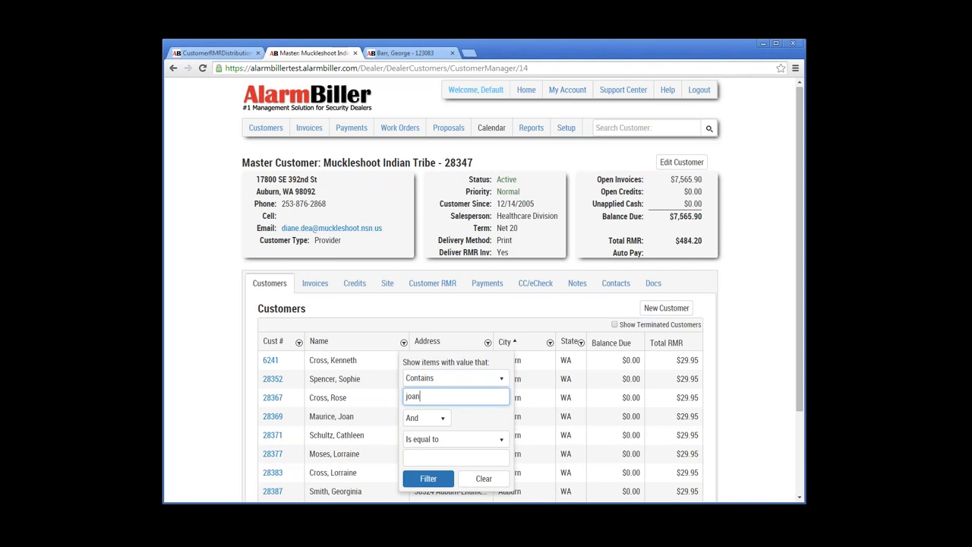
{"action": "left_click", "coordinate": [428, 478]}
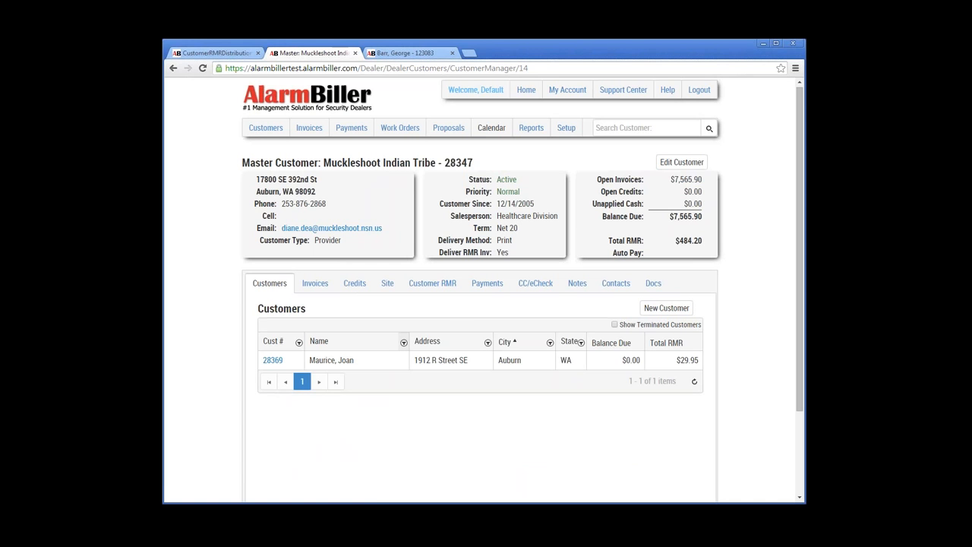
{"action": "left_click", "coordinate": [403, 343]}
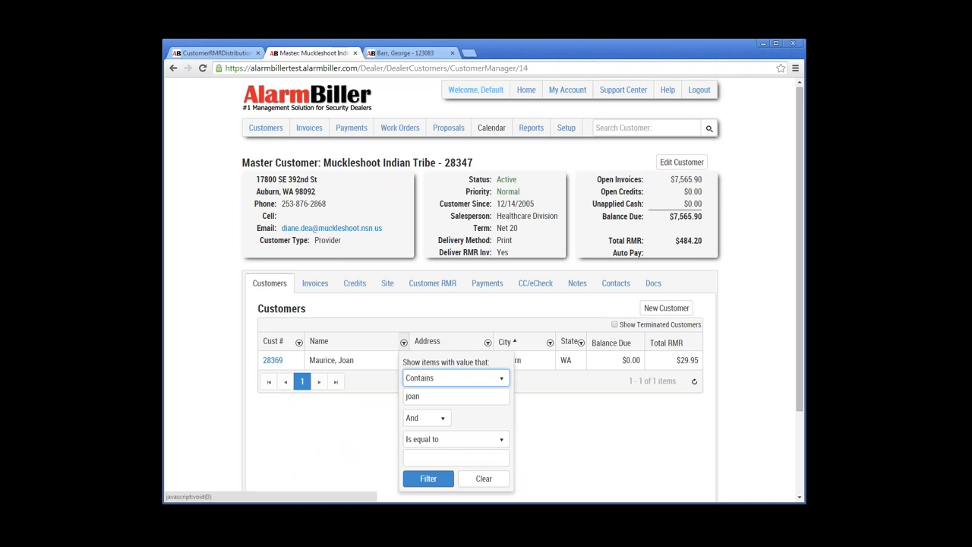
{"action": "left_click", "coordinate": [484, 478]}
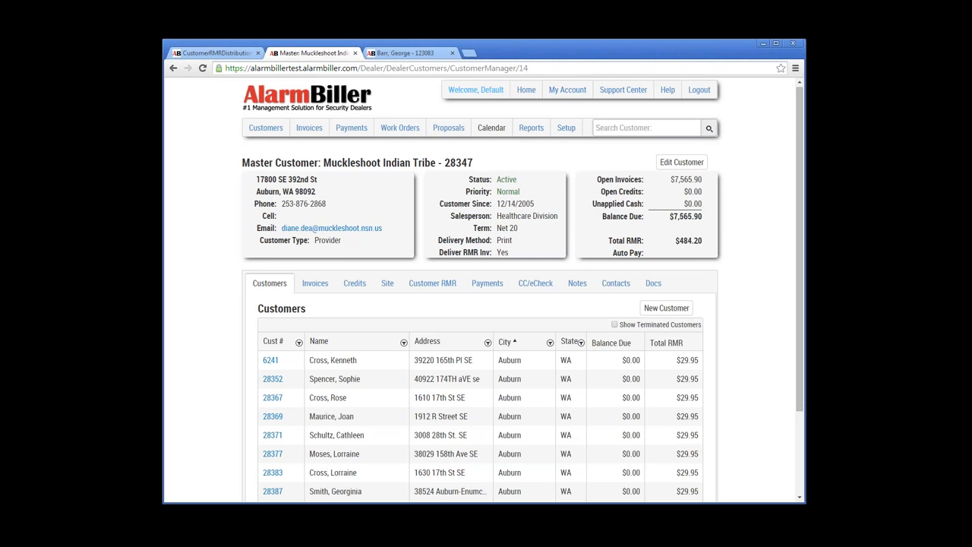
Step: Search for the sub-customer by name, open their account, then return to the Muckleshoot Indian Tribe parent
{"action": "left_click", "coordinate": [644, 128]}
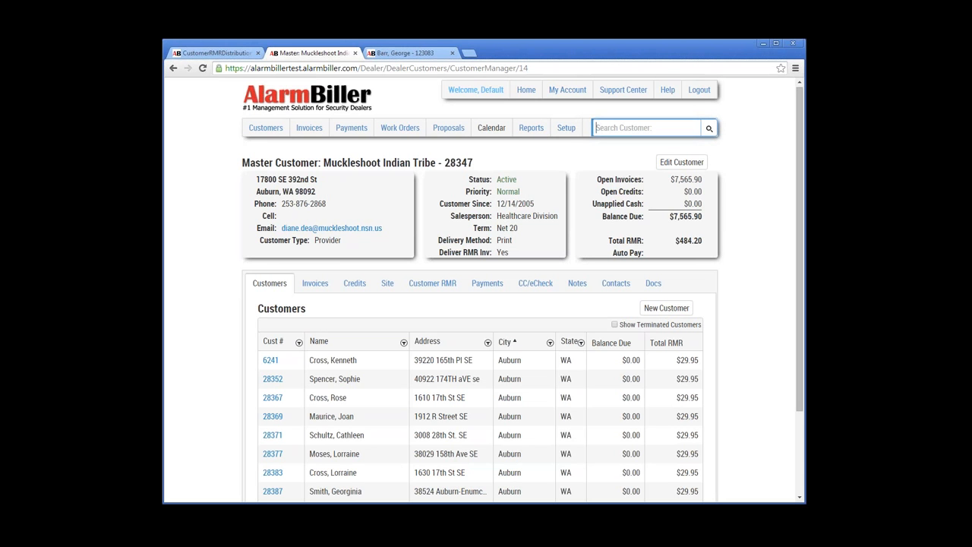
{"action": "type", "text": "joan"}
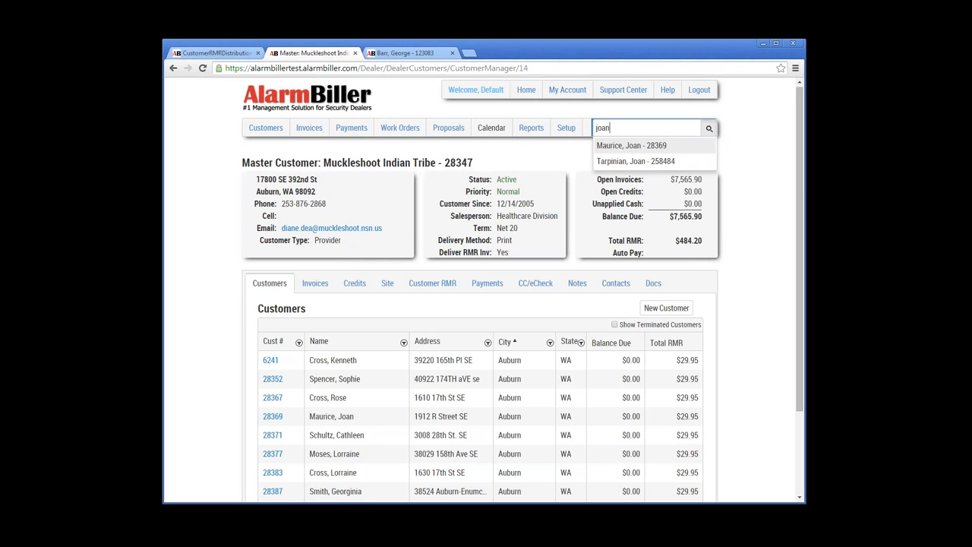
{"action": "key", "text": "Return"}
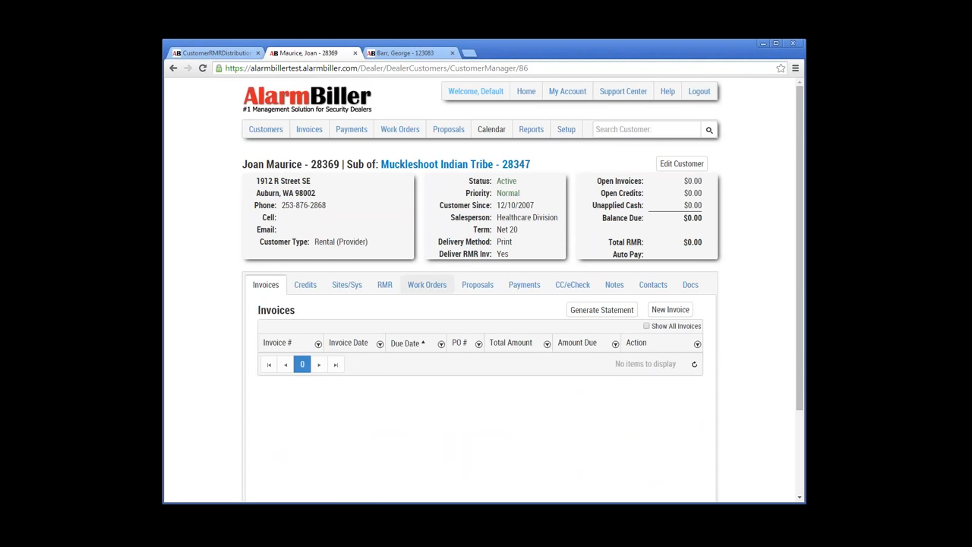
{"action": "left_click", "coordinate": [647, 130]}
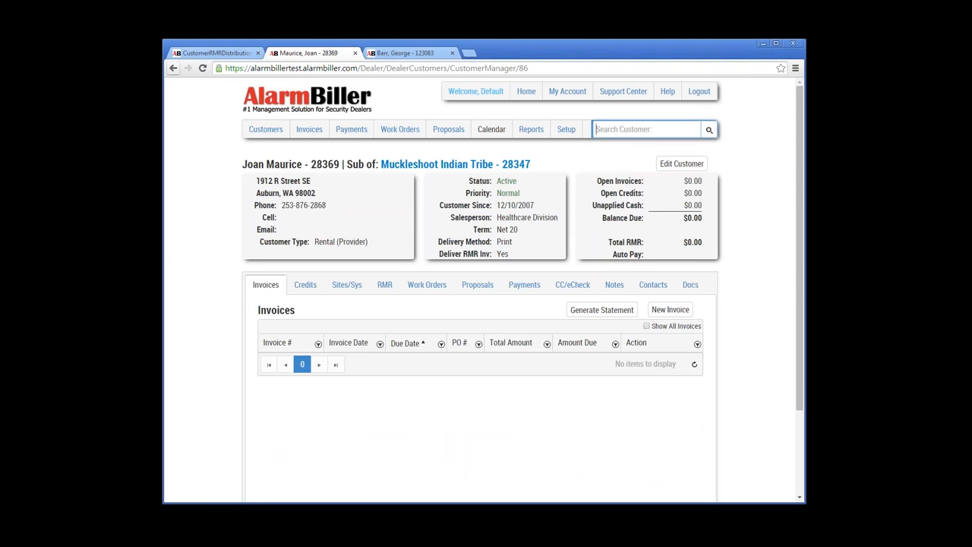
{"action": "left_click", "coordinate": [456, 165]}
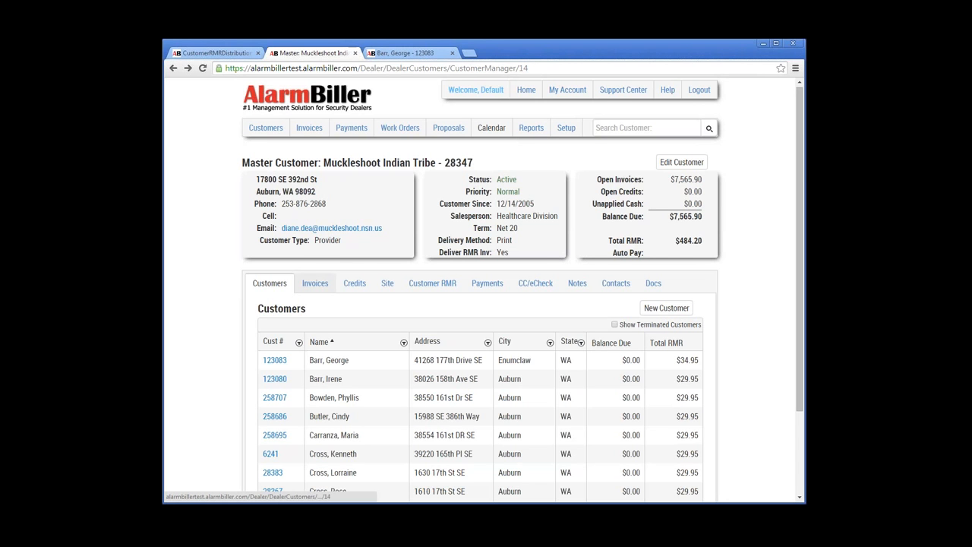
Step: From the master customer's invoices, open invoice 17533 ($7,565.90, one MK Ar Transfer item)
{"action": "left_click", "coordinate": [315, 283]}
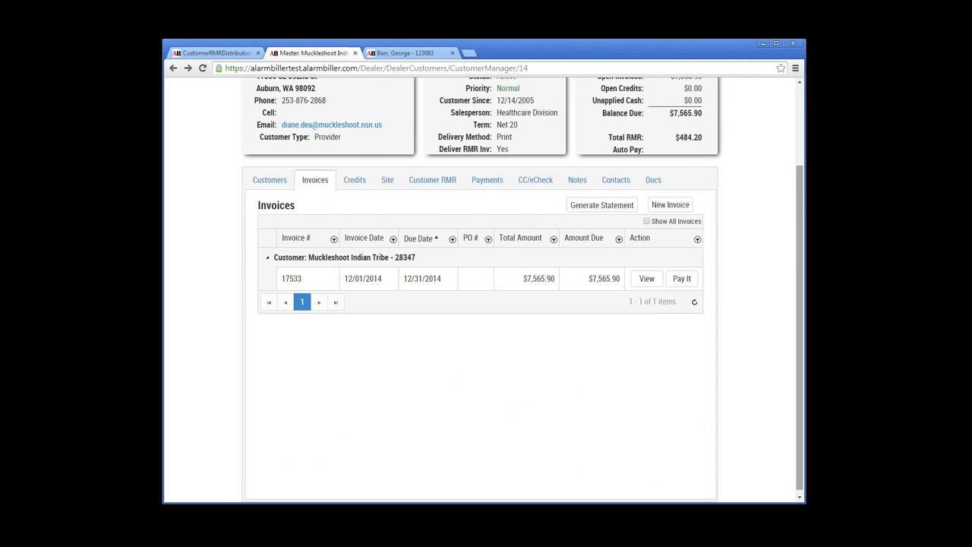
{"action": "scroll", "coordinate": [482, 289], "scroll_direction": "up", "scroll_amount": 2}
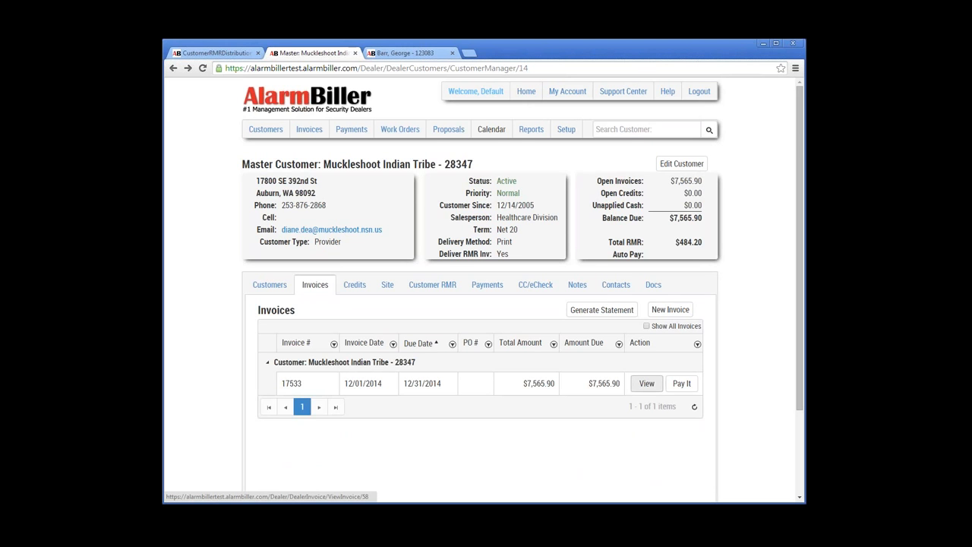
{"action": "left_click", "coordinate": [646, 383]}
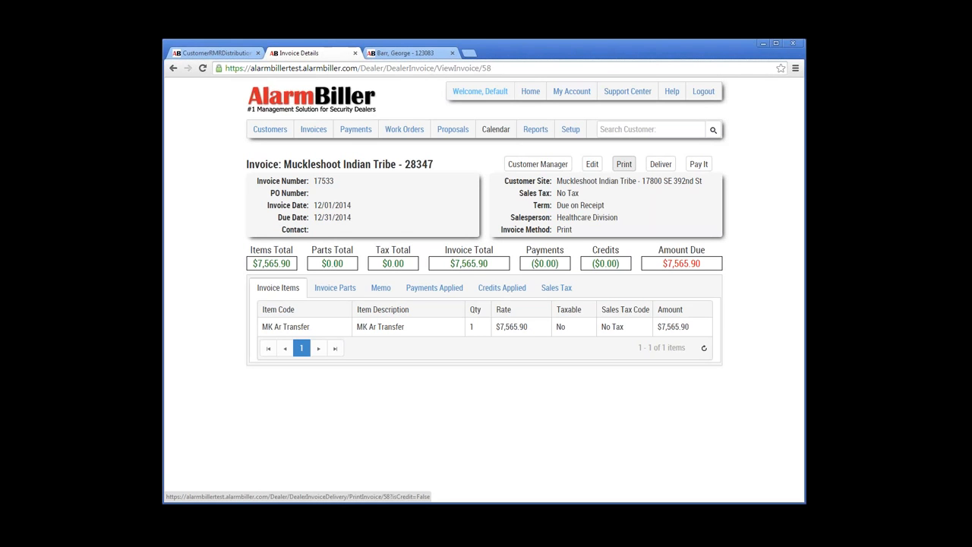
Step: Print invoice 17533 to PDF, look through the downloaded PDF, then close it
{"action": "left_click", "coordinate": [624, 164]}
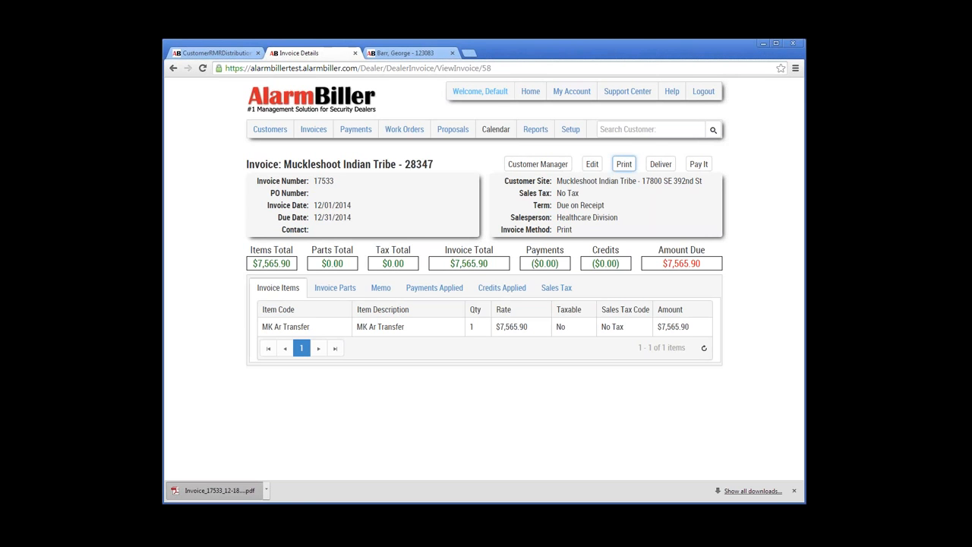
{"action": "left_click", "coordinate": [217, 490]}
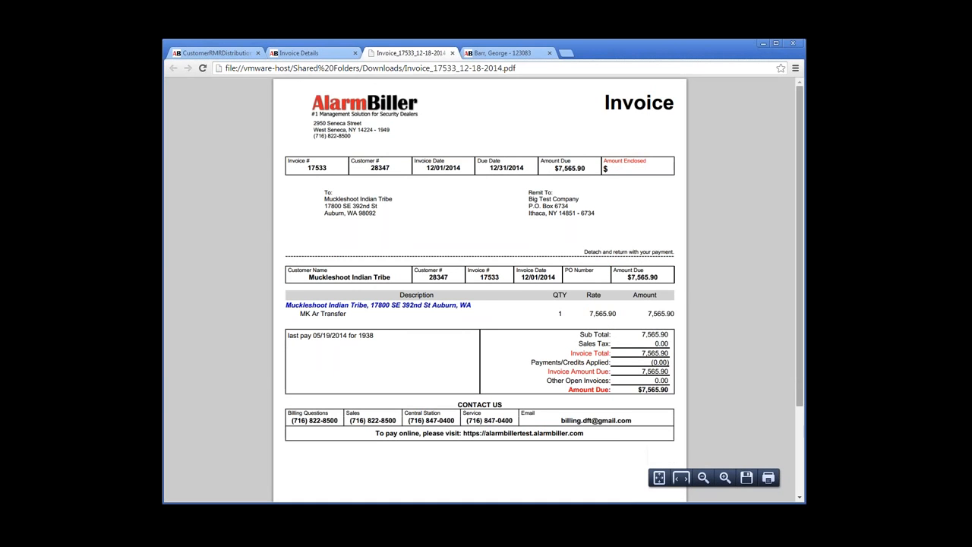
{"action": "scroll", "coordinate": [479, 289], "scroll_direction": "down", "scroll_amount": 3}
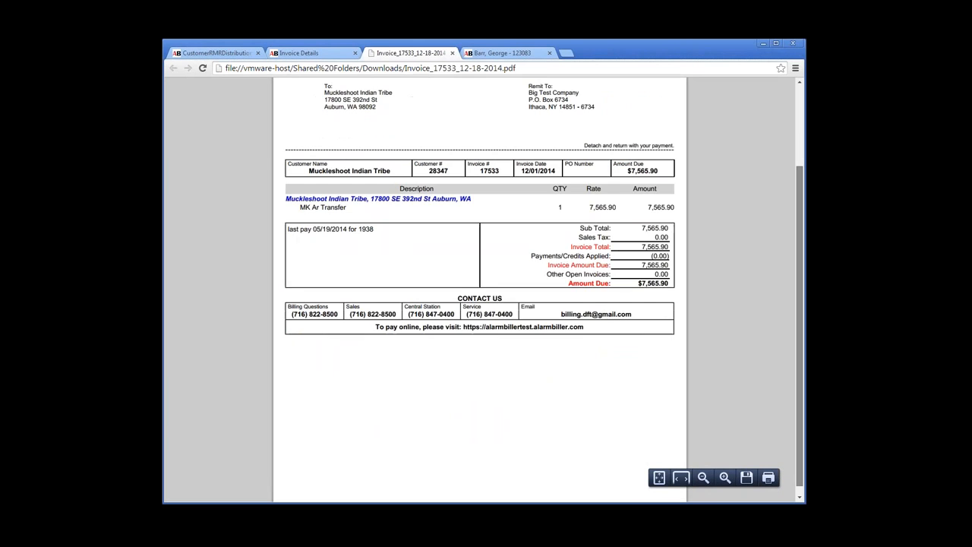
{"action": "scroll", "coordinate": [479, 288], "scroll_direction": "up", "scroll_amount": 3}
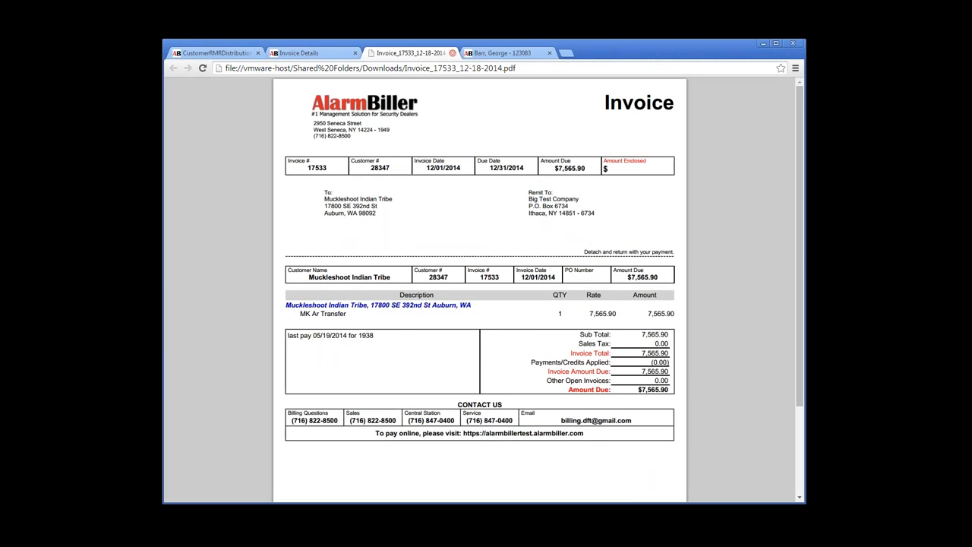
{"action": "left_click", "coordinate": [453, 53]}
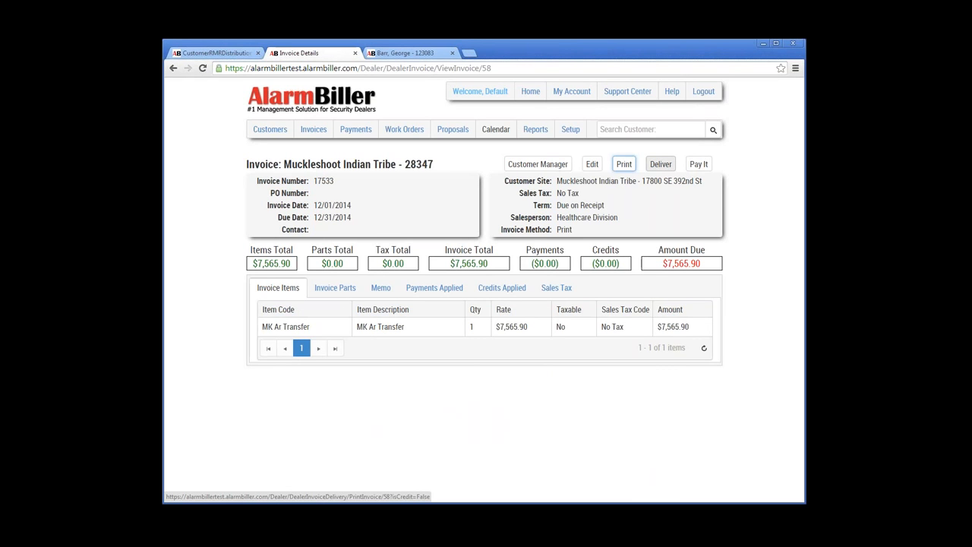
{"action": "left_click", "coordinate": [660, 164]}
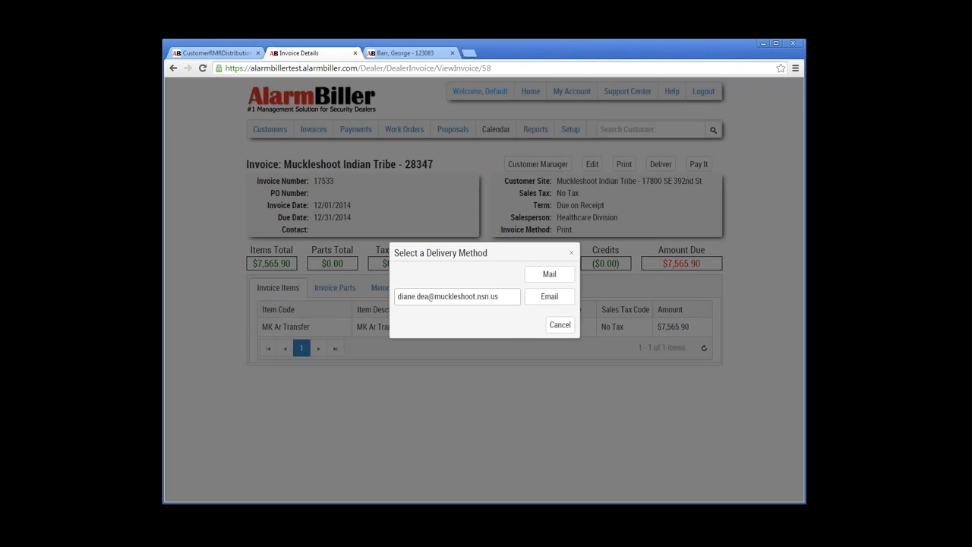
{"action": "left_click_drag", "start_coordinate": [498, 296], "coordinate": [397, 296]}
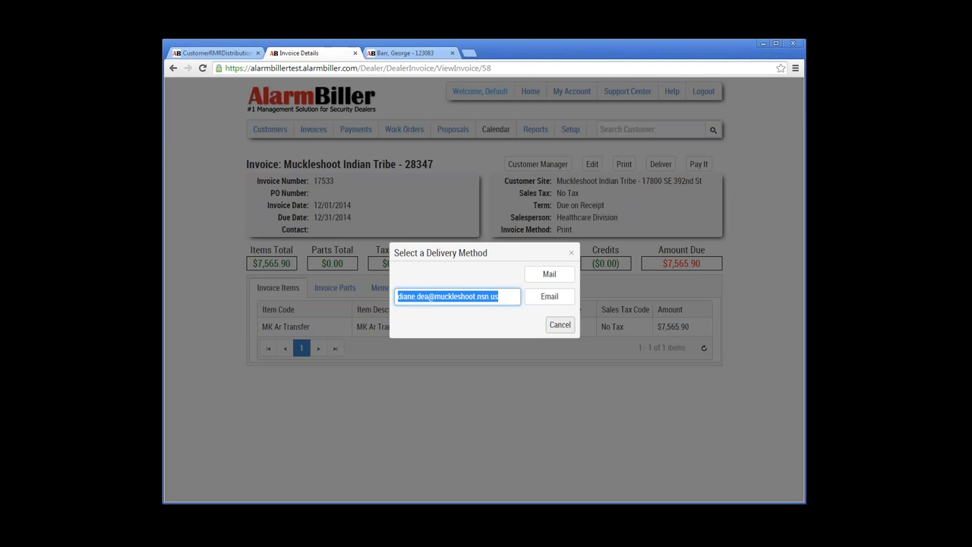
{"action": "left_click", "coordinate": [559, 325]}
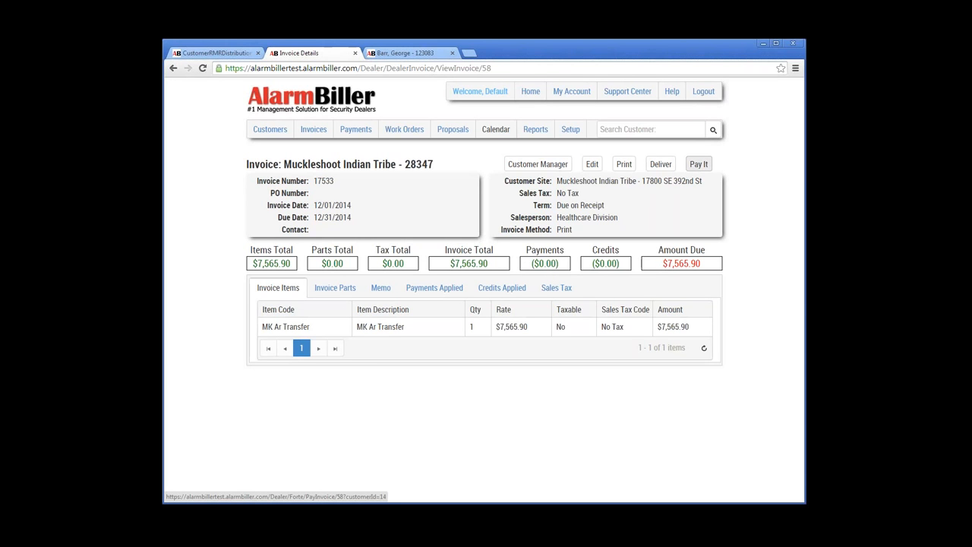
{"action": "left_click", "coordinate": [699, 164]}
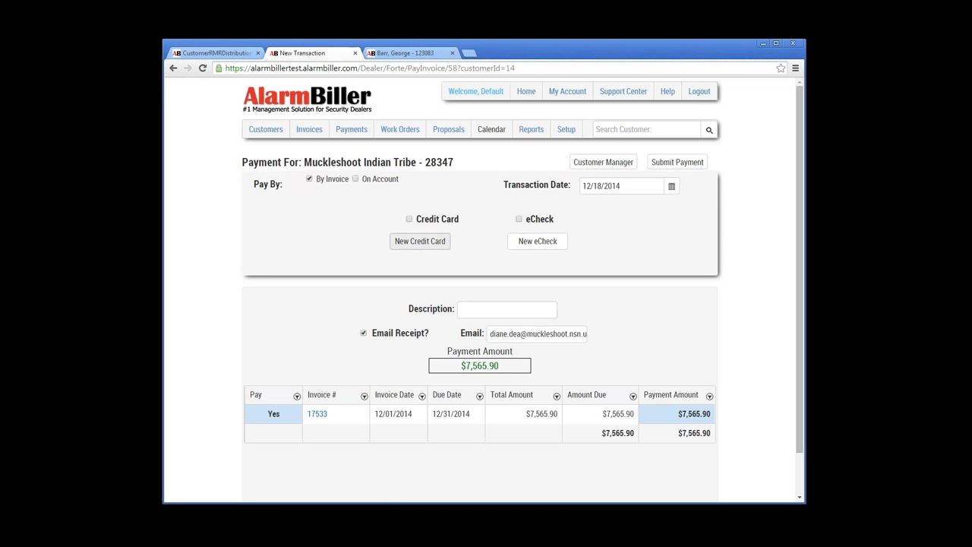
{"action": "left_click", "coordinate": [420, 241]}
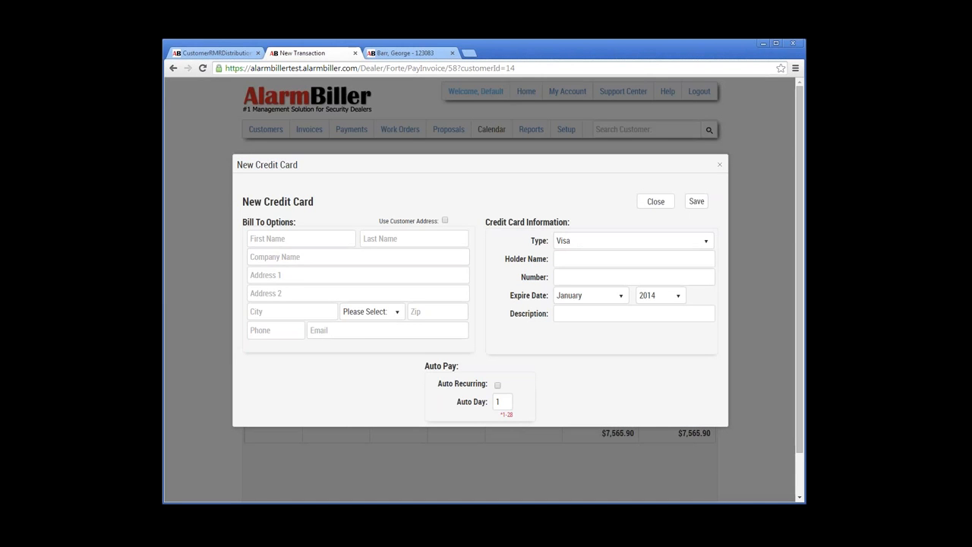
{"action": "left_click", "coordinate": [719, 164]}
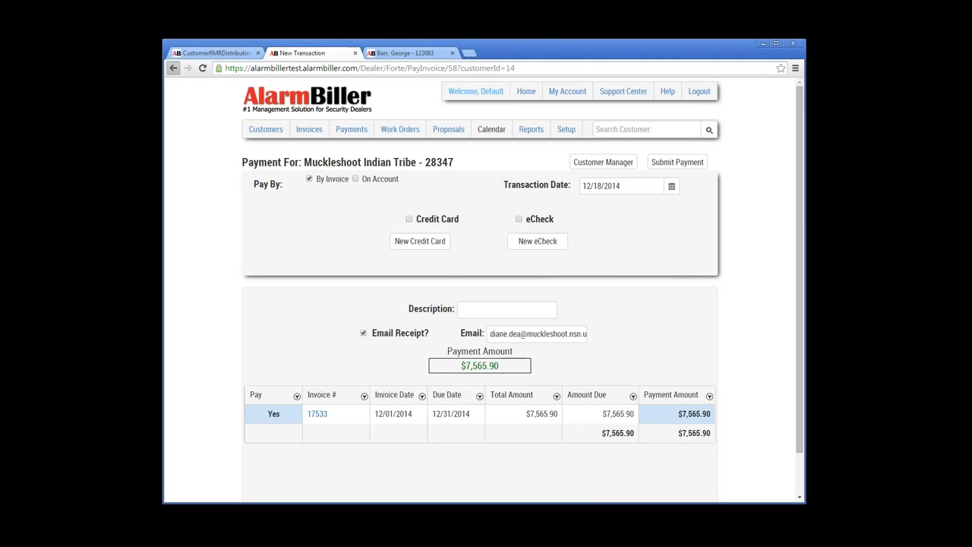
{"action": "left_click", "coordinate": [173, 68]}
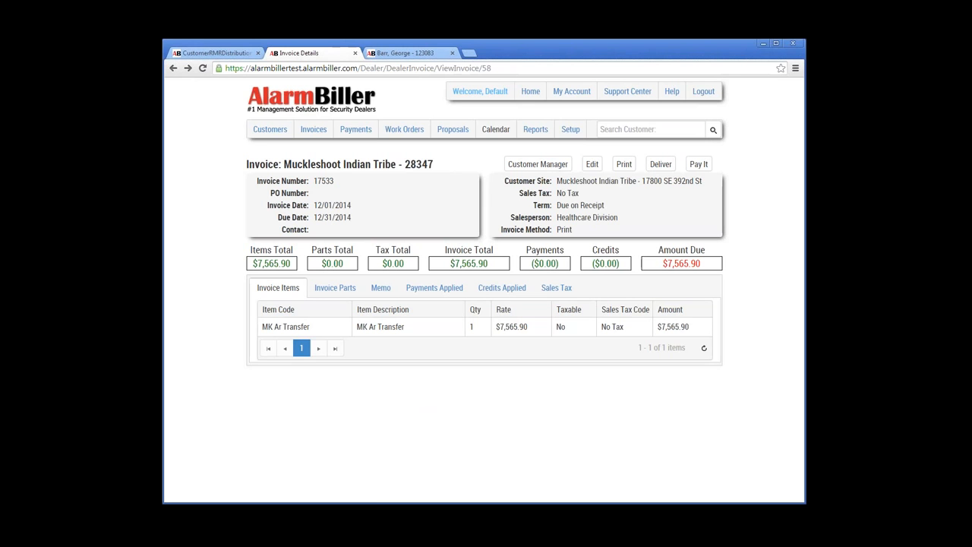
{"action": "left_click", "coordinate": [593, 164]}
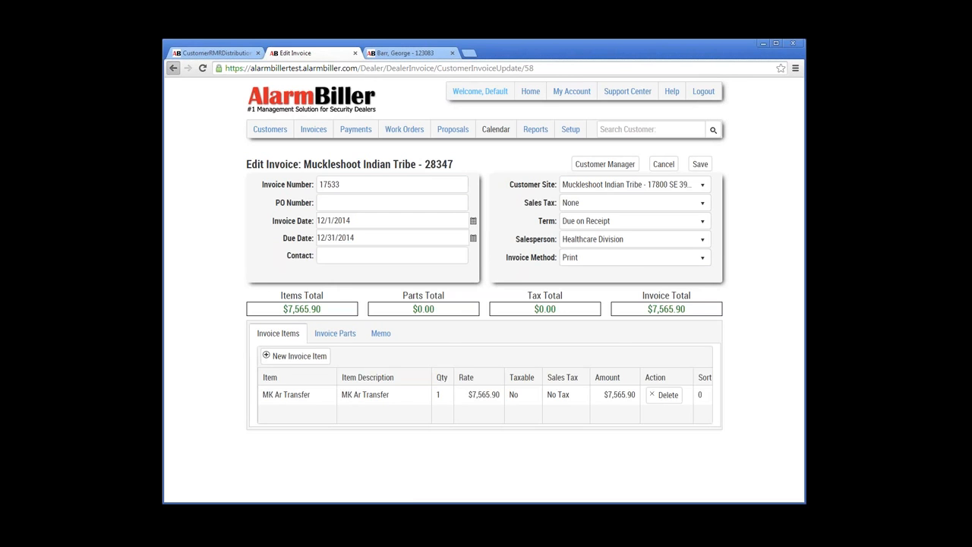
{"action": "left_click", "coordinate": [173, 67]}
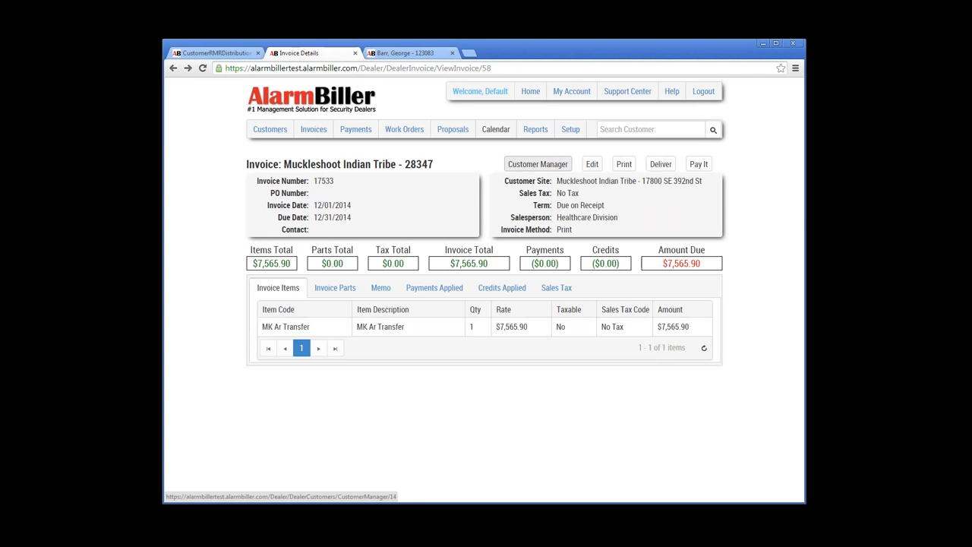
Step: Go back to the Muckleshoot Indian Tribe master customer page and list its invoices
{"action": "left_click", "coordinate": [537, 164]}
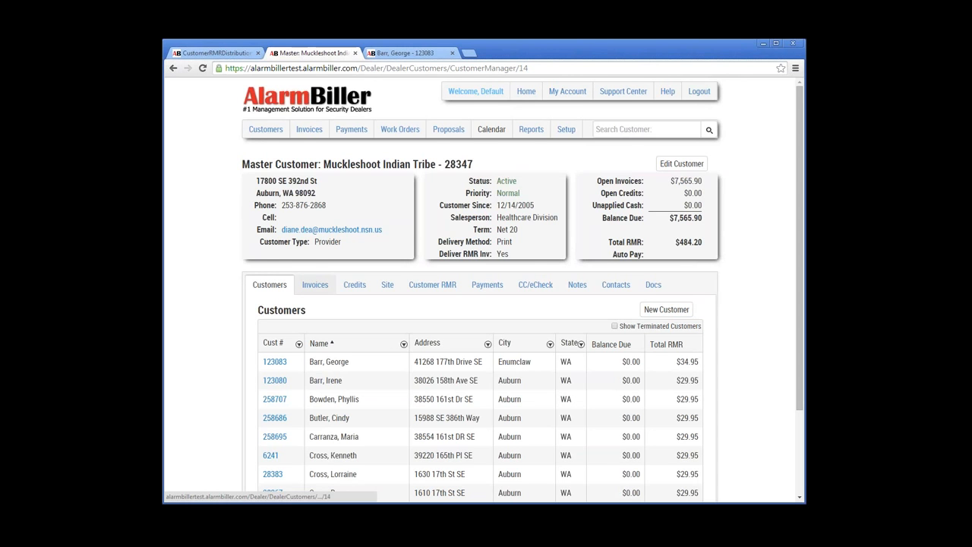
{"action": "left_click", "coordinate": [314, 284]}
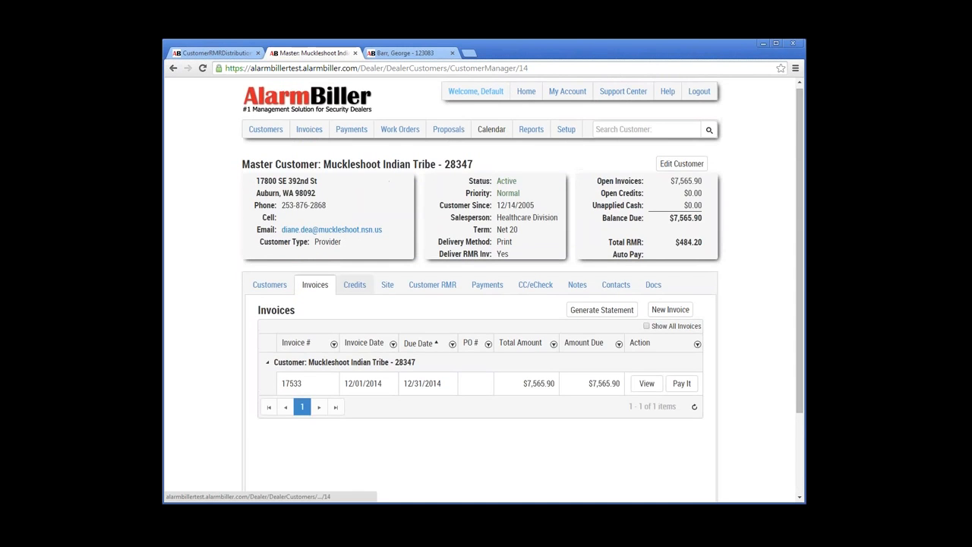
Step: Look at the Credits and Sites tabs, then show the Customer RMR list of 16 recurring charges
{"action": "left_click", "coordinate": [353, 284]}
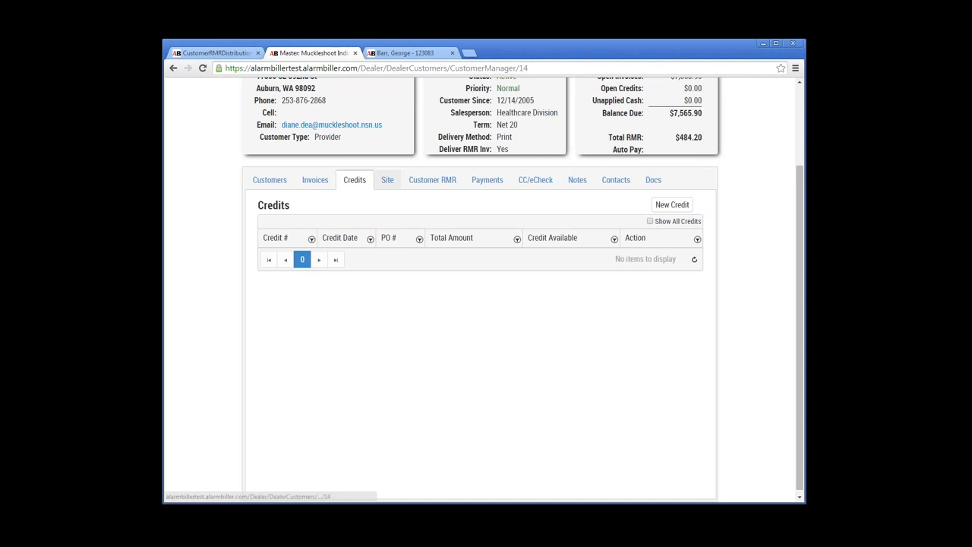
{"action": "left_click", "coordinate": [387, 180]}
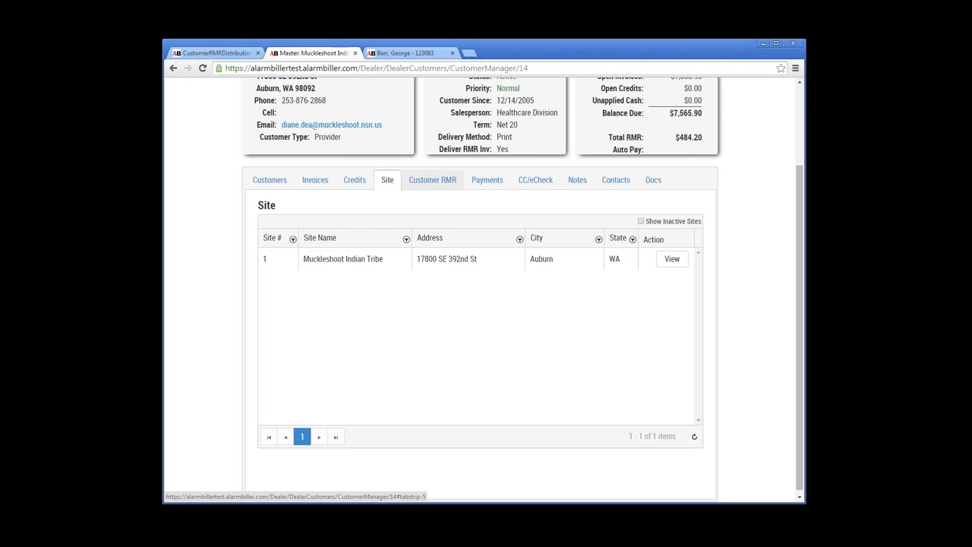
{"action": "left_click", "coordinate": [432, 180]}
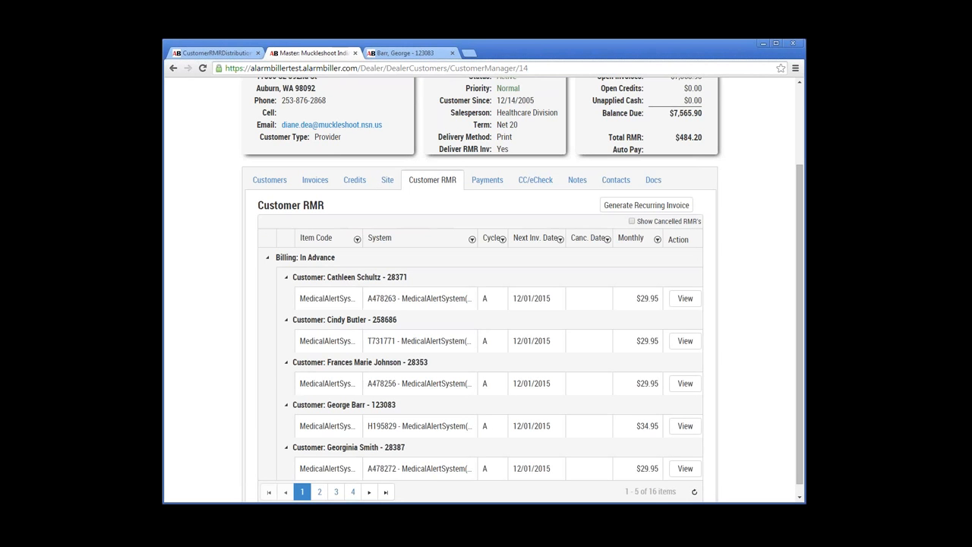
Step: Page the RMR grid through pages 2, 3 and 4, then view the empty Payments tab
{"action": "scroll", "coordinate": [482, 304], "scroll_direction": "up", "scroll_amount": 3}
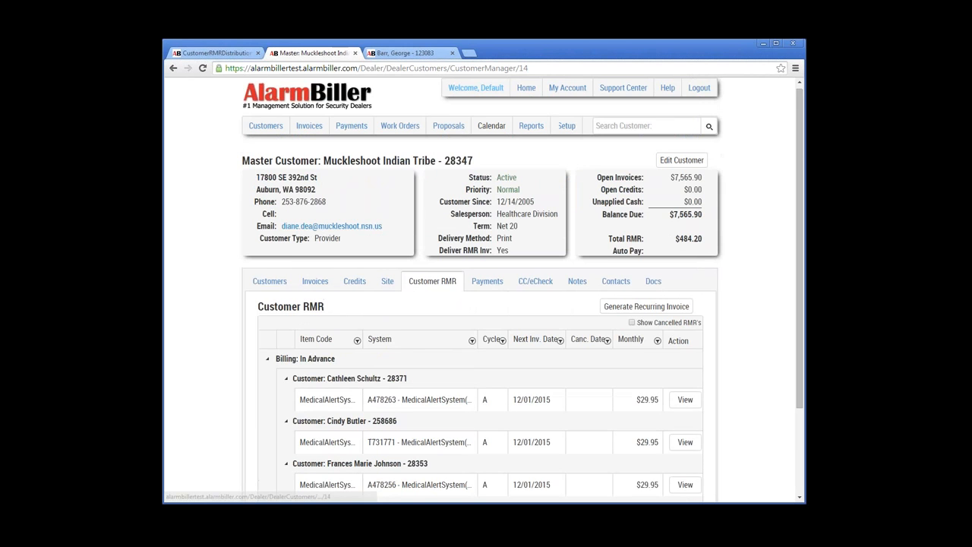
{"action": "scroll", "coordinate": [482, 303], "scroll_direction": "down", "scroll_amount": 1}
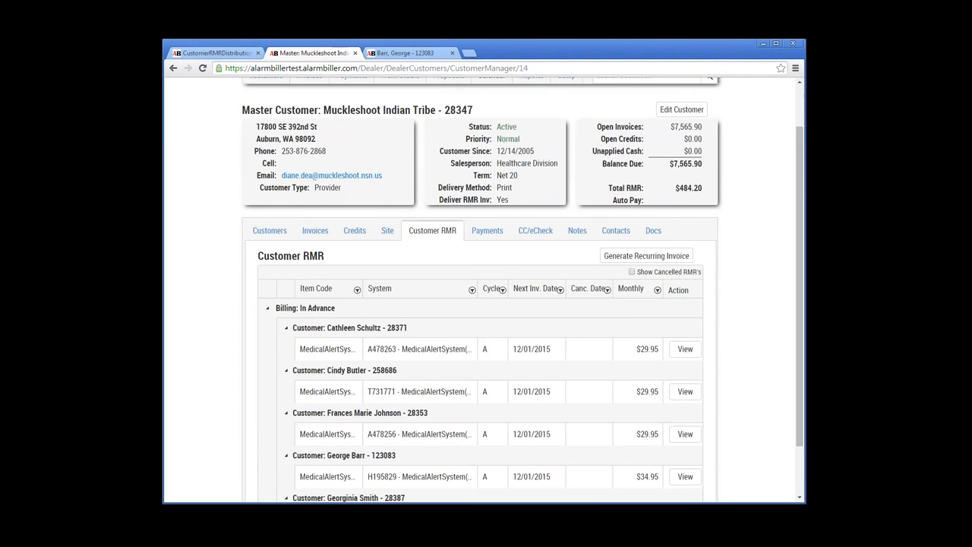
{"action": "scroll", "coordinate": [482, 303], "scroll_direction": "down", "scroll_amount": 1}
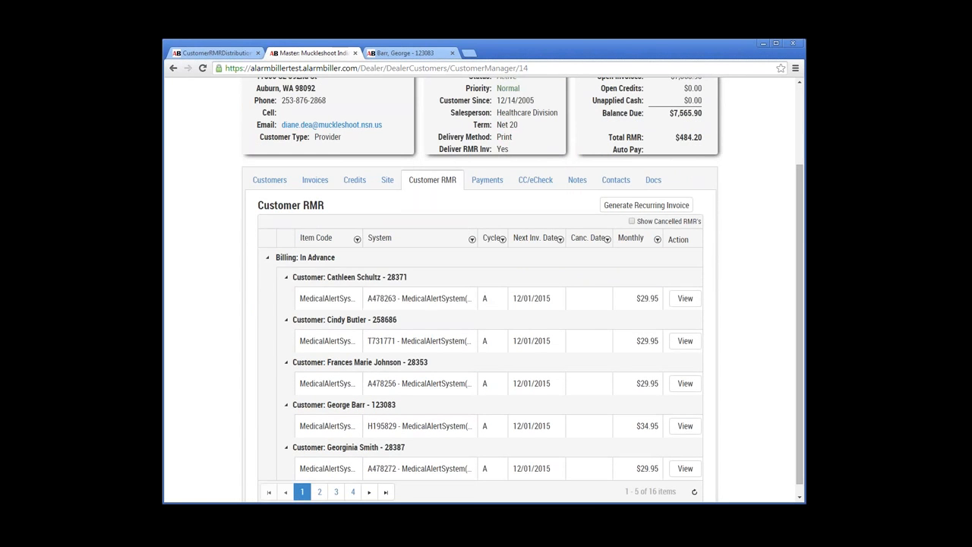
{"action": "scroll", "coordinate": [482, 304], "scroll_direction": "down", "scroll_amount": 1}
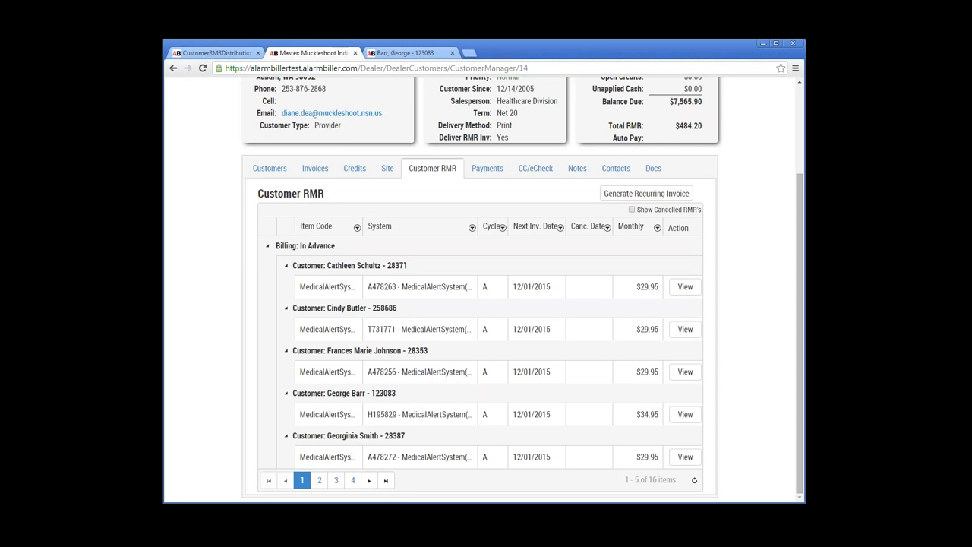
{"action": "left_click", "coordinate": [369, 480]}
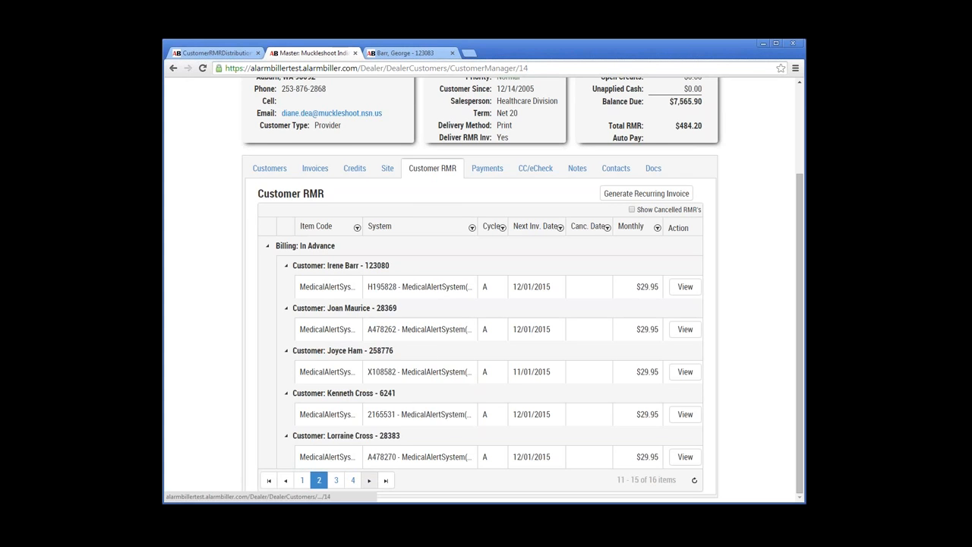
{"action": "left_click", "coordinate": [369, 480]}
{"action": "left_click", "coordinate": [369, 480]}
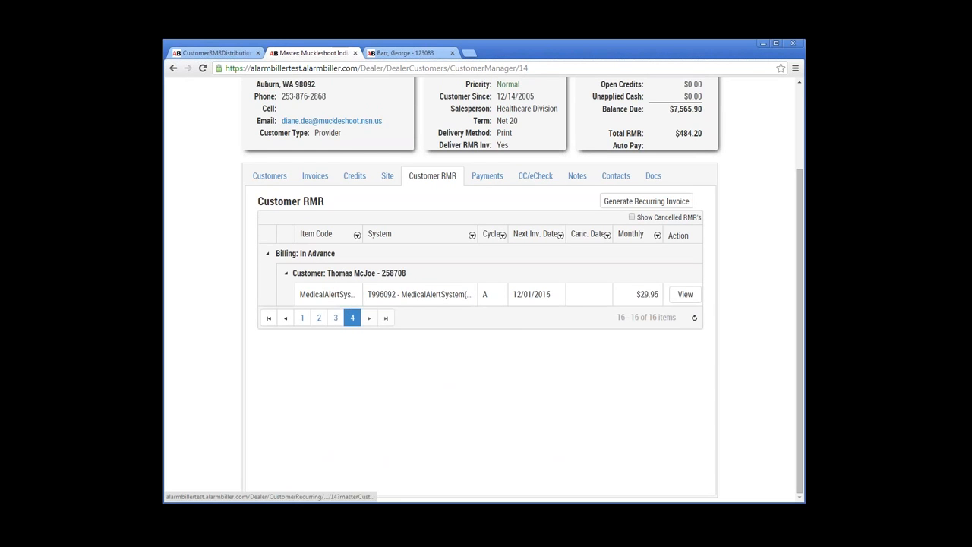
{"action": "left_click", "coordinate": [487, 176]}
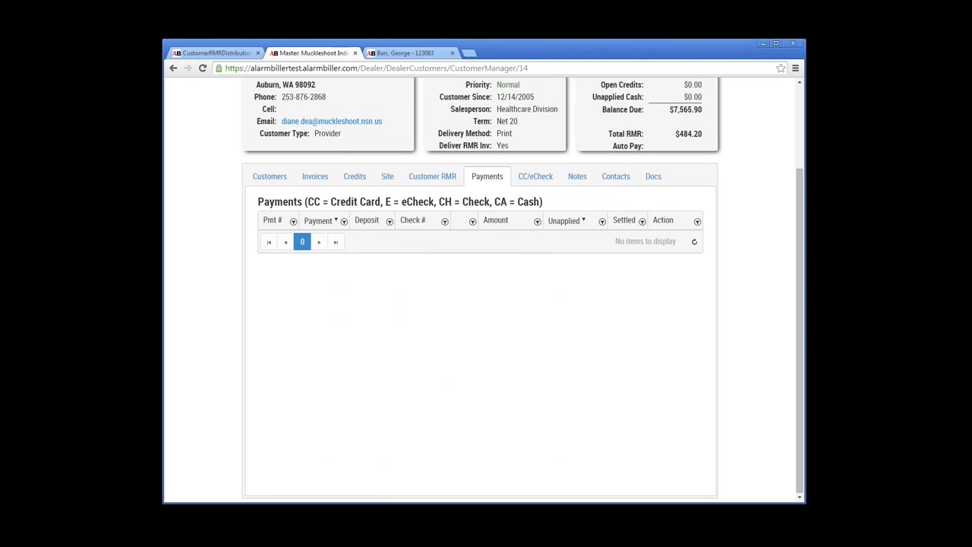
Step: Review the customer's saved credit cards and eChecks under CC/eCheck
{"action": "left_click", "coordinate": [536, 176]}
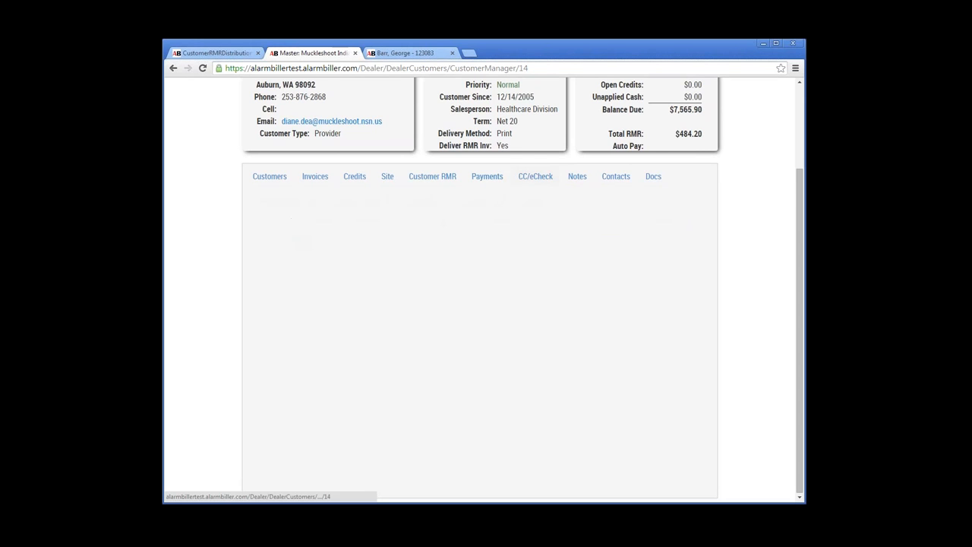
{"action": "left_click", "coordinate": [343, 207]}
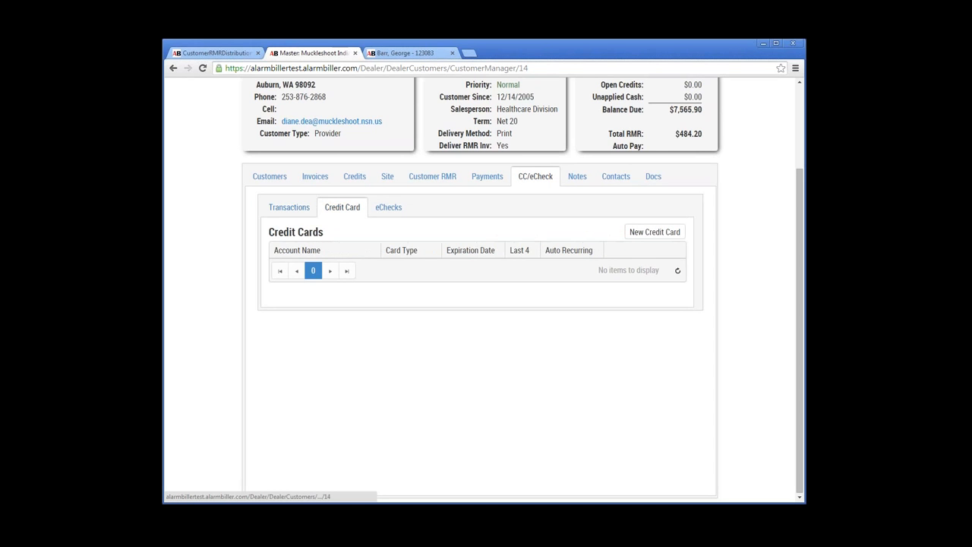
{"action": "left_click", "coordinate": [388, 207]}
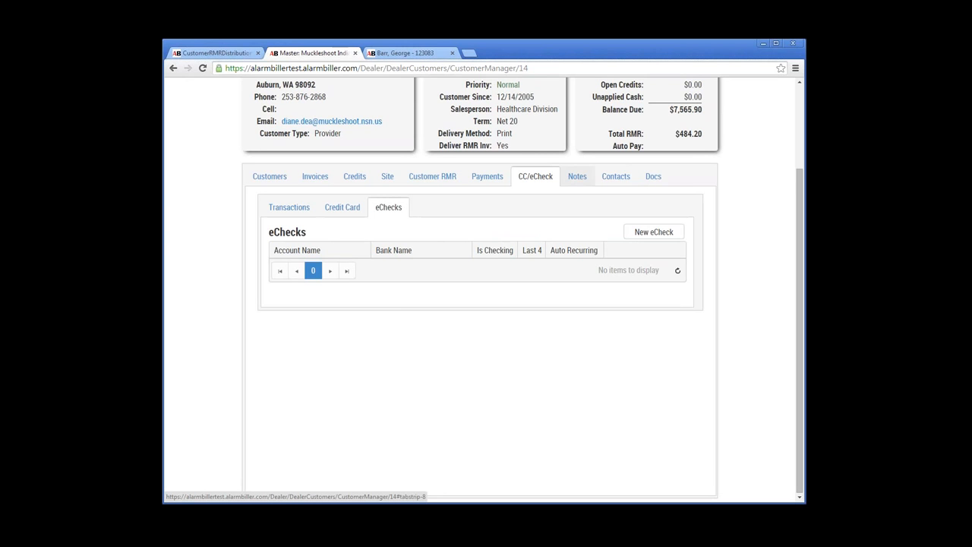
Step: Open the customer's empty Notes list and start a new note entry
{"action": "left_click", "coordinate": [577, 176]}
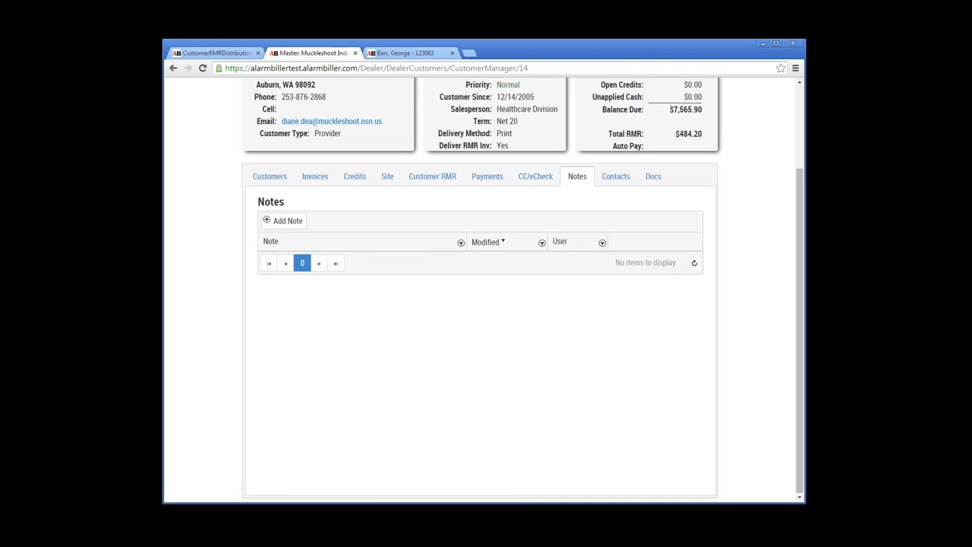
{"action": "scroll", "coordinate": [483, 289], "scroll_direction": "up", "scroll_amount": 1}
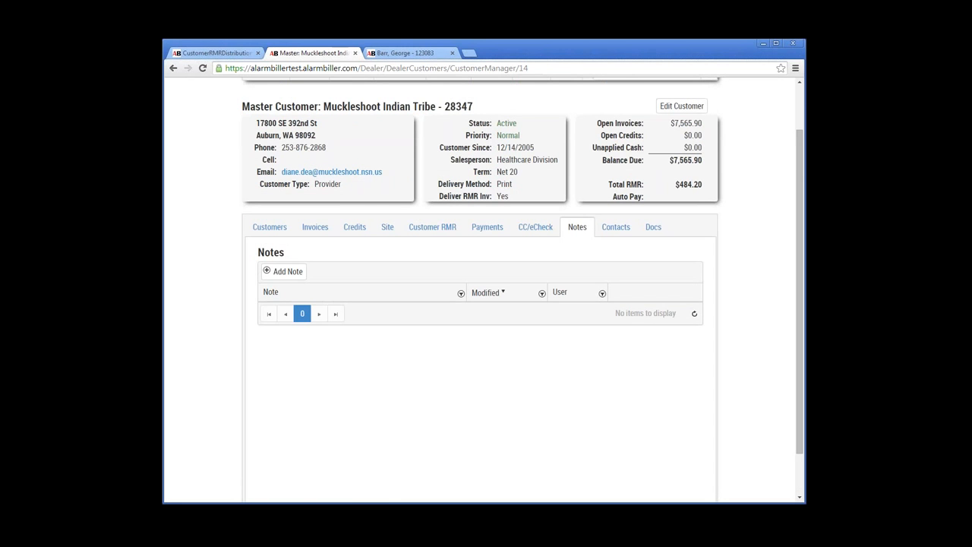
{"action": "left_click", "coordinate": [287, 271]}
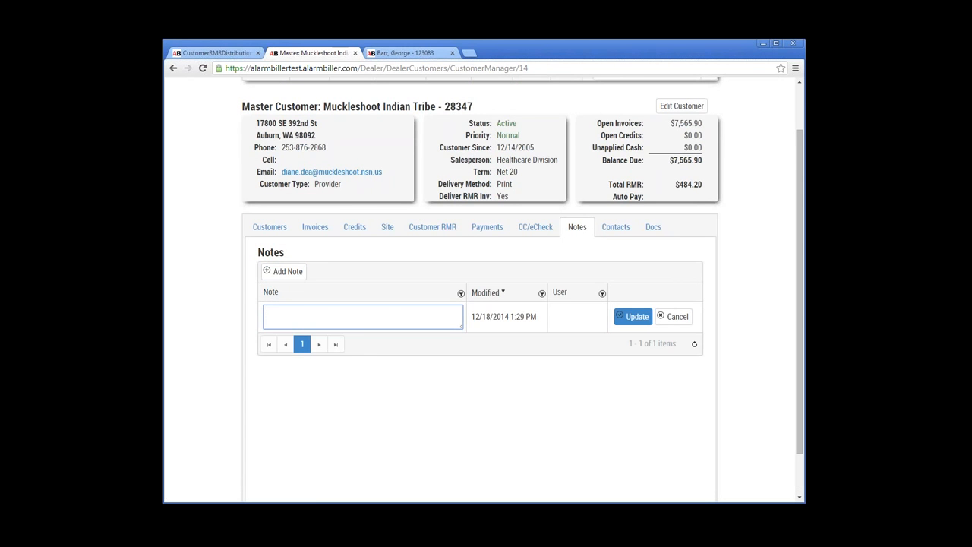
Step: Enter placeholder text in the new note and save it, then view Contacts
{"action": "type", "text": "dhfjklasdjlfas sadkljfadslkf adsjlkfasdlf adsjflasdkjf"}
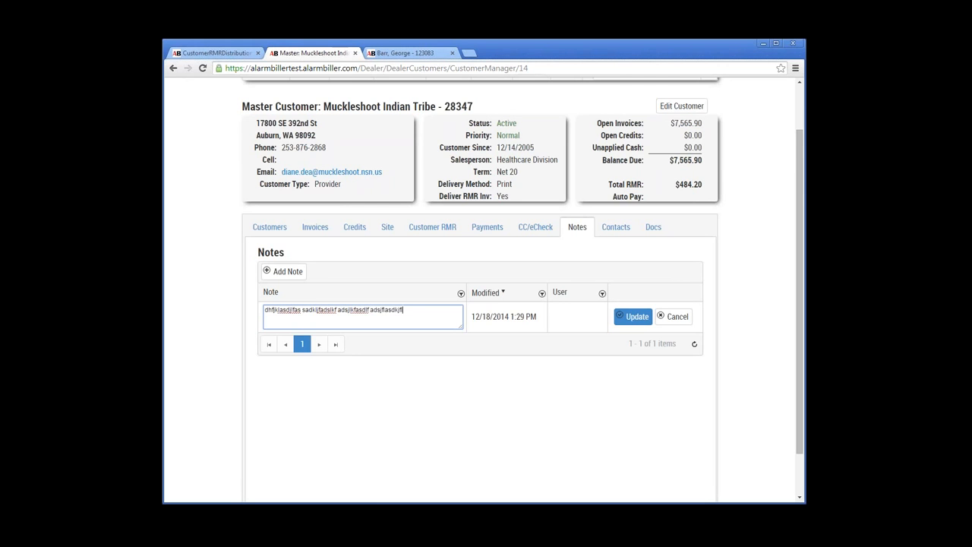
{"action": "type", "text": "lakdsfjalsdkads jfklasdjflasdk fadskljfadslkf asdlkfjasdkljfkljasdjf asdkjf"}
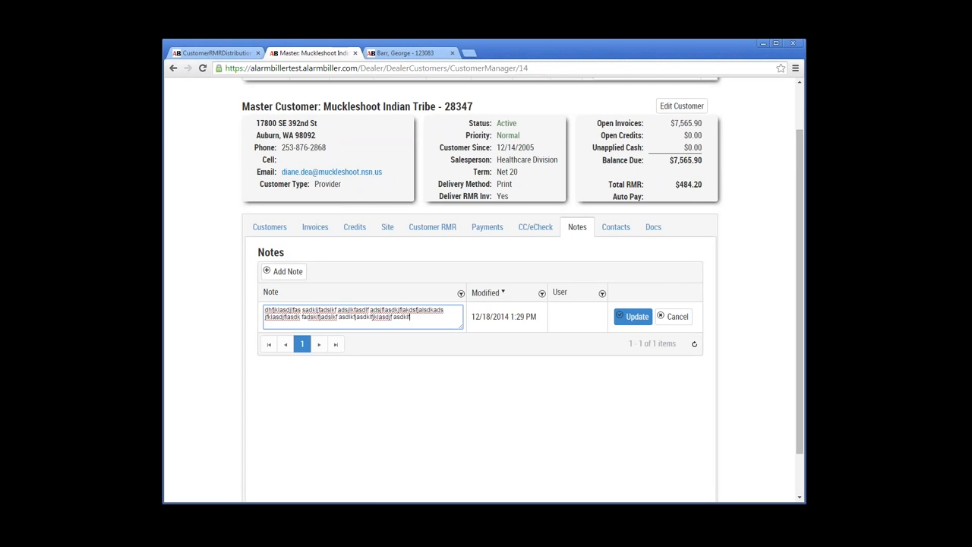
{"action": "type", "text": "jadslkjflaksdjfkads fasdkljflkadsjf adskljfasdkljfklasdf adskjflkasdjfklasdjfaksdlf asdkljfjaklsdfj asdfjasdlkf"}
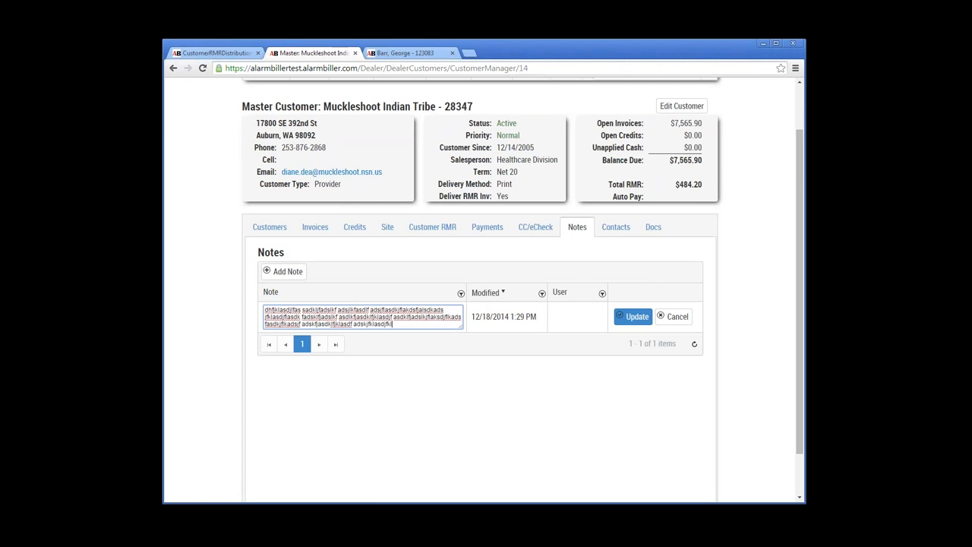
{"action": "type", "text": "jasldkjflaksdf asdkljfaklsdfjasd fasdjklfjasldkfas"}
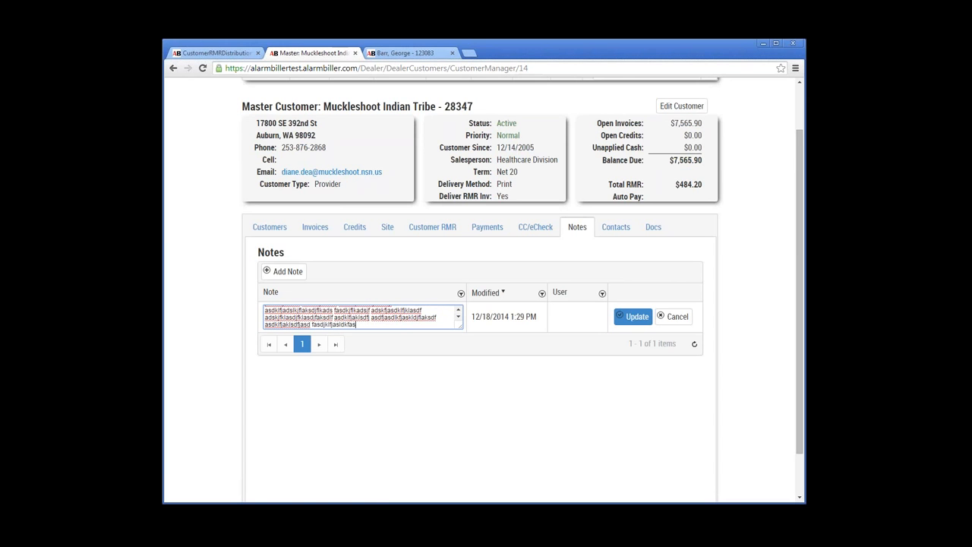
{"action": "left_click", "coordinate": [633, 317]}
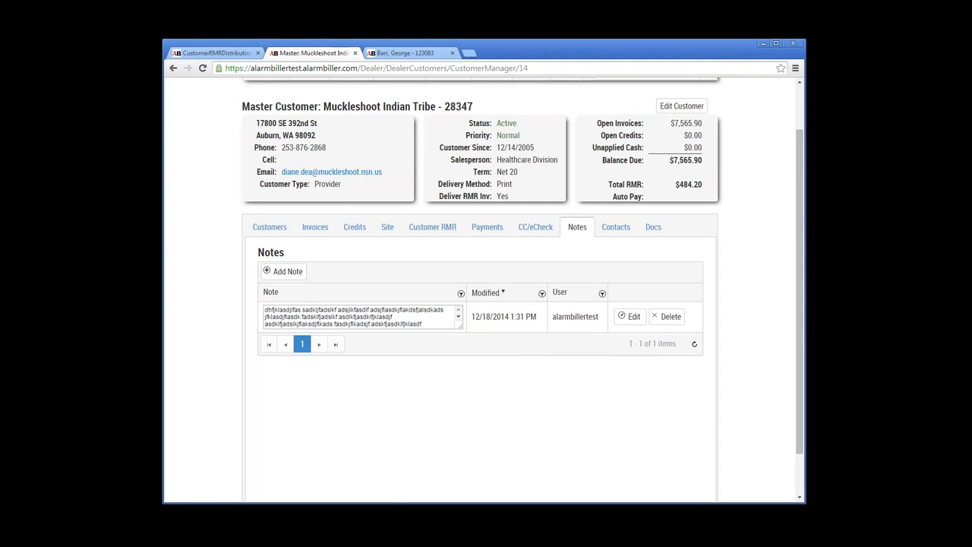
{"action": "left_click", "coordinate": [616, 227]}
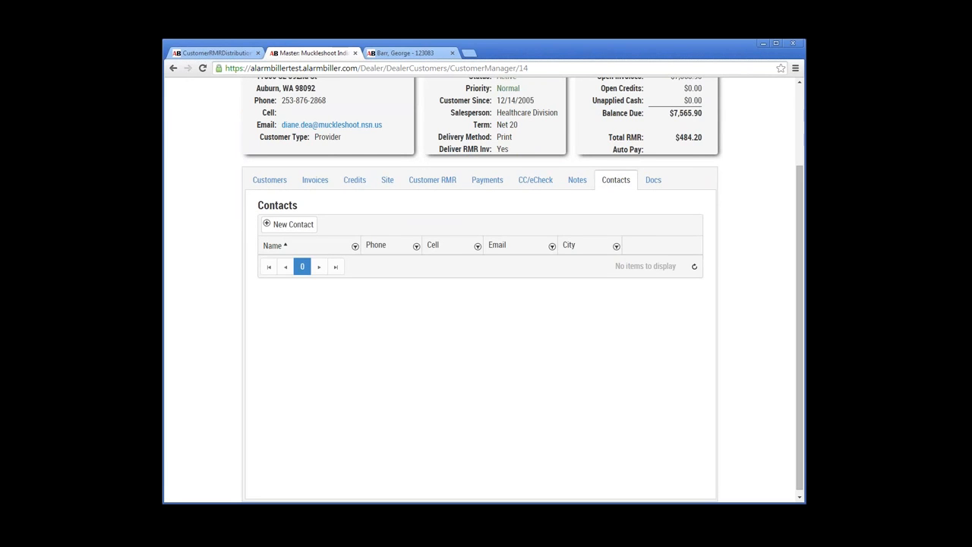
Step: Open a blank New Contact Edit form for the master customer, with Sort preset to 0
{"action": "scroll", "coordinate": [482, 289], "scroll_direction": "up", "scroll_amount": 3}
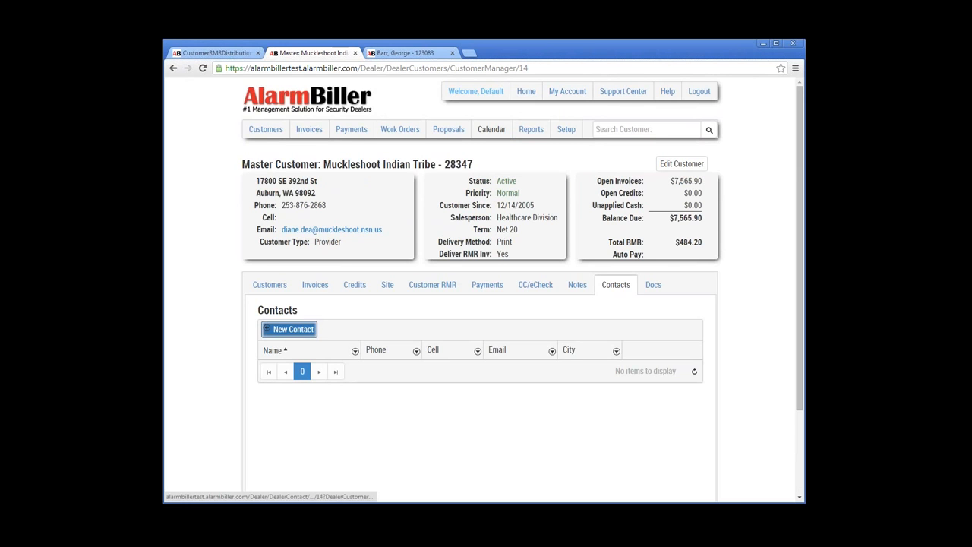
{"action": "left_click", "coordinate": [290, 329]}
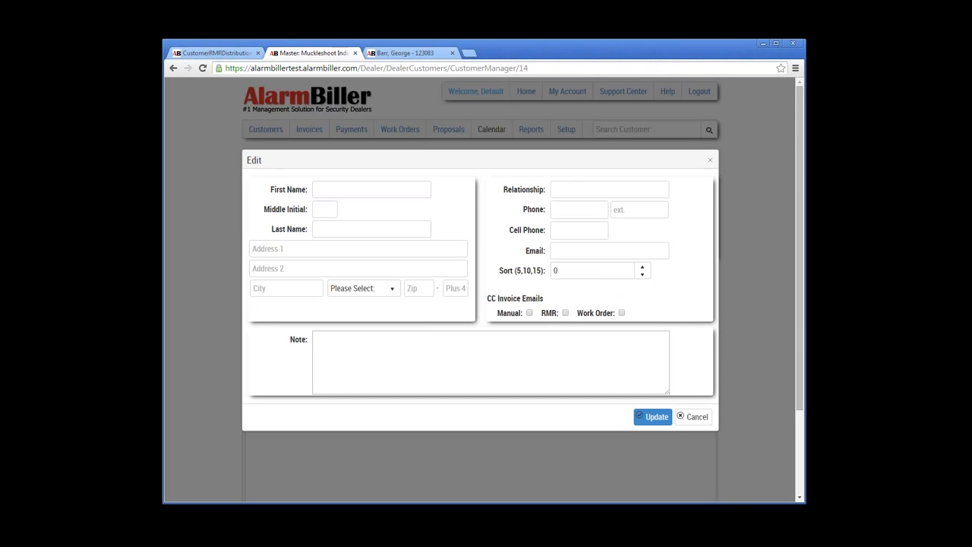
Step: Tick RMR CC Invoice Emails on the new contact, then cancel the form without saving
{"action": "left_click", "coordinate": [565, 313]}
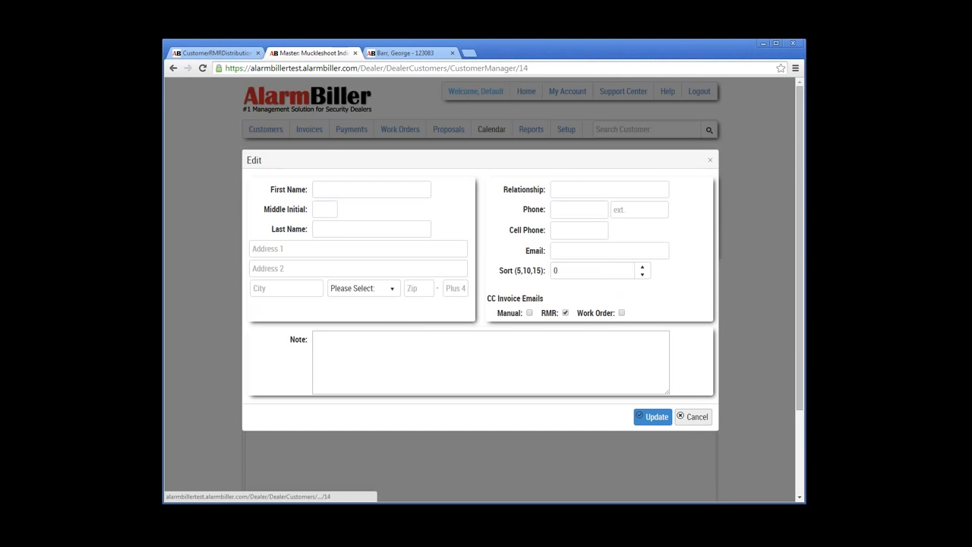
{"action": "left_click", "coordinate": [693, 416]}
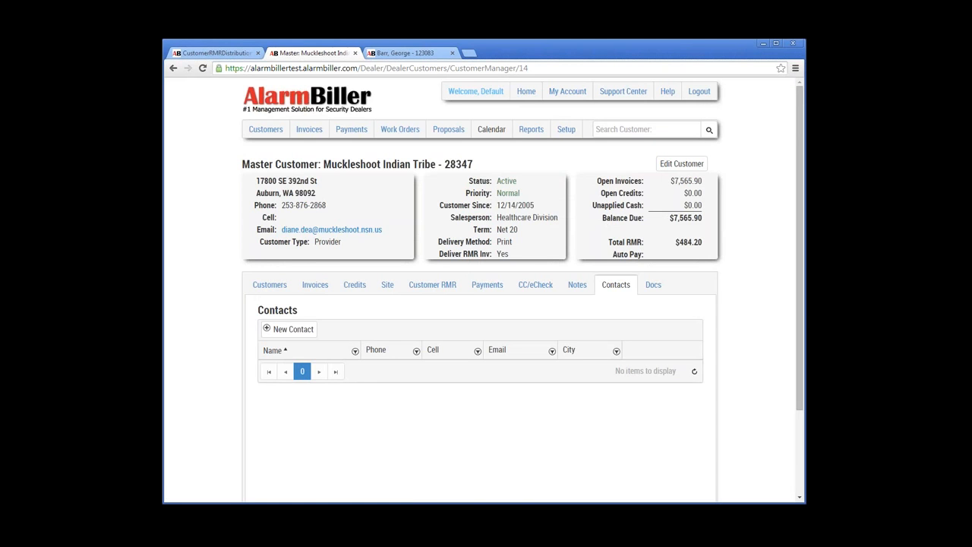
Step: On the Docs tab, start a new document named Contract with type Sales Agreement-R
{"action": "left_click", "coordinate": [653, 284]}
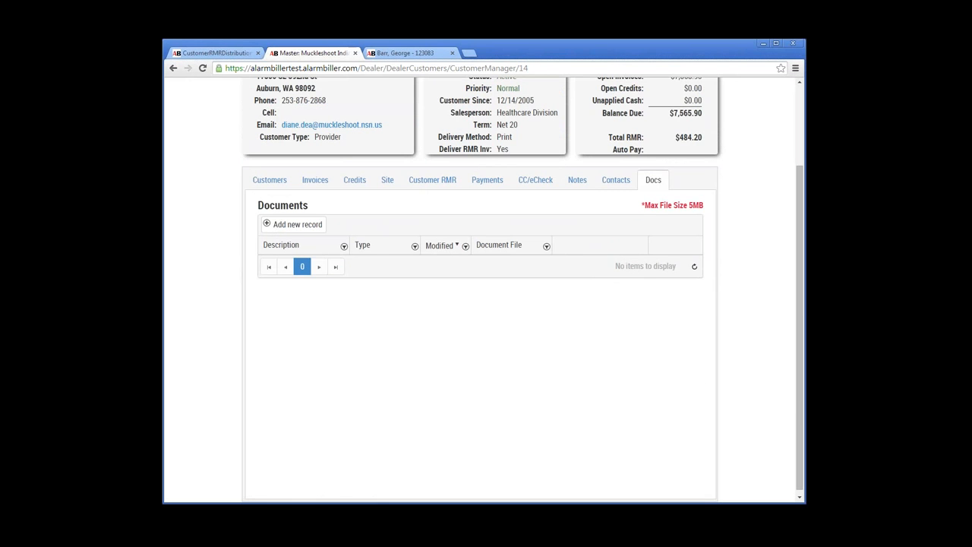
{"action": "scroll", "coordinate": [480, 289], "scroll_direction": "up", "scroll_amount": 2}
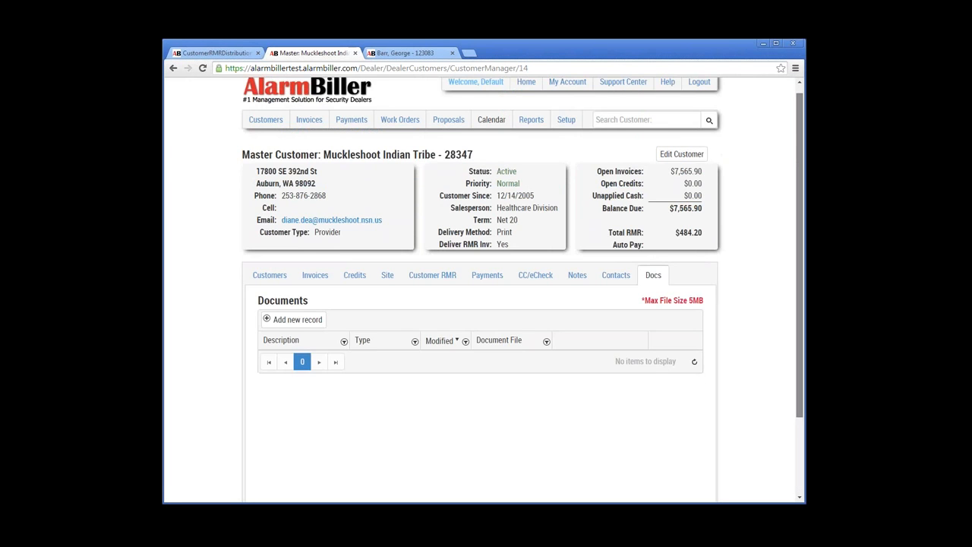
{"action": "scroll", "coordinate": [480, 289], "scroll_direction": "up", "scroll_amount": 1}
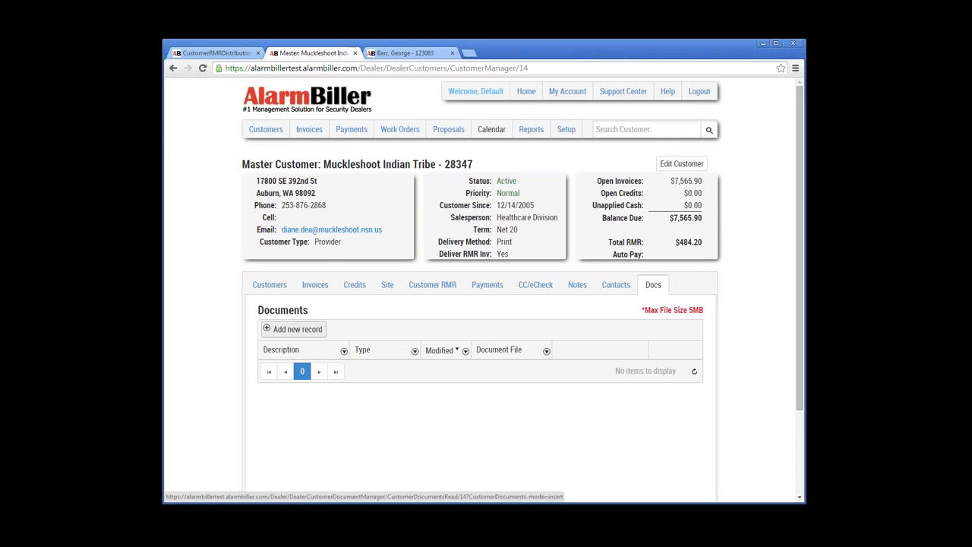
{"action": "left_click", "coordinate": [294, 329]}
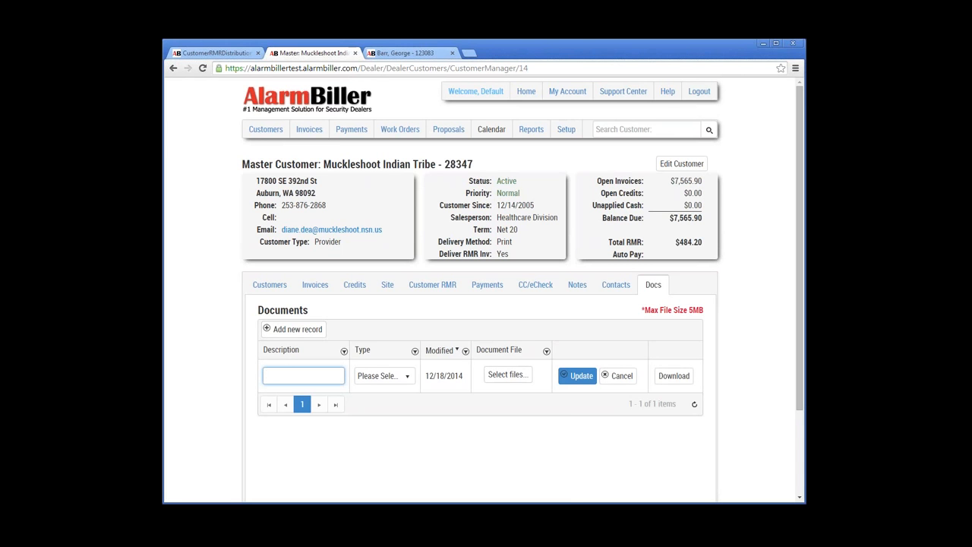
{"action": "type", "text": "Contract"}
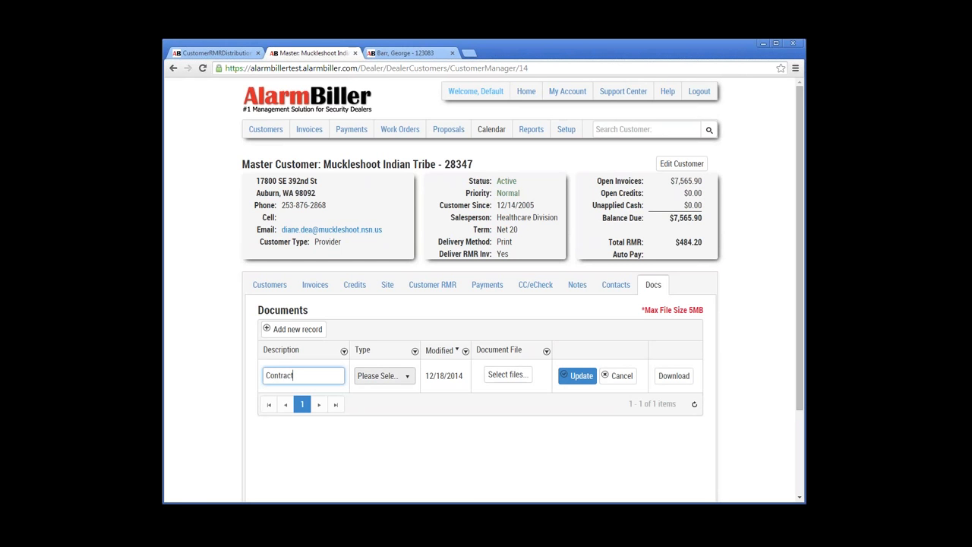
{"action": "left_click", "coordinate": [384, 375]}
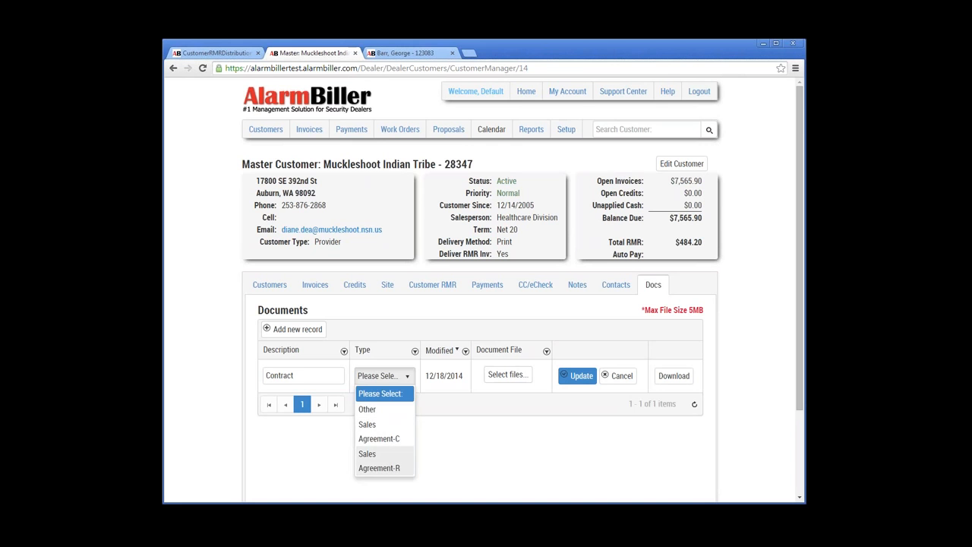
{"action": "left_click", "coordinate": [379, 460]}
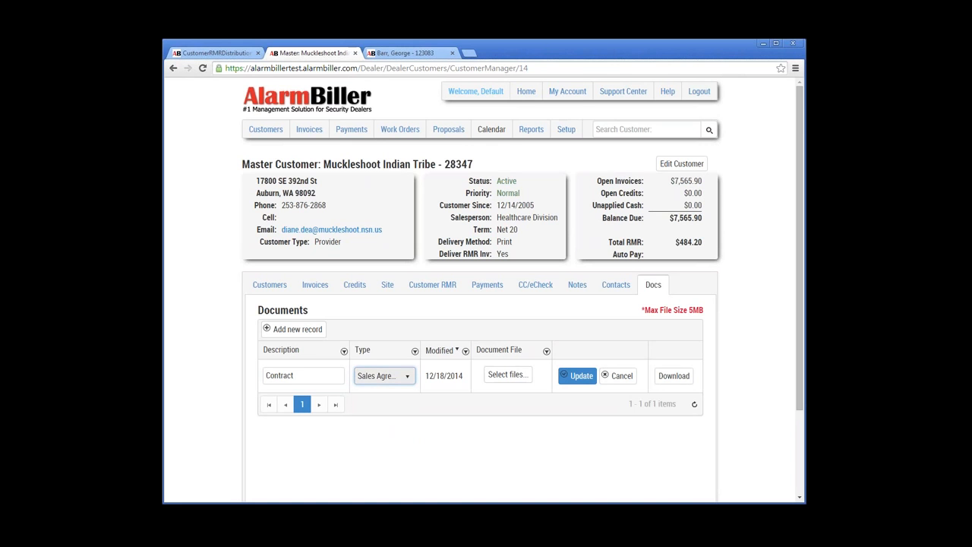
Step: Attach A-3 First Floor Plan.pdf, save the Contract record, and download the attached file
{"action": "left_click", "coordinate": [508, 374]}
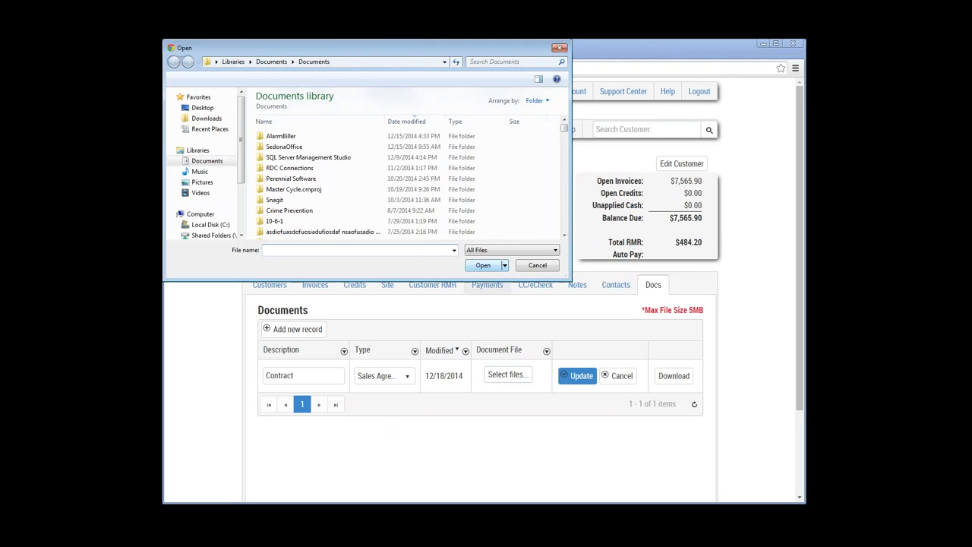
{"action": "left_click", "coordinate": [564, 194]}
{"action": "left_click", "coordinate": [564, 193]}
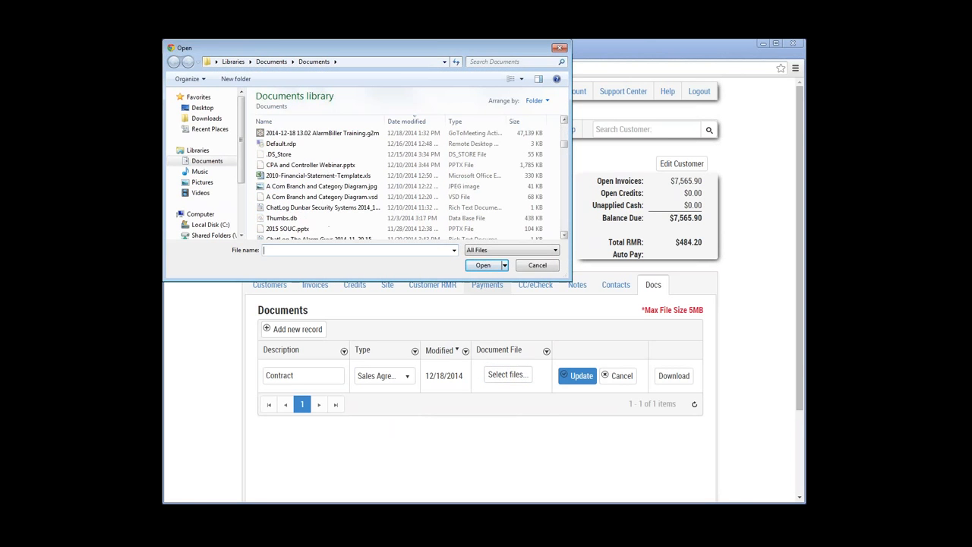
{"action": "left_click", "coordinate": [564, 194]}
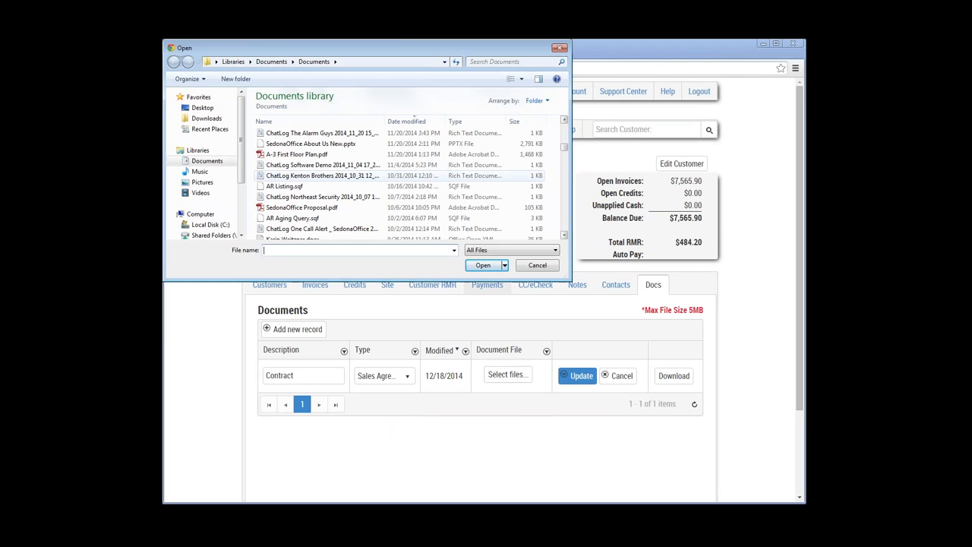
{"action": "double_click", "coordinate": [296, 154]}
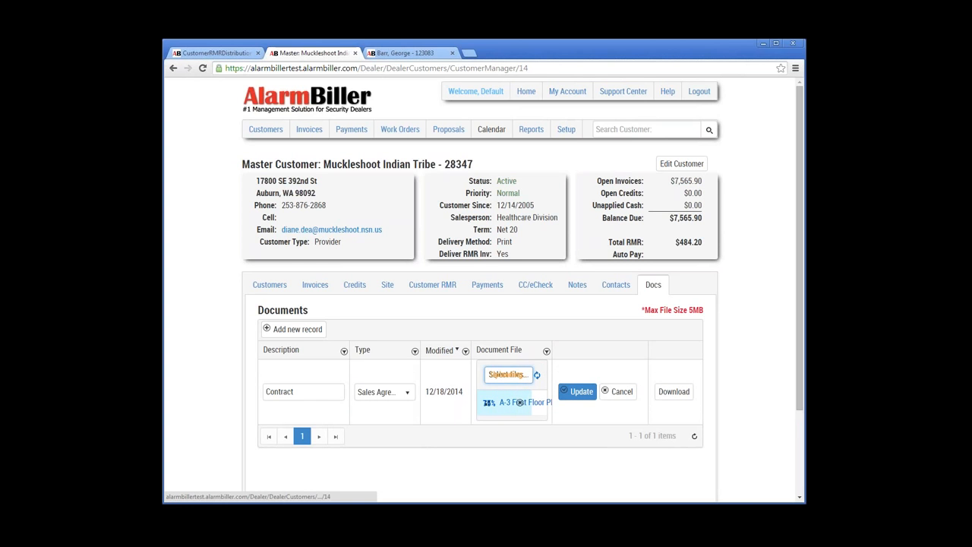
{"action": "left_click", "coordinate": [578, 392]}
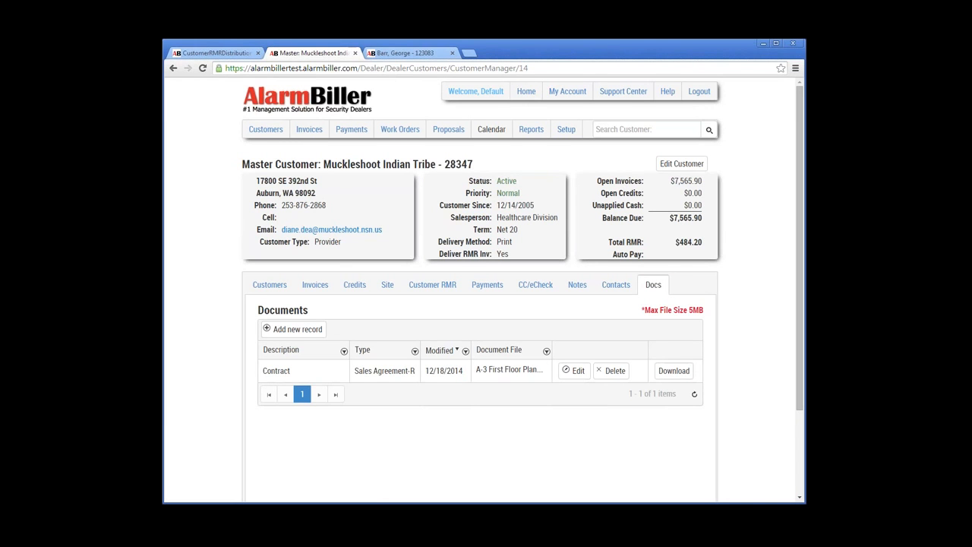
{"action": "left_click", "coordinate": [673, 371]}
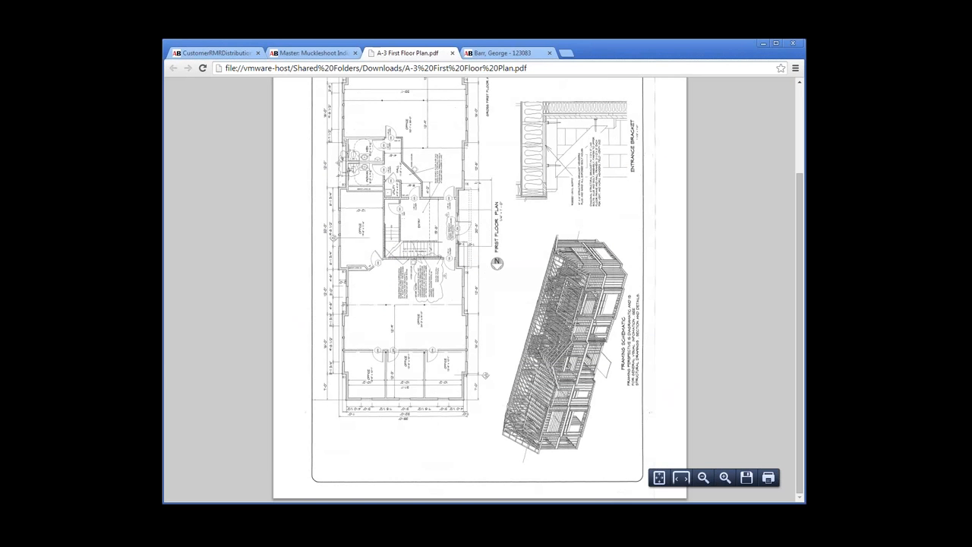
Step: Scroll the floor plan PDF up to its title block, close it, and go to Reports
{"action": "scroll", "coordinate": [480, 289], "scroll_direction": "up", "scroll_amount": 3}
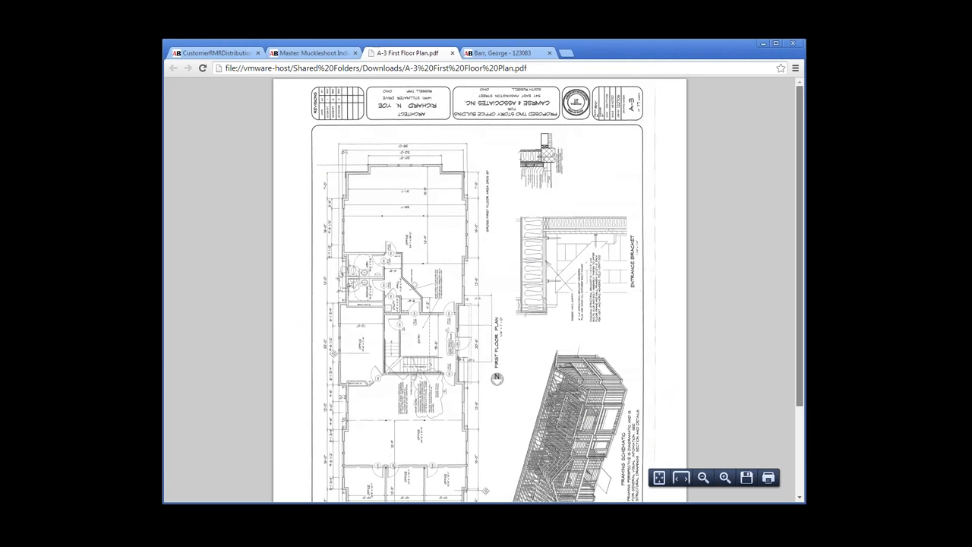
{"action": "key", "text": "ctrl+w"}
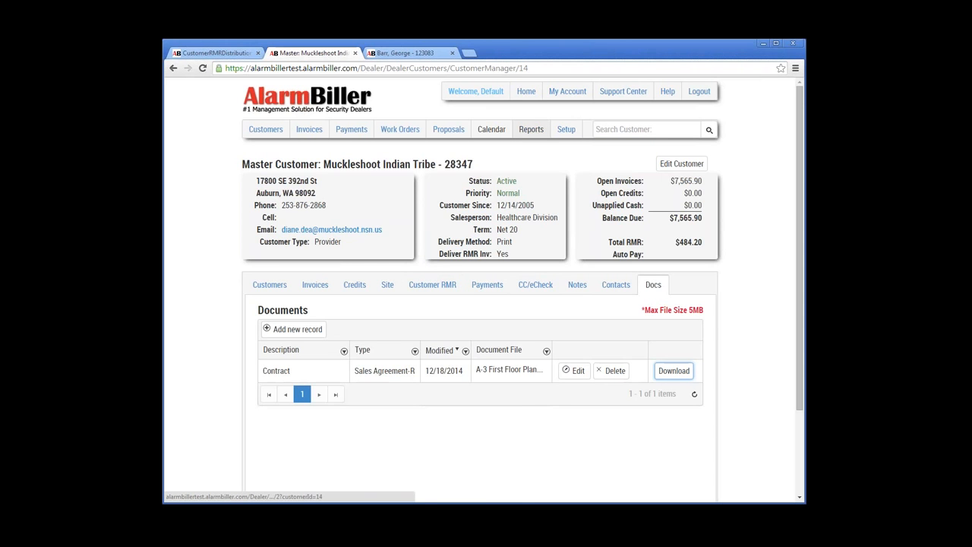
{"action": "left_click", "coordinate": [531, 129]}
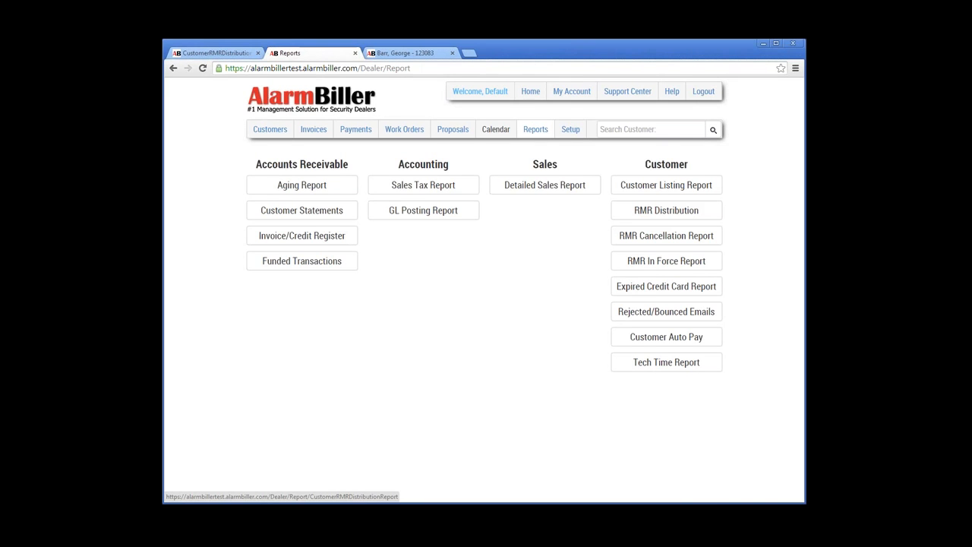
Step: View the Customer RMR Distribution report, toggle its start-date parameters, then go to Invoices
{"action": "key", "text": "ctrl+shift+Tab"}
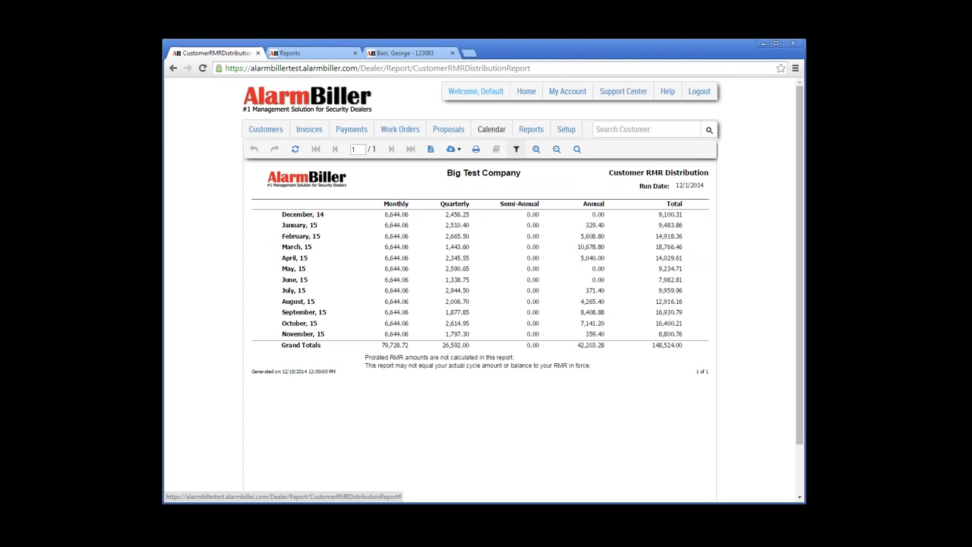
{"action": "left_click", "coordinate": [517, 149]}
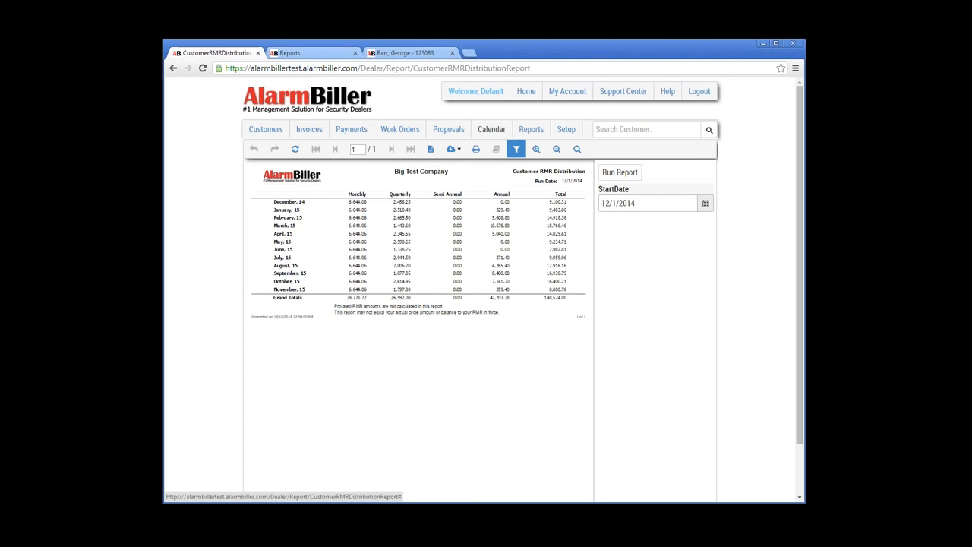
{"action": "left_click", "coordinate": [516, 149]}
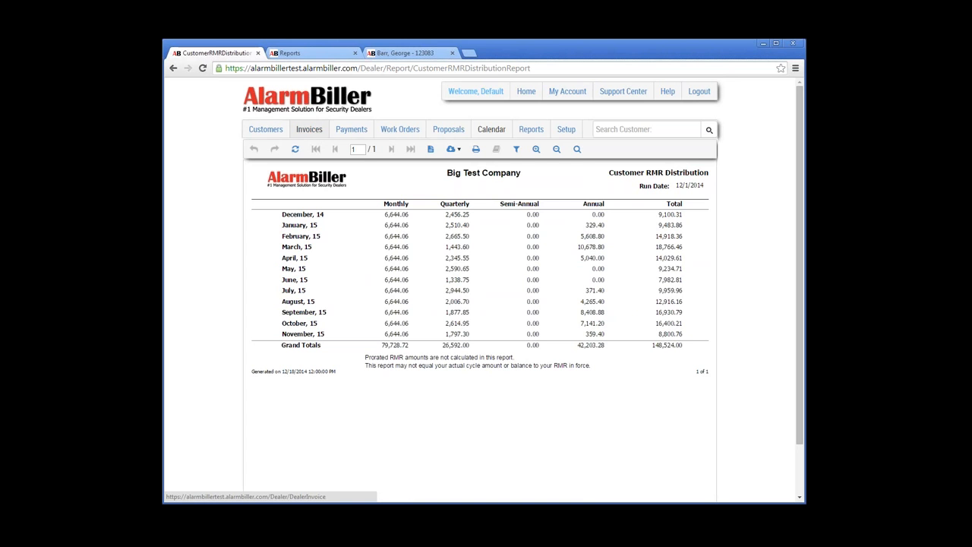
{"action": "left_click", "coordinate": [309, 129]}
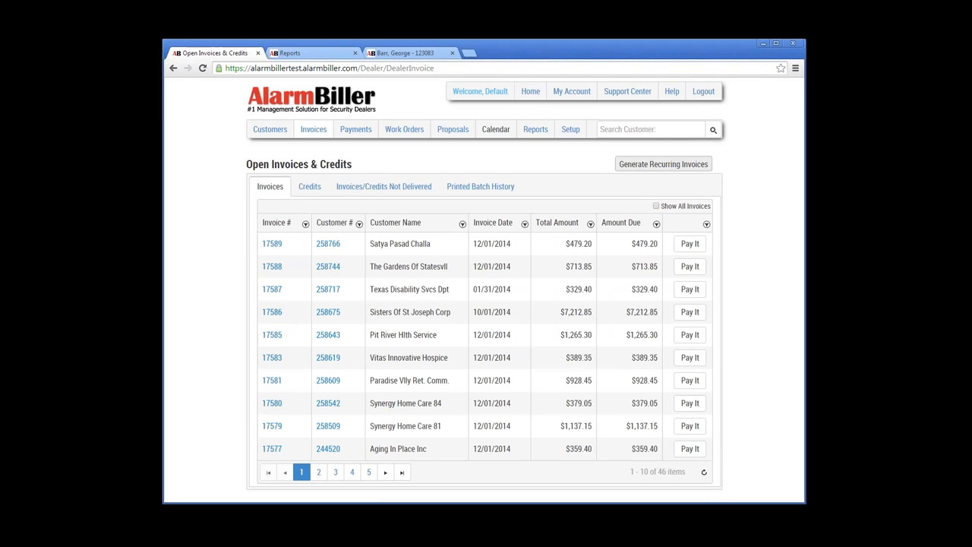
Step: Preview master recurring invoices with Next Month CC/eCheck funding, finding none, then return to Invoices
{"action": "left_click", "coordinate": [663, 164]}
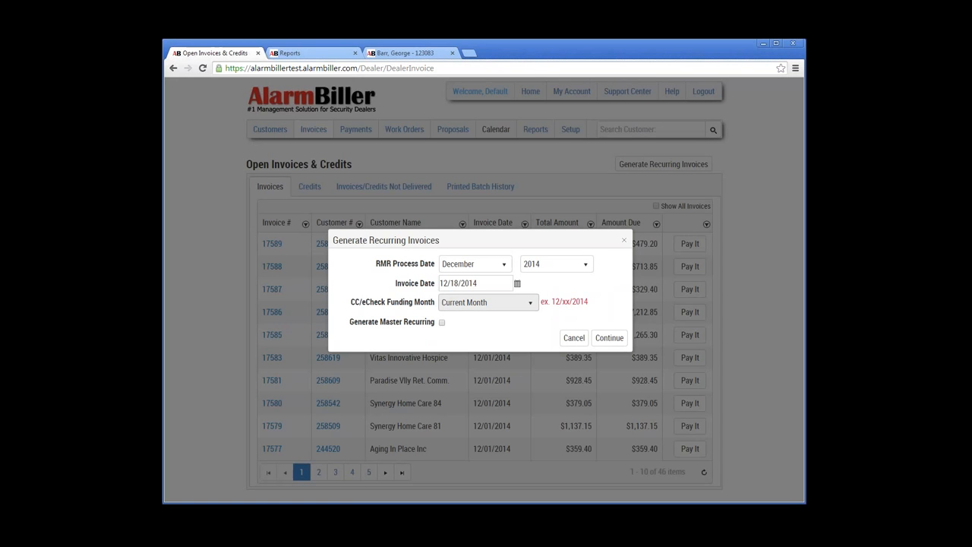
{"action": "left_click", "coordinate": [529, 303]}
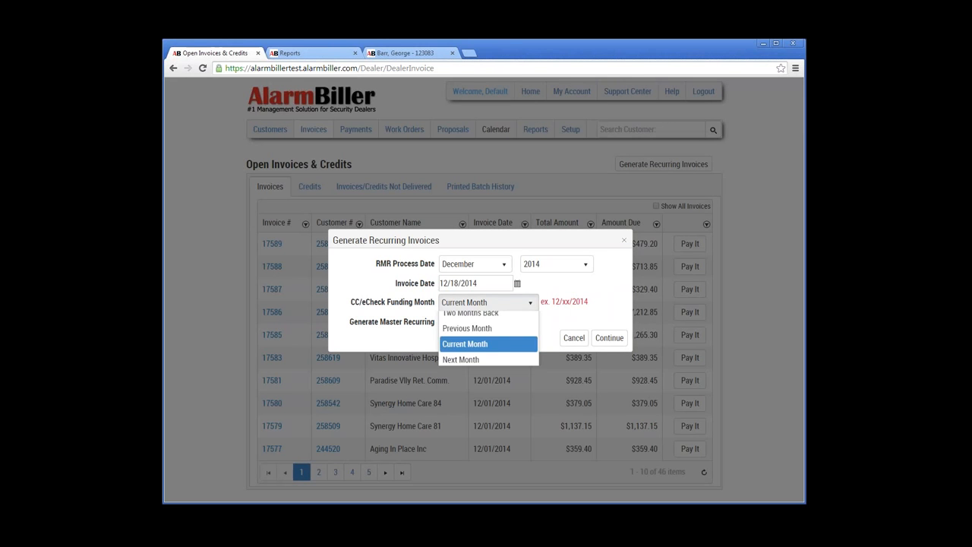
{"action": "left_click", "coordinate": [467, 367]}
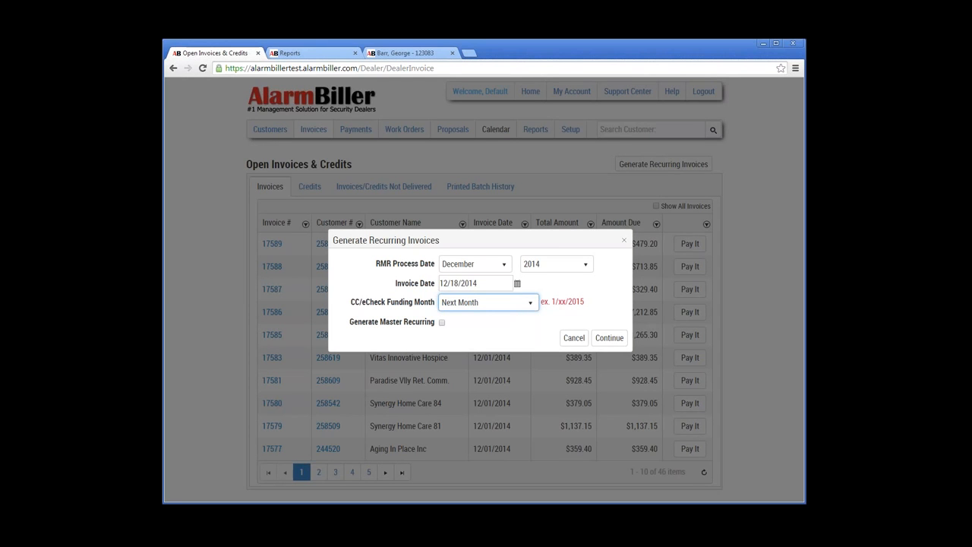
{"action": "left_click", "coordinate": [442, 322]}
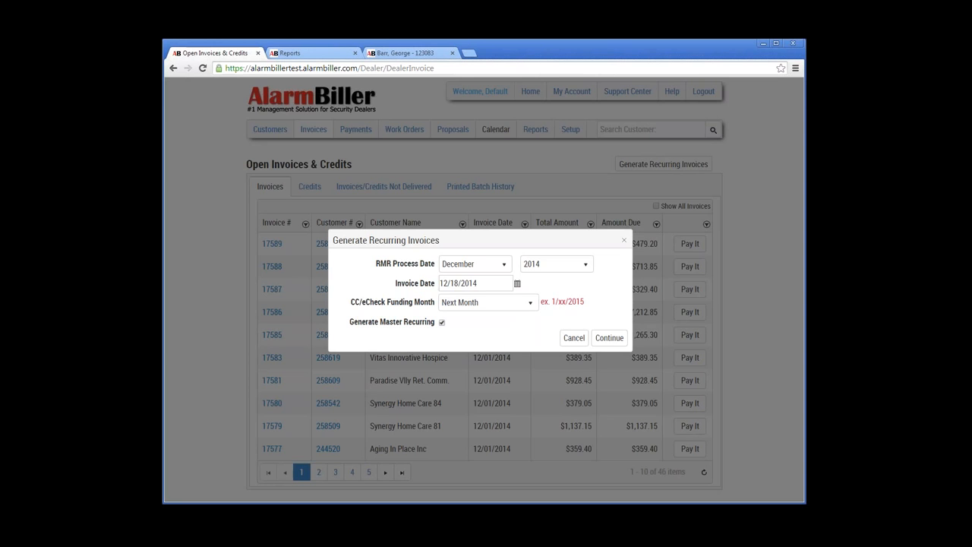
{"action": "left_click", "coordinate": [609, 337]}
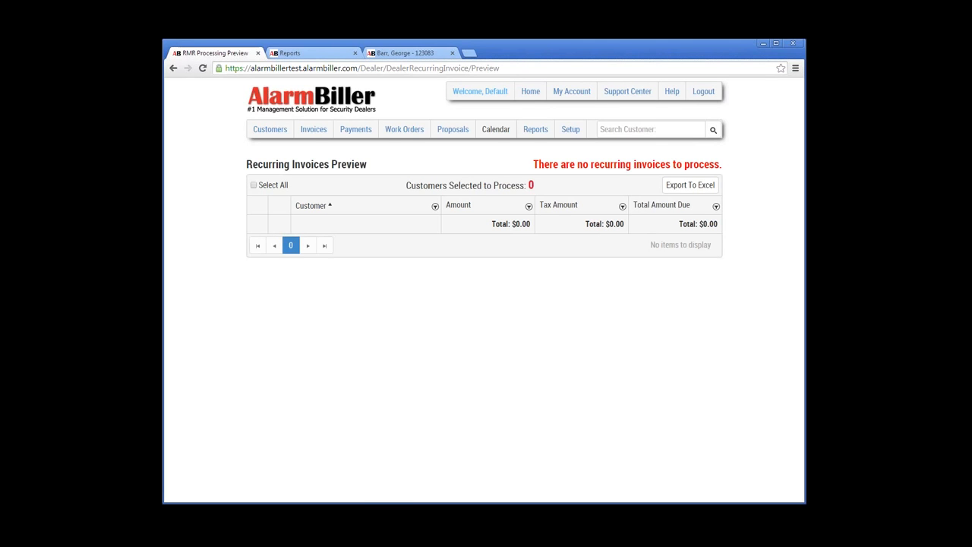
{"action": "left_click", "coordinate": [314, 129]}
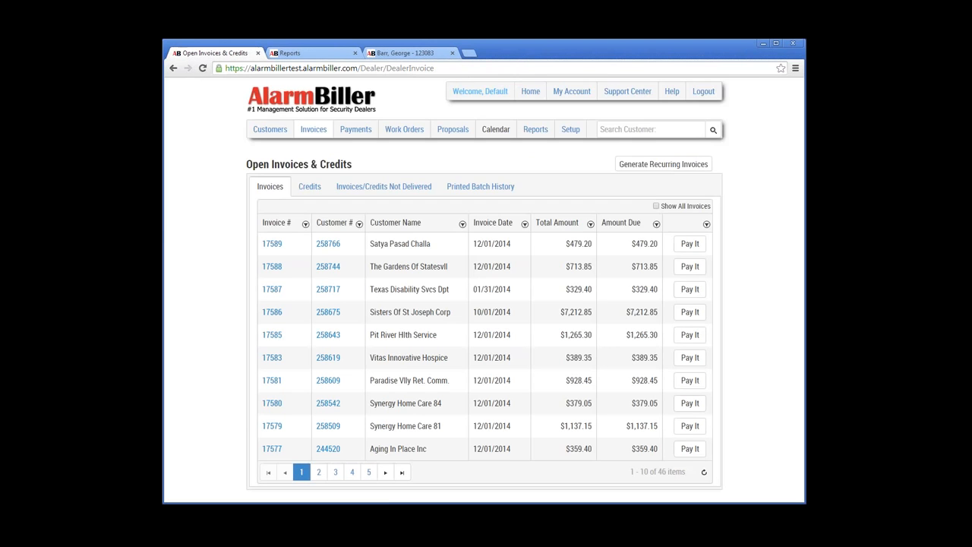
Step: Set RMR process date to January 2015 and invoice date 1/1/2015, then generate the preview
{"action": "left_click", "coordinate": [663, 164]}
{"action": "left_click", "coordinate": [503, 264]}
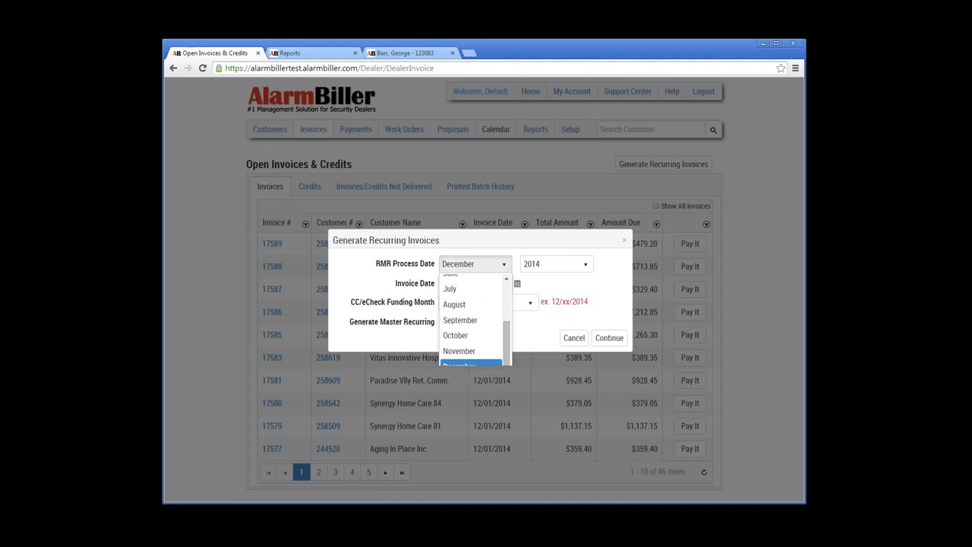
{"action": "left_click_drag", "start_coordinate": [506, 339], "coordinate": [506, 296]}
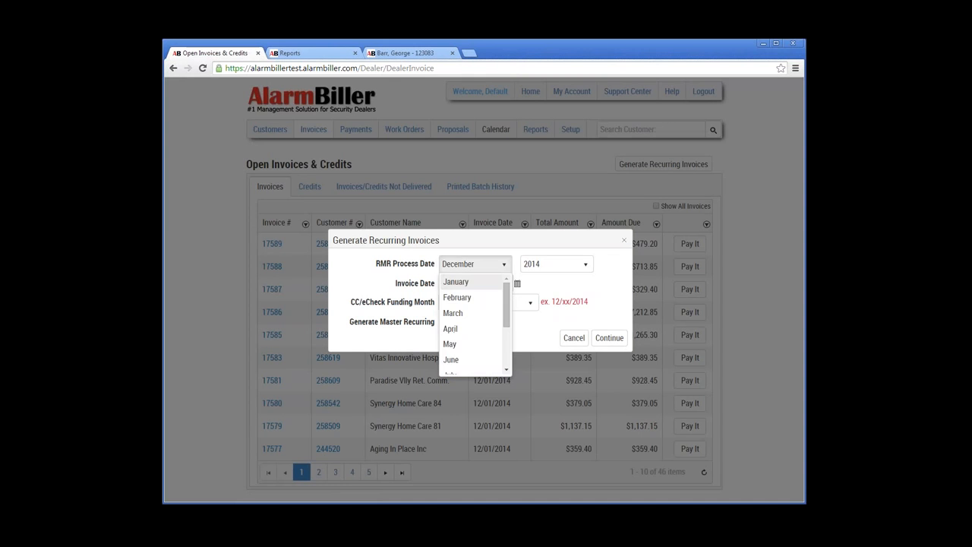
{"action": "left_click", "coordinate": [456, 281]}
{"action": "left_click", "coordinate": [562, 264]}
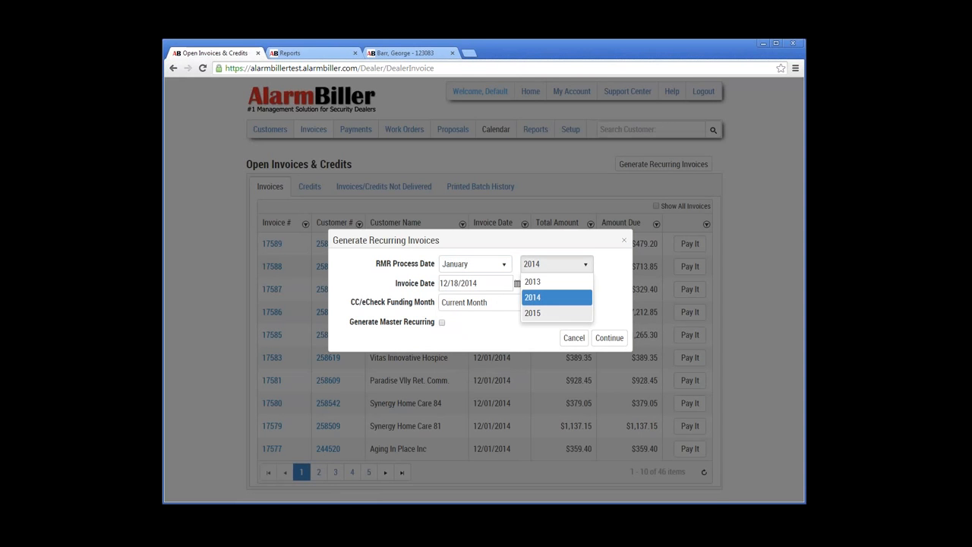
{"action": "left_click", "coordinate": [556, 313]}
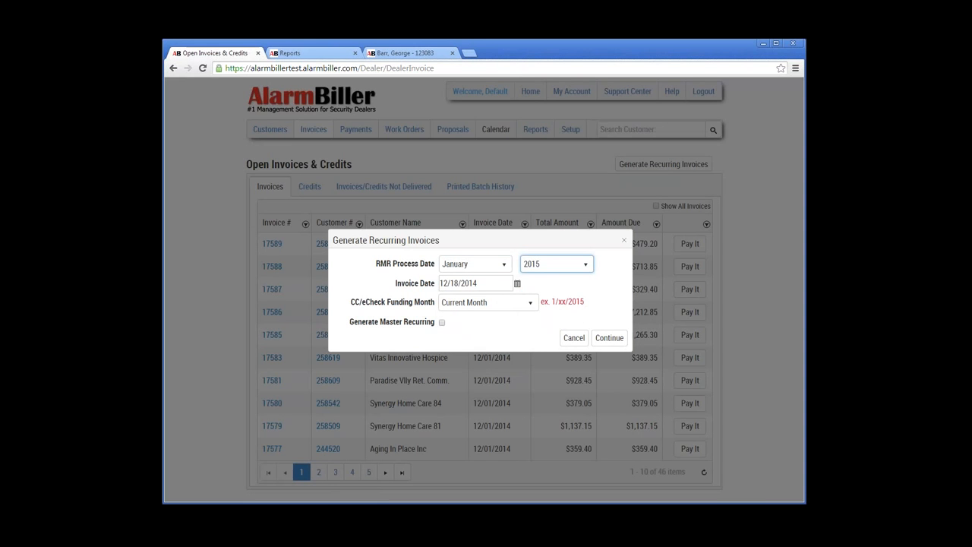
{"action": "left_click", "coordinate": [518, 283]}
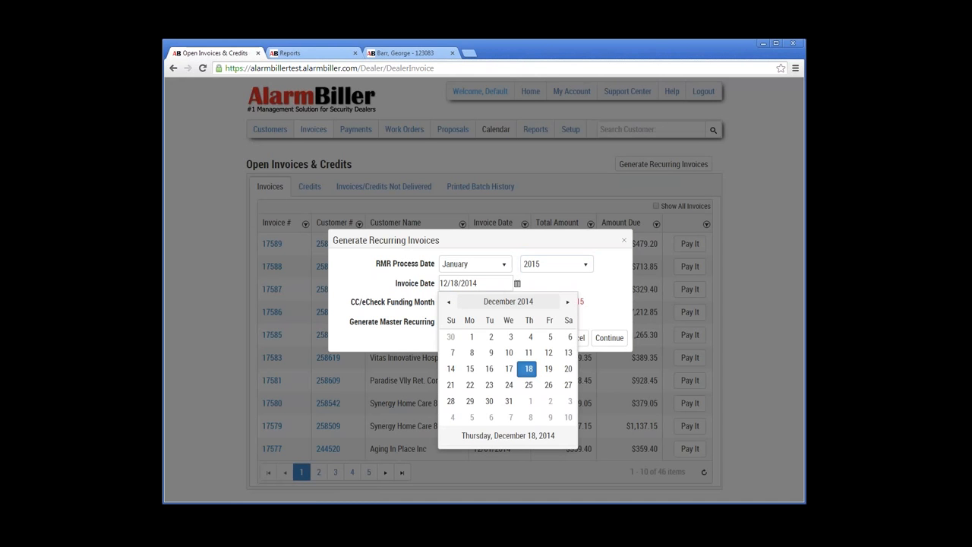
{"action": "left_click", "coordinate": [568, 301]}
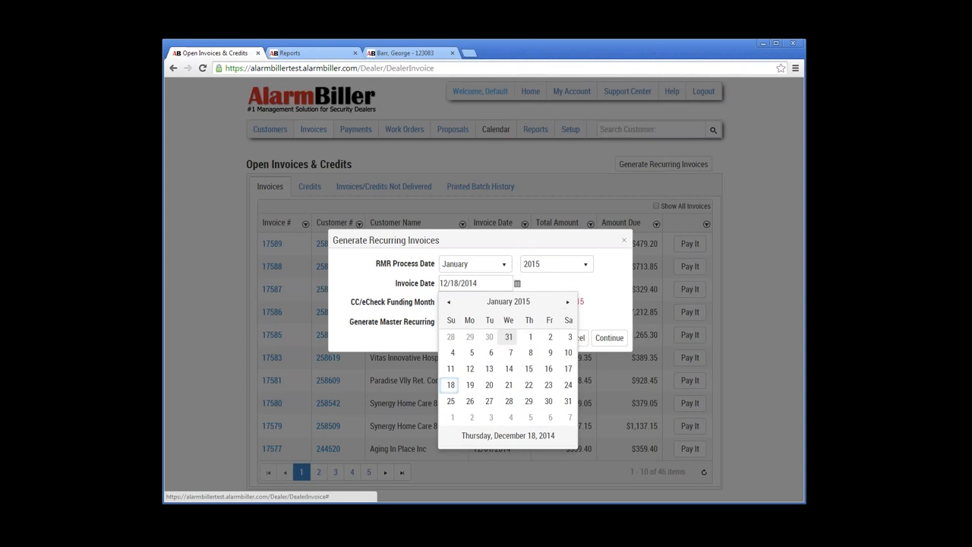
{"action": "left_click", "coordinate": [529, 337]}
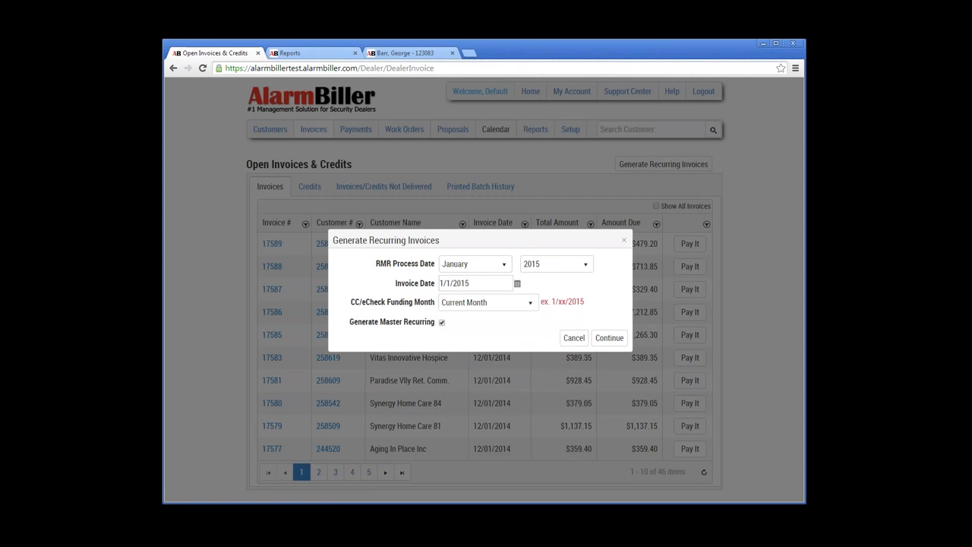
{"action": "left_click", "coordinate": [609, 337]}
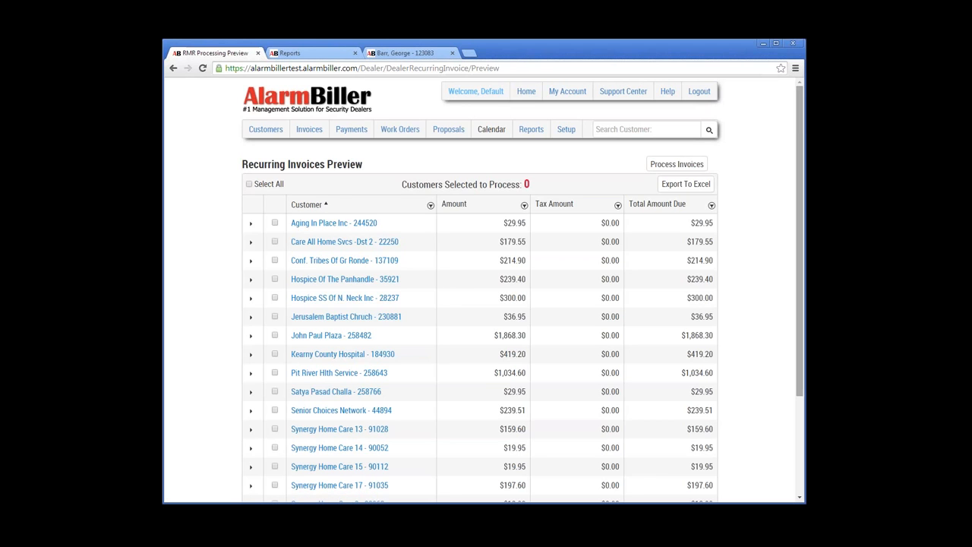
Step: Page through preview pages 2 and 3, expanding and collapsing The Phil. Protestant Home line items
{"action": "scroll", "coordinate": [484, 304], "scroll_direction": "down", "scroll_amount": 1}
{"action": "scroll", "coordinate": [483, 304], "scroll_direction": "down", "scroll_amount": 1}
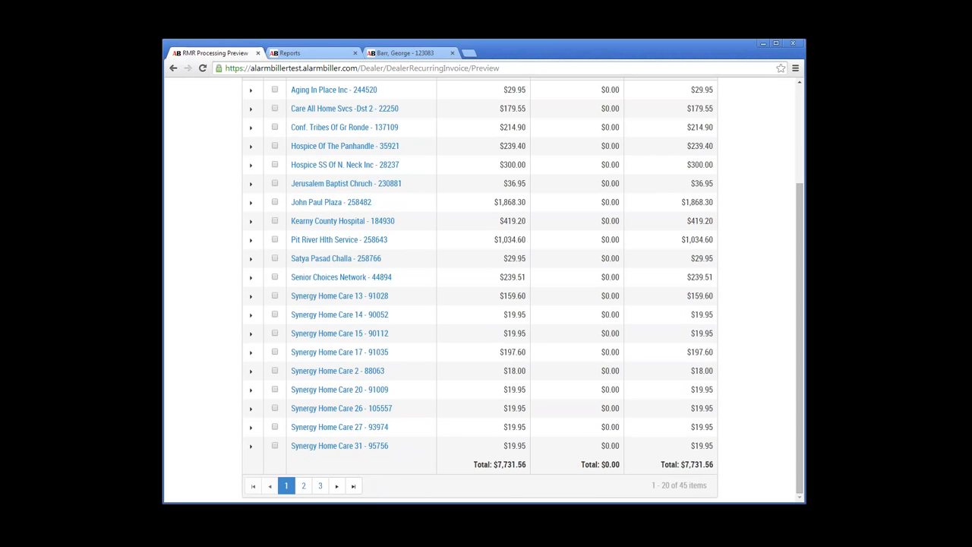
{"action": "left_click", "coordinate": [336, 485]}
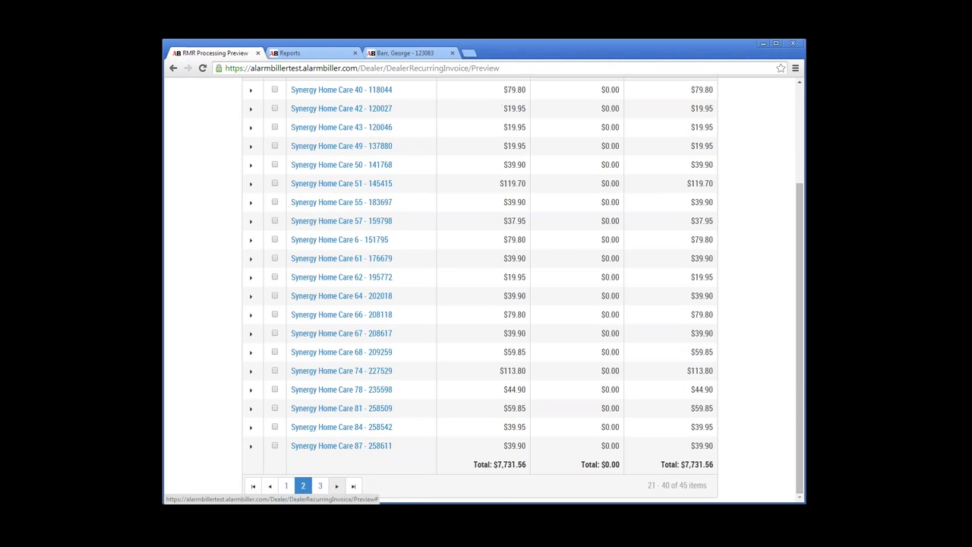
{"action": "left_click", "coordinate": [337, 485]}
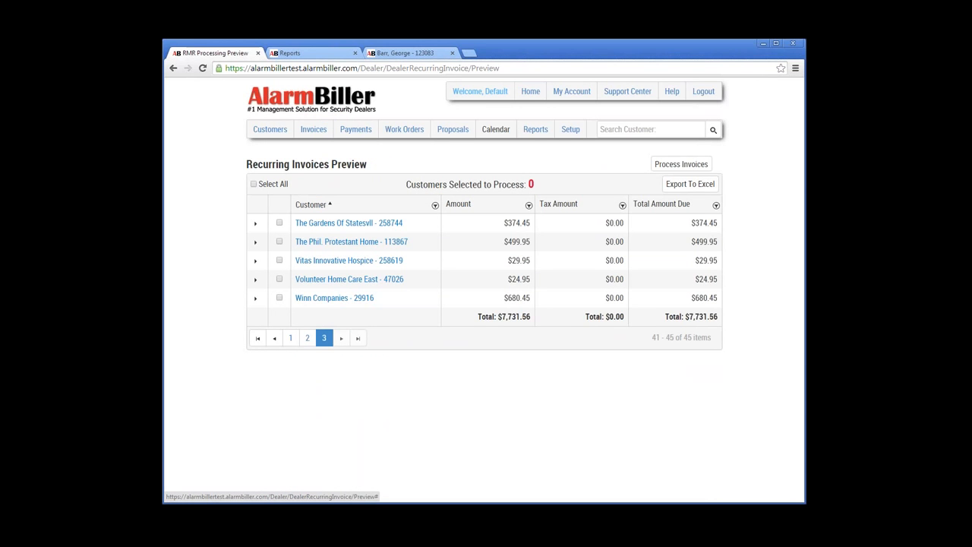
{"action": "left_click", "coordinate": [255, 242]}
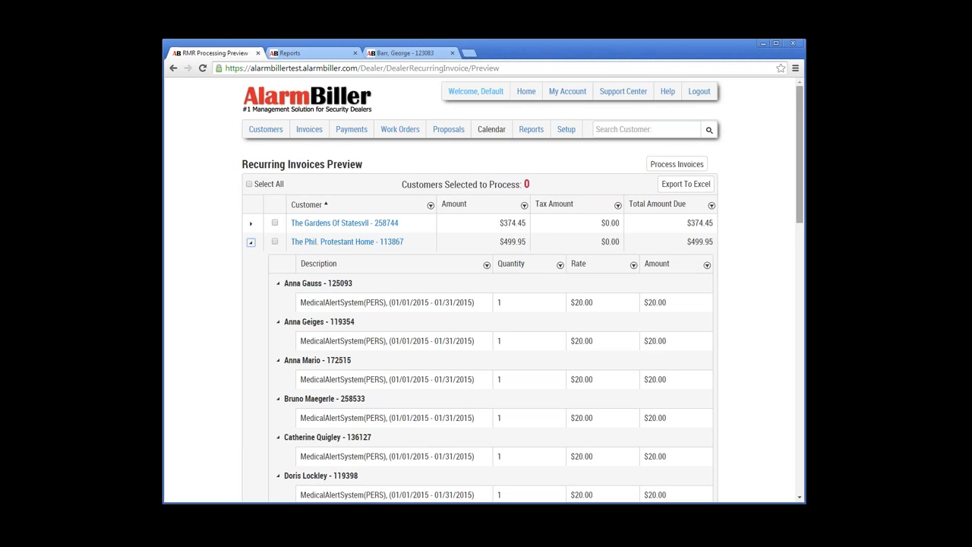
{"action": "scroll", "coordinate": [486, 303], "scroll_direction": "down", "scroll_amount": 3}
{"action": "scroll", "coordinate": [486, 304], "scroll_direction": "down", "scroll_amount": 3}
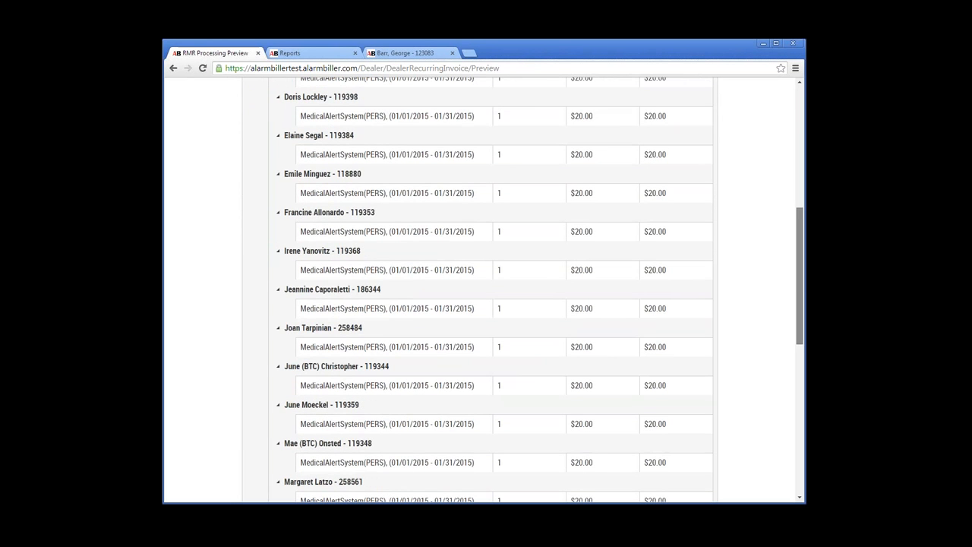
{"action": "scroll", "coordinate": [486, 304], "scroll_direction": "down", "scroll_amount": 5}
{"action": "scroll", "coordinate": [486, 304], "scroll_direction": "down", "scroll_amount": 3}
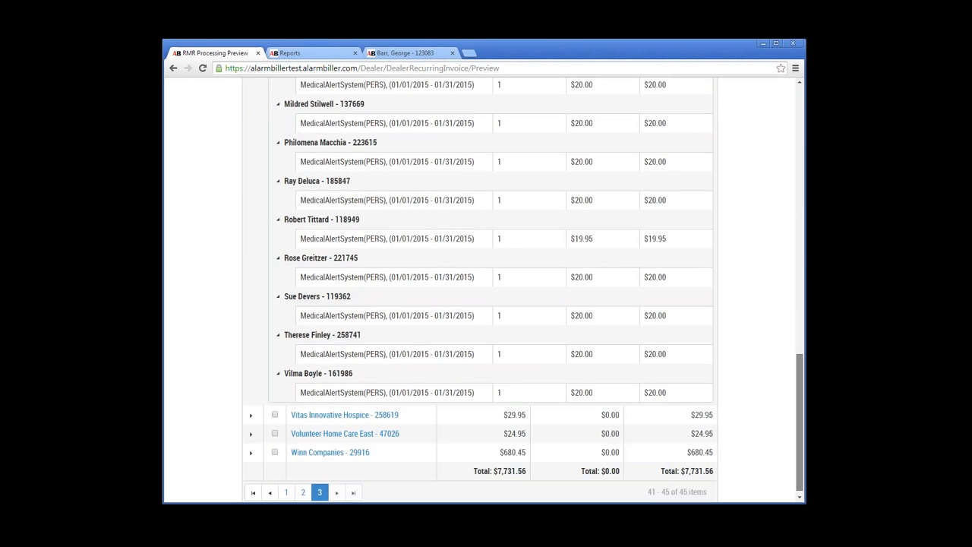
{"action": "scroll", "coordinate": [486, 303], "scroll_direction": "up", "scroll_amount": 10}
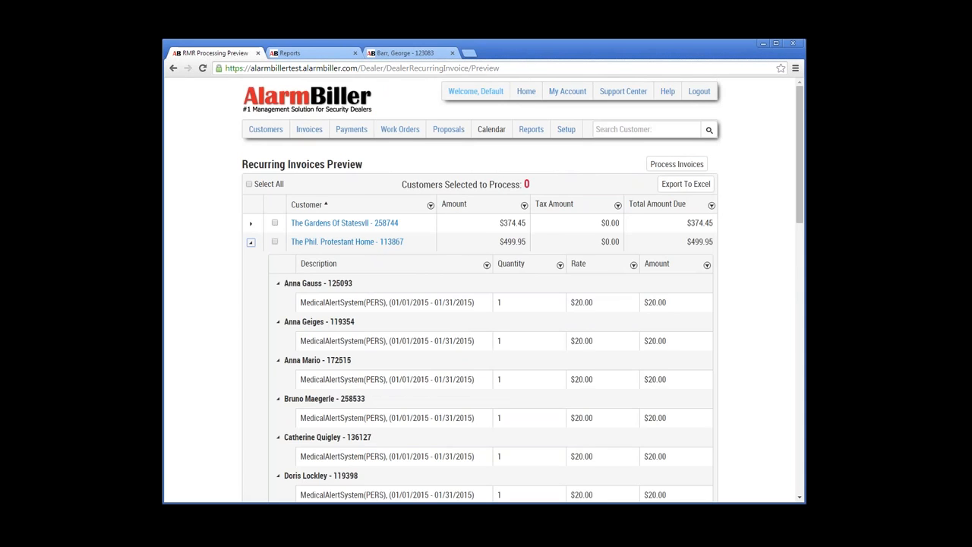
{"action": "left_click", "coordinate": [251, 242]}
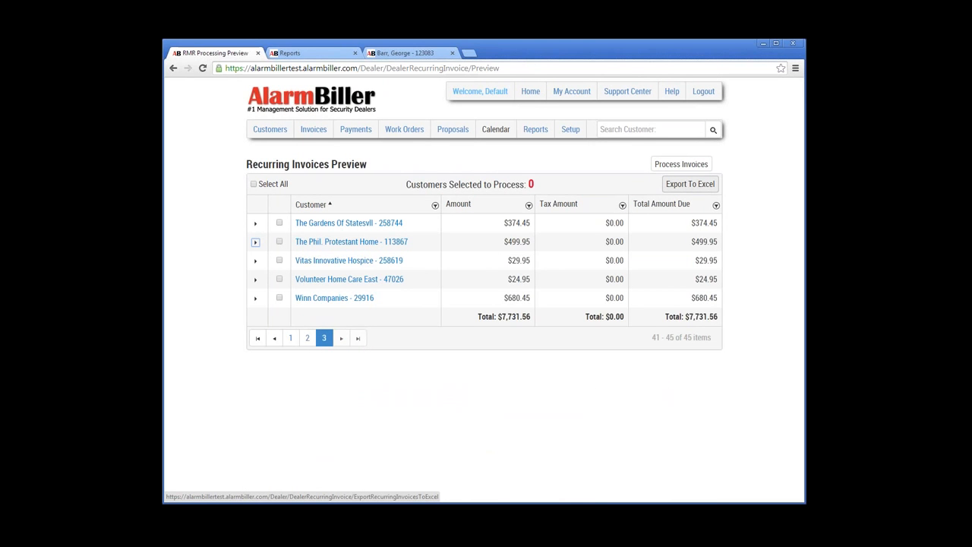
Step: Export the recurring invoice preview to Excel and open RecurringInvoiceExport (7).xls from the download bar
{"action": "left_click", "coordinate": [691, 184]}
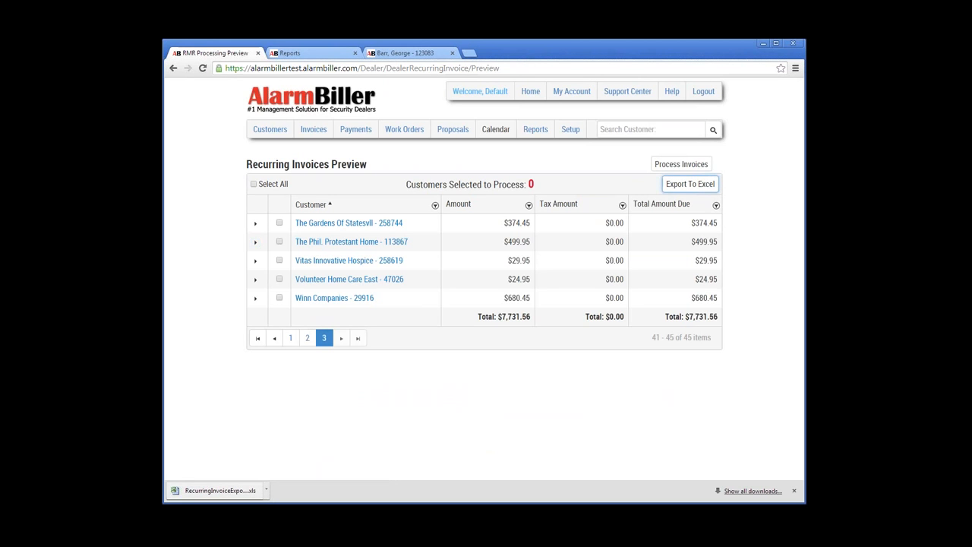
{"action": "left_click", "coordinate": [220, 490]}
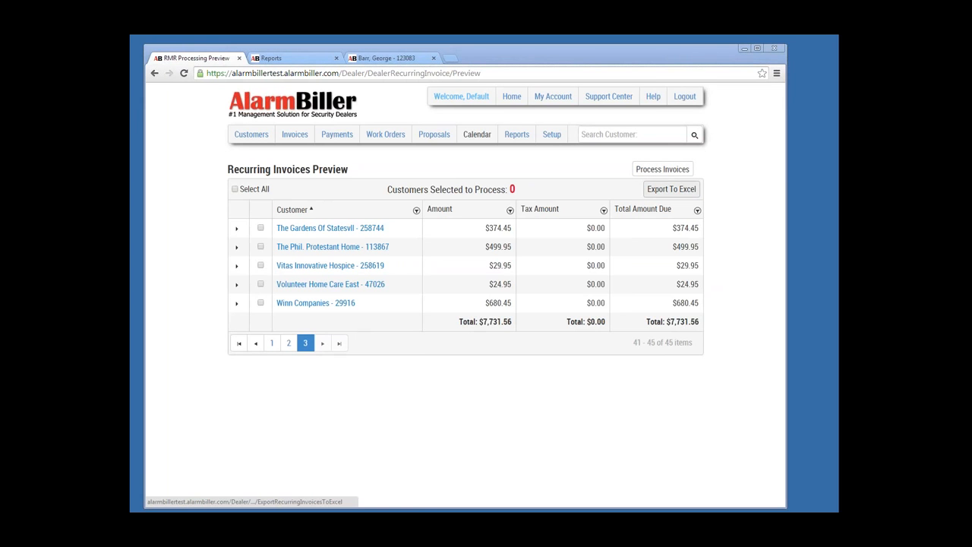
{"action": "left_click", "coordinate": [671, 188]}
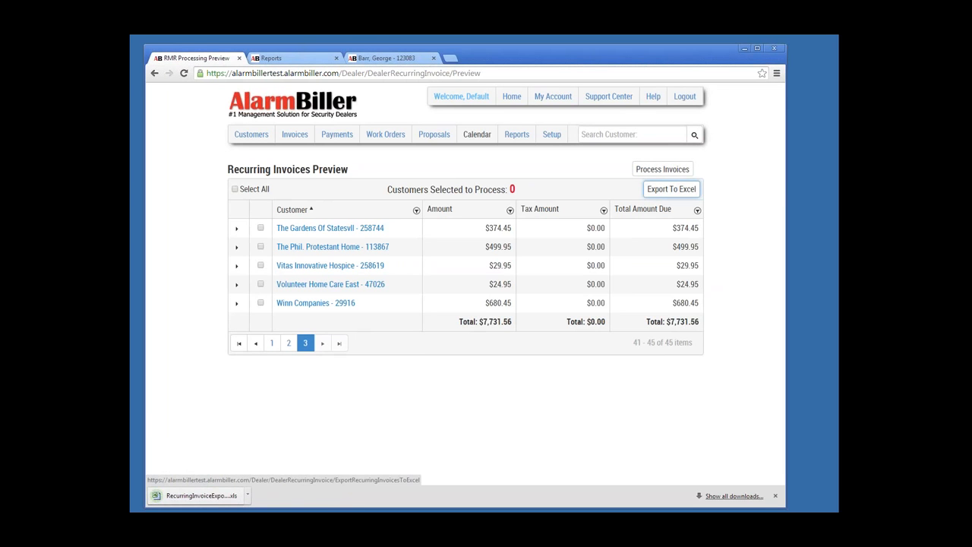
{"action": "left_click", "coordinate": [195, 495]}
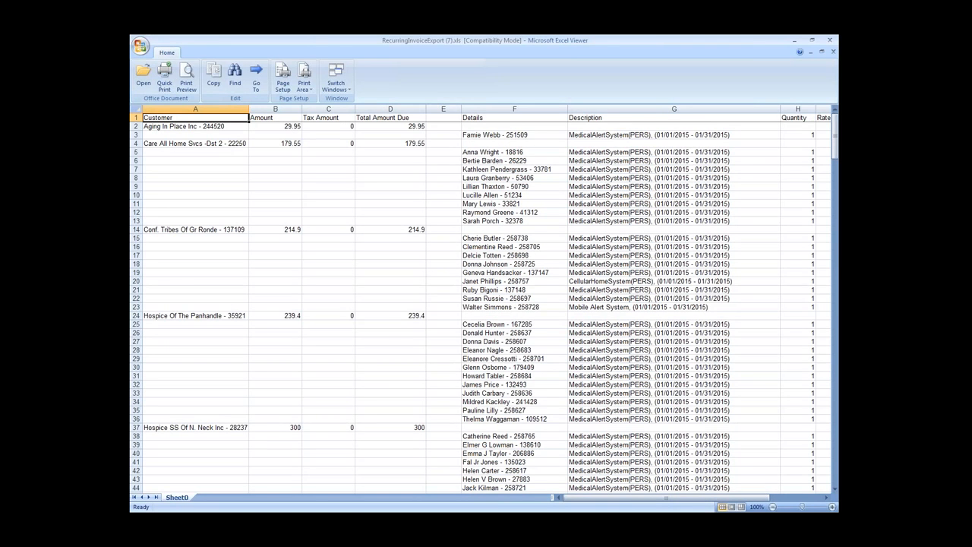
Step: Inspect the Aging In Place Inc, Care All Home Svcs and Conf. Tribes Of Gr Ronde summary rows and line items
{"action": "left_click", "coordinate": [196, 126]}
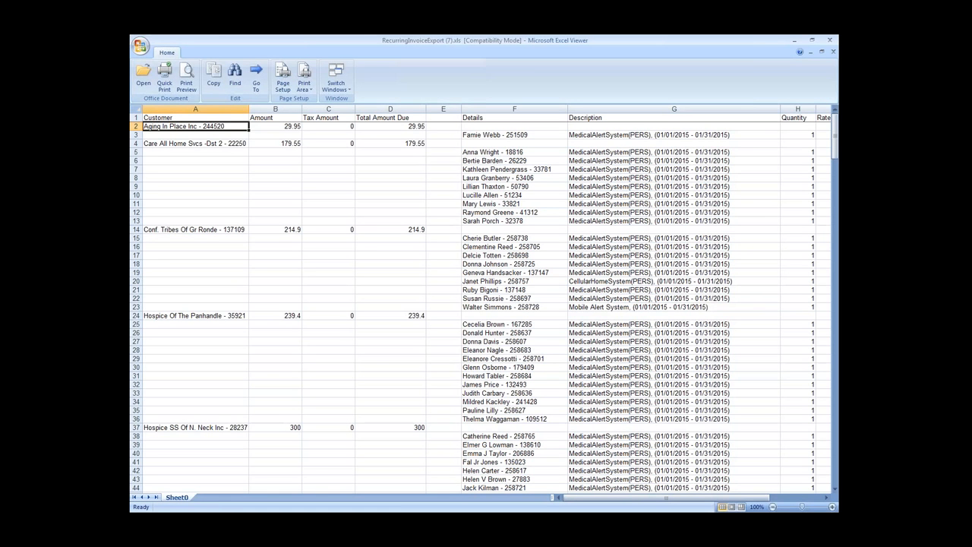
{"action": "left_click", "coordinate": [190, 144]}
{"action": "left_click", "coordinate": [196, 230]}
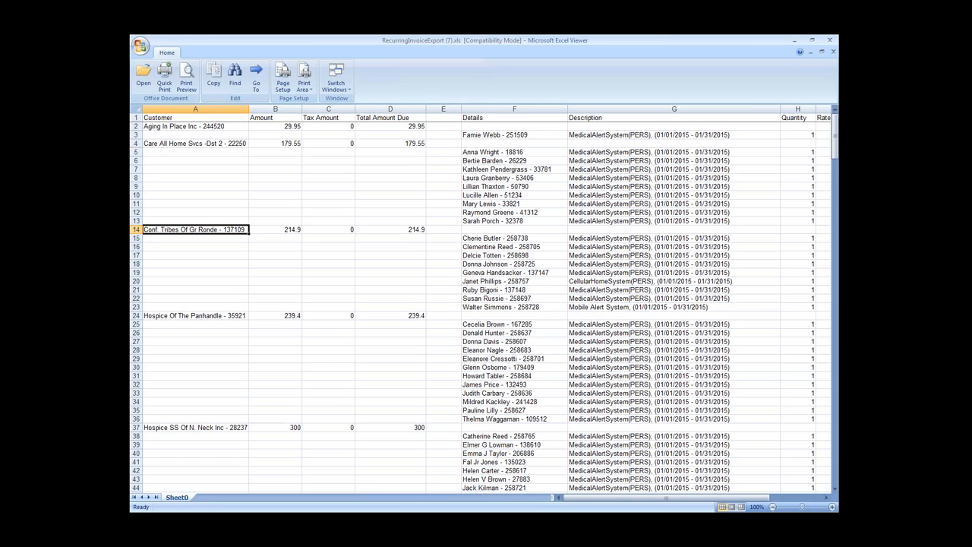
{"action": "left_click_drag", "start_coordinate": [195, 230], "coordinate": [391, 230]}
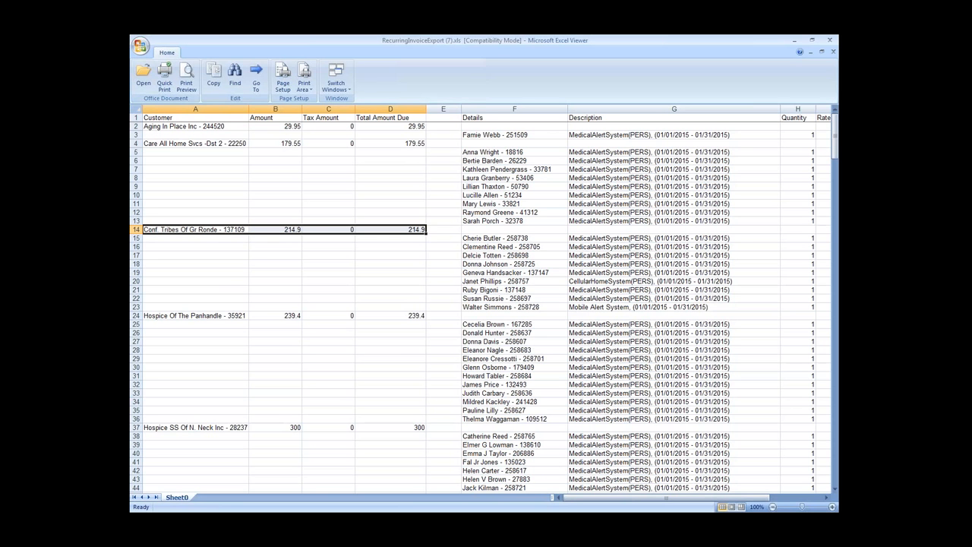
{"action": "left_click_drag", "start_coordinate": [493, 238], "coordinate": [673, 306]}
Step: Check the CellularHomeSystem and Mobile Alert System line items, then minimize Excel Viewer
{"action": "left_click_drag", "start_coordinate": [666, 497], "coordinate": [716, 497]}
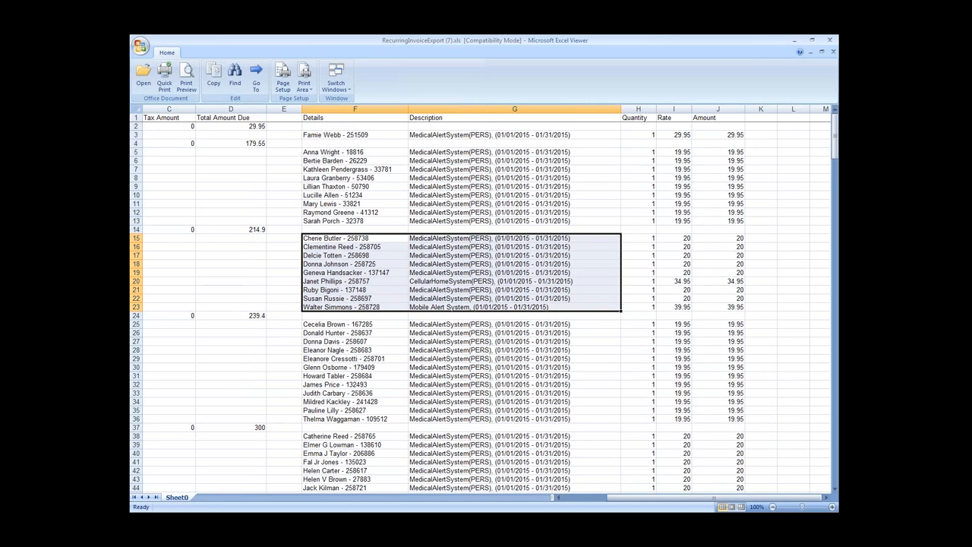
{"action": "left_click", "coordinate": [515, 238]}
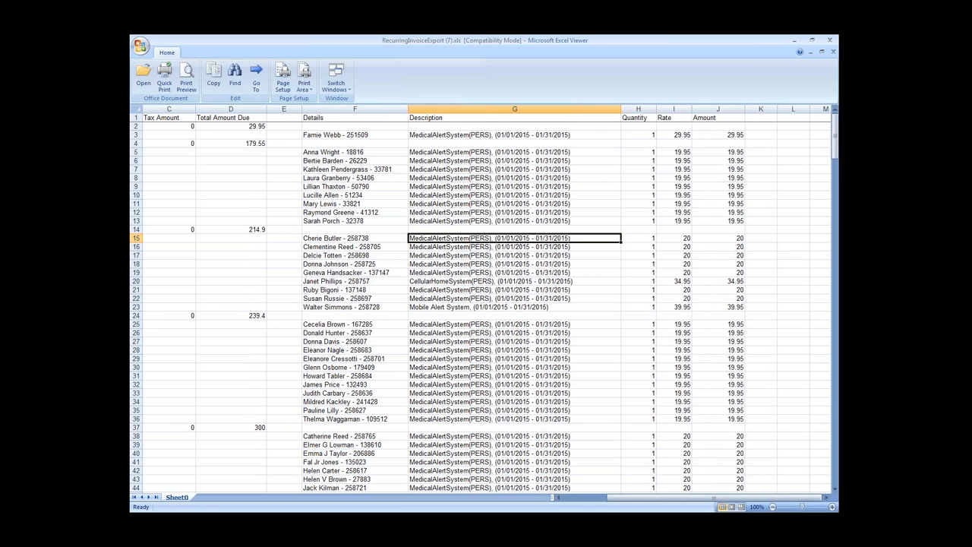
{"action": "left_click", "coordinate": [515, 281]}
{"action": "left_click", "coordinate": [515, 307]}
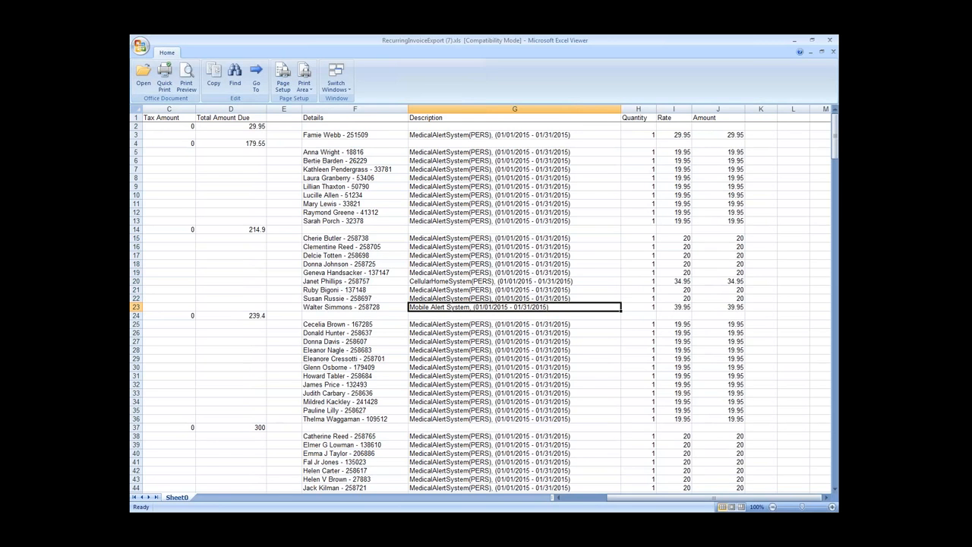
{"action": "left_click_drag", "start_coordinate": [645, 497], "coordinate": [597, 497]}
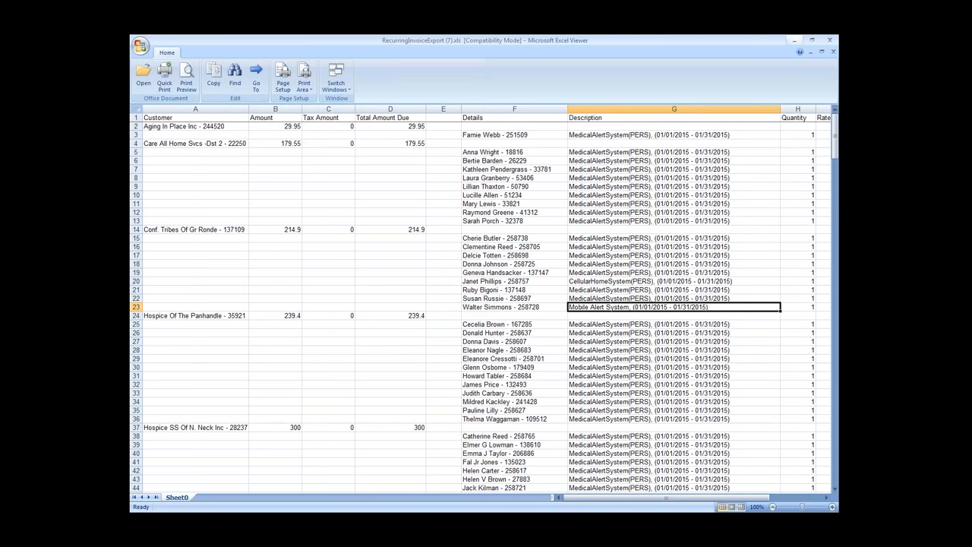
{"action": "left_click", "coordinate": [795, 39]}
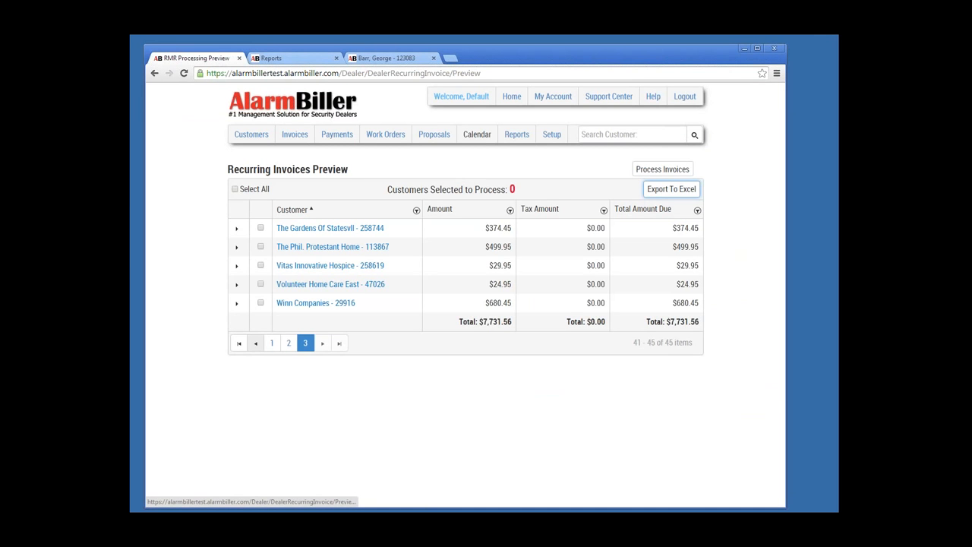
Step: On preview page 2, select only Synergy Home Care 40 - 118044 and start processing its invoice
{"action": "left_click", "coordinate": [255, 343]}
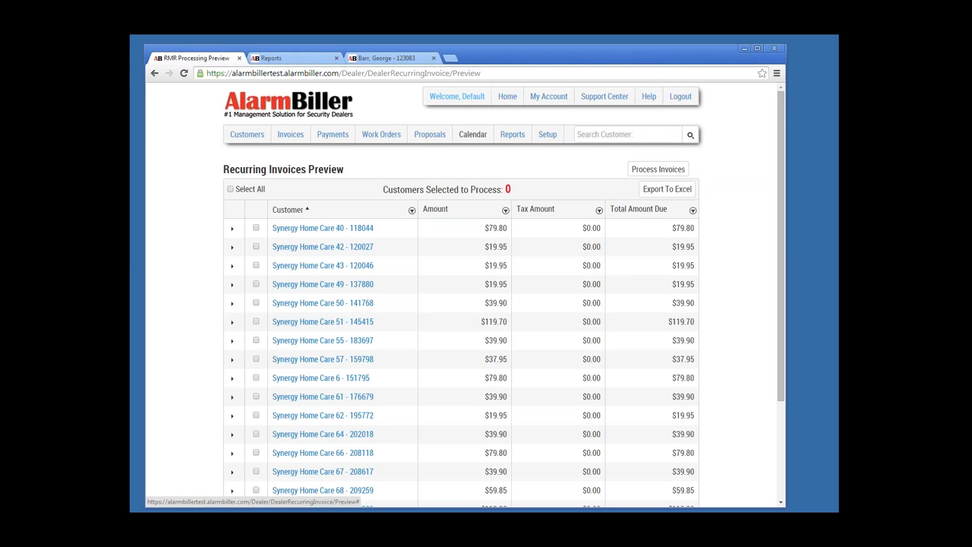
{"action": "left_click", "coordinate": [230, 188]}
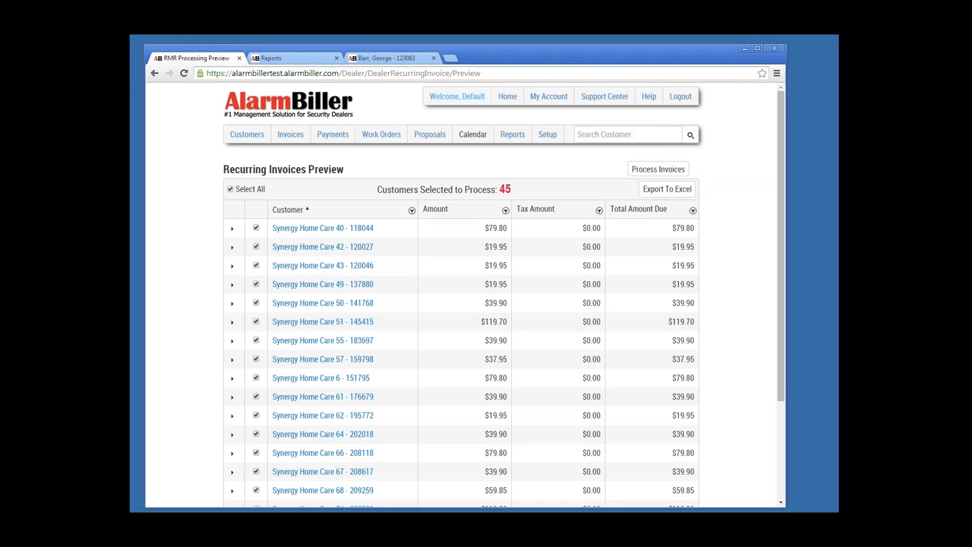
{"action": "left_click", "coordinate": [230, 189]}
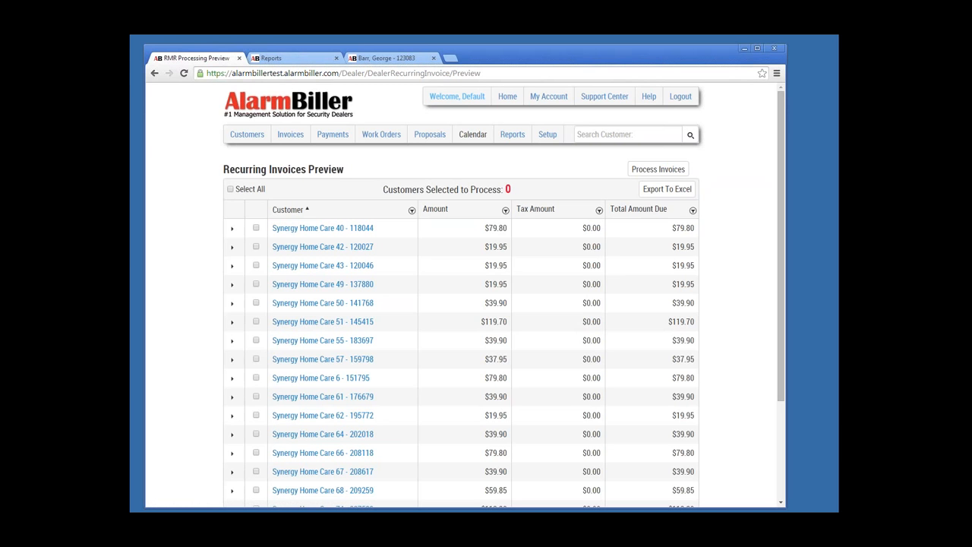
{"action": "left_click", "coordinate": [256, 228]}
{"action": "left_click", "coordinate": [232, 227]}
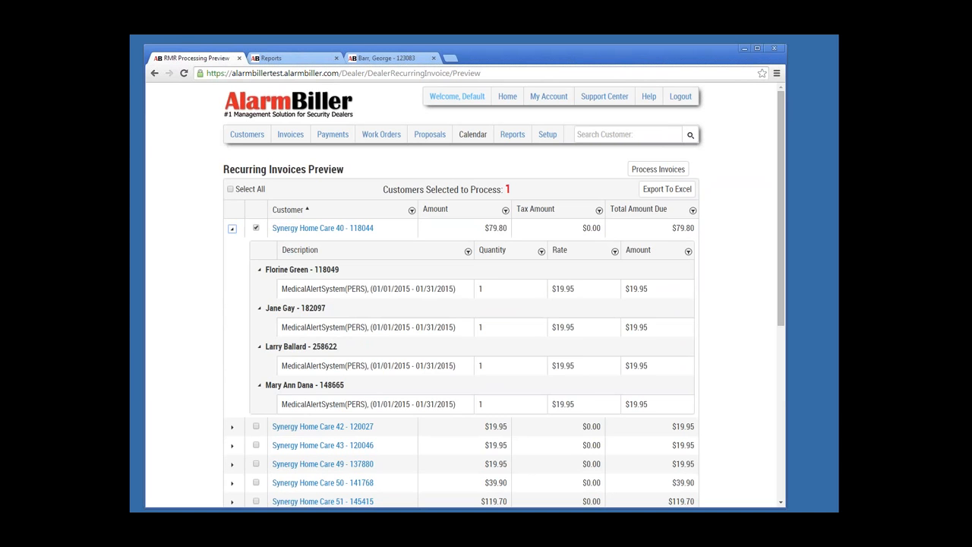
{"action": "left_click", "coordinate": [231, 228]}
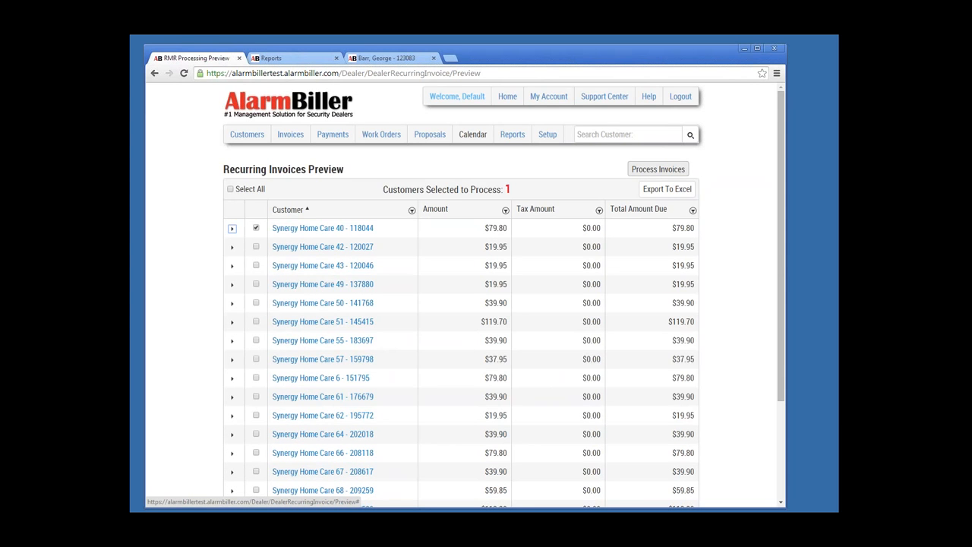
{"action": "left_click", "coordinate": [657, 168]}
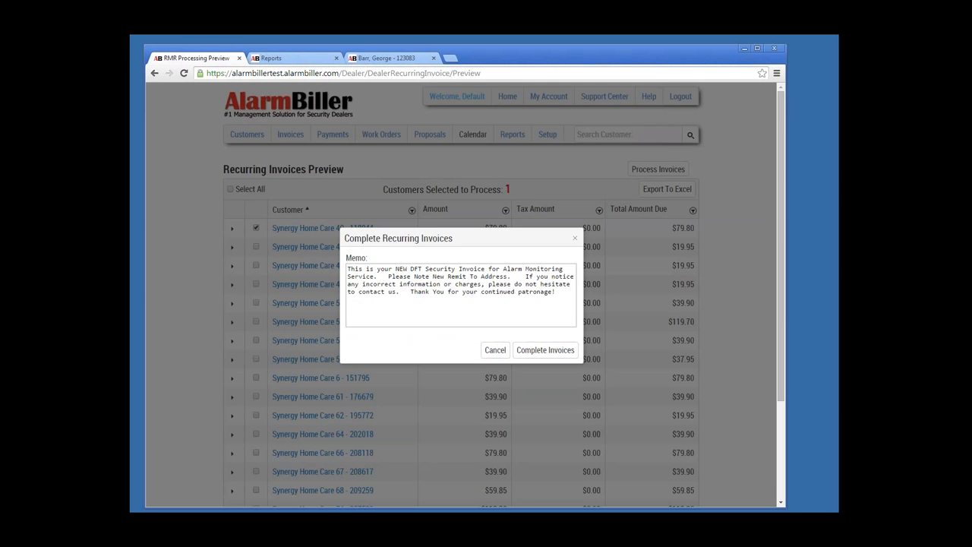
Step: Replace the pre-filled memo with 'Thanks for the business.' and complete the Synergy Home Care 40 recurring invoice
{"action": "left_click_drag", "start_coordinate": [557, 293], "coordinate": [348, 269]}
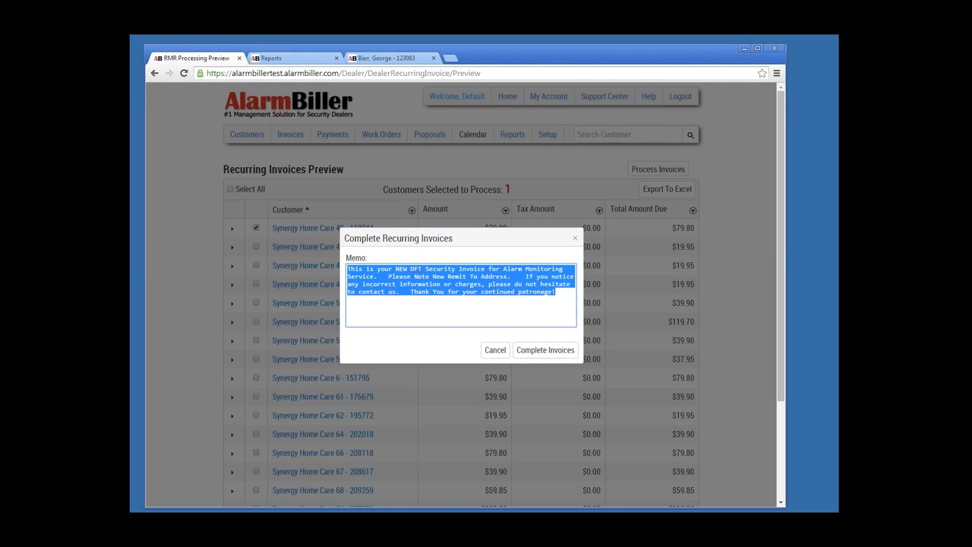
{"action": "type", "text": "Thanks forth"}
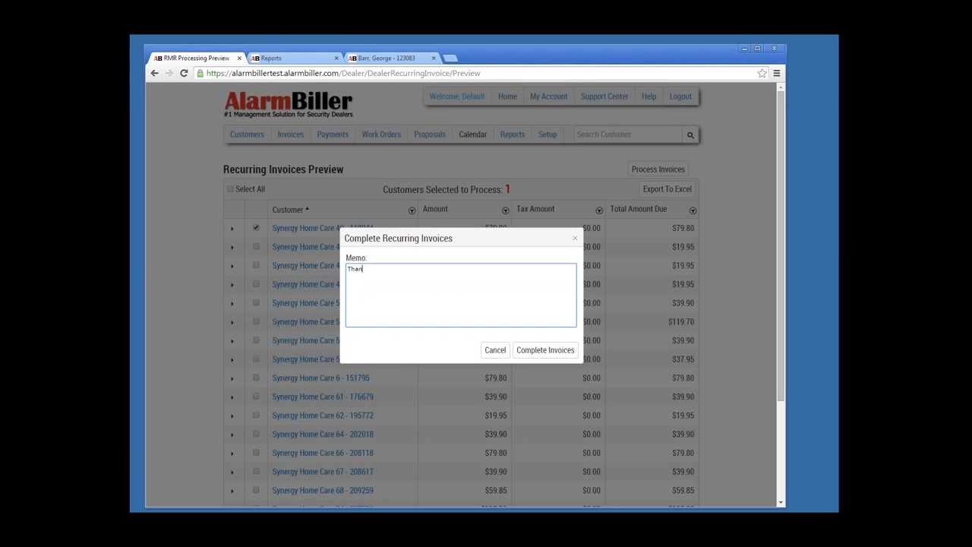
{"action": "key", "text": "BackSpace"}
{"action": "key", "text": "BackSpace"}
{"action": "type", "text": "the busines"}
{"action": "type", "text": "s."}
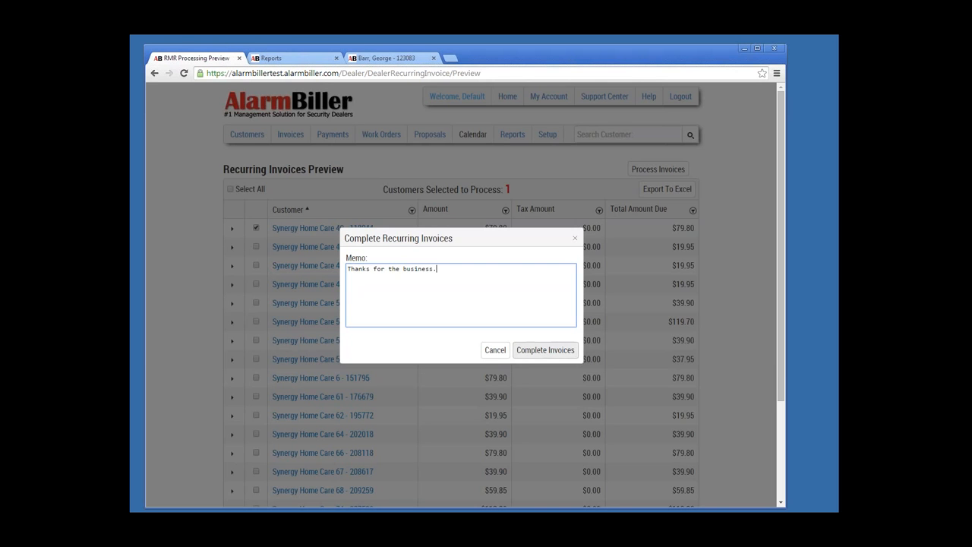
{"action": "left_click", "coordinate": [545, 350]}
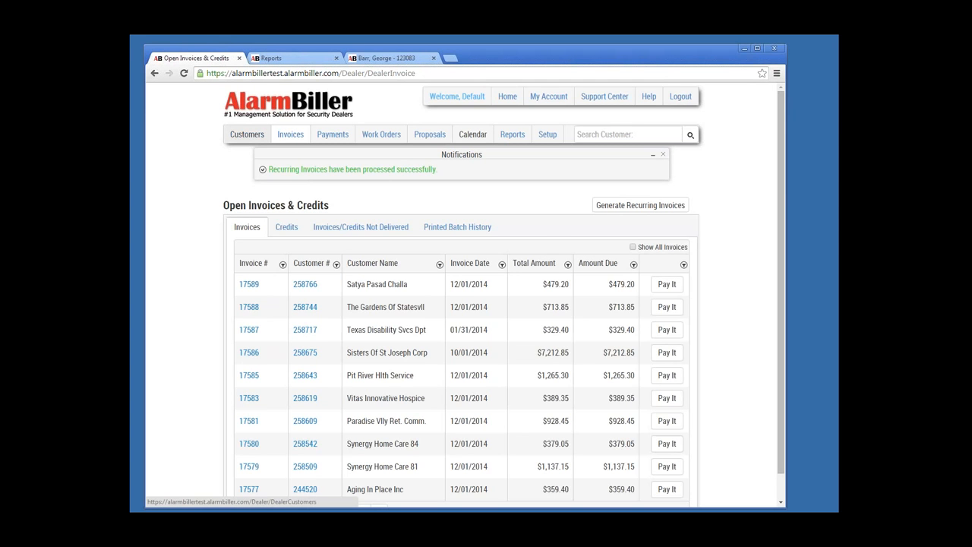
{"action": "left_click", "coordinate": [247, 134]}
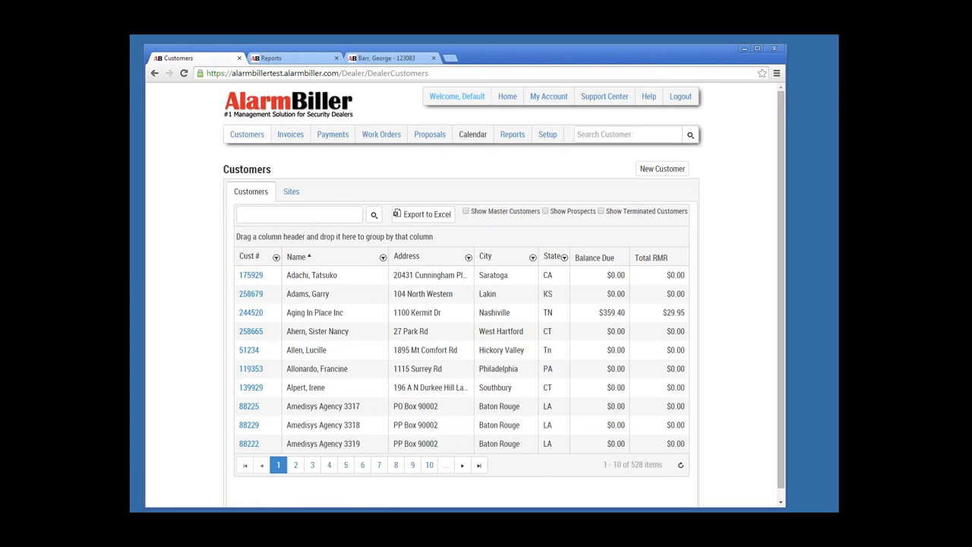
{"action": "left_click", "coordinate": [466, 211]}
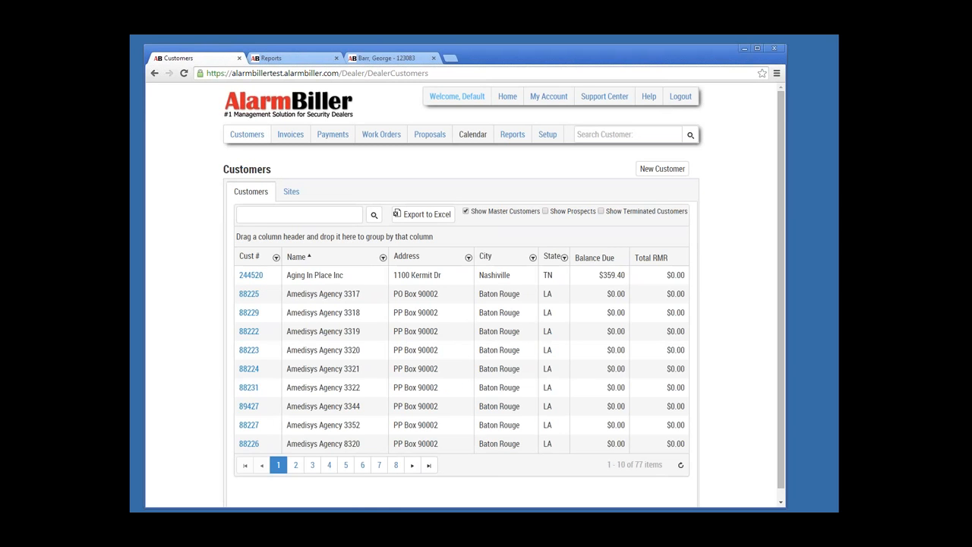
{"action": "left_click", "coordinate": [412, 465]}
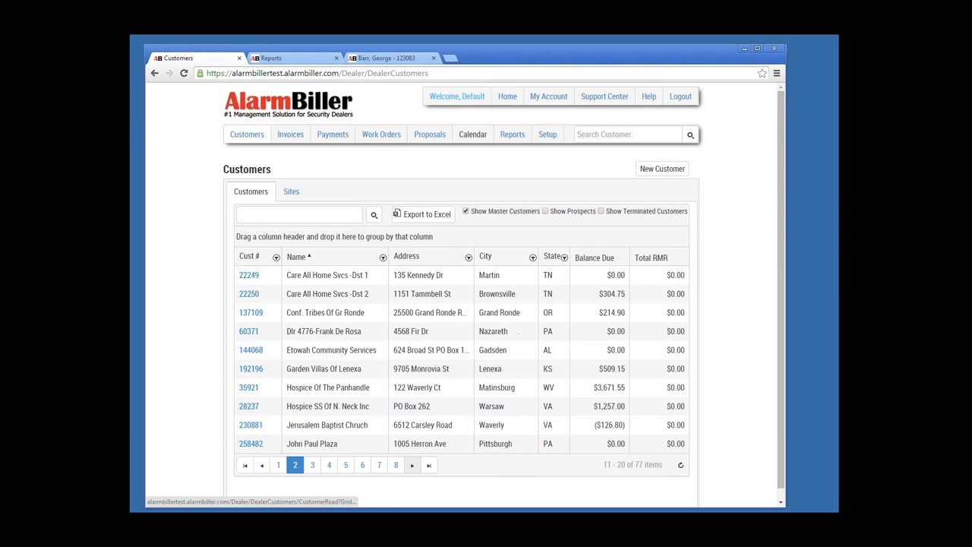
{"action": "left_click", "coordinate": [412, 465]}
{"action": "left_click", "coordinate": [411, 465]}
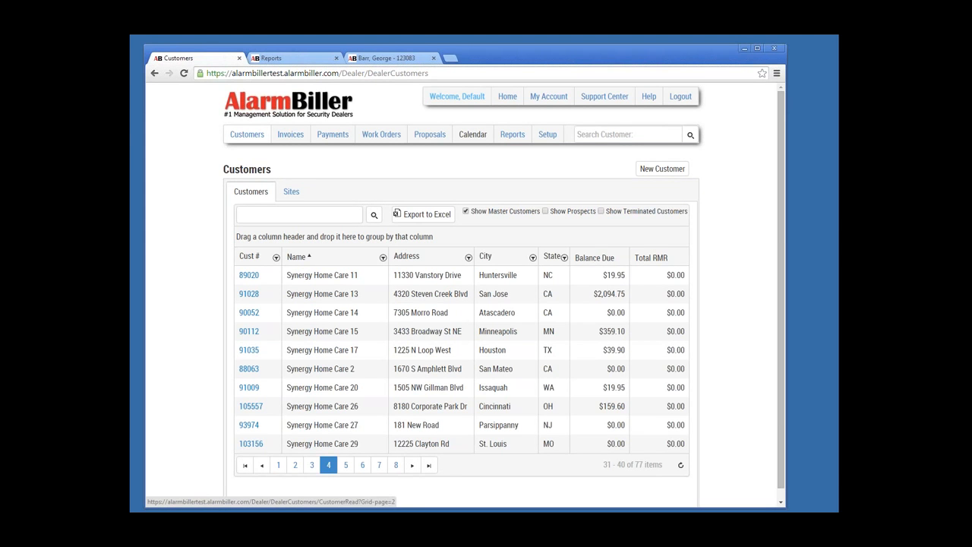
{"action": "left_click", "coordinate": [290, 134]}
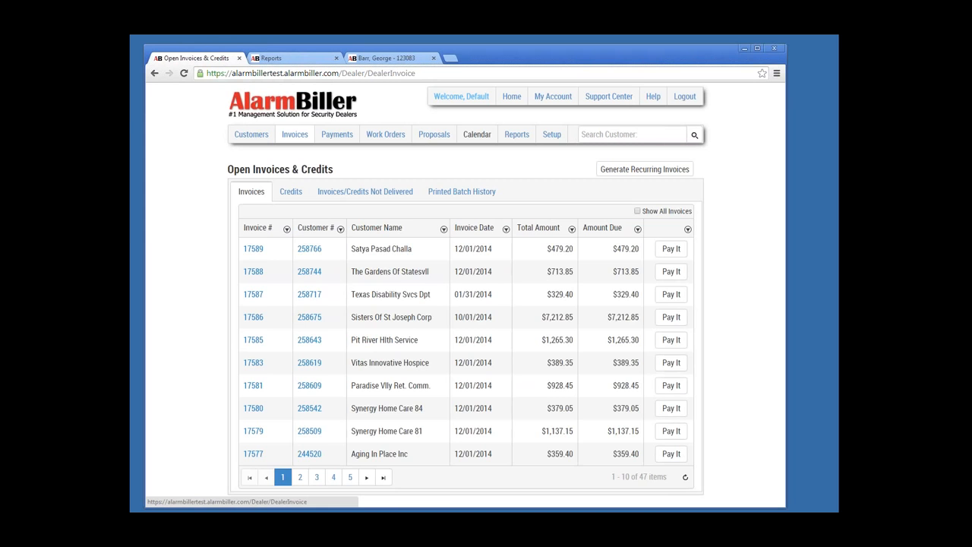
Step: Sort the invoices by Invoice # with newest first and open invoice 17590
{"action": "left_click", "coordinate": [257, 228]}
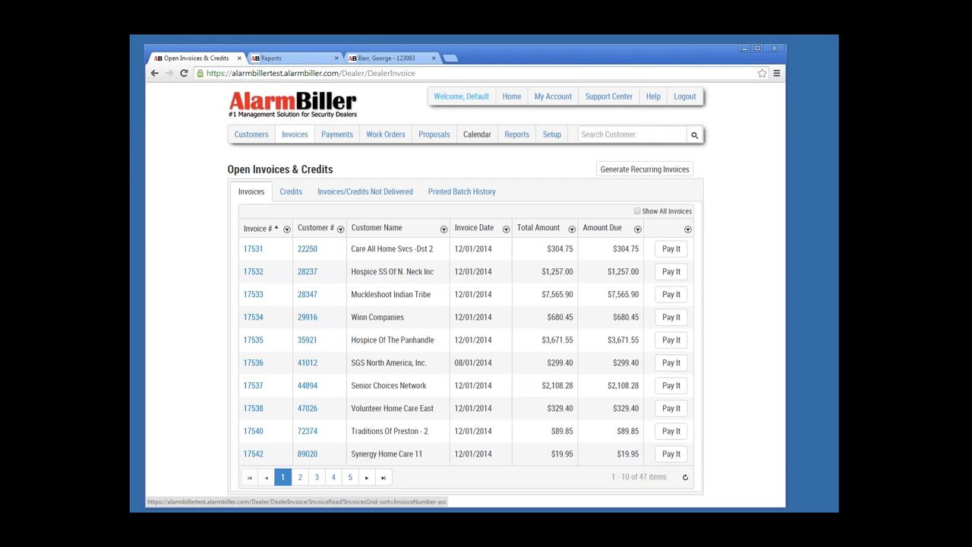
{"action": "left_click", "coordinate": [257, 228]}
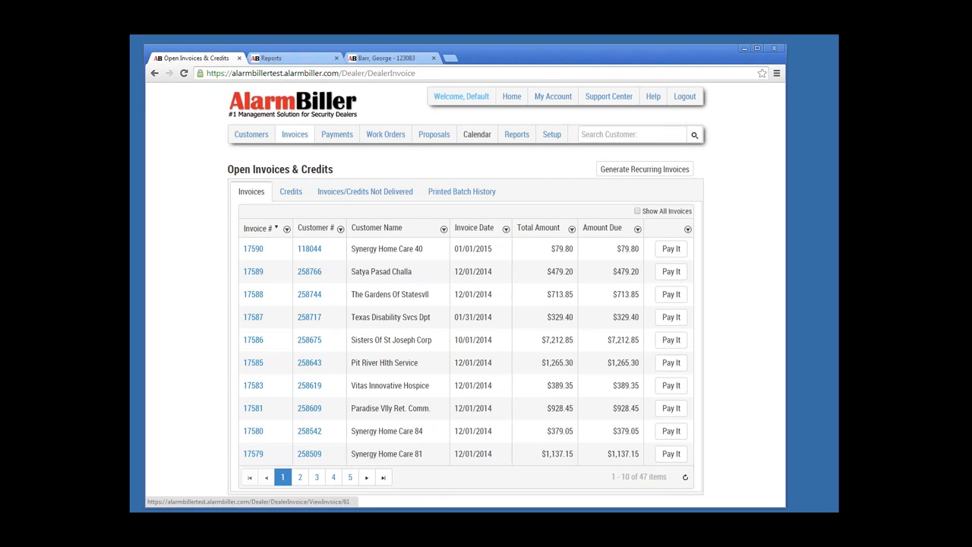
{"action": "left_click", "coordinate": [253, 249]}
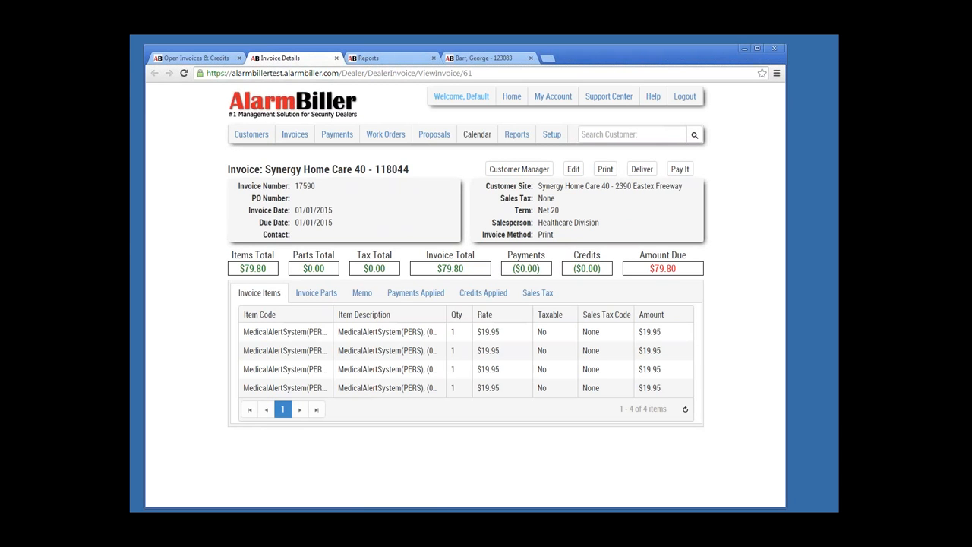
Step: Print invoice 17590 to Invoice_17590_12-18-2014.pdf and open the downloaded PDF
{"action": "left_click", "coordinate": [605, 169]}
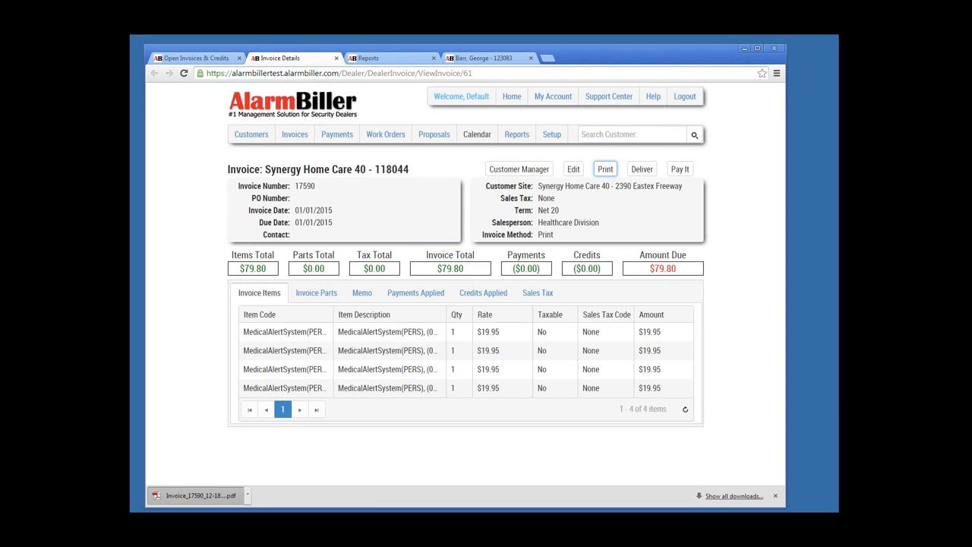
{"action": "left_click", "coordinate": [200, 495]}
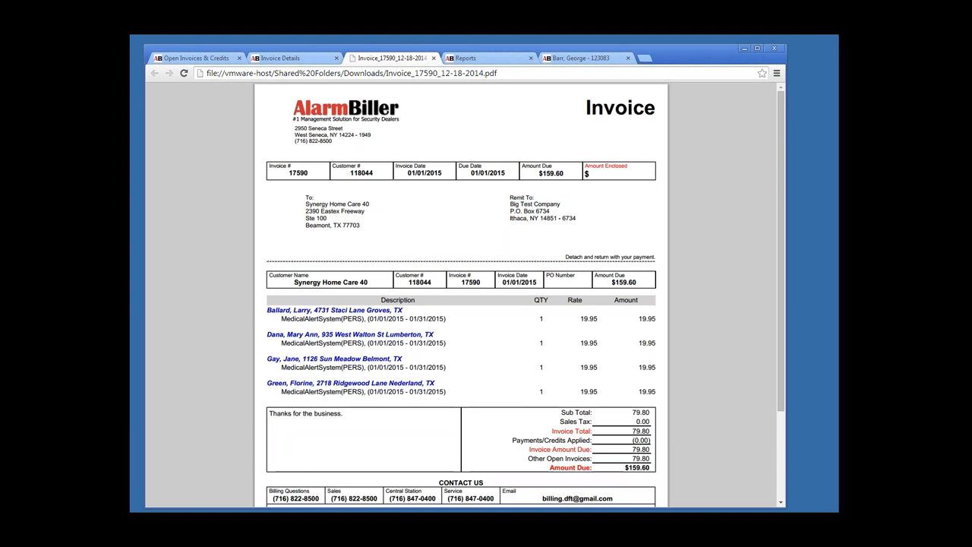
Step: Check that the PDF memo reads 'Thanks for the business.', then close the PDF tab
{"action": "scroll", "coordinate": [520, 294], "scroll_direction": "down", "scroll_amount": 1}
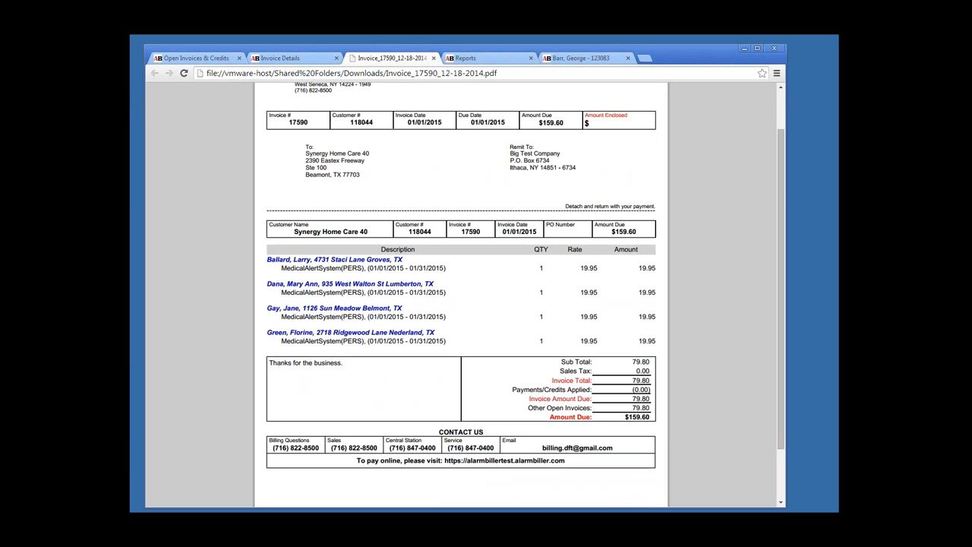
{"action": "left_click_drag", "start_coordinate": [269, 363], "coordinate": [343, 363]}
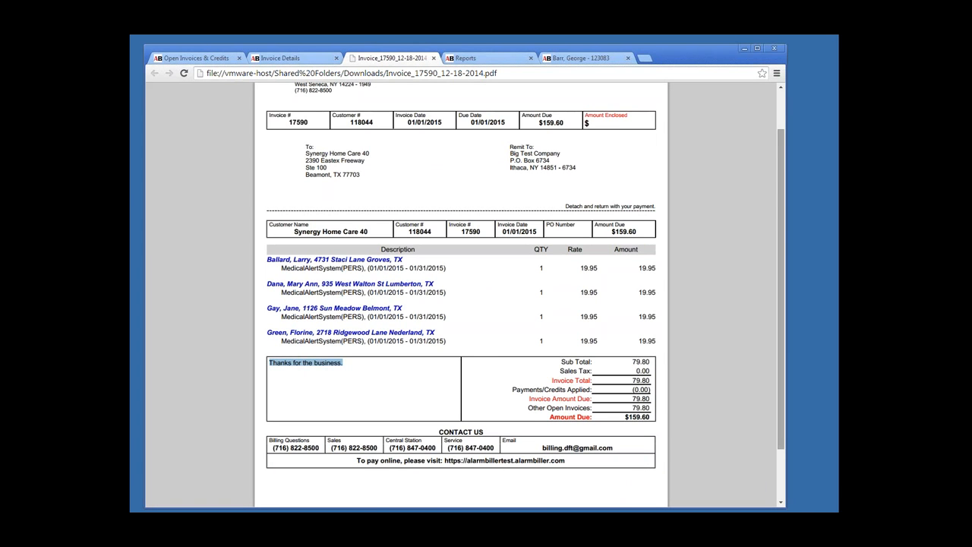
{"action": "scroll", "coordinate": [461, 296], "scroll_direction": "up", "scroll_amount": 2}
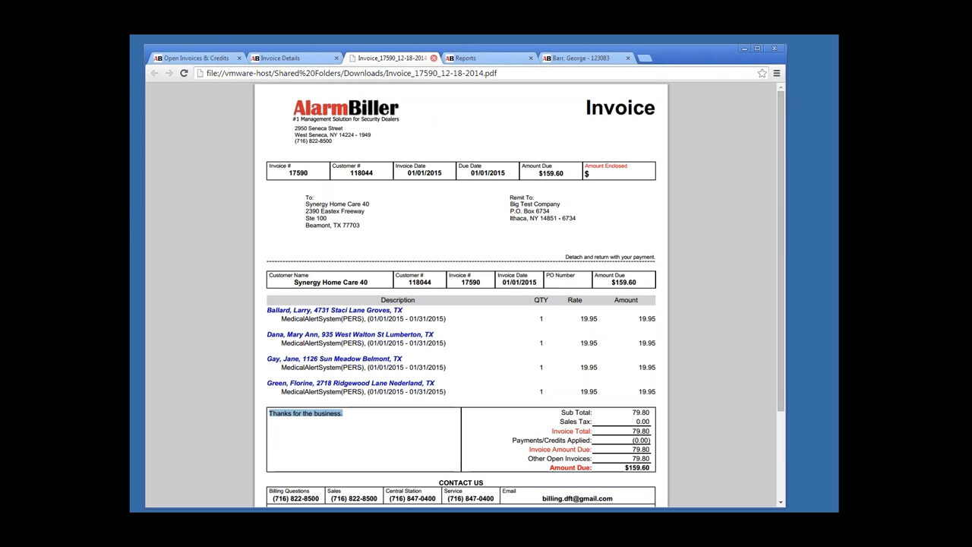
{"action": "left_click", "coordinate": [434, 58]}
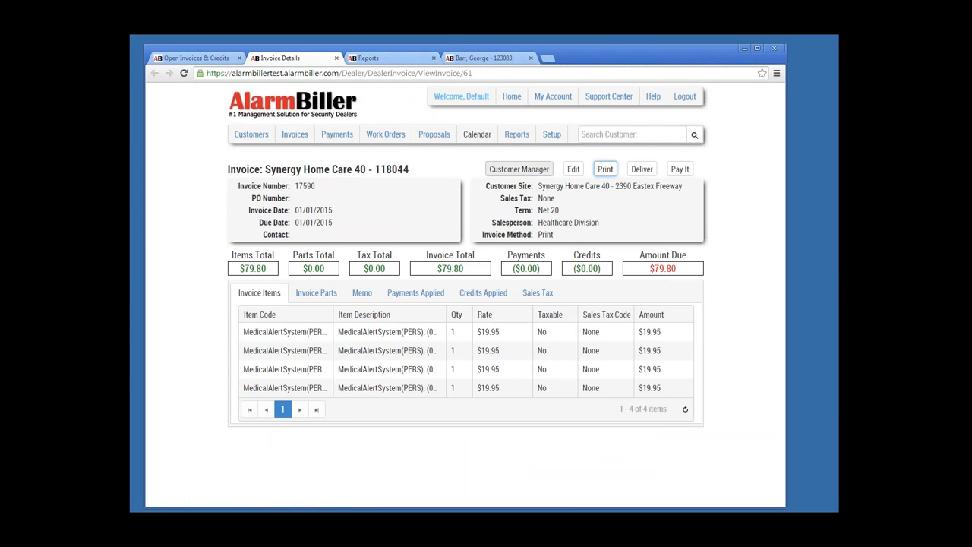
Step: List Synergy Home Care 40's invoices 17553 and 17590 ($159.60 due), then go back to Home
{"action": "left_click", "coordinate": [519, 169]}
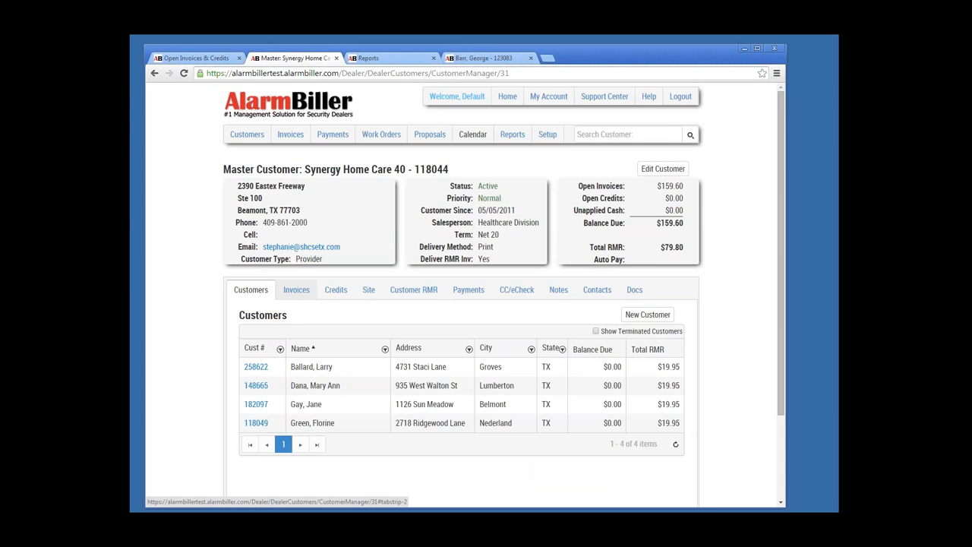
{"action": "left_click", "coordinate": [296, 290]}
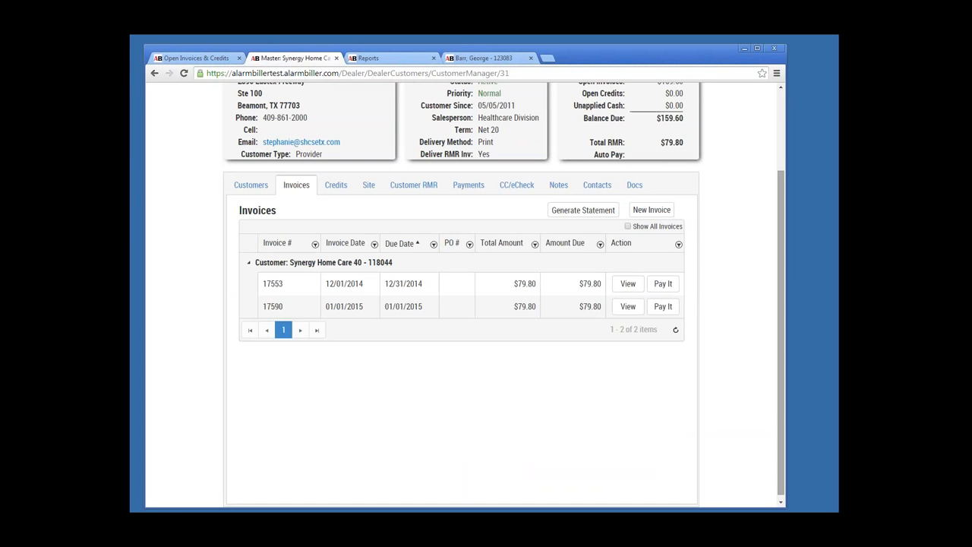
{"action": "scroll", "coordinate": [463, 304], "scroll_direction": "up", "scroll_amount": 3}
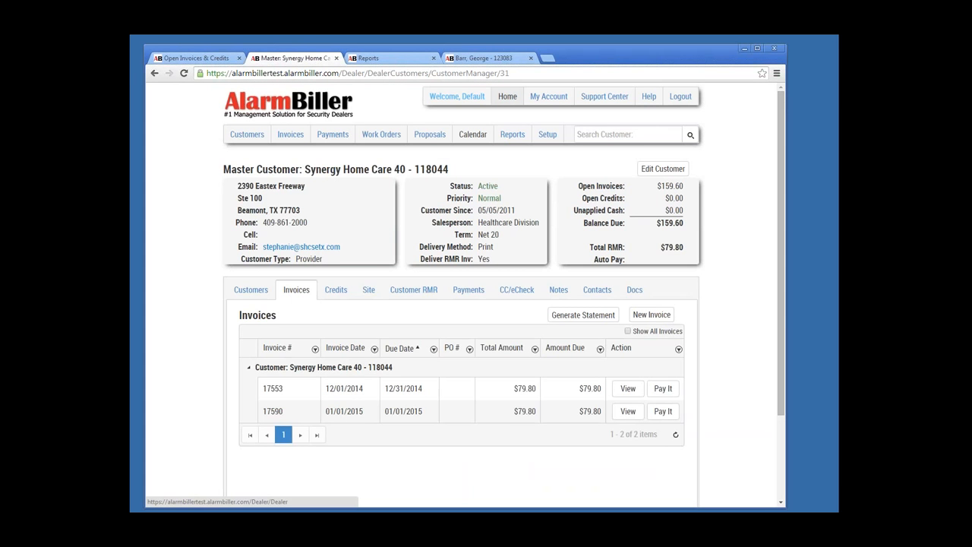
{"action": "left_click", "coordinate": [507, 97]}
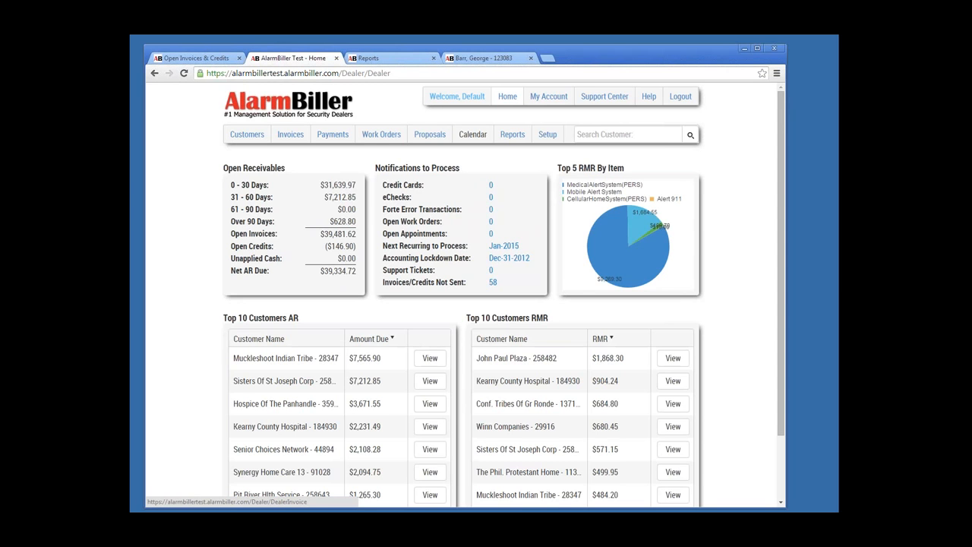
Step: Show the Invoices/Credits Not Delivered list sorted by Inv/Cr # in descending order
{"action": "left_click", "coordinate": [290, 134]}
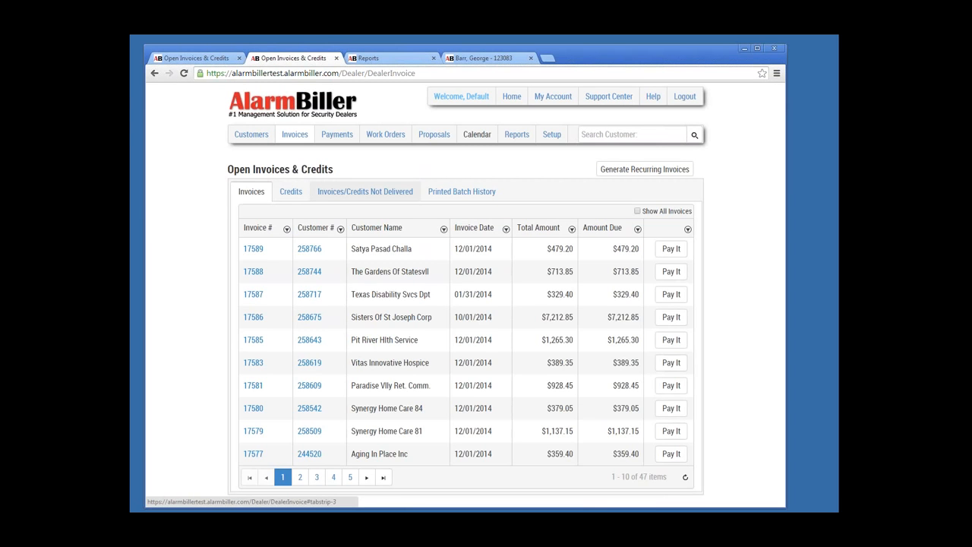
{"action": "left_click", "coordinate": [365, 192]}
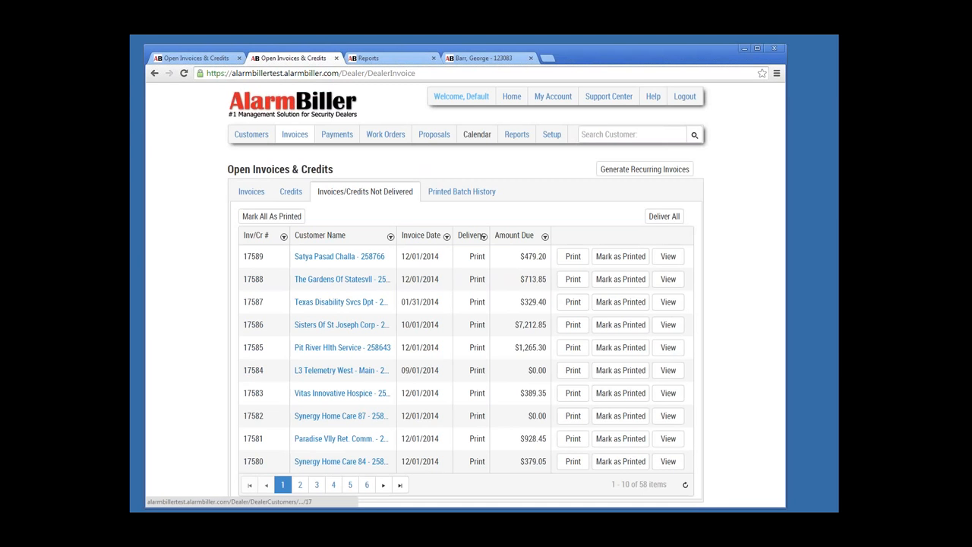
{"action": "left_click", "coordinate": [256, 235]}
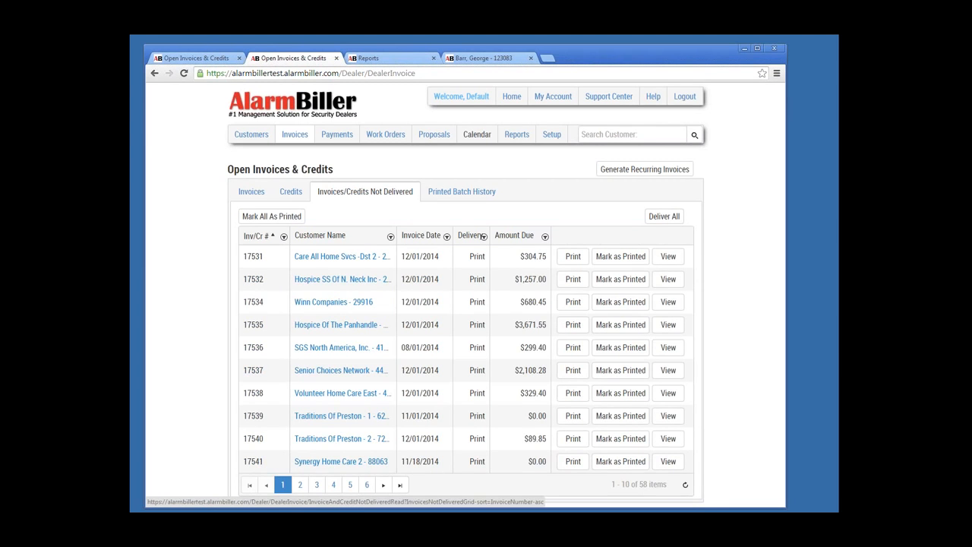
{"action": "left_click", "coordinate": [255, 236]}
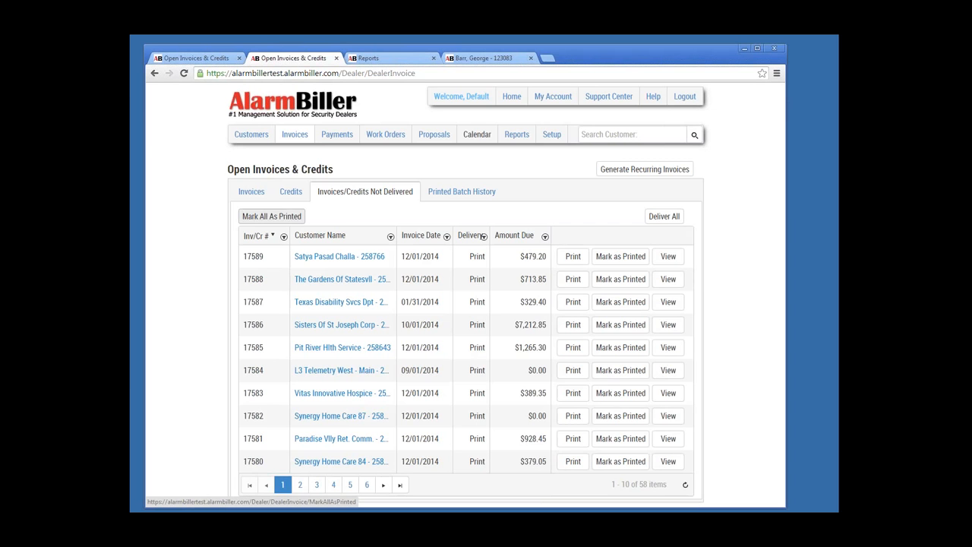
Step: Mark all undelivered invoices as printed, verify the list is empty, and return Home
{"action": "left_click", "coordinate": [272, 216]}
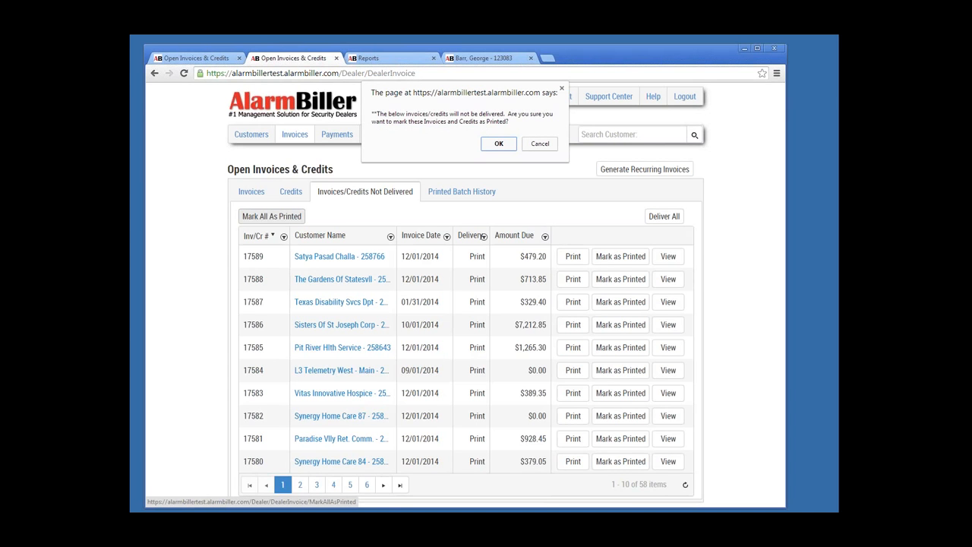
{"action": "key", "text": "Return"}
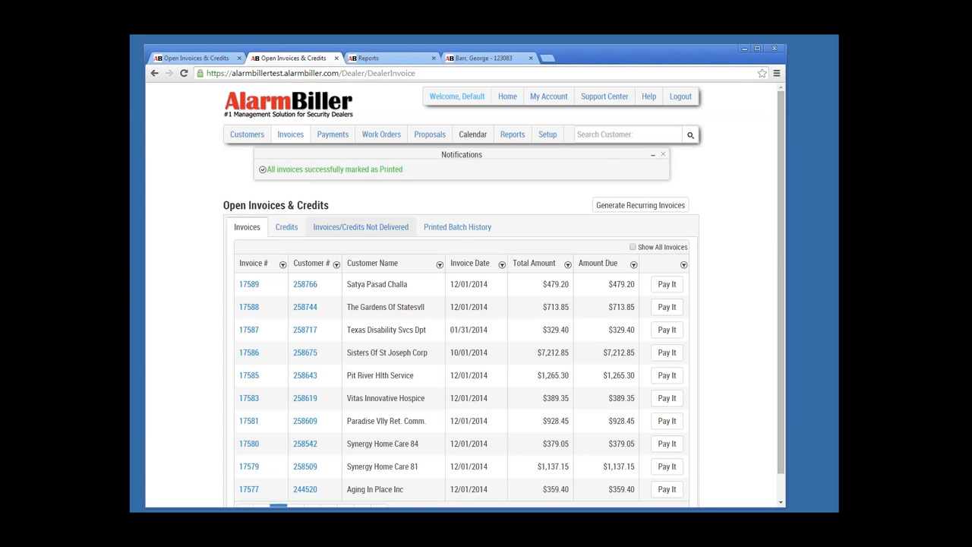
{"action": "left_click", "coordinate": [361, 226]}
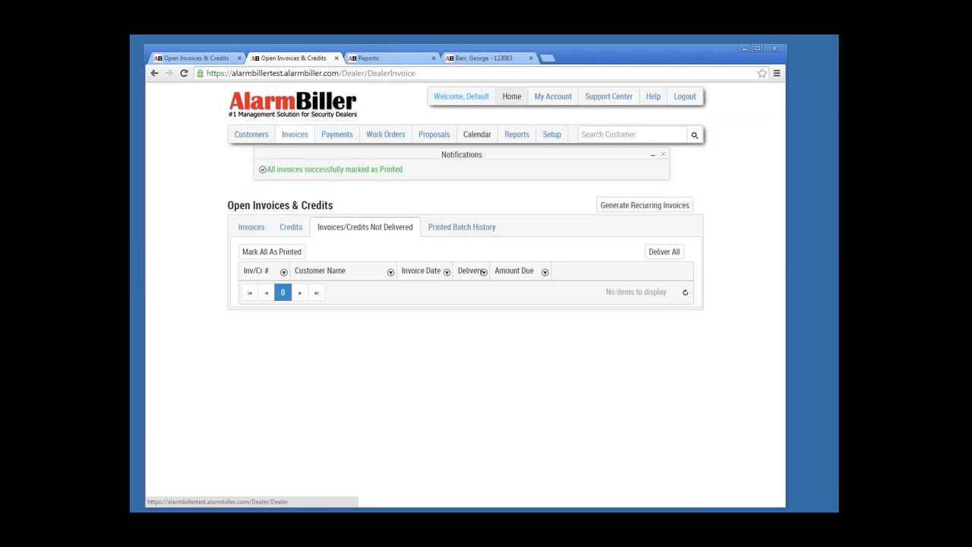
{"action": "left_click", "coordinate": [511, 97]}
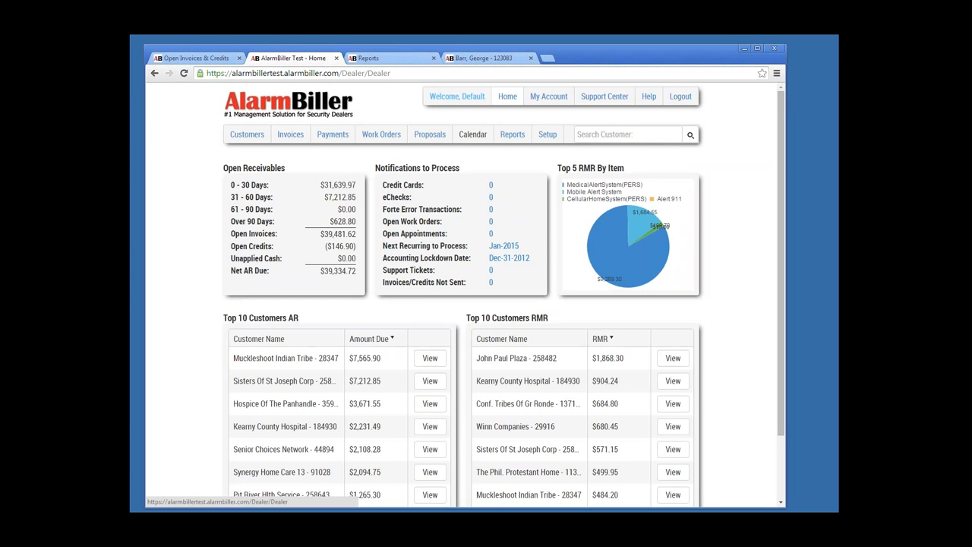
Step: Show master customers sorted by balance due, largest first, and open Senior Choices Network ($2,108.28 due)
{"action": "left_click", "coordinate": [247, 134]}
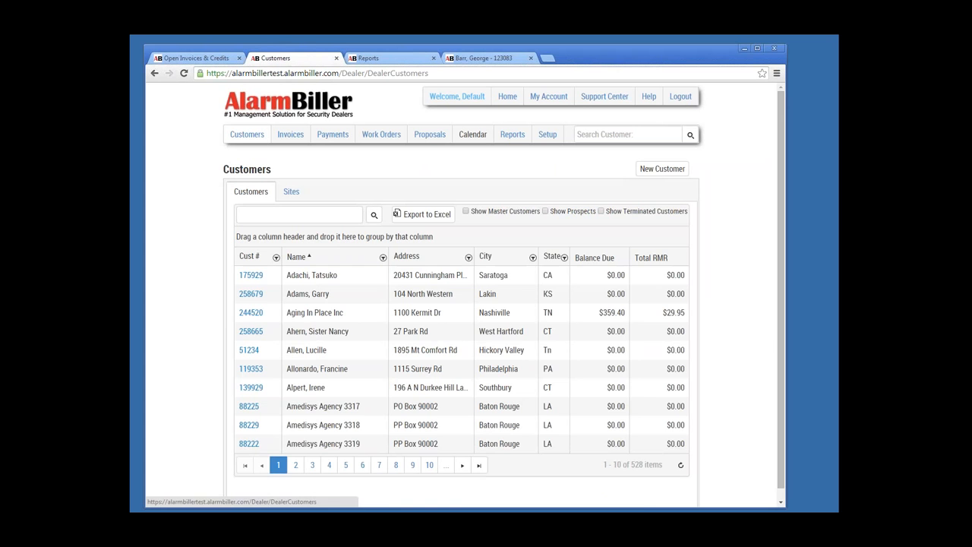
{"action": "left_click", "coordinate": [465, 211]}
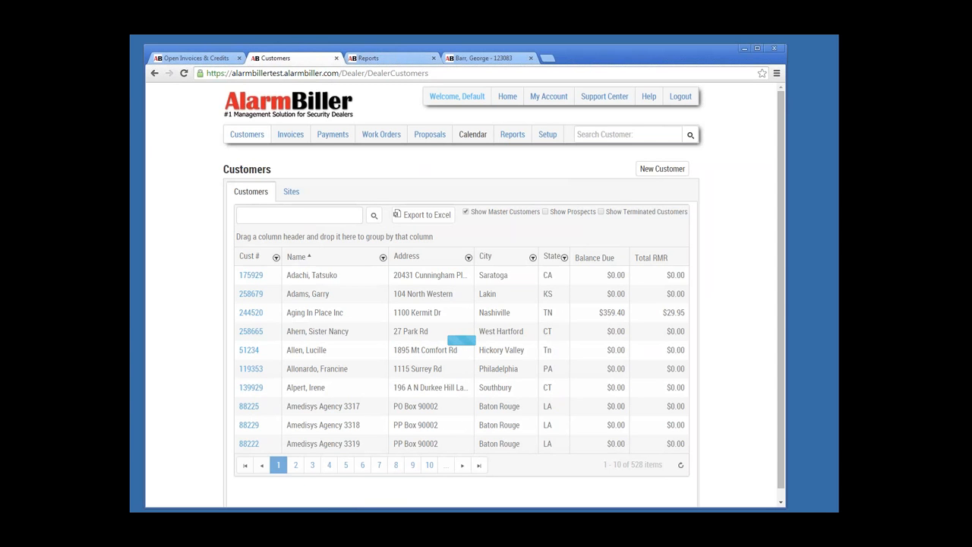
{"action": "key", "text": "alt+Left"}
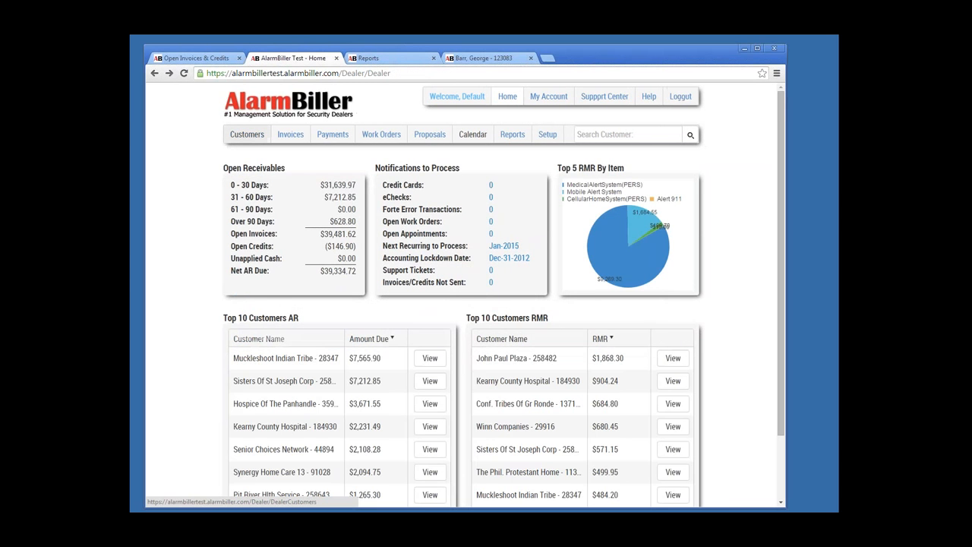
{"action": "left_click", "coordinate": [247, 134]}
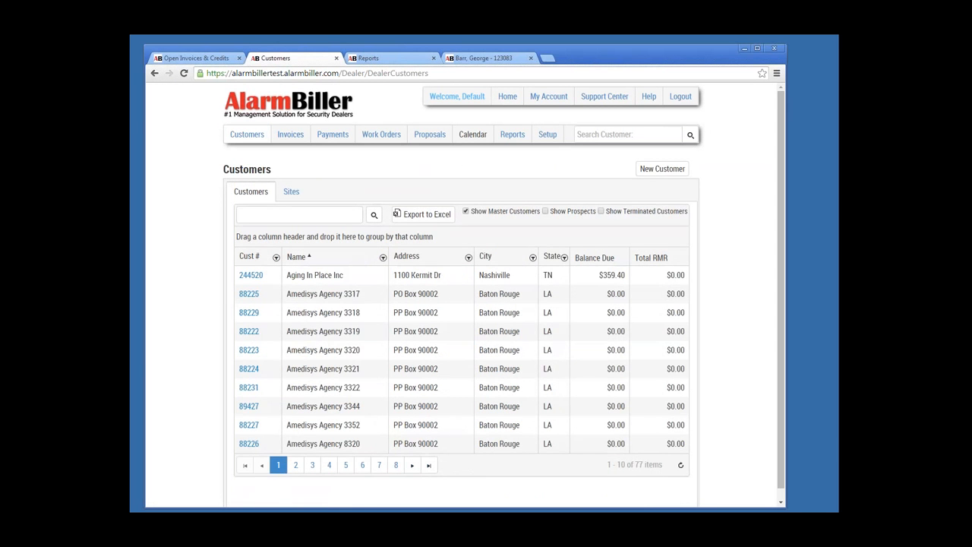
{"action": "left_click", "coordinate": [594, 257]}
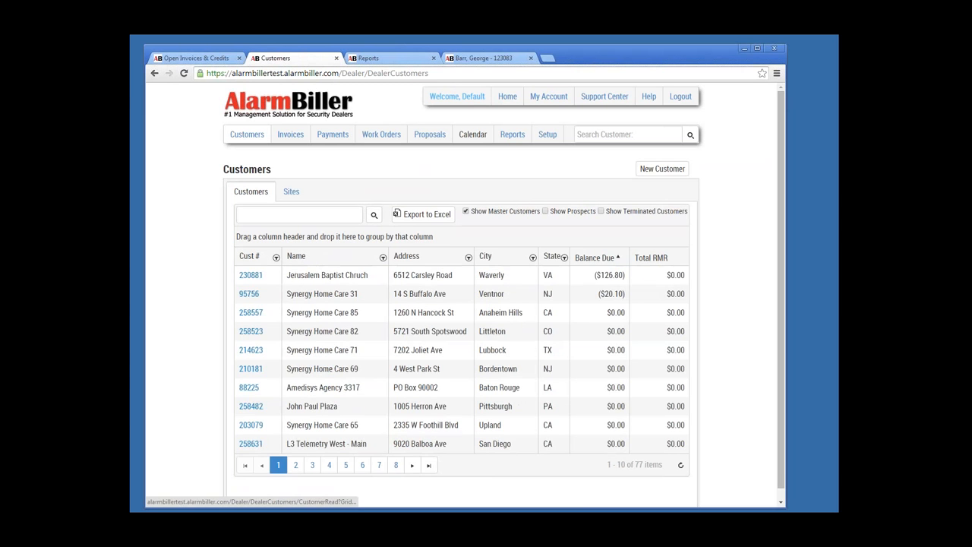
{"action": "left_click", "coordinate": [594, 258]}
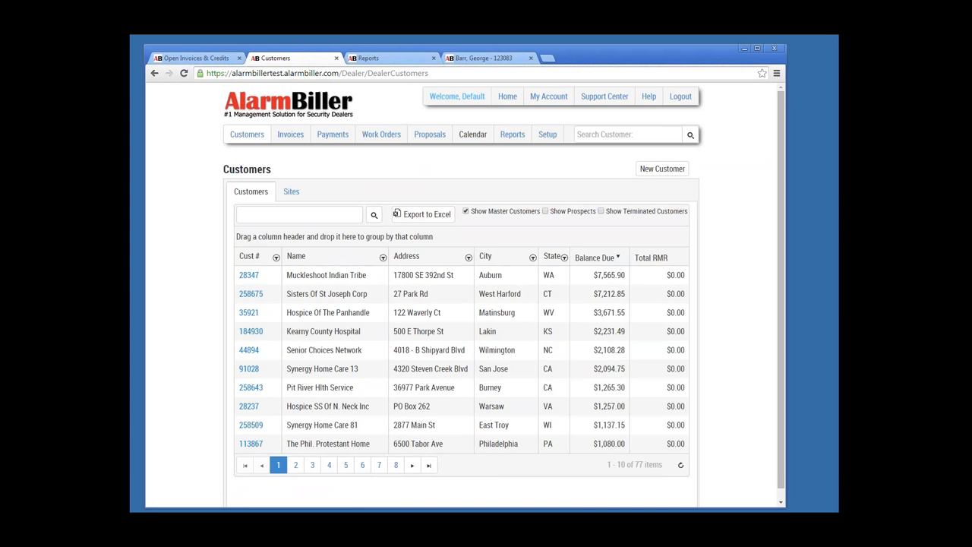
{"action": "left_click", "coordinate": [249, 274]}
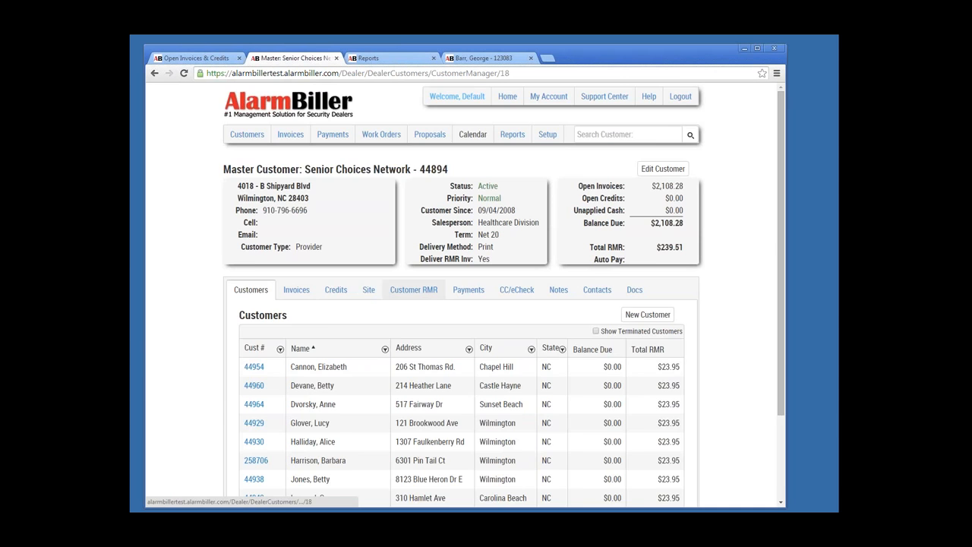
Step: Show the Customer RMR tab listing 11 sub-customer medical alert items at $23.95 monthly
{"action": "left_click", "coordinate": [413, 289]}
{"action": "scroll", "coordinate": [413, 290], "scroll_direction": "down", "scroll_amount": 2}
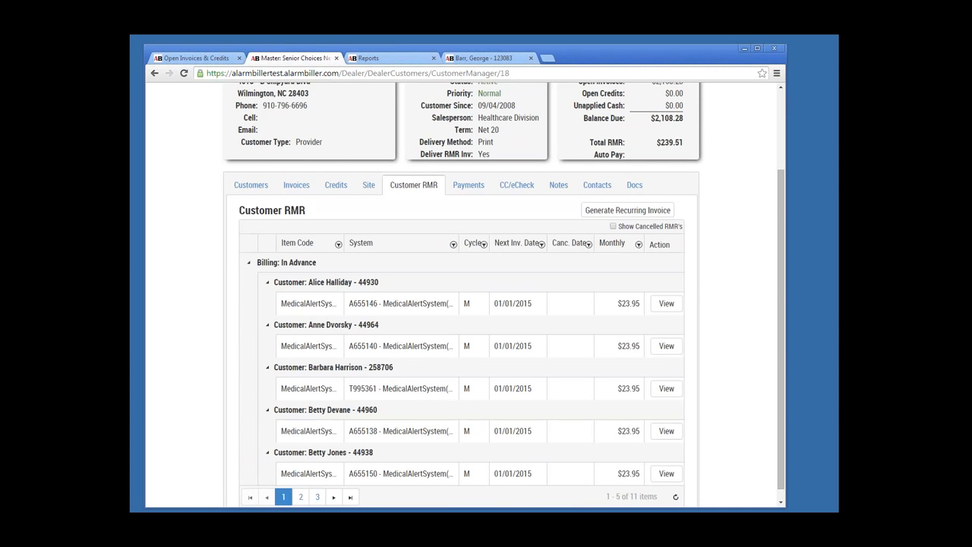
{"action": "scroll", "coordinate": [781, 304], "scroll_direction": "up", "scroll_amount": 3}
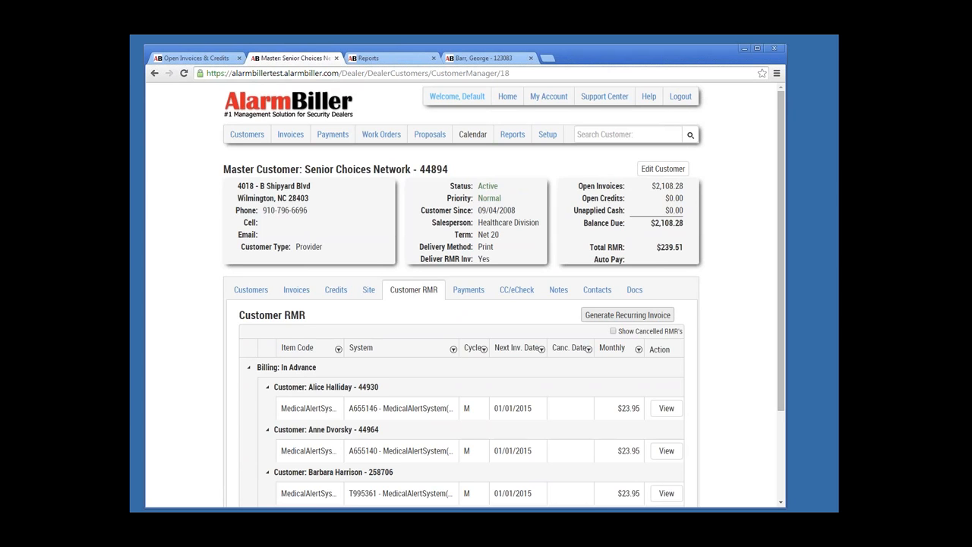
Step: Preview Senior Choices Network's recurring invoice with RMR process date January 2015
{"action": "left_click", "coordinate": [627, 314]}
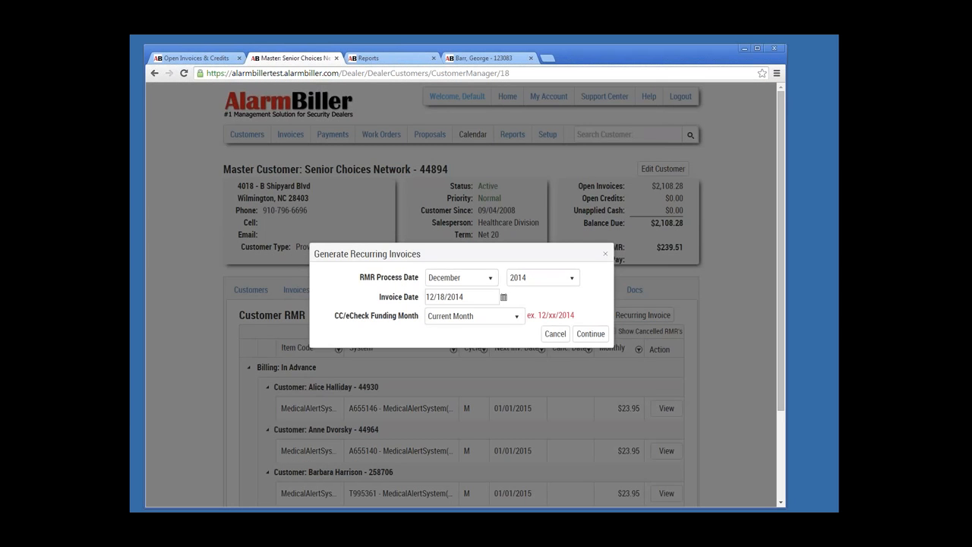
{"action": "left_click", "coordinate": [459, 278]}
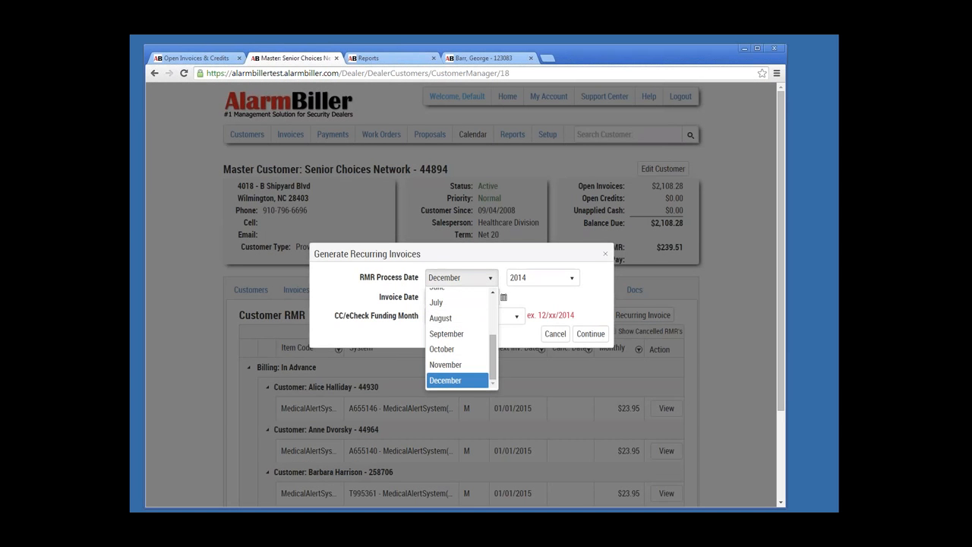
{"action": "scroll", "coordinate": [458, 335], "scroll_direction": "up", "scroll_amount": 2}
{"action": "left_click", "coordinate": [444, 295]}
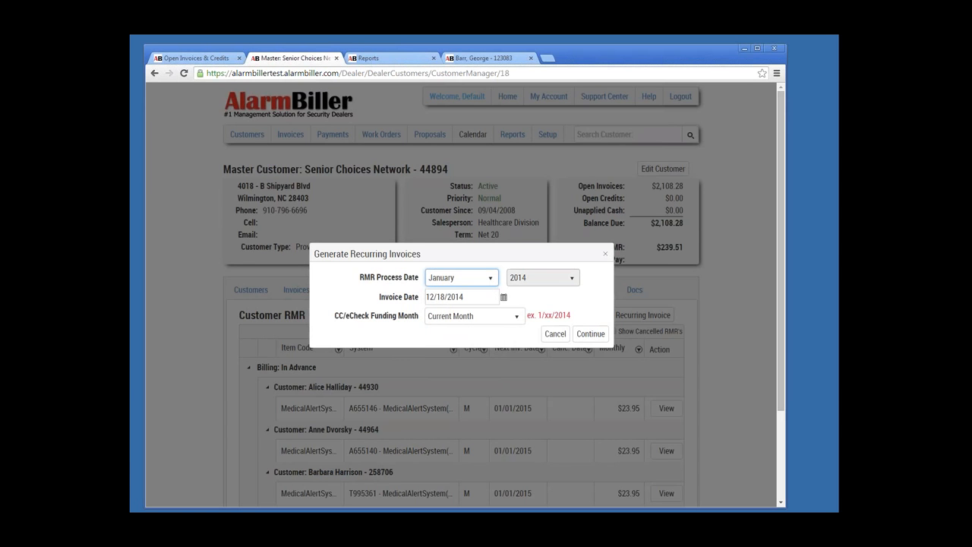
{"action": "left_click", "coordinate": [542, 278]}
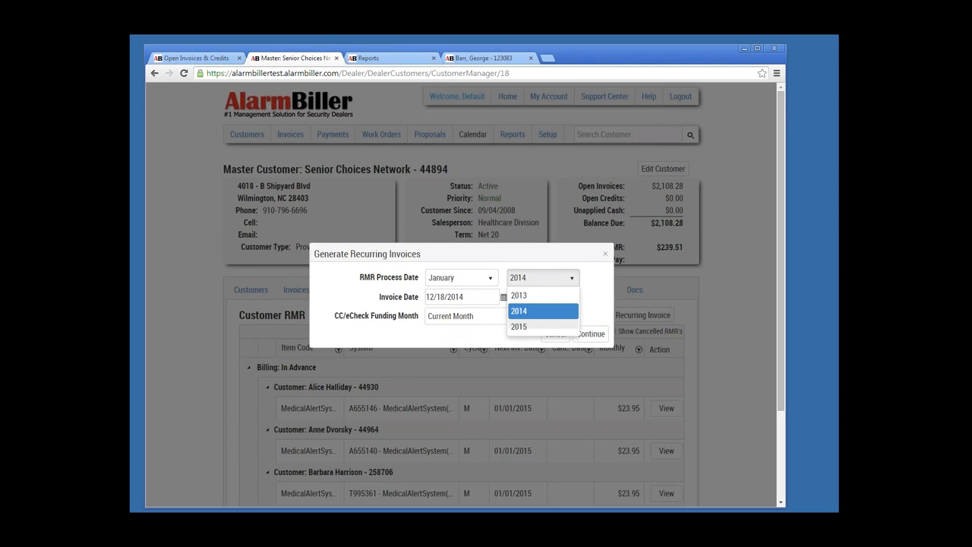
{"action": "left_click", "coordinate": [543, 326]}
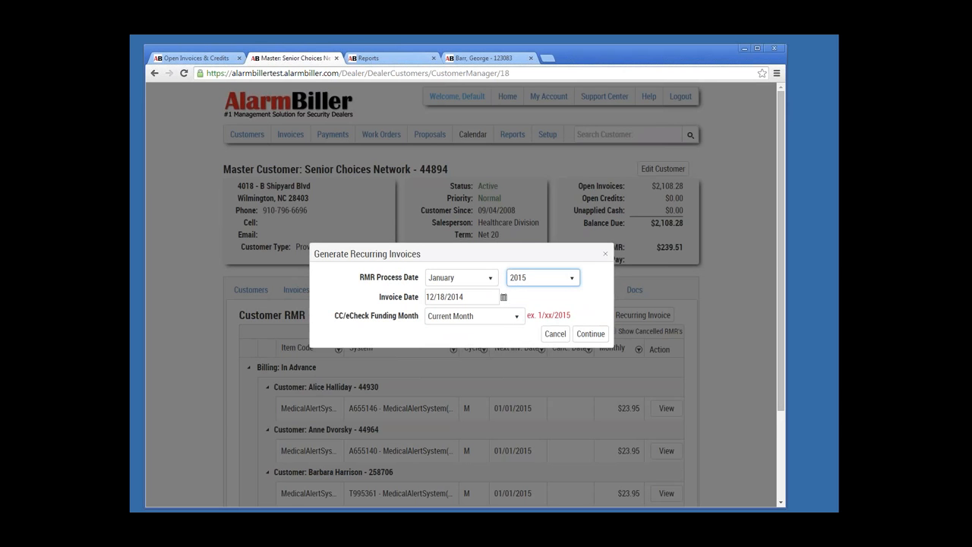
{"action": "left_click", "coordinate": [590, 333]}
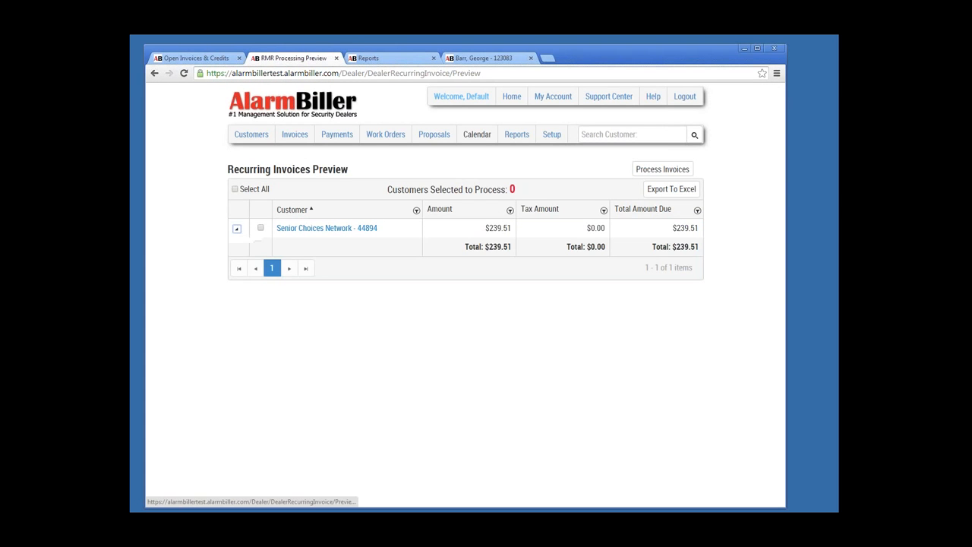
Step: Process Senior Choices Network's $239.51 recurring invoice and complete it with the memo
{"action": "left_click", "coordinate": [237, 228]}
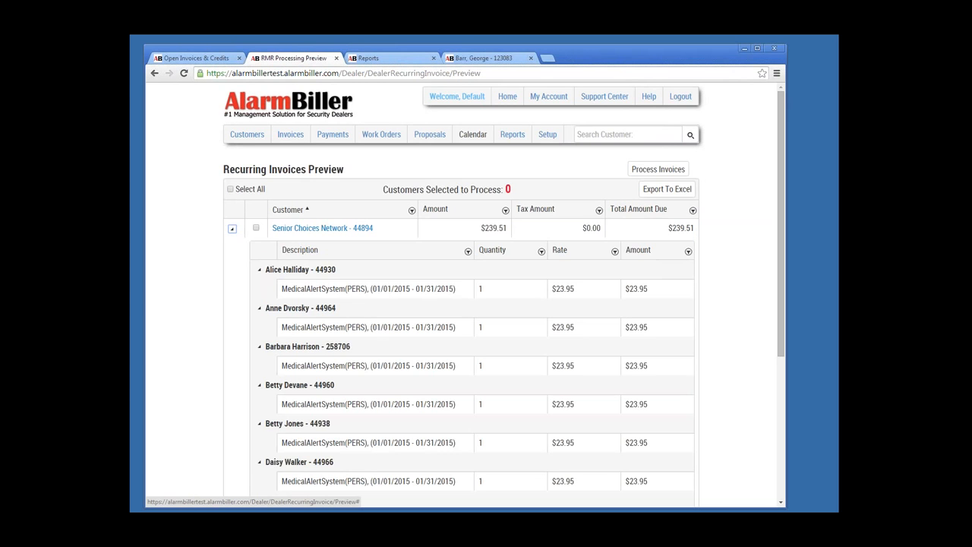
{"action": "scroll", "coordinate": [501, 296], "scroll_direction": "down", "scroll_amount": 2}
{"action": "scroll", "coordinate": [501, 296], "scroll_direction": "up", "scroll_amount": 2}
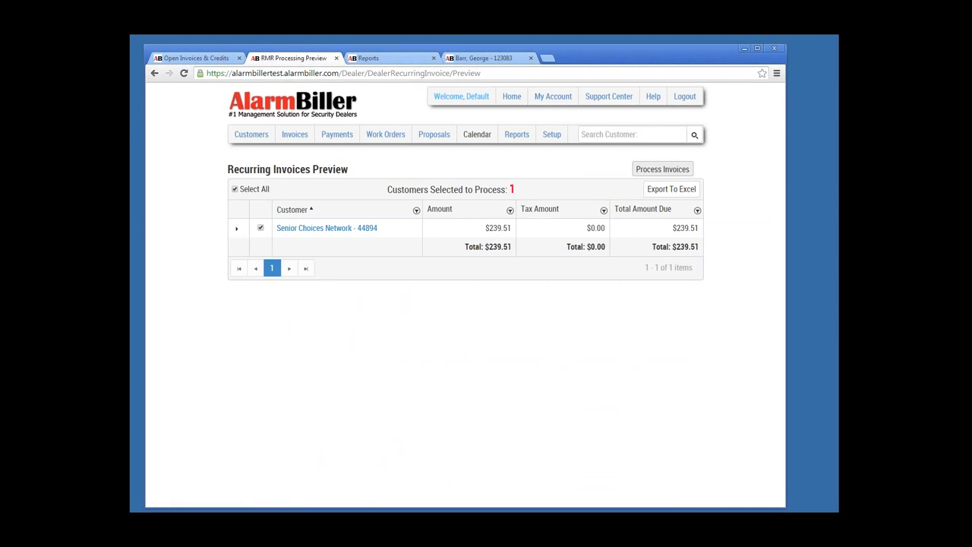
{"action": "left_click", "coordinate": [663, 169]}
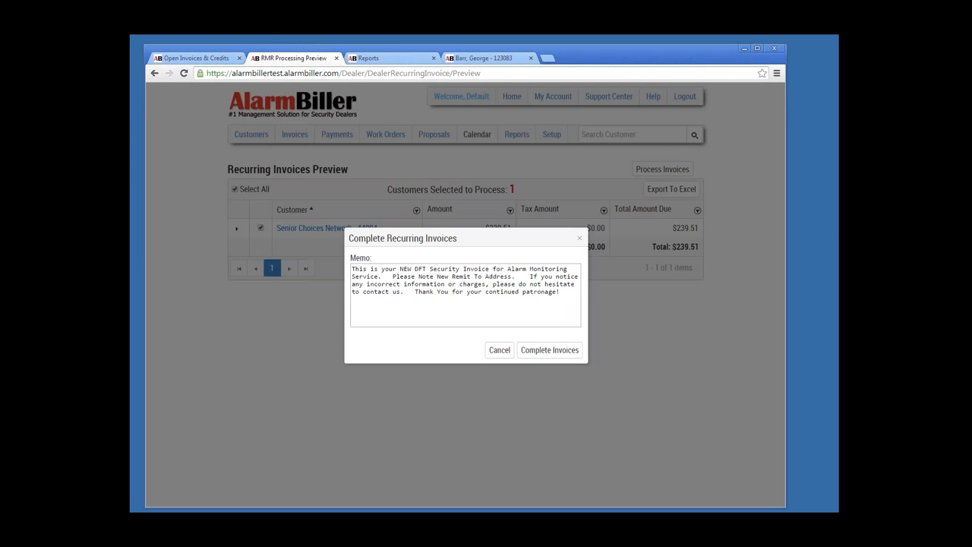
{"action": "left_click", "coordinate": [549, 350]}
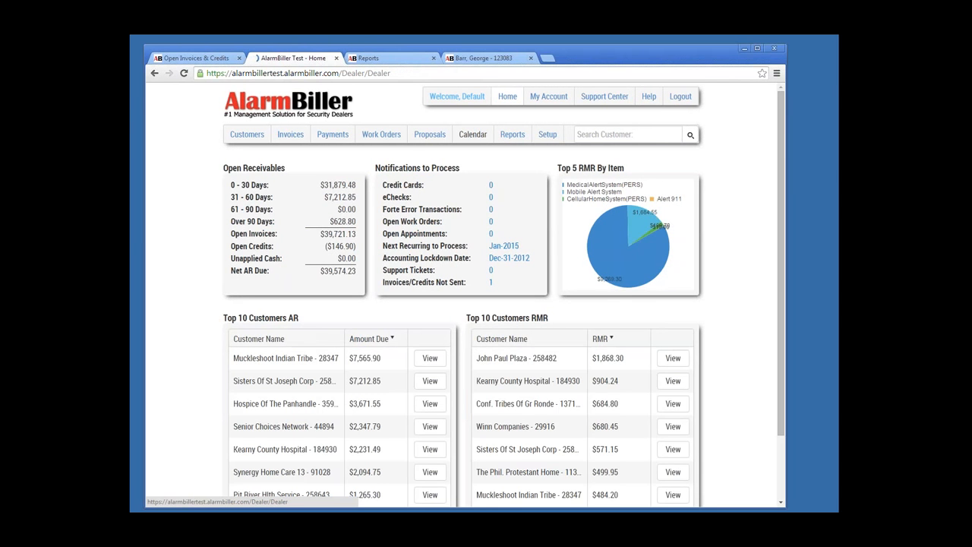
Step: Show the Invoices/Credits Not Delivered list holding invoice 17591 for $239.51
{"action": "left_click", "coordinate": [290, 135]}
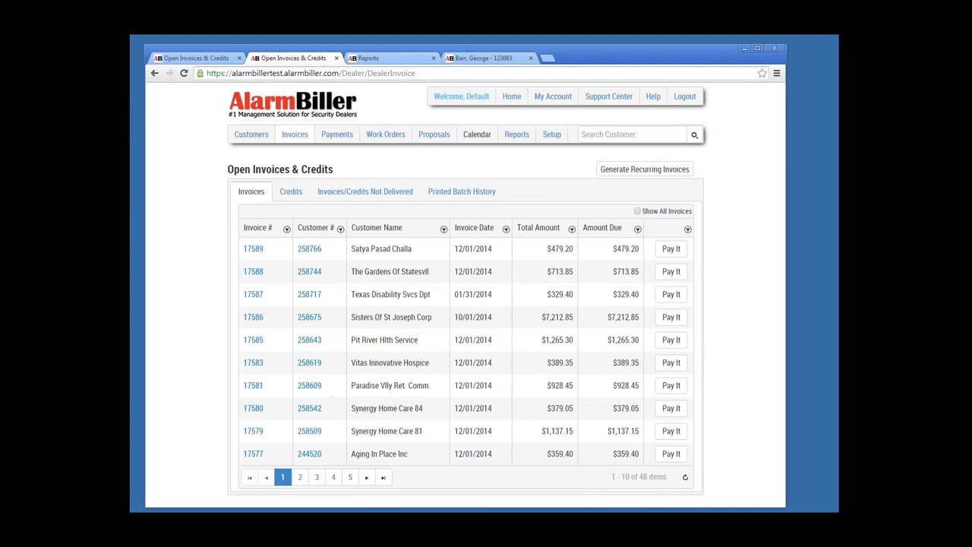
{"action": "left_click", "coordinate": [364, 192]}
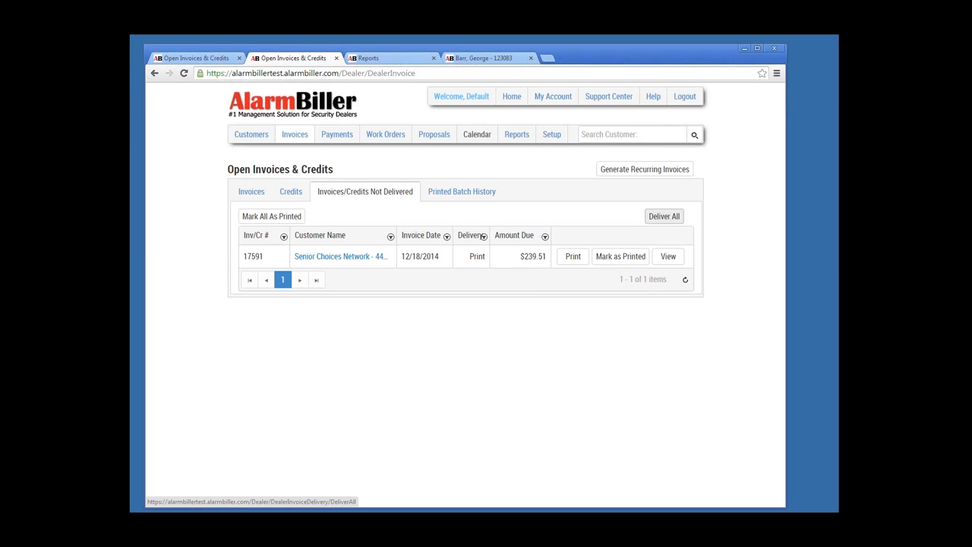
Step: Deliver all undelivered invoices, review the printed invoice 17591 PDF, and close it
{"action": "left_click", "coordinate": [664, 216]}
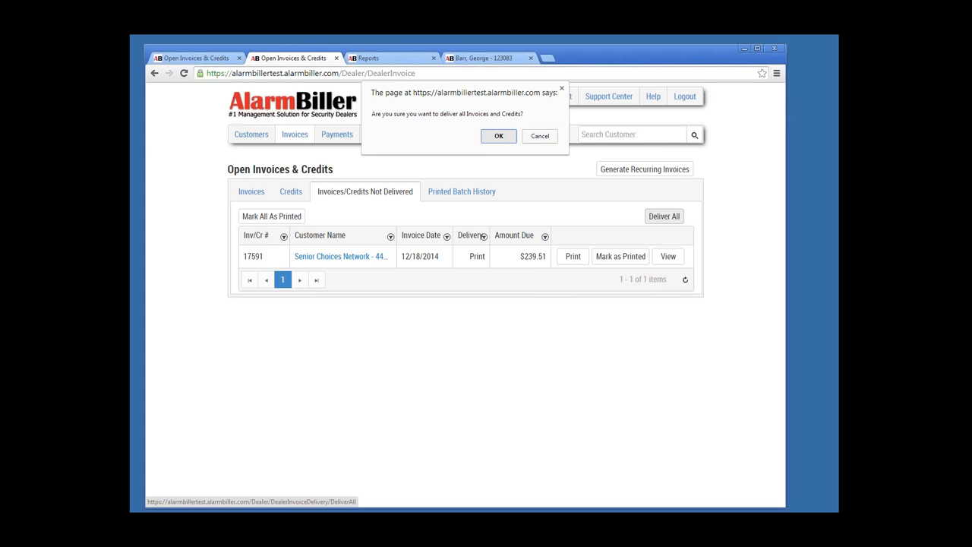
{"action": "left_click", "coordinate": [499, 135]}
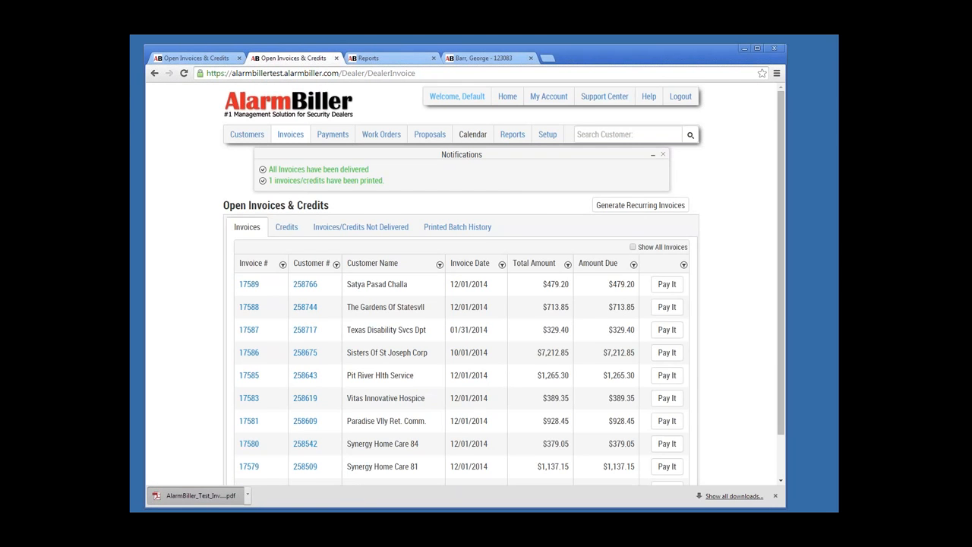
{"action": "left_click", "coordinate": [201, 496]}
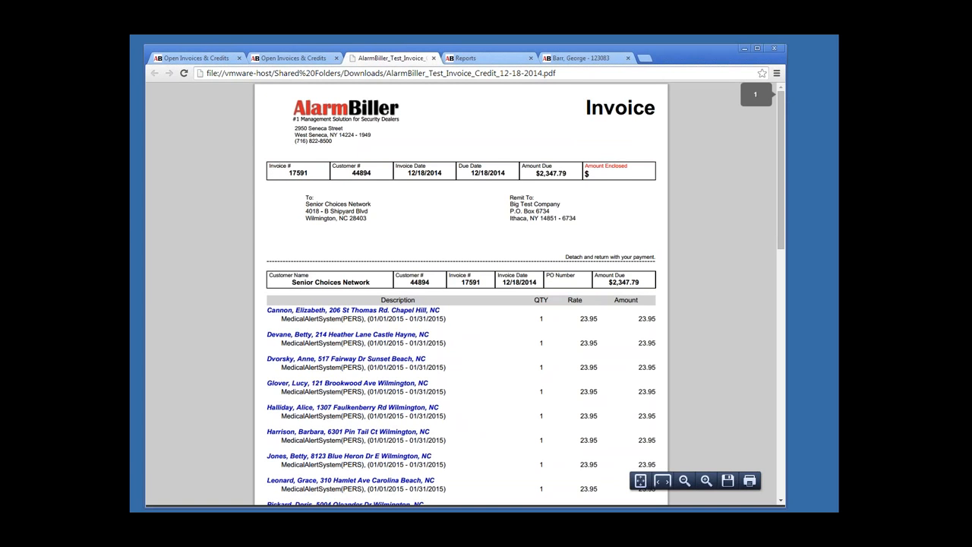
{"action": "scroll", "coordinate": [461, 304], "scroll_direction": "down", "scroll_amount": 4}
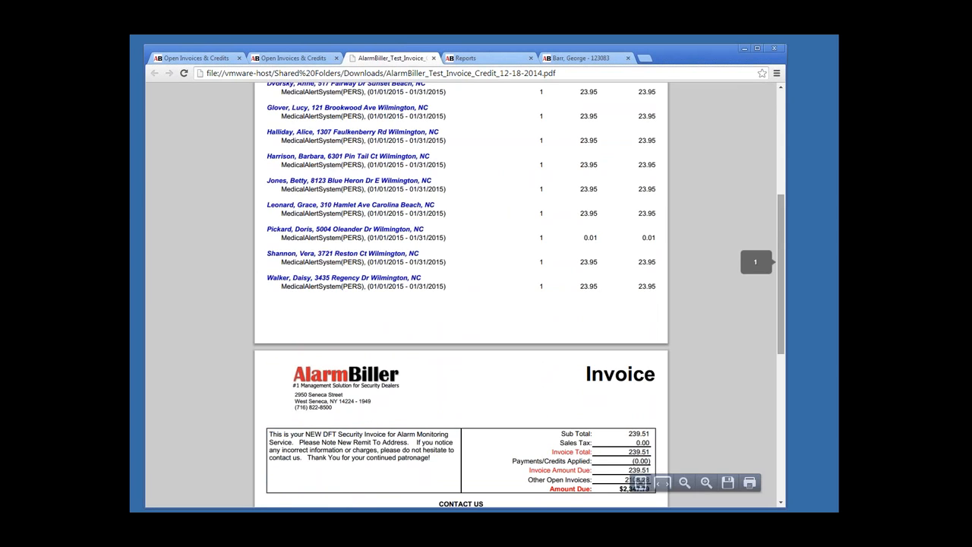
{"action": "scroll", "coordinate": [461, 304], "scroll_direction": "down", "scroll_amount": 5}
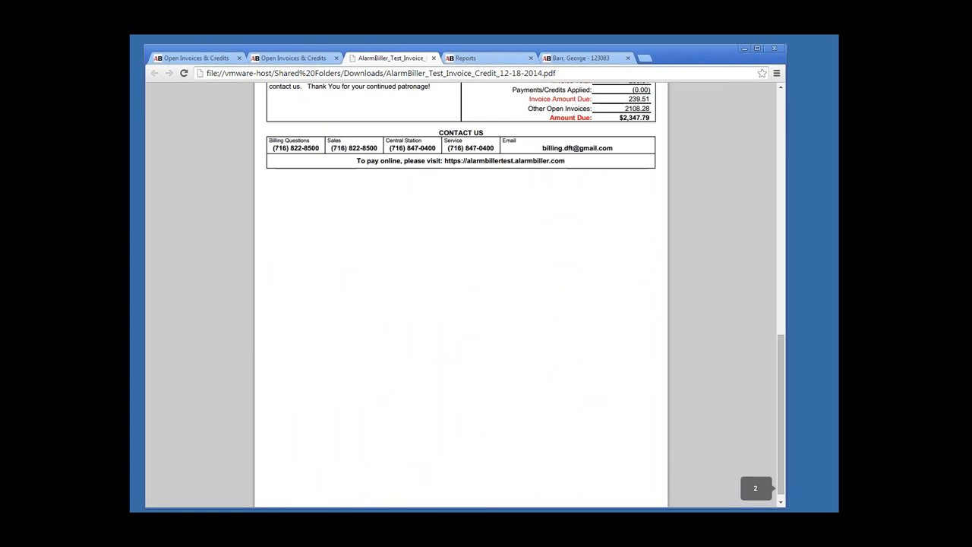
{"action": "left_click", "coordinate": [433, 58]}
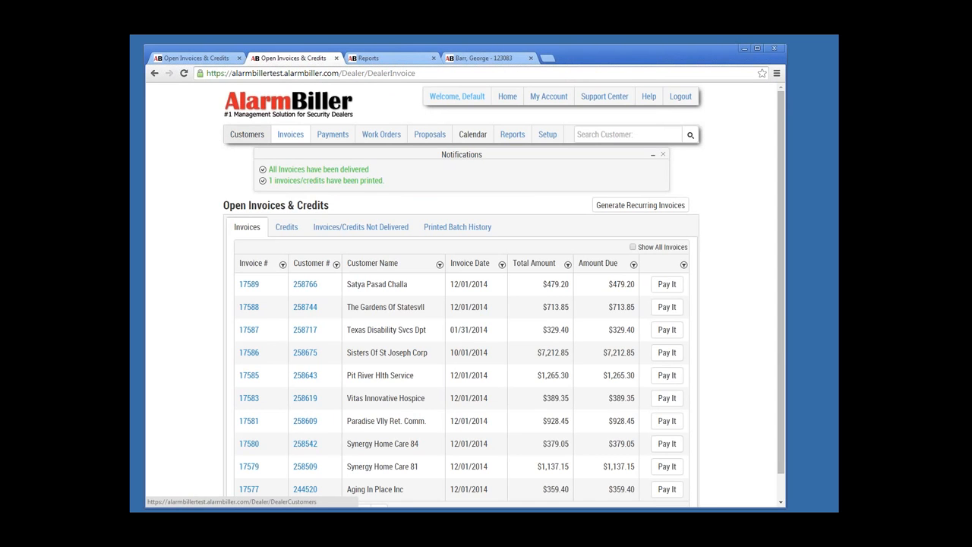
Step: Navigate through the Customers list to the Payments page listing deposits
{"action": "left_click", "coordinate": [247, 134]}
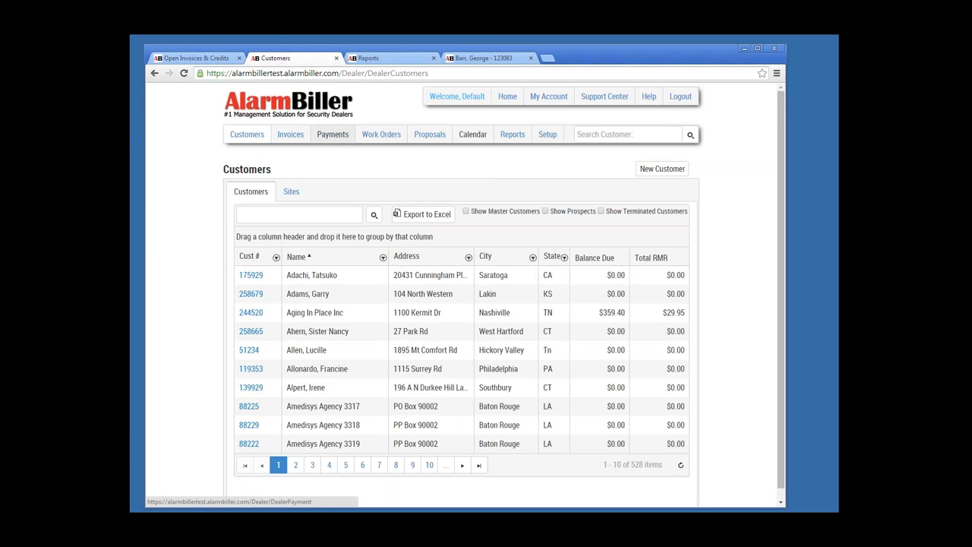
{"action": "left_click", "coordinate": [332, 135]}
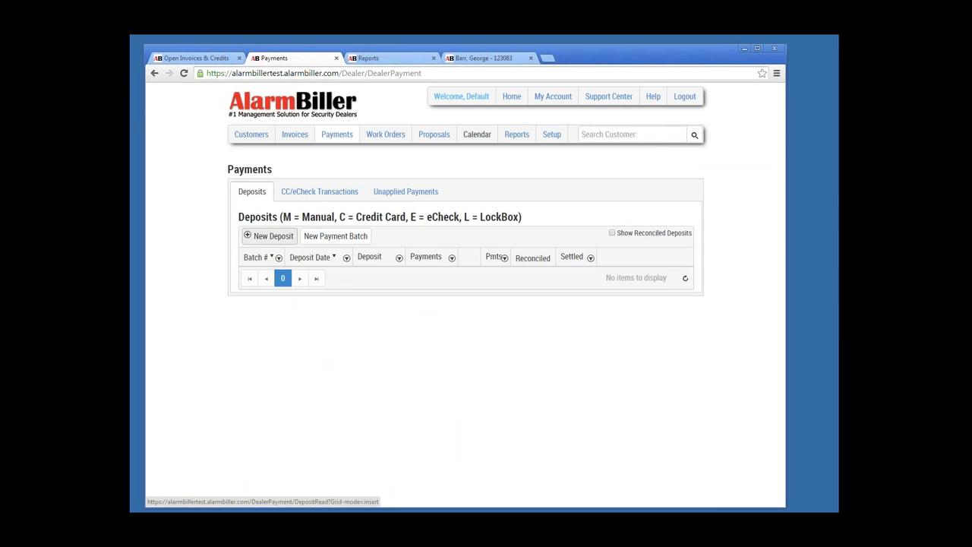
Step: Save a new $359.40 deposit batch and open it on the Add a Payment page
{"action": "left_click", "coordinate": [269, 236]}
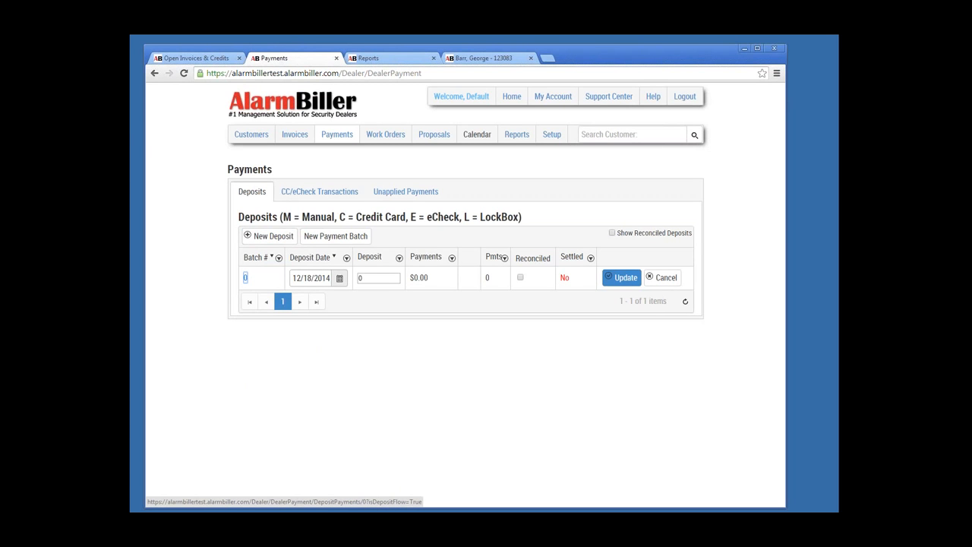
{"action": "left_click_drag", "start_coordinate": [368, 277], "coordinate": [347, 278]}
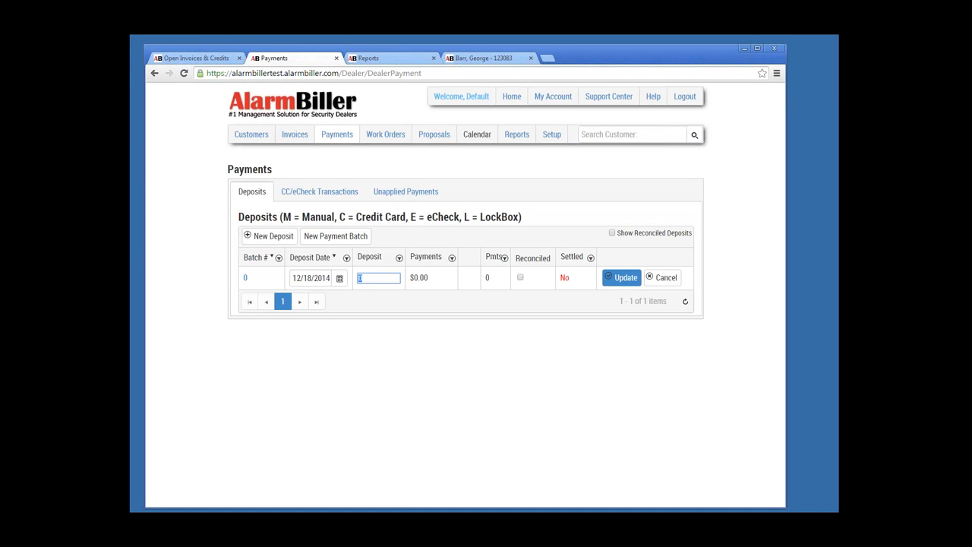
{"action": "type", "text": "359.40"}
{"action": "key", "text": "Tab"}
{"action": "left_click", "coordinate": [621, 277]}
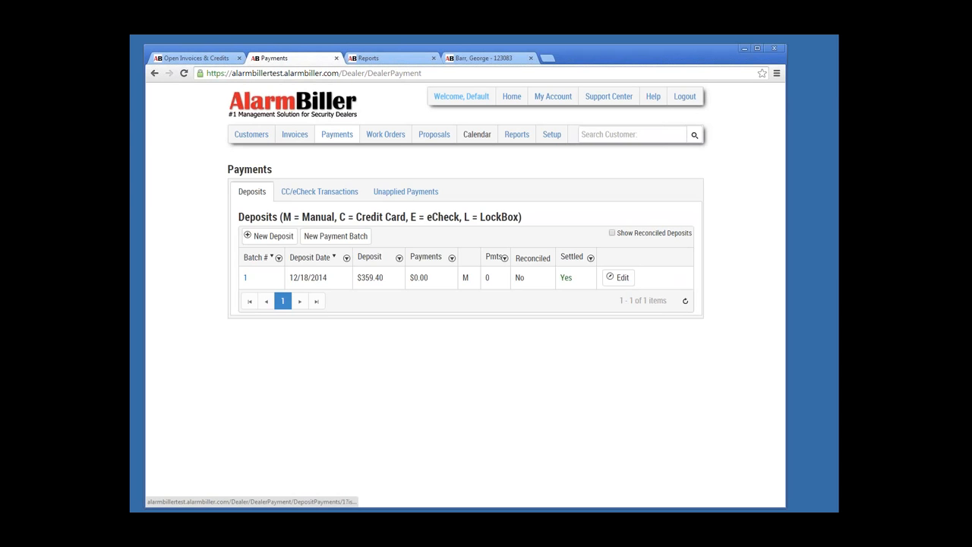
{"action": "left_click", "coordinate": [245, 277]}
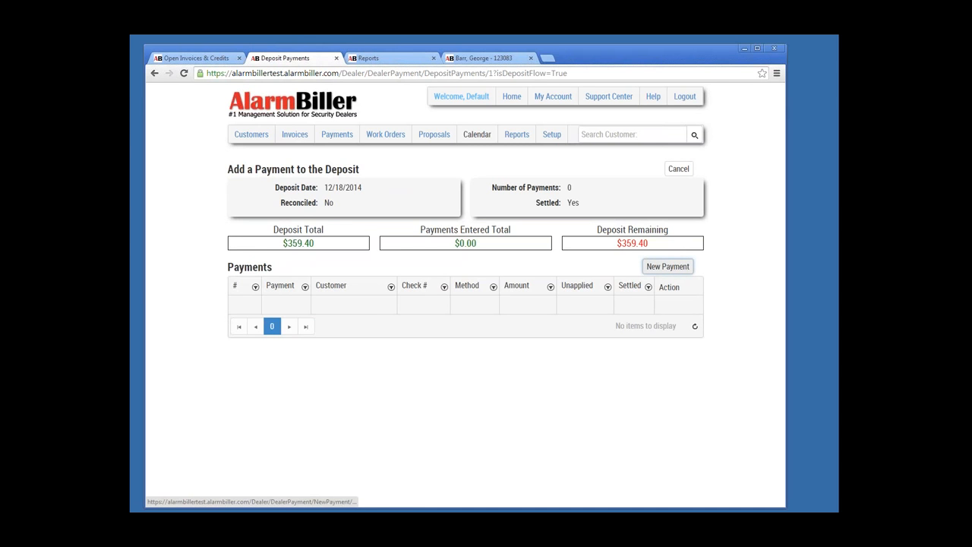
Step: Start a new payment with Aging In Place Inc, found by customer number, as payer
{"action": "left_click", "coordinate": [668, 265]}
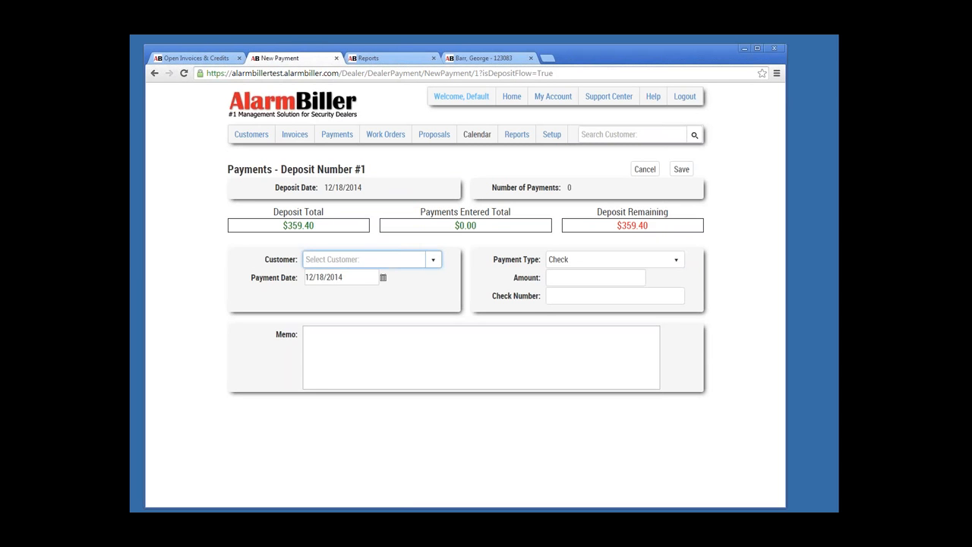
{"action": "left_click", "coordinate": [433, 259]}
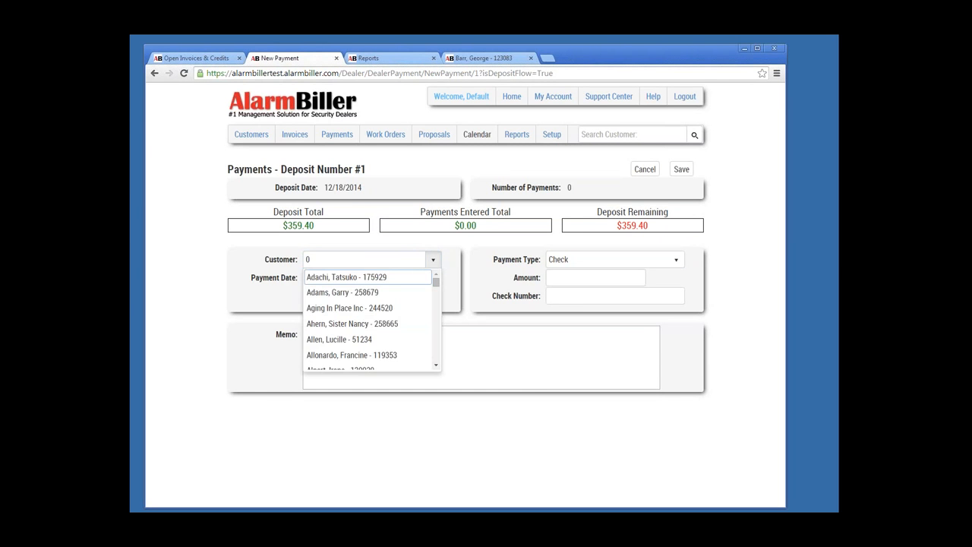
{"action": "scroll", "coordinate": [371, 319], "scroll_direction": "down", "scroll_amount": 15}
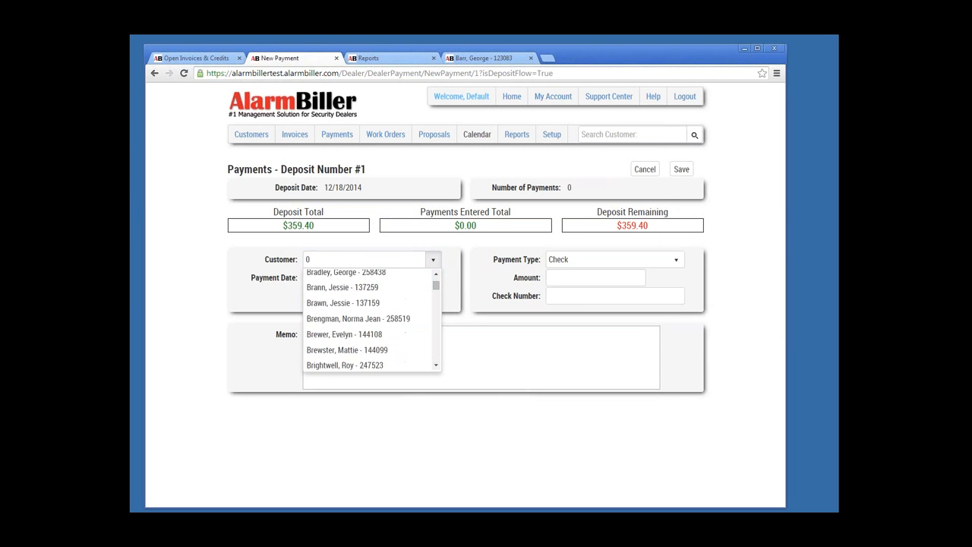
{"action": "scroll", "coordinate": [371, 319], "scroll_direction": "down", "scroll_amount": 2}
{"action": "double_click", "coordinate": [309, 260]}
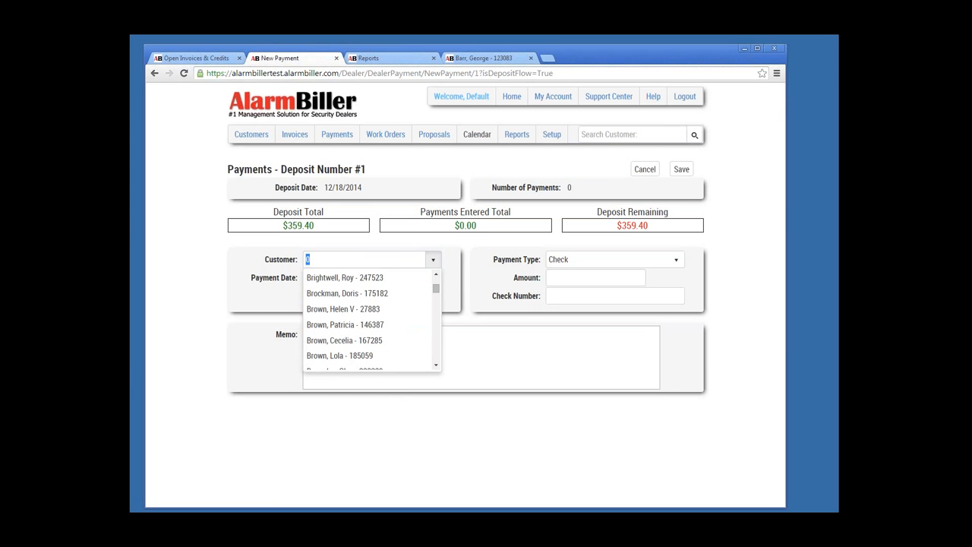
{"action": "type", "text": "244520"}
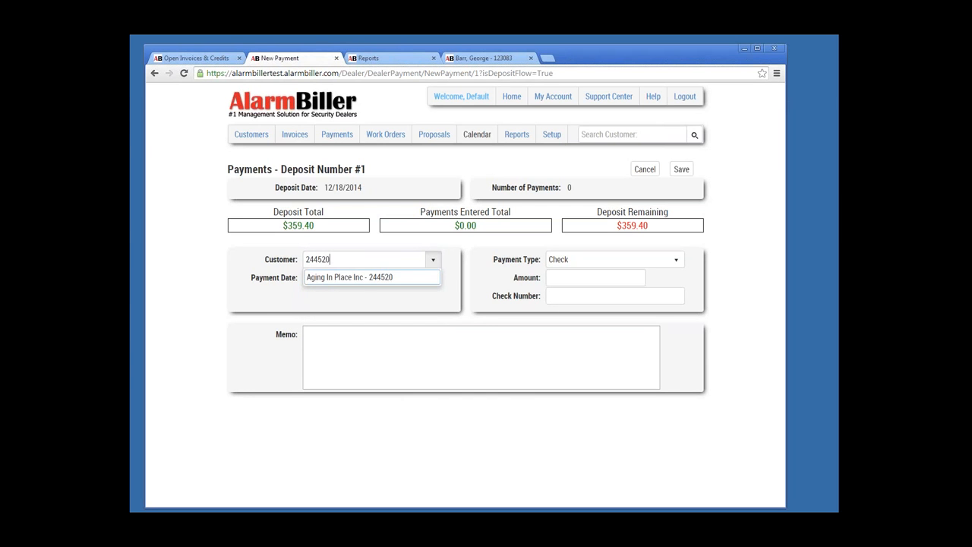
{"action": "key", "text": "Down"}
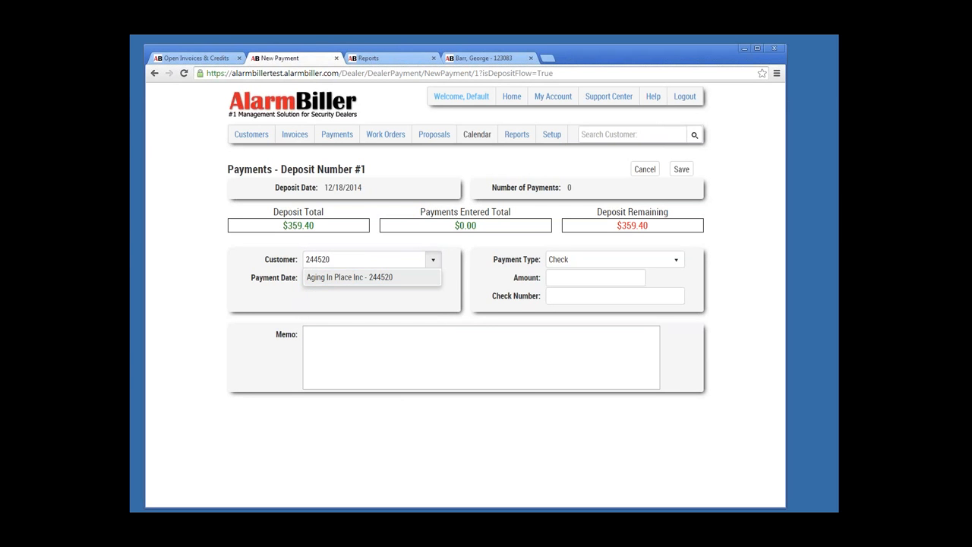
{"action": "key", "text": "Return"}
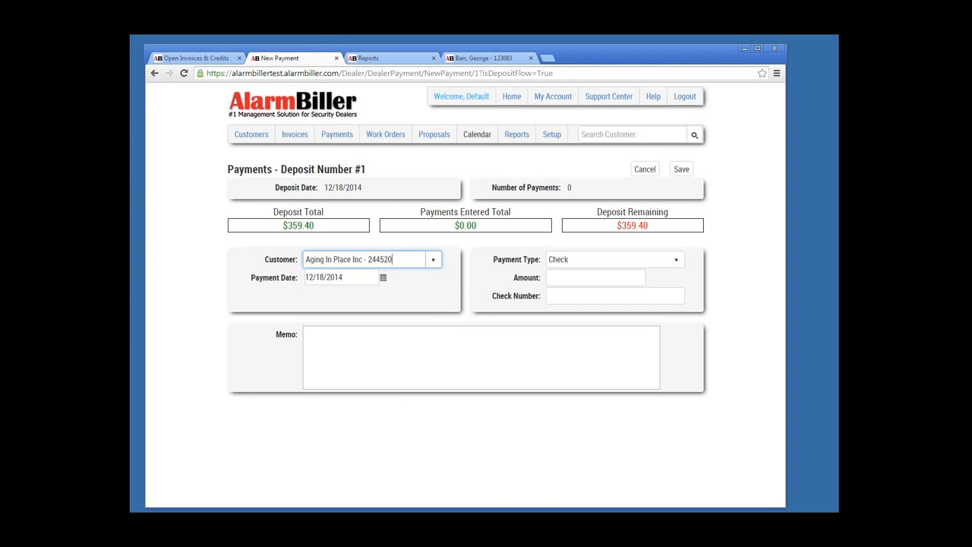
Step: Enter a $359.40 amount and the check number, then save the payment
{"action": "key", "text": "Tab"}
{"action": "key", "text": "Tab"}
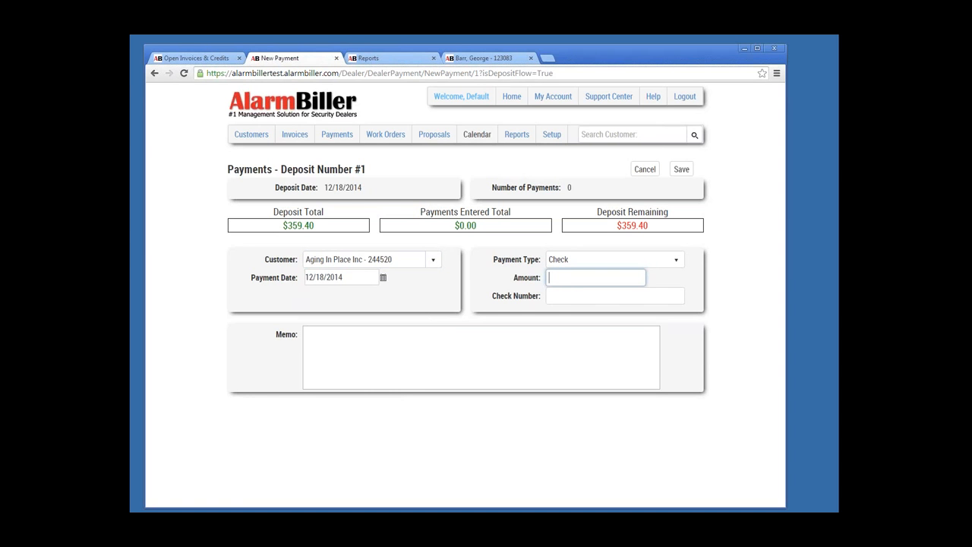
{"action": "type", "text": "359.40"}
{"action": "key", "text": "Tab"}
{"action": "type", "text": "454645"}
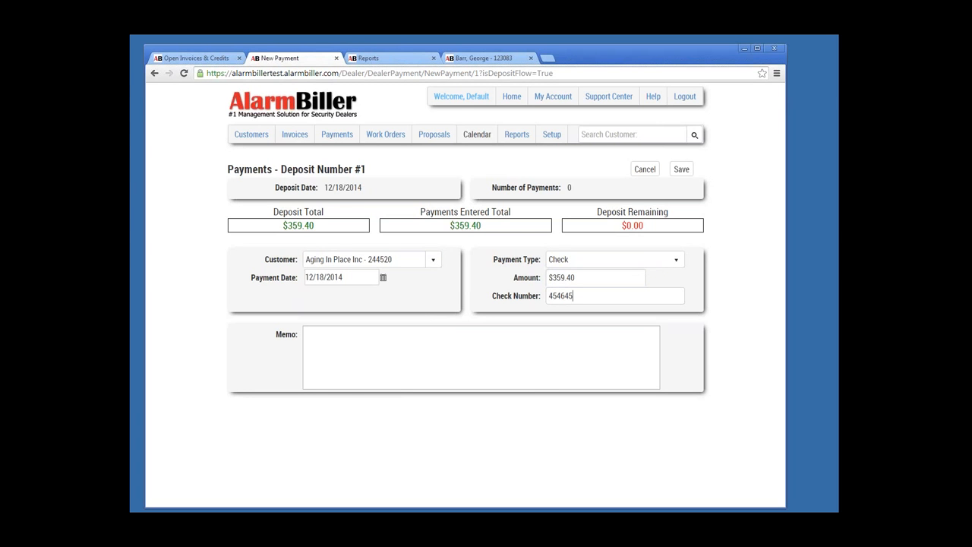
{"action": "left_click", "coordinate": [681, 169]}
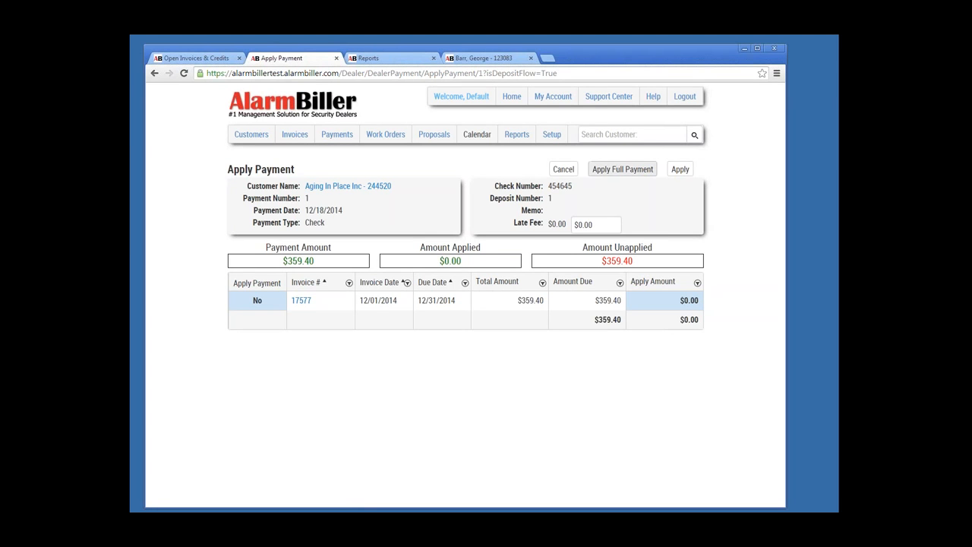
Step: Apply the full $359.40 to invoice 17577, then reopen the deposit from the deposits list
{"action": "left_click", "coordinate": [623, 170]}
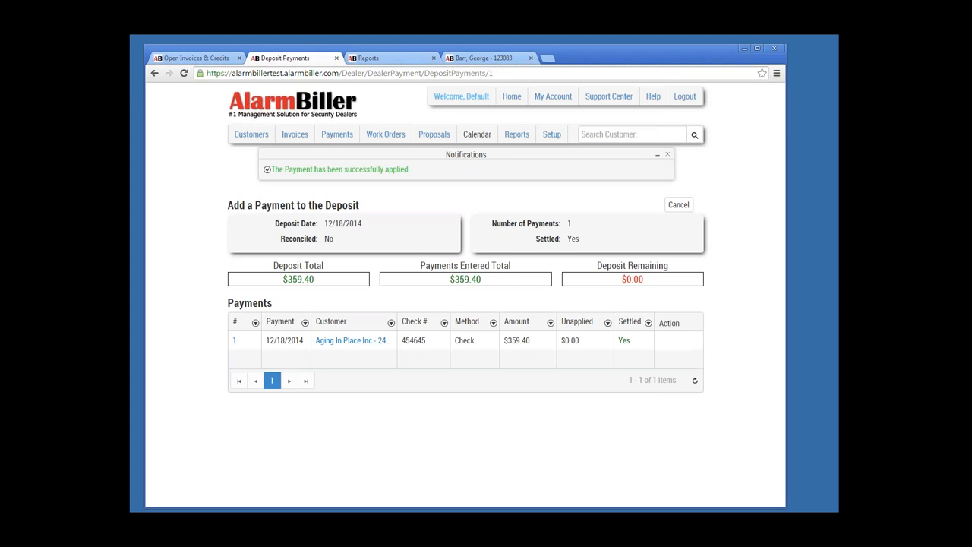
{"action": "left_click", "coordinate": [678, 204]}
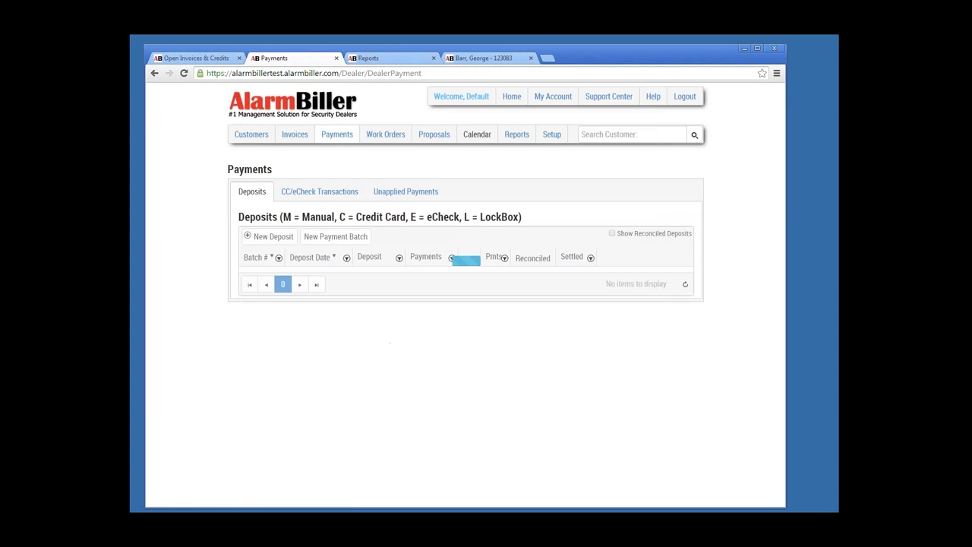
{"action": "left_click", "coordinate": [618, 278]}
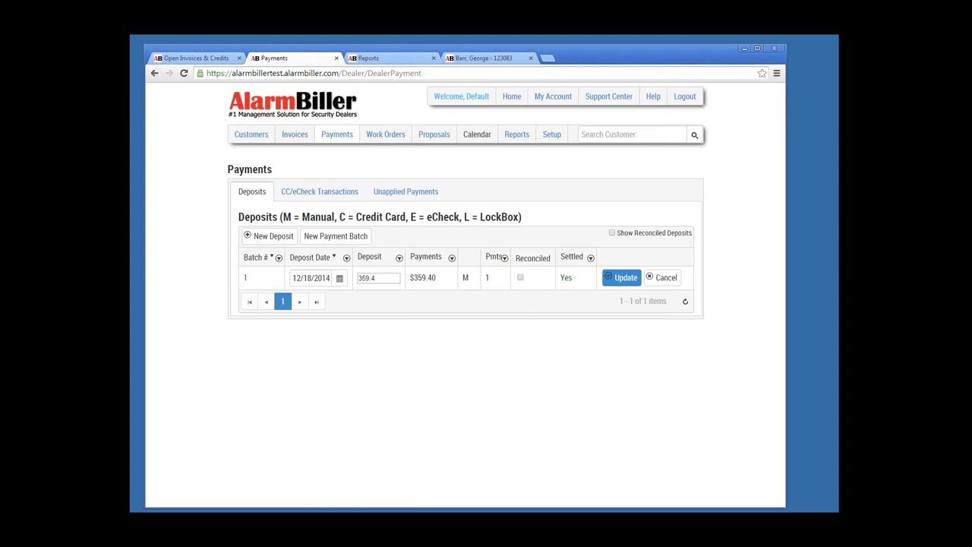
Step: Cancel the deposit edit and open Aging In Place Inc's record via customer number search
{"action": "left_click", "coordinate": [663, 278]}
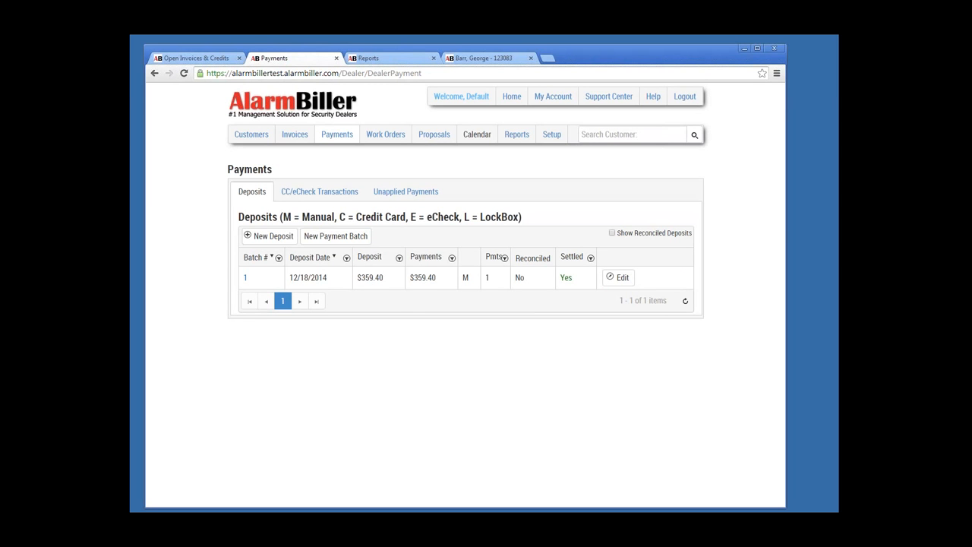
{"action": "left_click", "coordinate": [632, 134]}
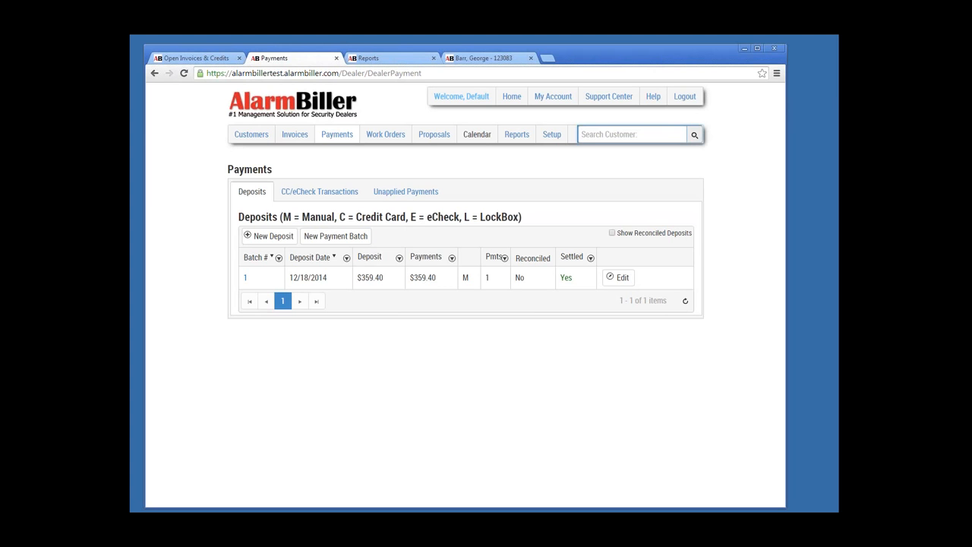
{"action": "type", "text": "244520"}
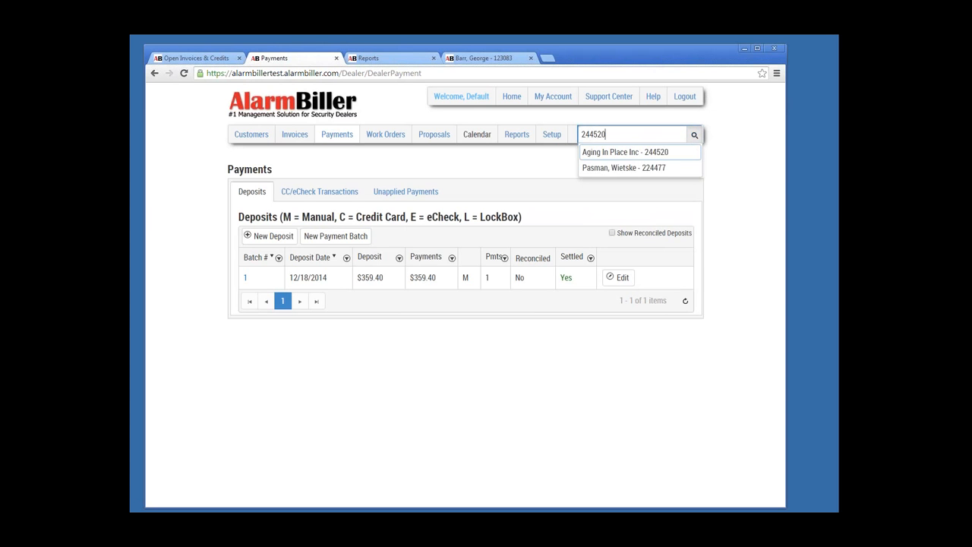
{"action": "key", "text": "Return"}
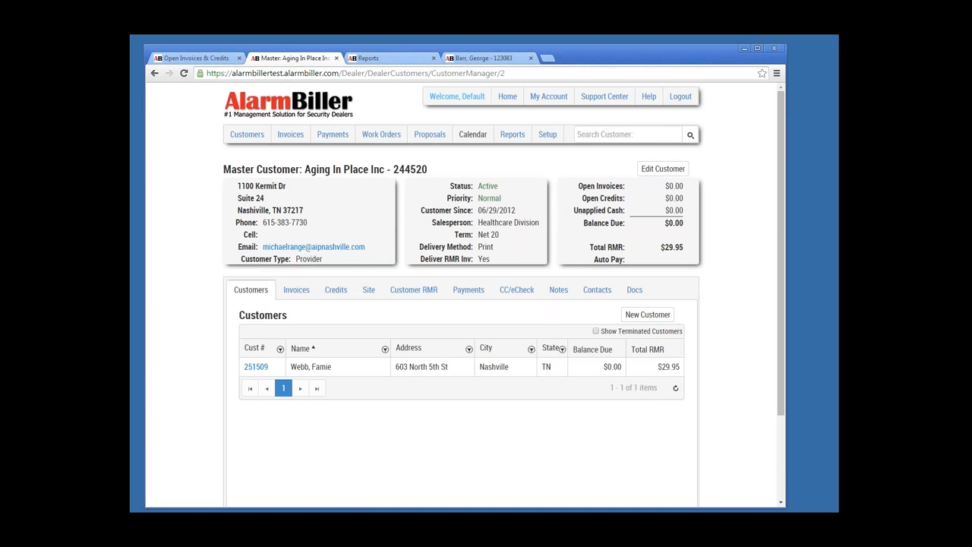
Step: Open payment 1, the $359.40 check, from Aging In Place Inc's Payments tab
{"action": "left_click", "coordinate": [296, 289]}
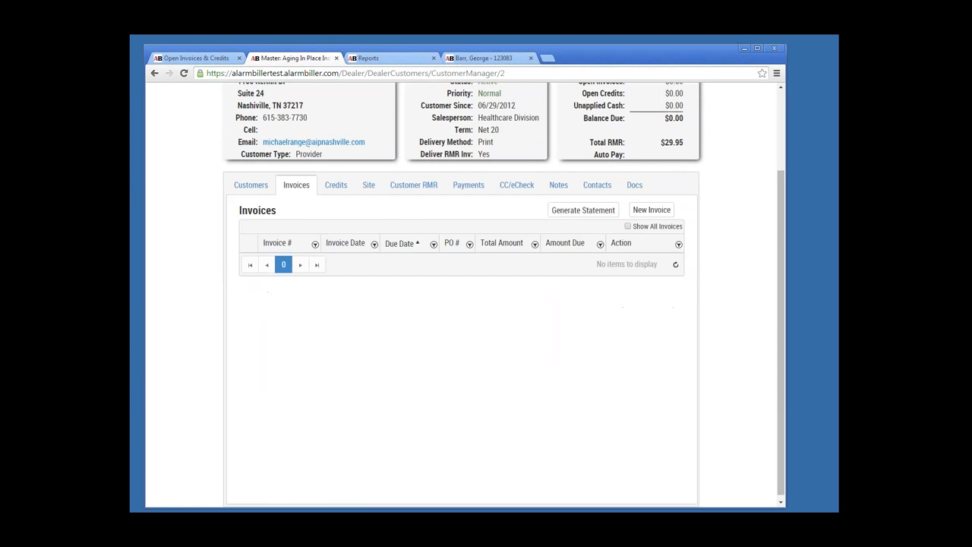
{"action": "scroll", "coordinate": [369, 290], "scroll_direction": "up", "scroll_amount": 2}
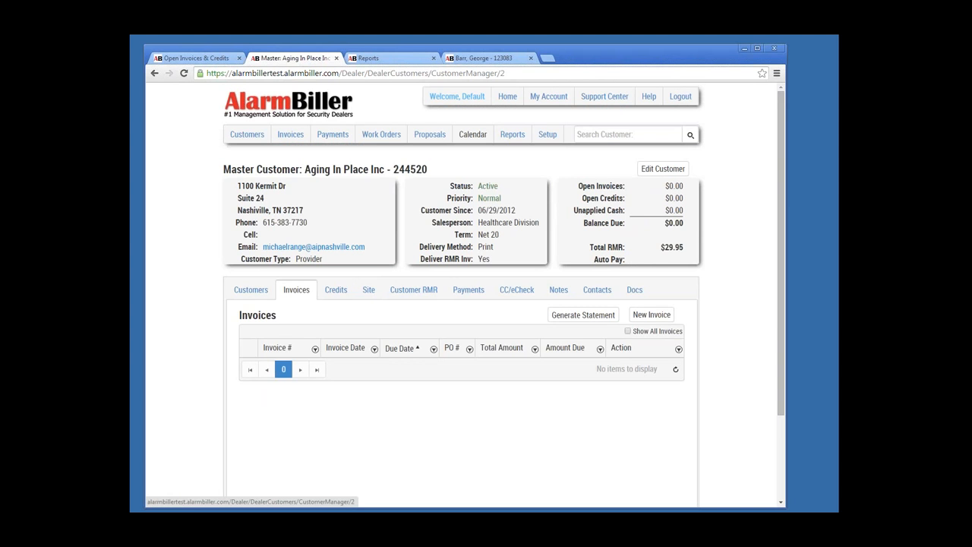
{"action": "left_click", "coordinate": [468, 289]}
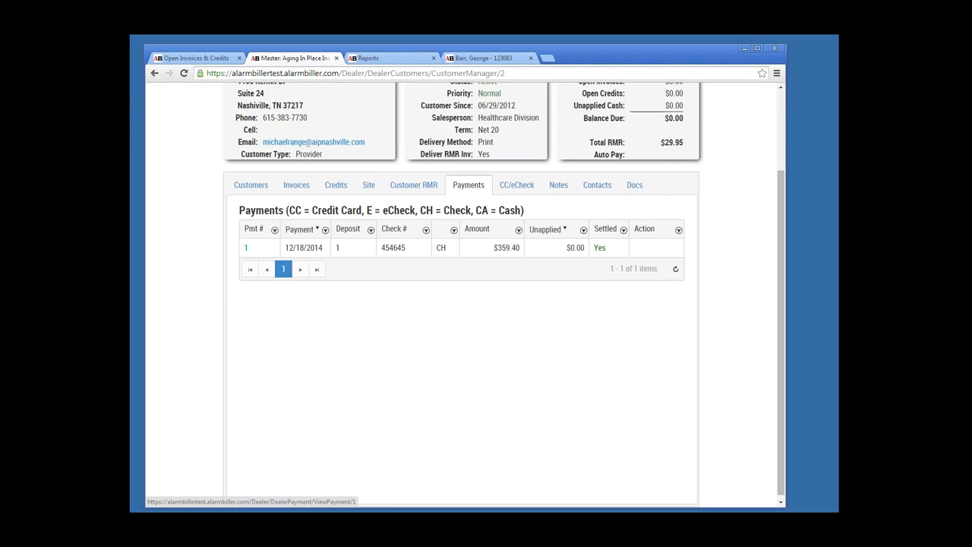
{"action": "left_click", "coordinate": [245, 248]}
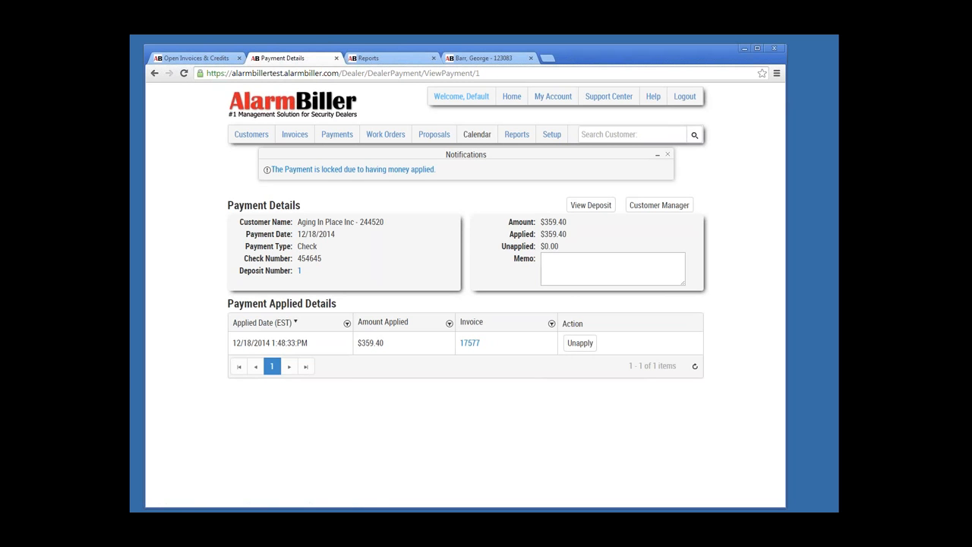
Step: List all of Aging In Place Inc's invoices, including paid ones, and view invoice 17577
{"action": "left_click", "coordinate": [659, 205]}
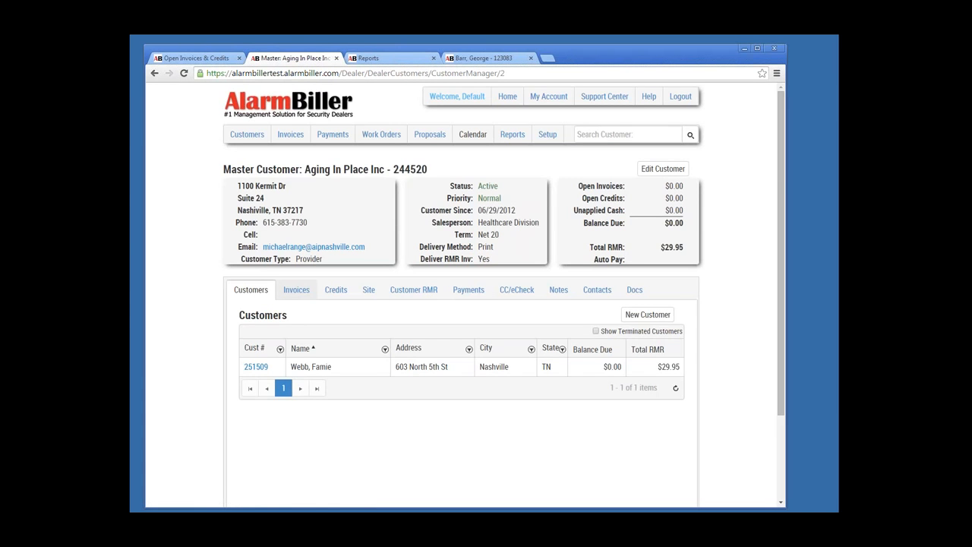
{"action": "left_click", "coordinate": [296, 290]}
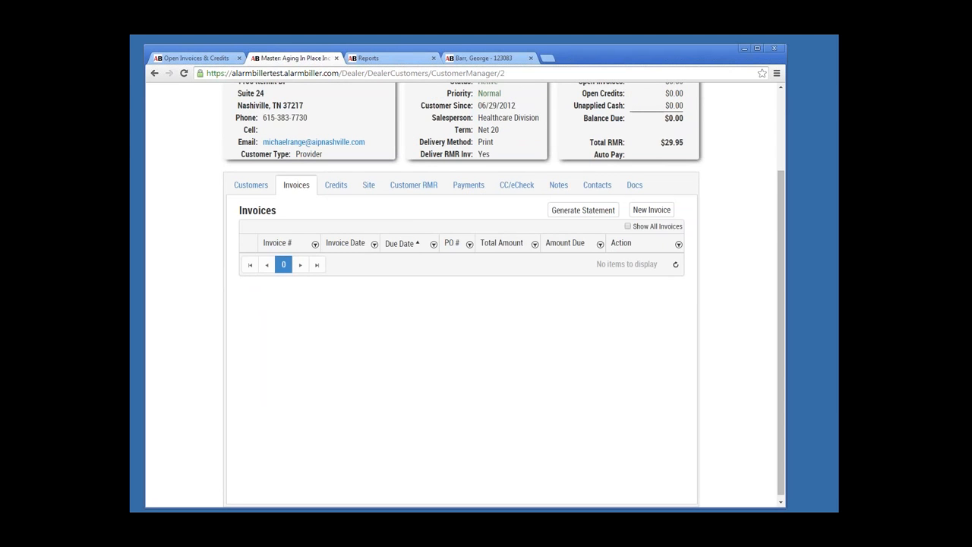
{"action": "left_click", "coordinate": [627, 226]}
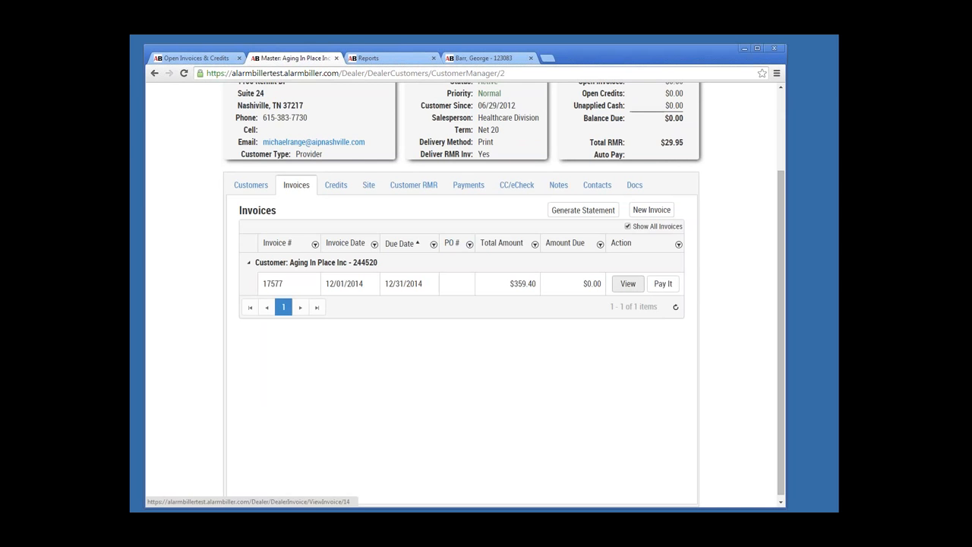
{"action": "left_click", "coordinate": [628, 283]}
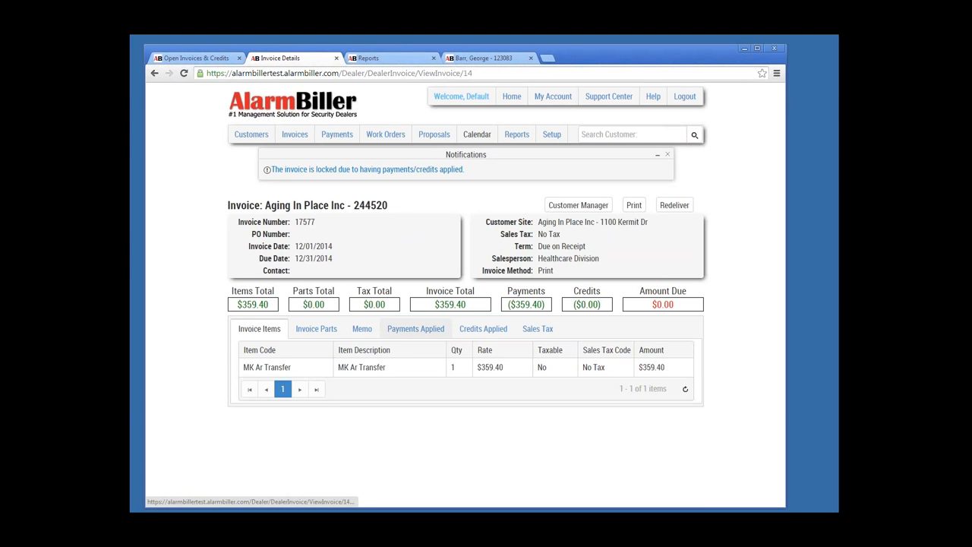
Step: Unapply the $359.40 payment from invoice 17577, then reopen invoice 17577
{"action": "left_click", "coordinate": [415, 328]}
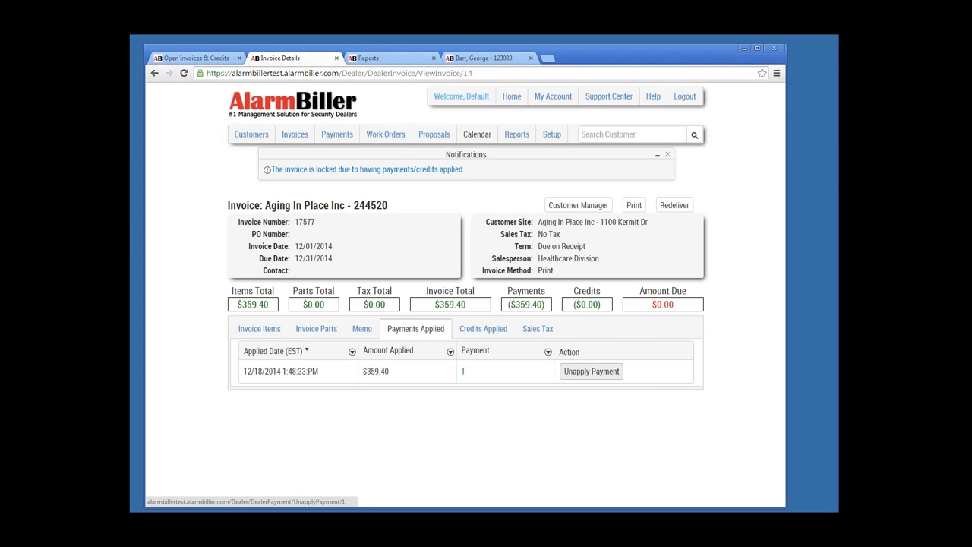
{"action": "left_click", "coordinate": [592, 371]}
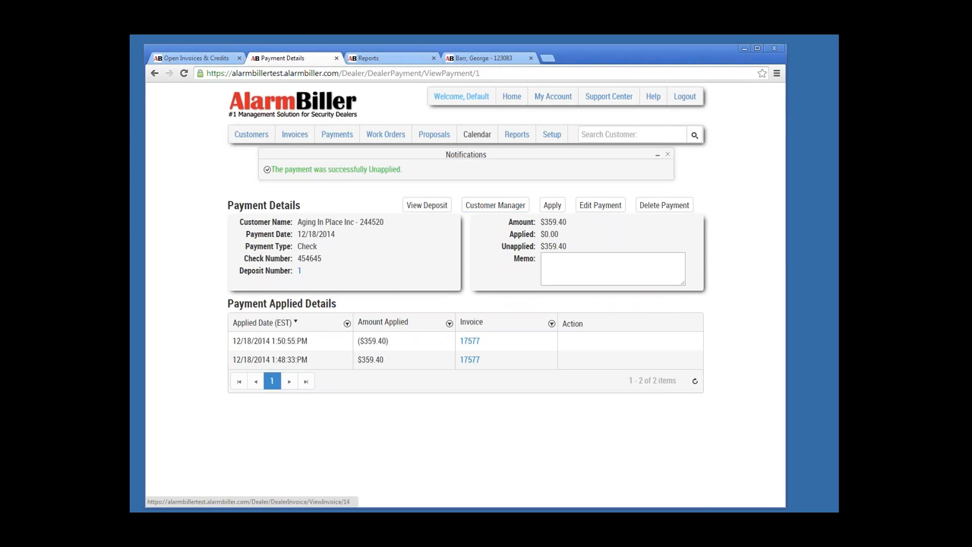
{"action": "left_click", "coordinate": [469, 341]}
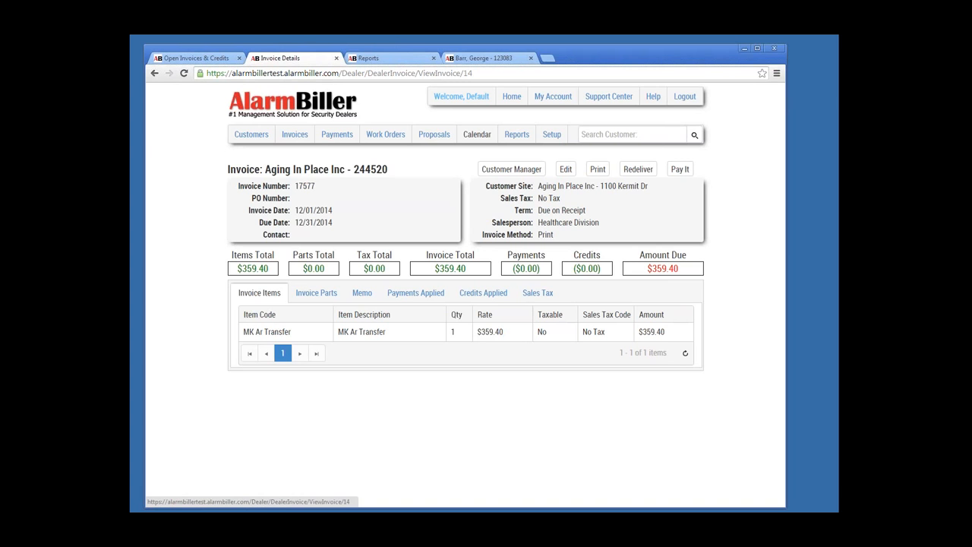
{"action": "left_click", "coordinate": [511, 169]}
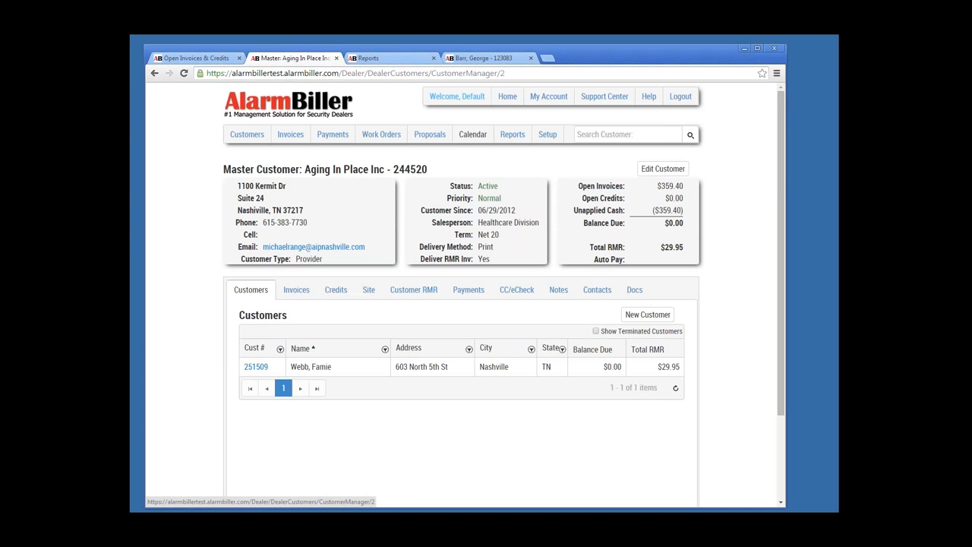
{"action": "left_click", "coordinate": [296, 289]}
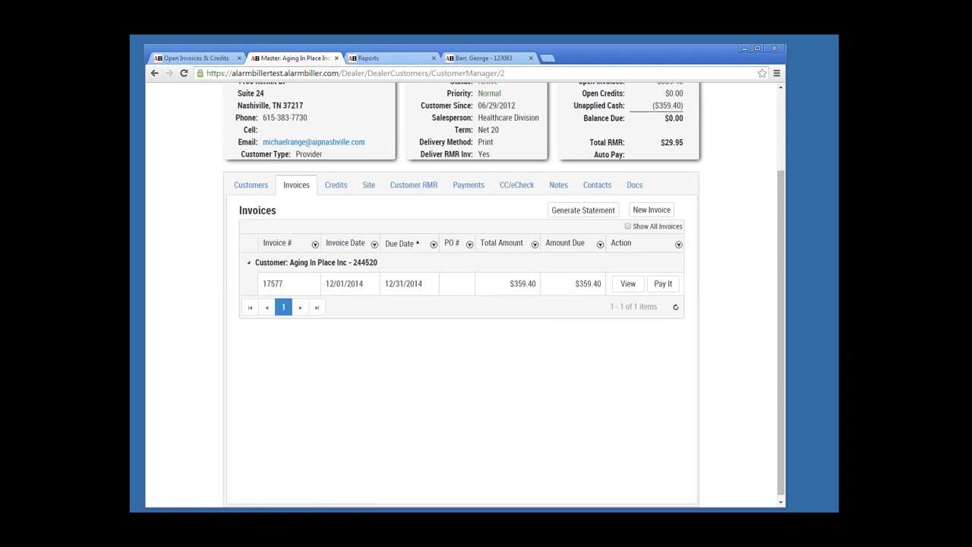
{"action": "scroll", "coordinate": [461, 294], "scroll_direction": "up", "scroll_amount": 2}
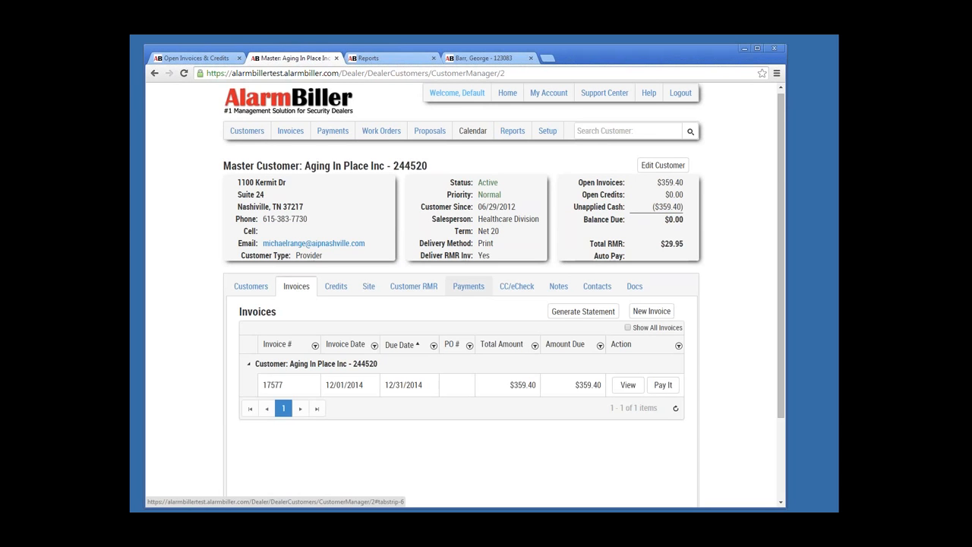
{"action": "left_click", "coordinate": [468, 285]}
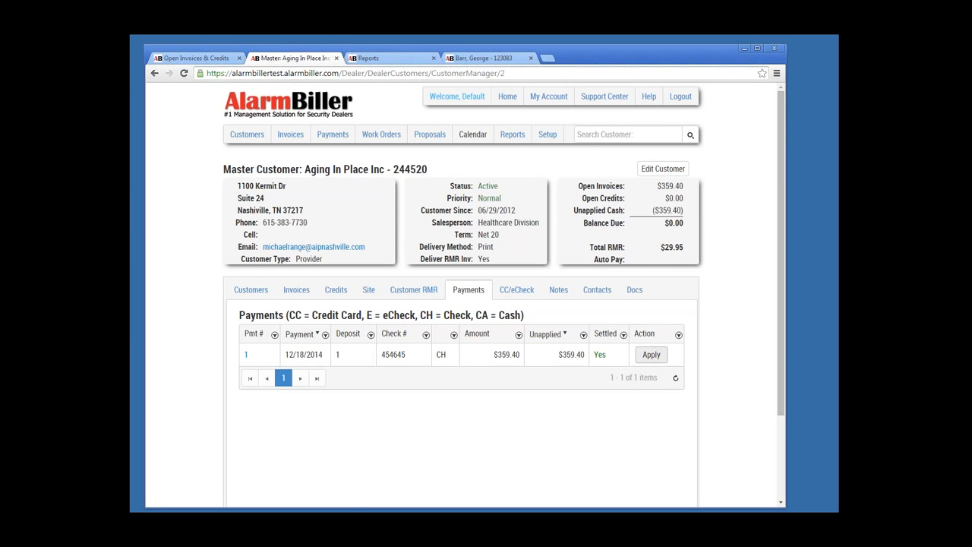
{"action": "left_click", "coordinate": [651, 355]}
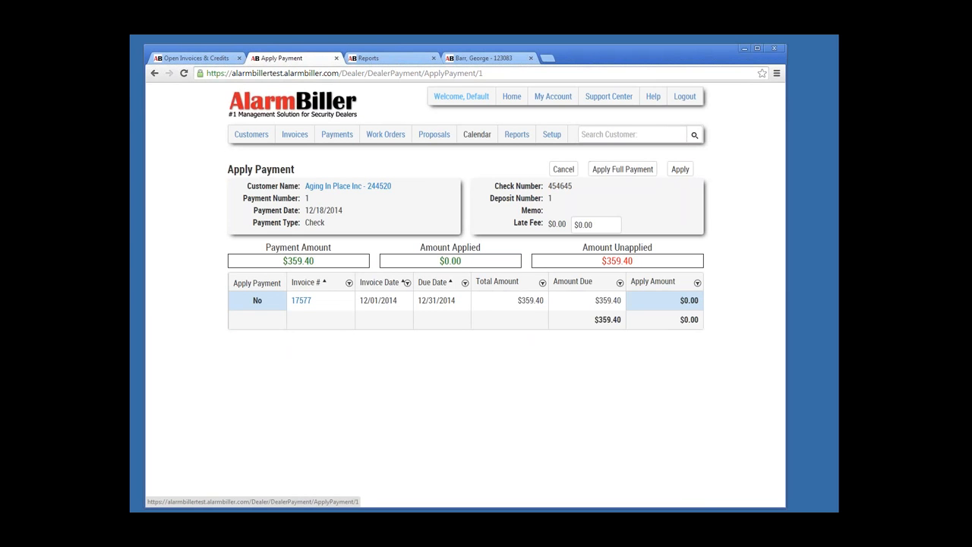
Step: Apply 359.40 to invoice 17577 and save the payment application
{"action": "left_click", "coordinate": [664, 301]}
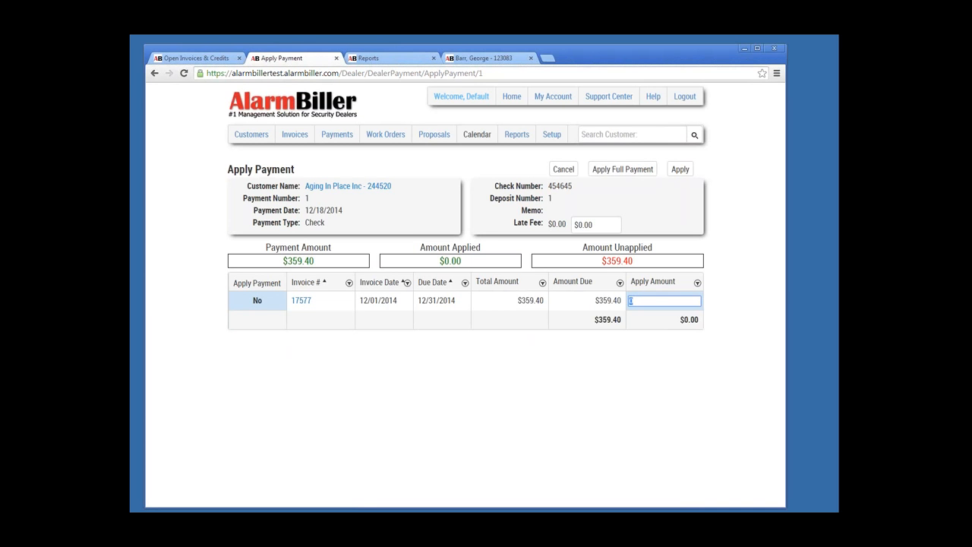
{"action": "type", "text": "359.40"}
{"action": "key", "text": "Tab"}
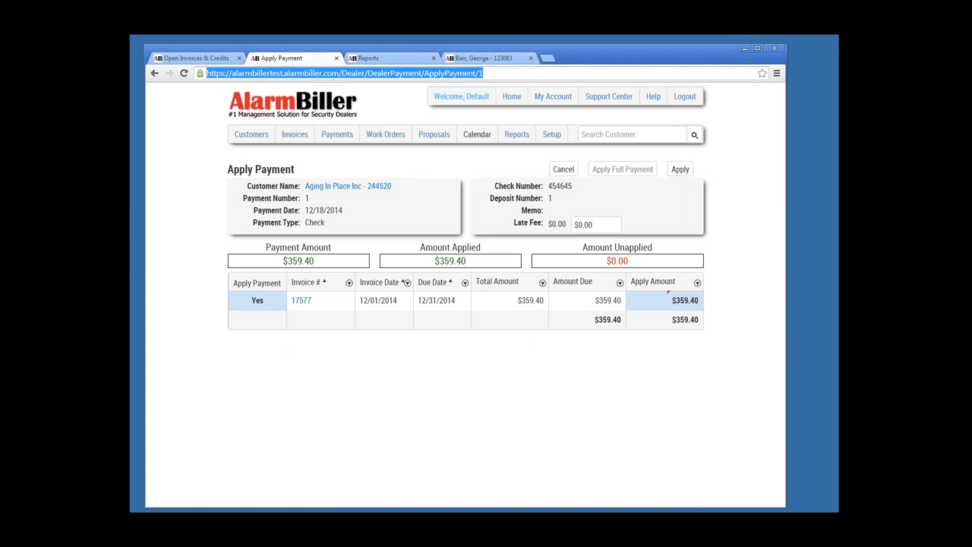
{"action": "left_click", "coordinate": [680, 169]}
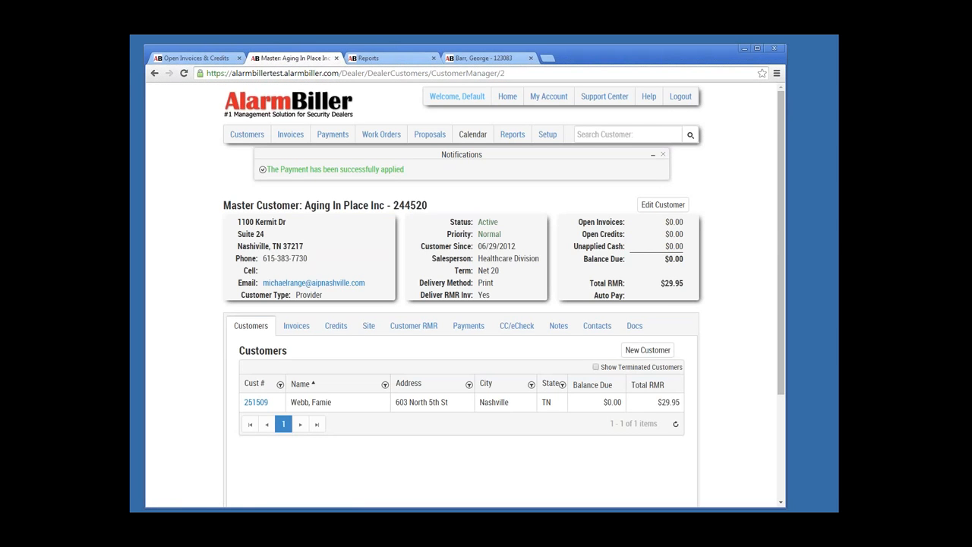
Step: Verify no invoices remain open and the payment shows $0.00 unapplied
{"action": "left_click", "coordinate": [296, 325]}
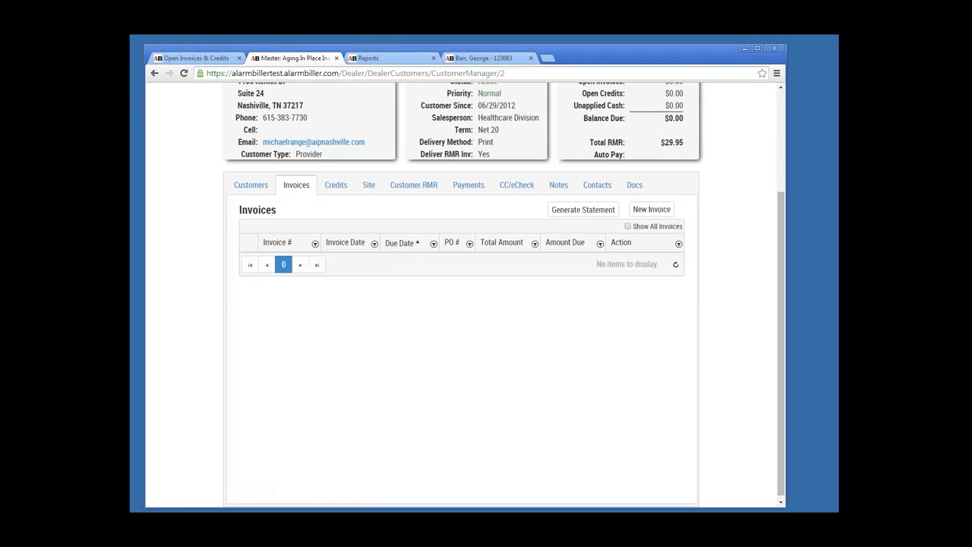
{"action": "scroll", "coordinate": [414, 325], "scroll_direction": "up", "scroll_amount": 3}
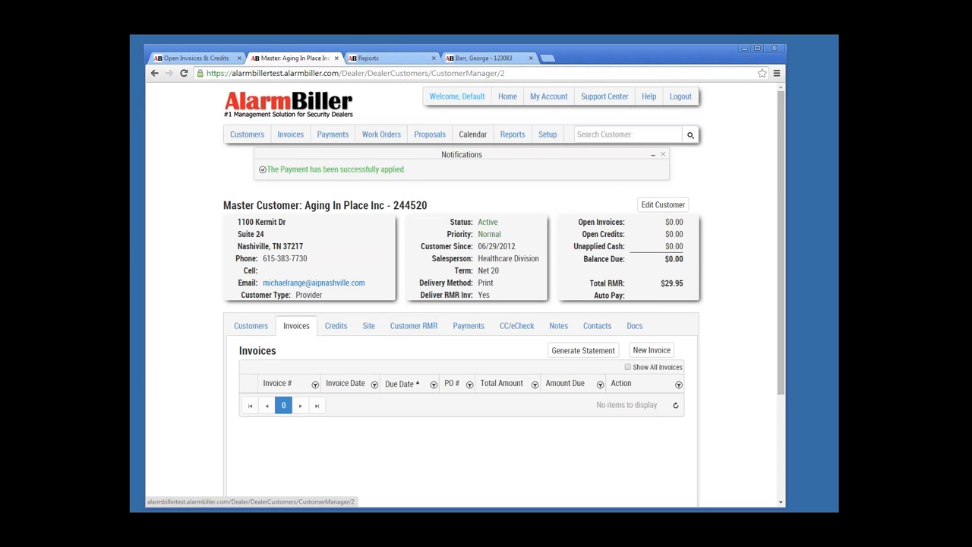
{"action": "left_click", "coordinate": [469, 325]}
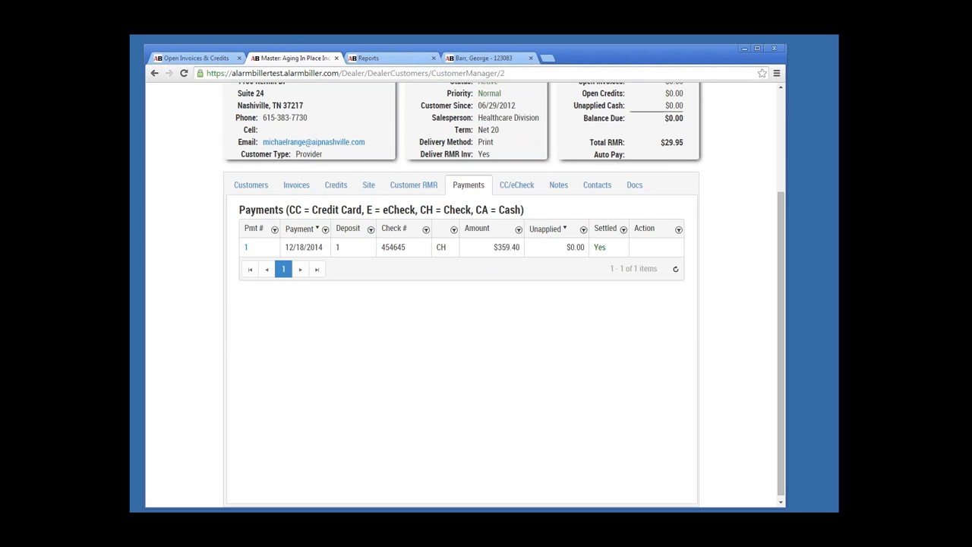
{"action": "scroll", "coordinate": [461, 304], "scroll_direction": "up", "scroll_amount": 3}
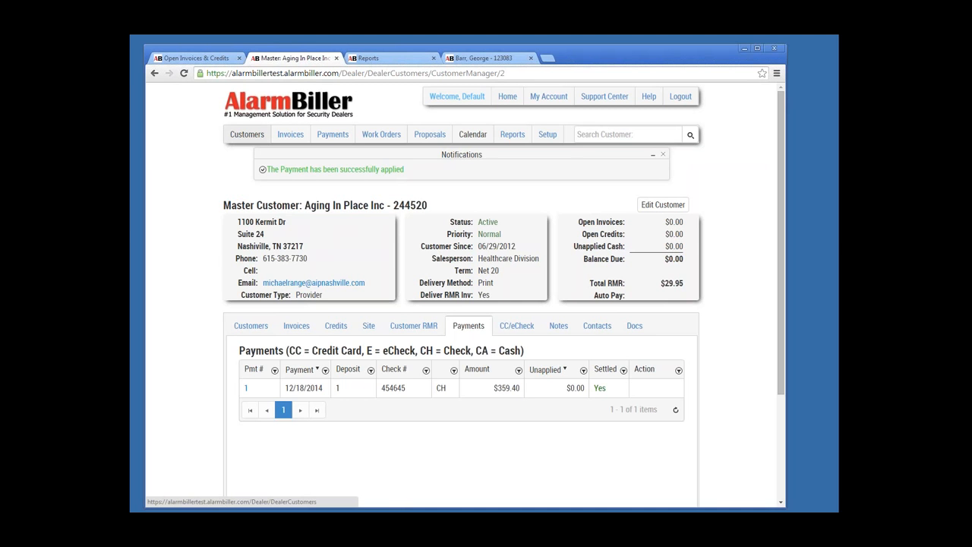
Step: Filter the customer list to master customers and open 244520 Aging In Place Inc
{"action": "left_click", "coordinate": [247, 134]}
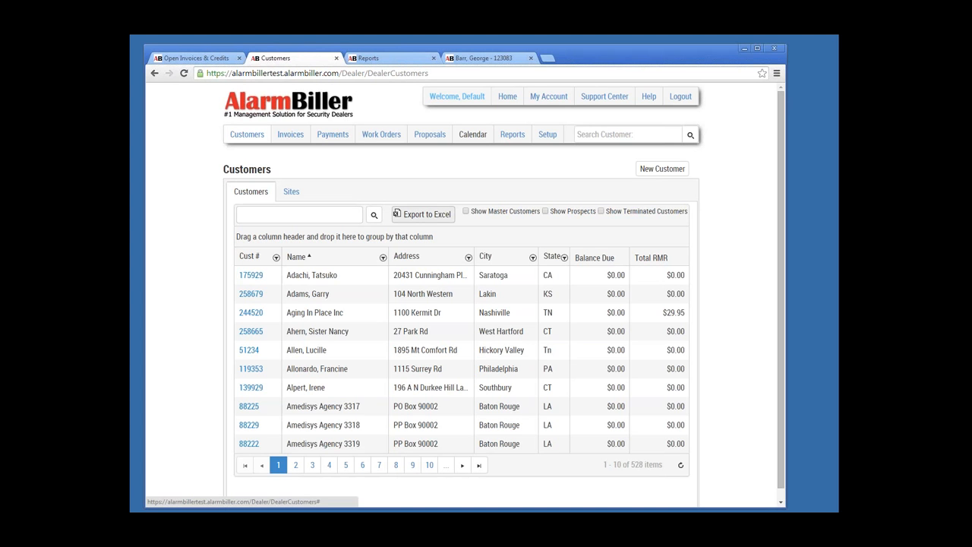
{"action": "left_click", "coordinate": [466, 211]}
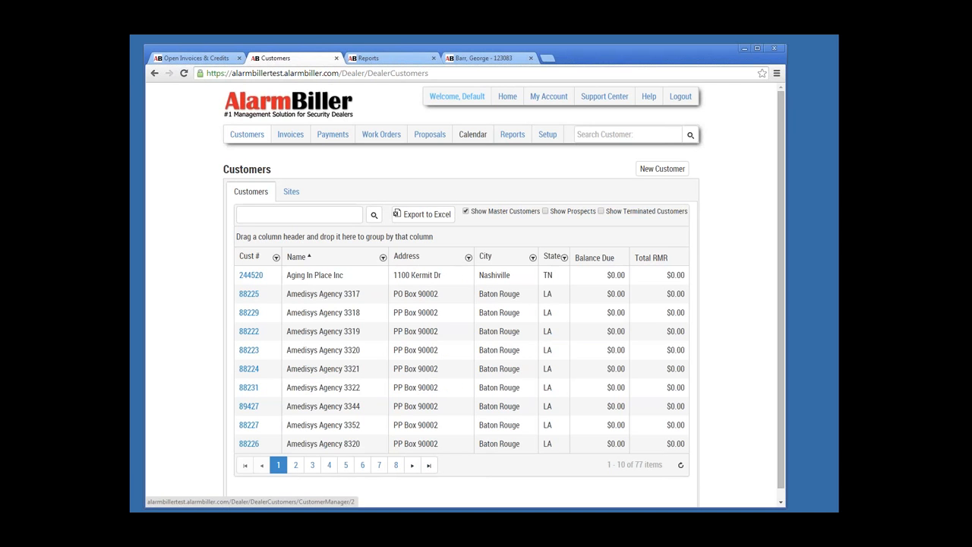
{"action": "left_click", "coordinate": [251, 276]}
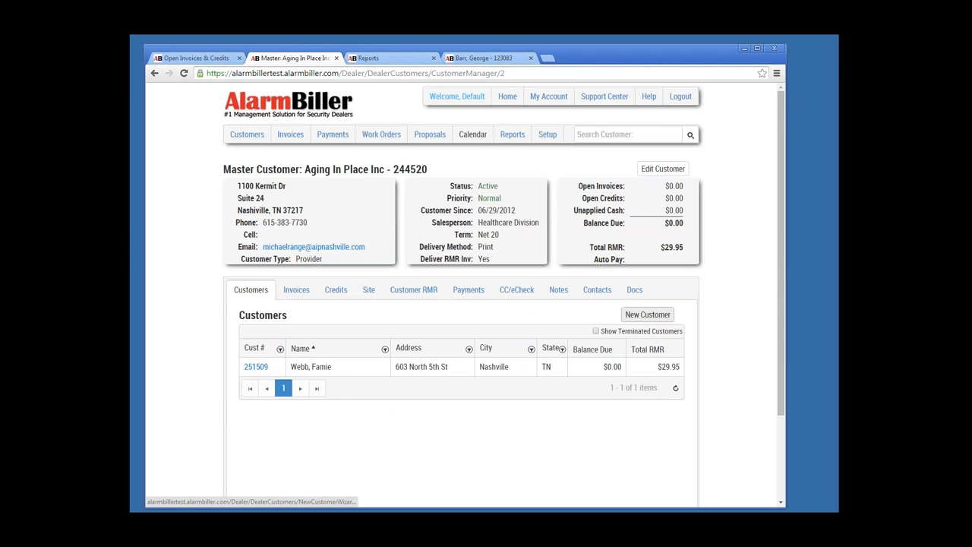
Step: Start a new non-business sub-customer and enter the customer's name and street address, autofilling the city
{"action": "left_click", "coordinate": [648, 314]}
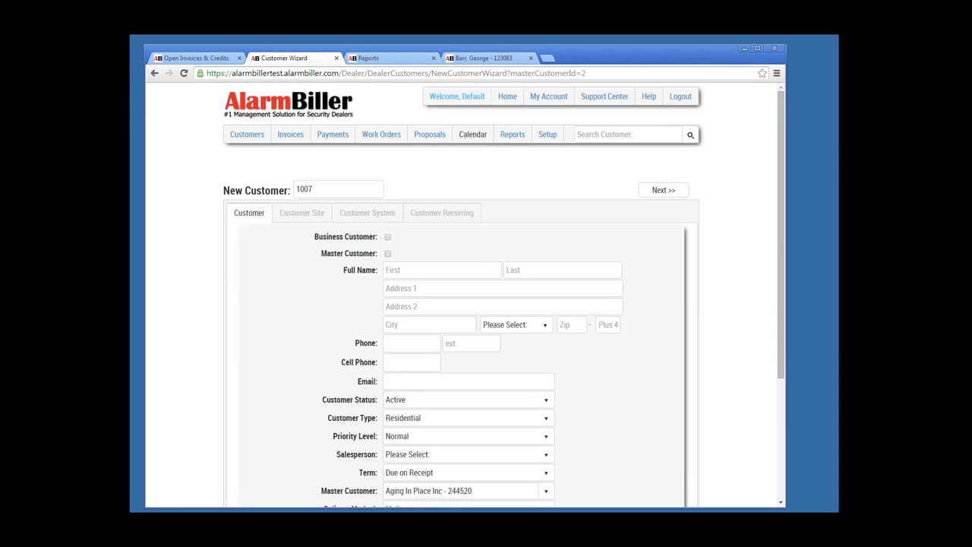
{"action": "scroll", "coordinate": [486, 303], "scroll_direction": "down", "scroll_amount": 1}
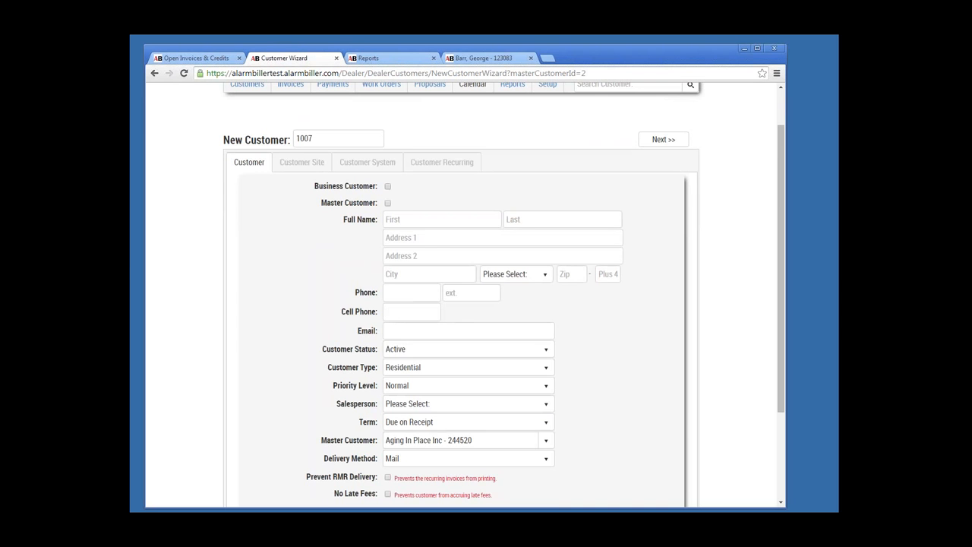
{"action": "left_click", "coordinate": [387, 186]}
{"action": "left_click", "coordinate": [387, 186]}
{"action": "left_click", "coordinate": [432, 220]}
{"action": "type", "text": "Joe"}
{"action": "key", "text": "Tab"}
{"action": "type", "text": "Smith"}
{"action": "type", "text": "555 Main St"}
{"action": "type", "text": "Chagrin"}
{"action": "key", "text": "Down"}
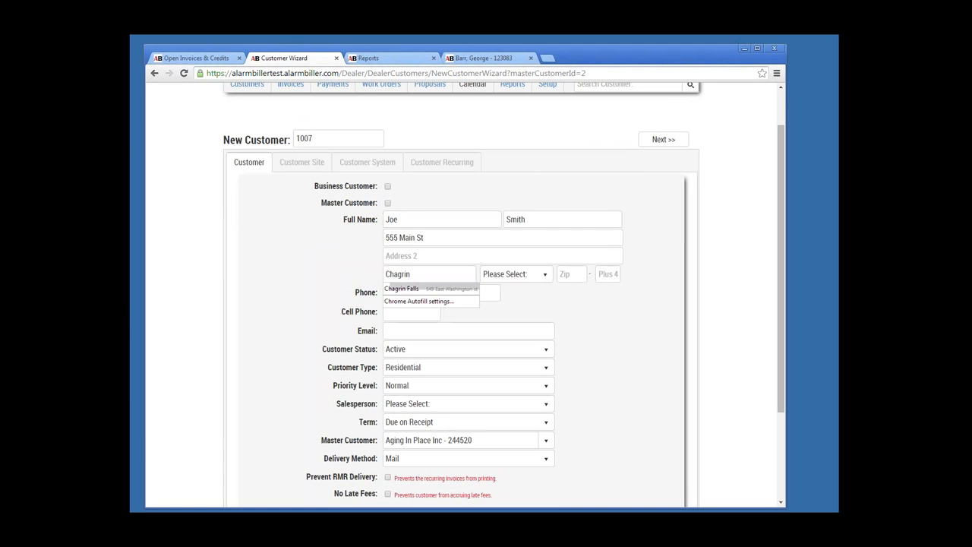
{"action": "key", "text": "Tab"}
Step: Set the state, enter the customer's phone number, and clear the phone extension
{"action": "key", "text": "o"}
{"action": "key", "text": "Tab"}
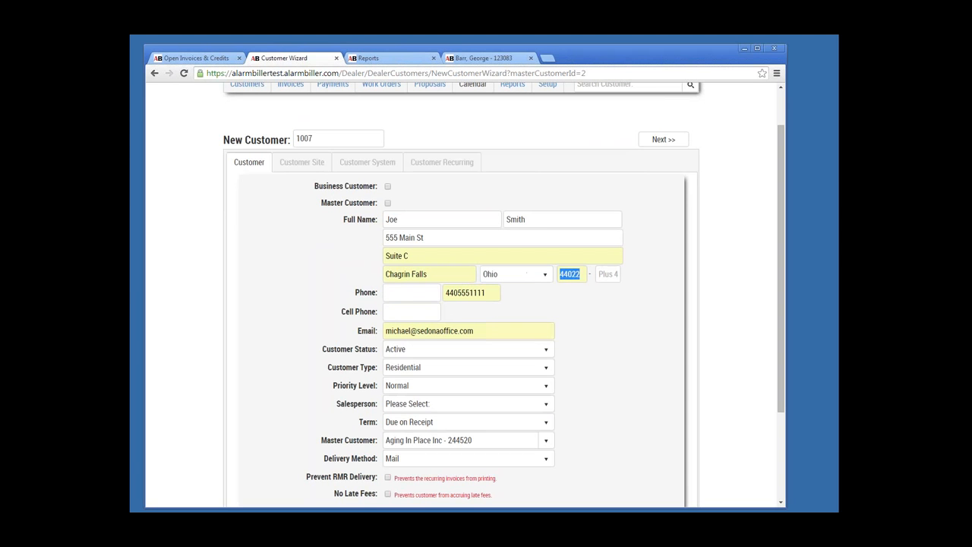
{"action": "key", "text": "Tab"}
{"action": "key", "text": "Tab"}
{"action": "type", "text": "(456) 456-4564"}
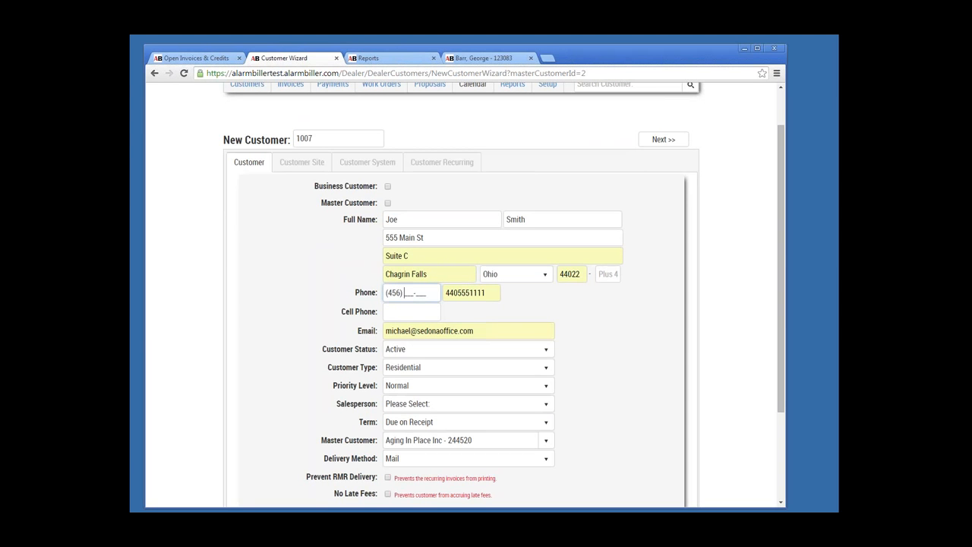
{"action": "key", "text": "Tab"}
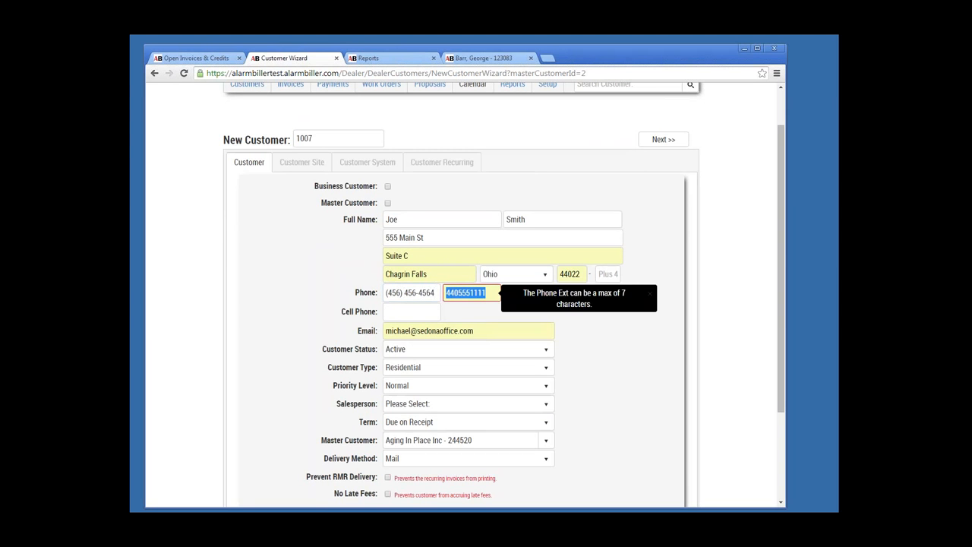
{"action": "key", "text": "BackSpace"}
{"action": "key", "text": "Tab"}
{"action": "key", "text": "Tab"}
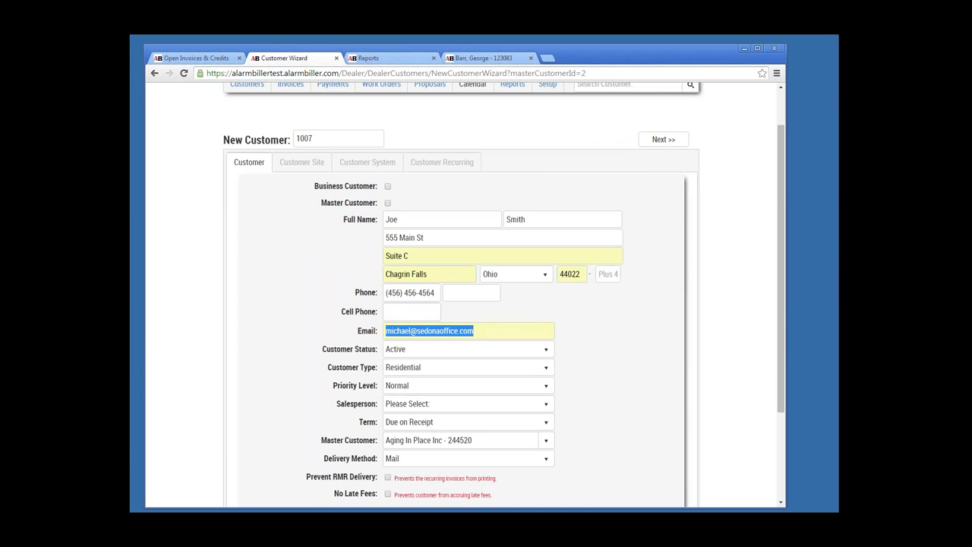
{"action": "key", "text": "Tab"}
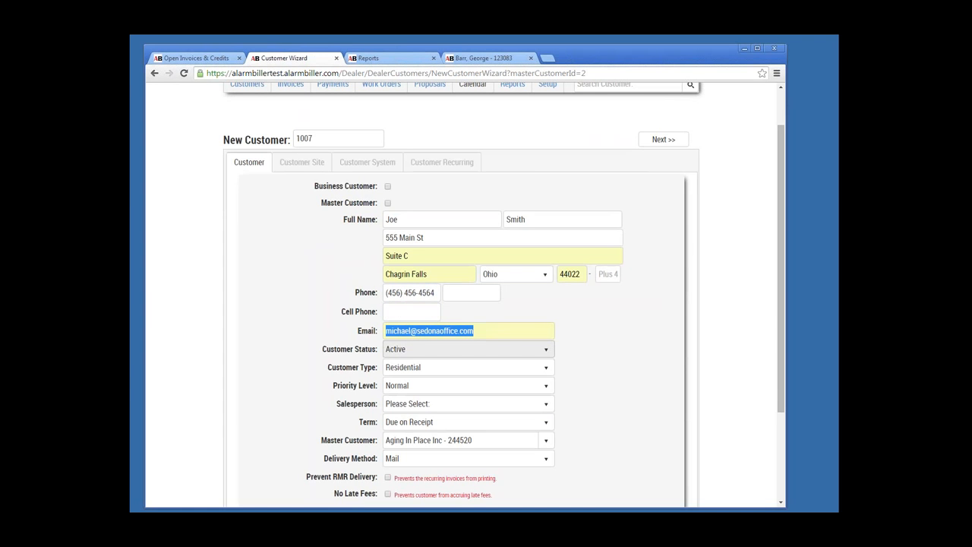
{"action": "key", "text": "Tab"}
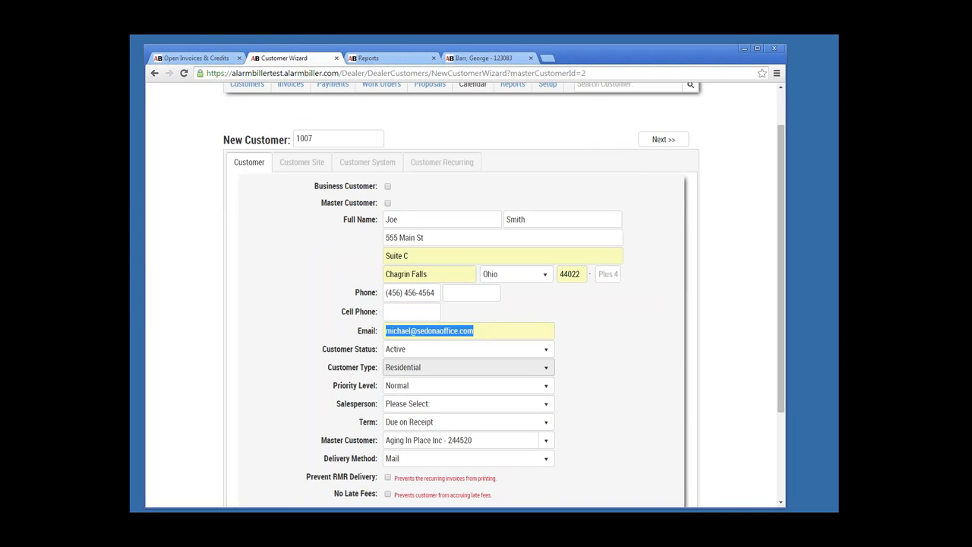
Step: Set Customer Type to PERS Customer, Salesperson to Healthcare Division, and Delivery Method to Print
{"action": "left_click", "coordinate": [469, 368]}
{"action": "left_click", "coordinate": [455, 420]}
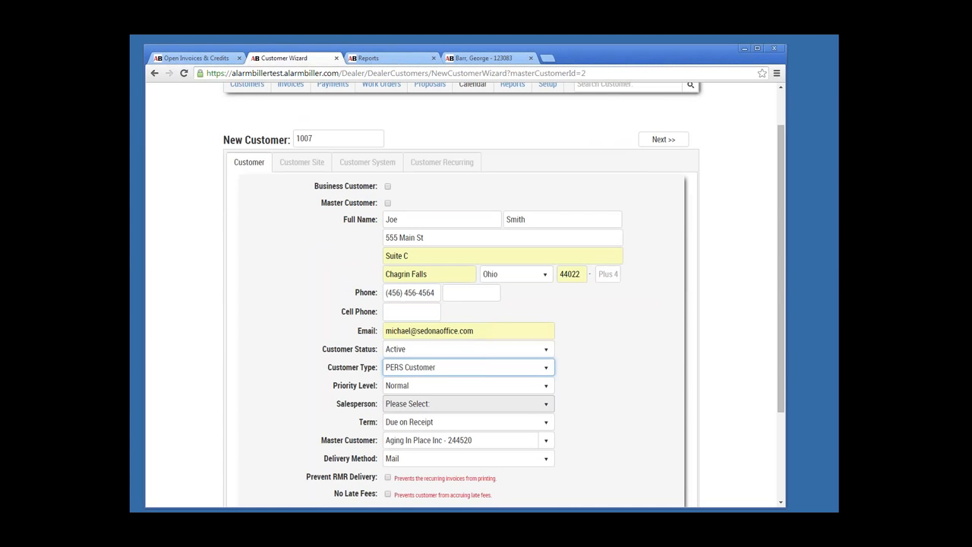
{"action": "left_click", "coordinate": [467, 403]}
{"action": "left_click", "coordinate": [417, 338]}
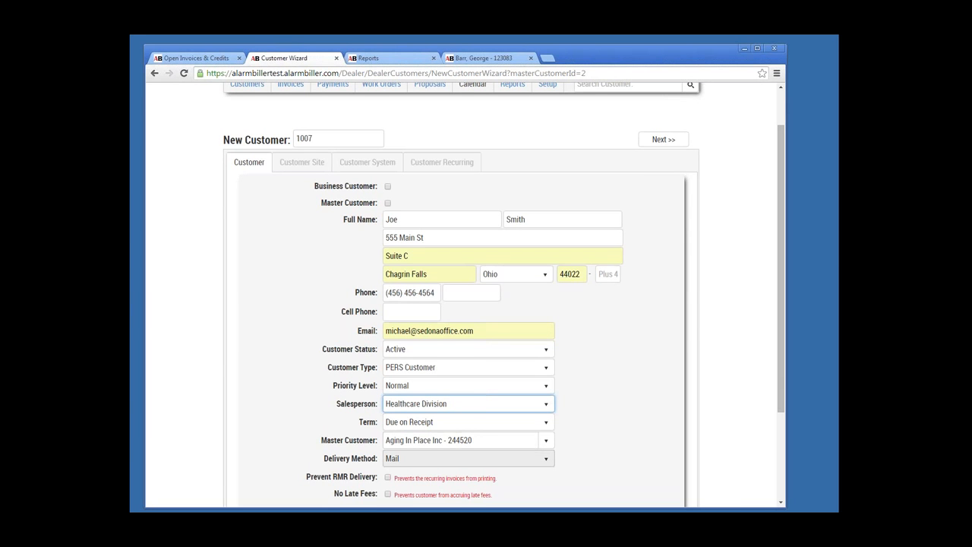
{"action": "left_click", "coordinate": [468, 458]}
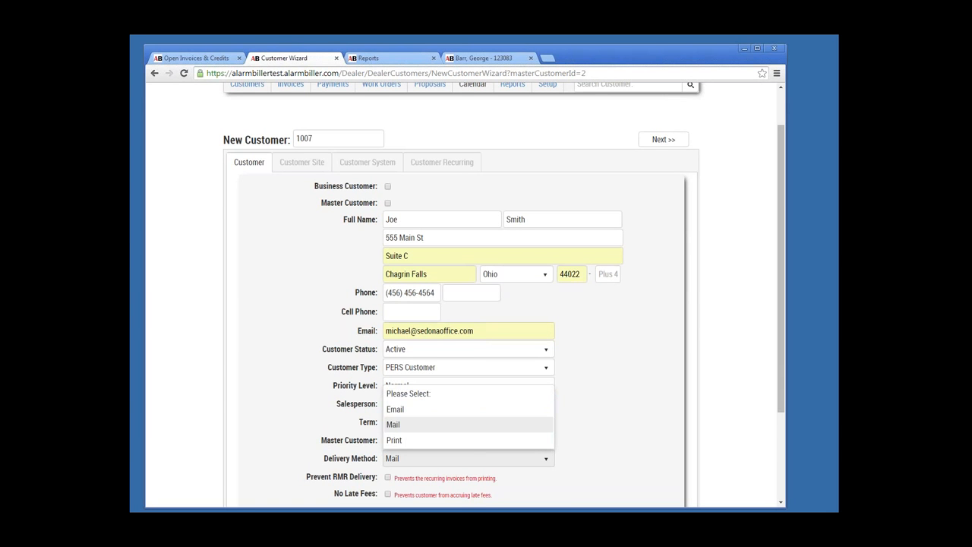
{"action": "left_click", "coordinate": [410, 439]}
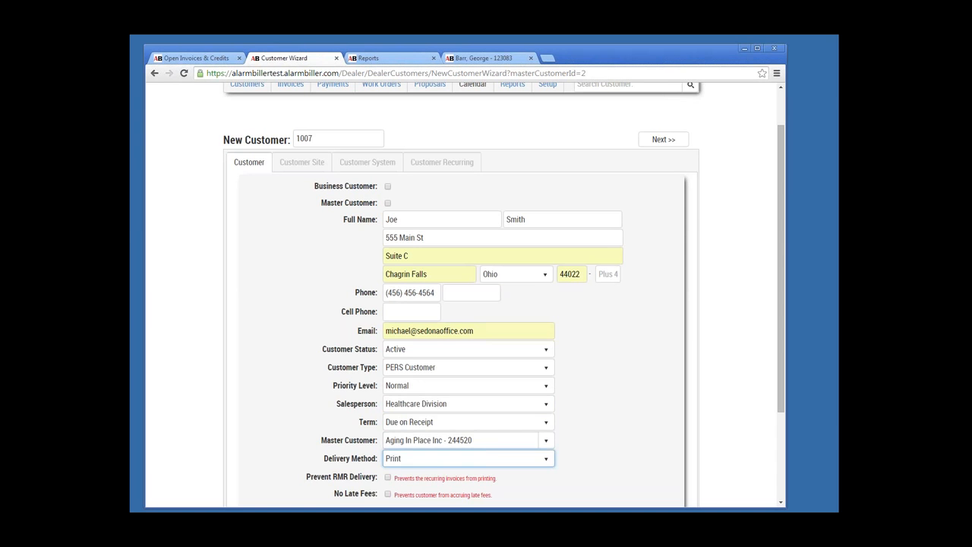
Step: Advance through the Customer Site step to the Customer System step
{"action": "scroll", "coordinate": [463, 304], "scroll_direction": "down", "scroll_amount": 2}
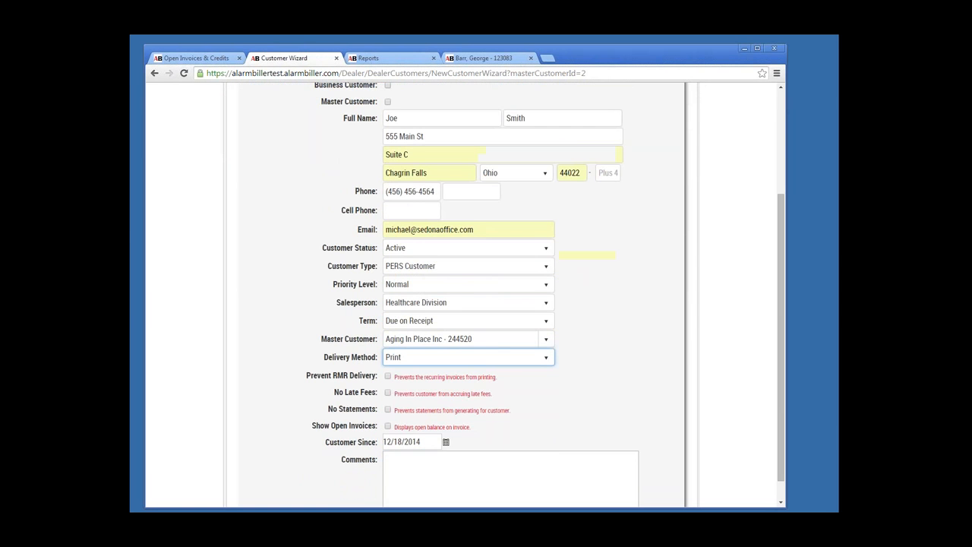
{"action": "scroll", "coordinate": [463, 304], "scroll_direction": "down", "scroll_amount": 1}
{"action": "scroll", "coordinate": [463, 304], "scroll_direction": "up", "scroll_amount": 2}
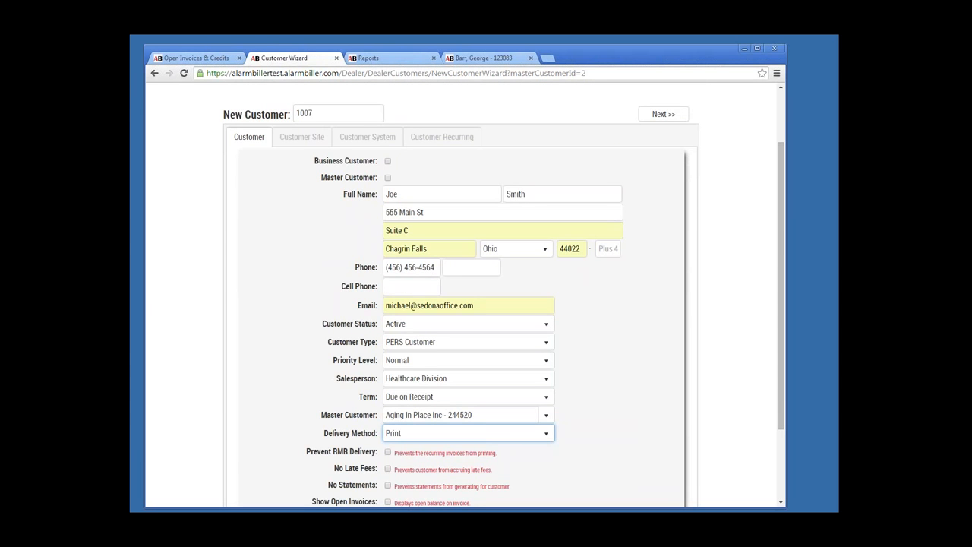
{"action": "left_click", "coordinate": [663, 114]}
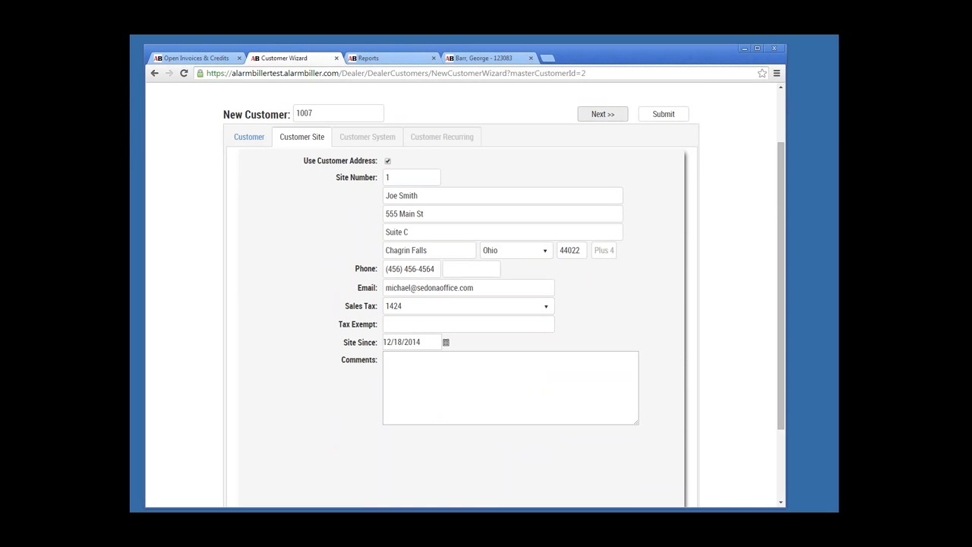
{"action": "left_click", "coordinate": [602, 114]}
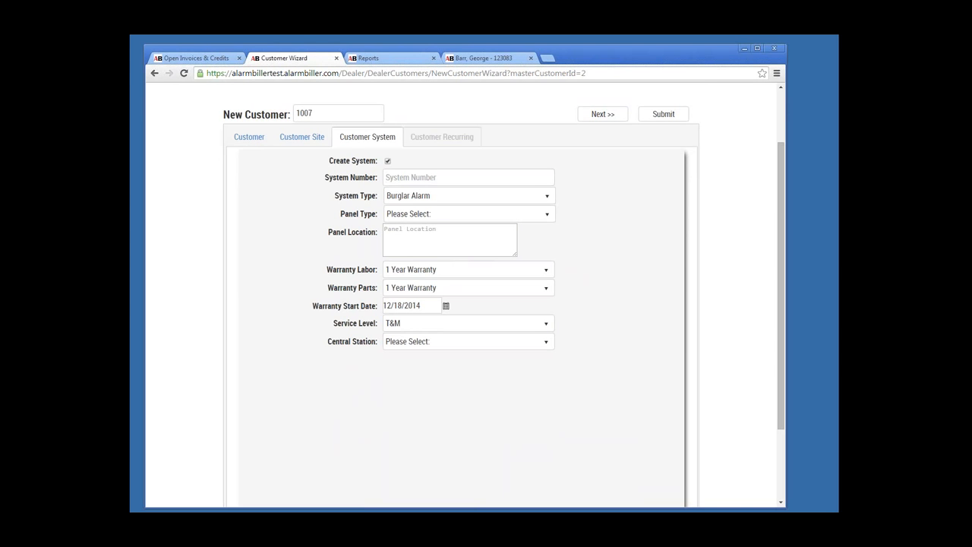
Step: Enter system number XX789798, type PERS, panel MedicalAlertSystem(PERS), located in the Kitchen
{"action": "type", "text": "XX789798"}
{"action": "key", "text": "Tab"}
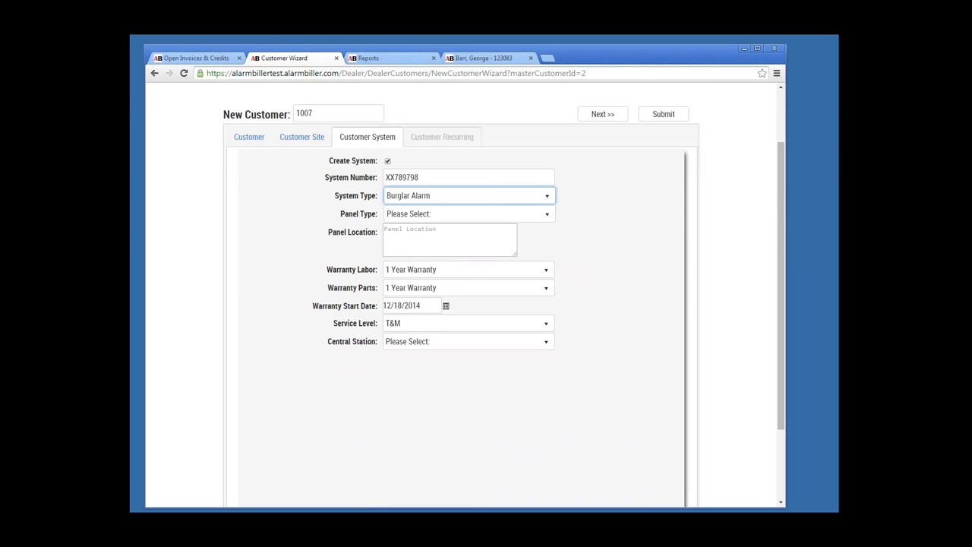
{"action": "left_click", "coordinate": [471, 196]}
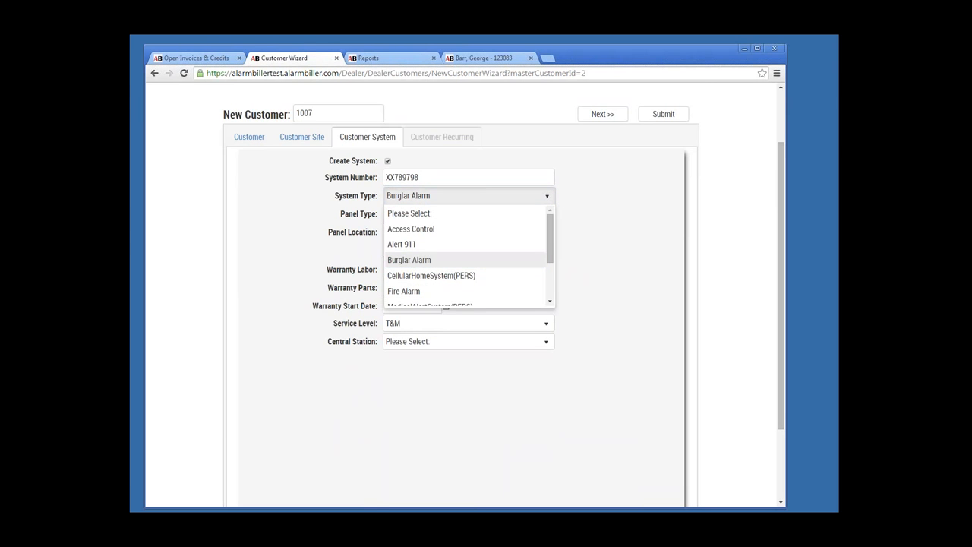
{"action": "scroll", "coordinate": [467, 273], "scroll_direction": "down", "scroll_amount": 2}
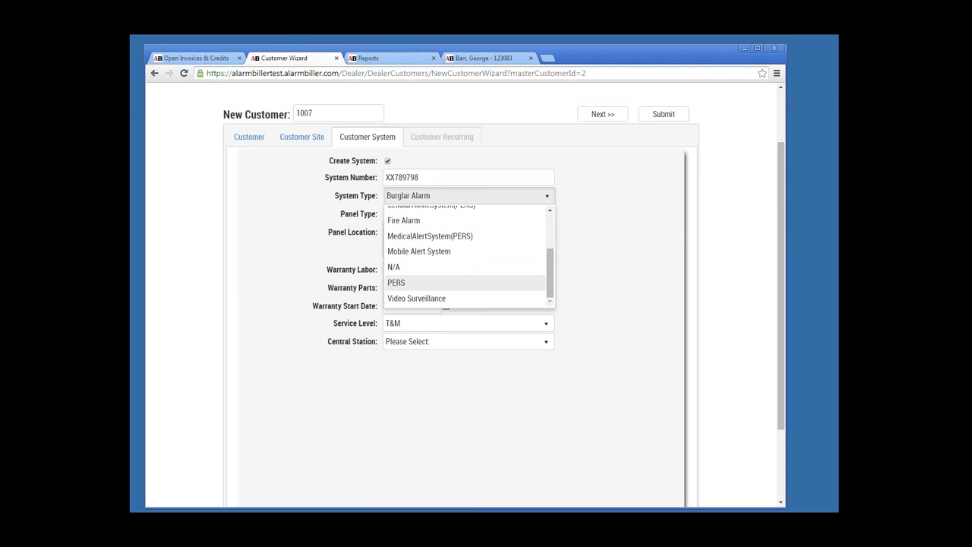
{"action": "left_click", "coordinate": [425, 283]}
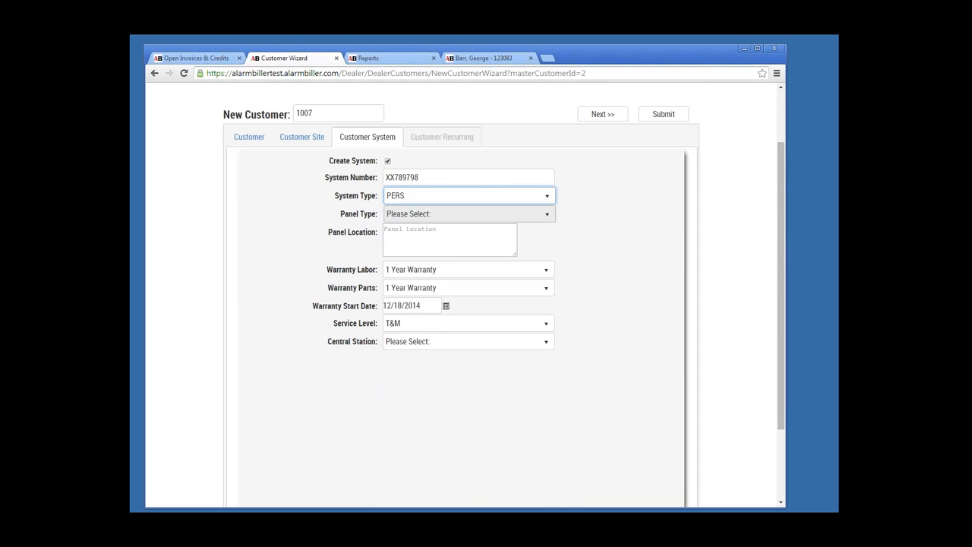
{"action": "left_click", "coordinate": [468, 213]}
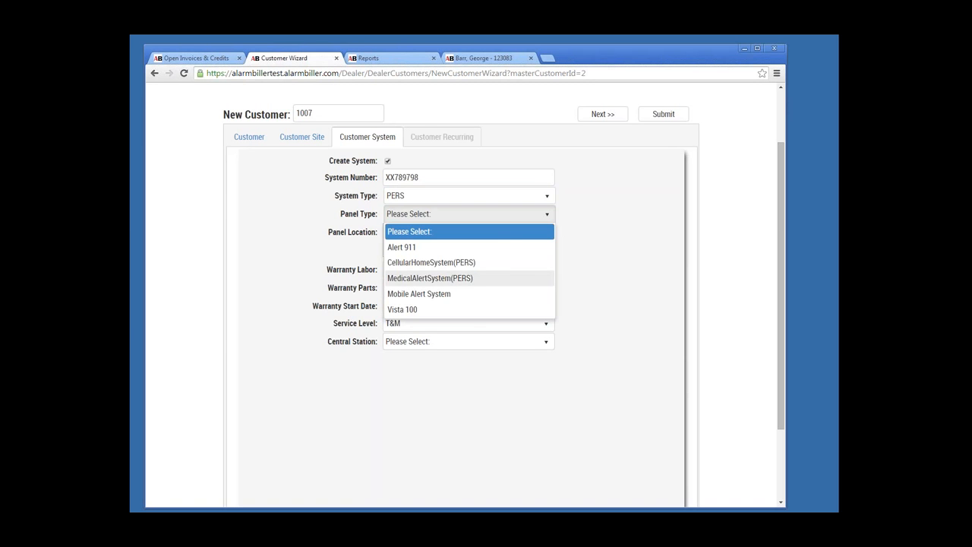
{"action": "left_click", "coordinate": [430, 278]}
{"action": "key", "text": "Tab"}
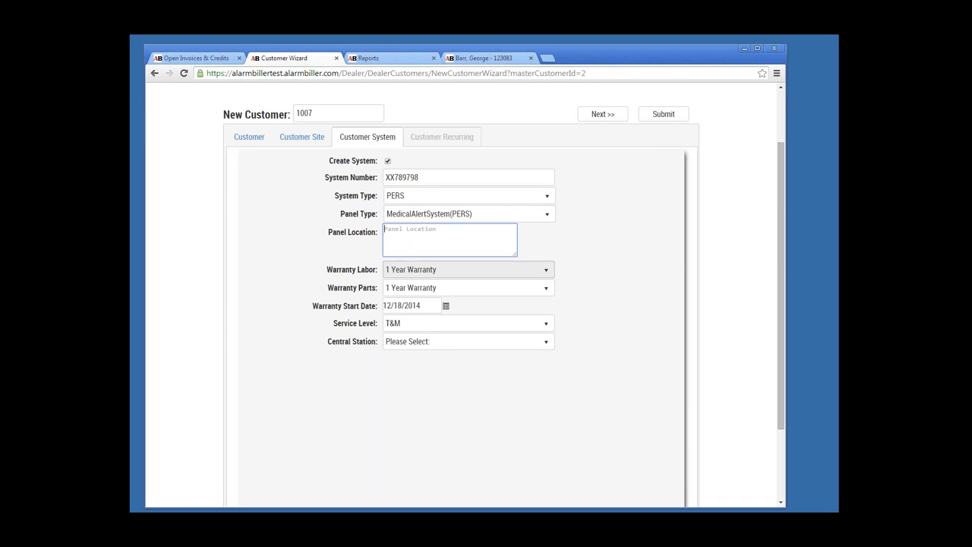
{"action": "type", "text": "Kitchen"}
Step: Set labor and parts warranty to None and central station to Rapid Response, then continue to Customer Recurring
{"action": "left_click", "coordinate": [468, 270]}
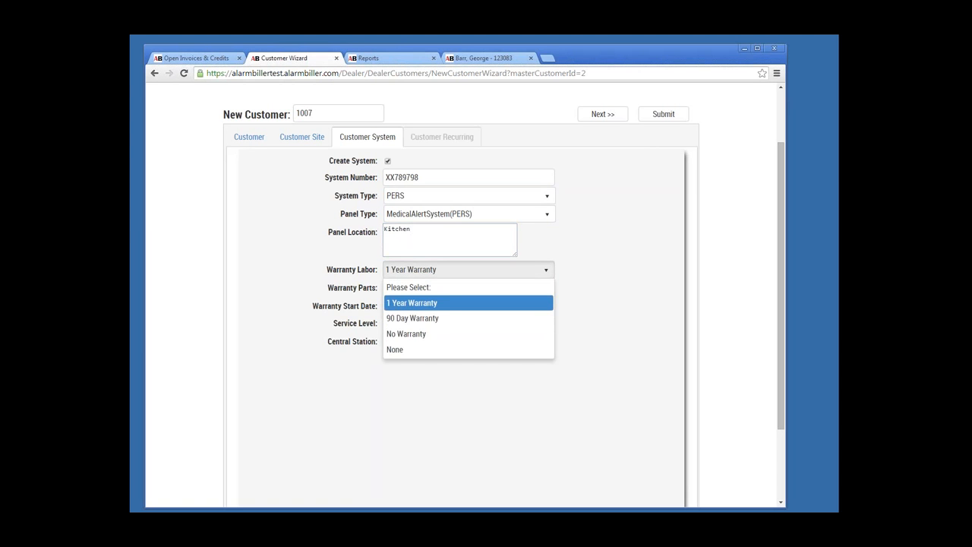
{"action": "left_click", "coordinate": [469, 349]}
{"action": "left_click", "coordinate": [469, 288]}
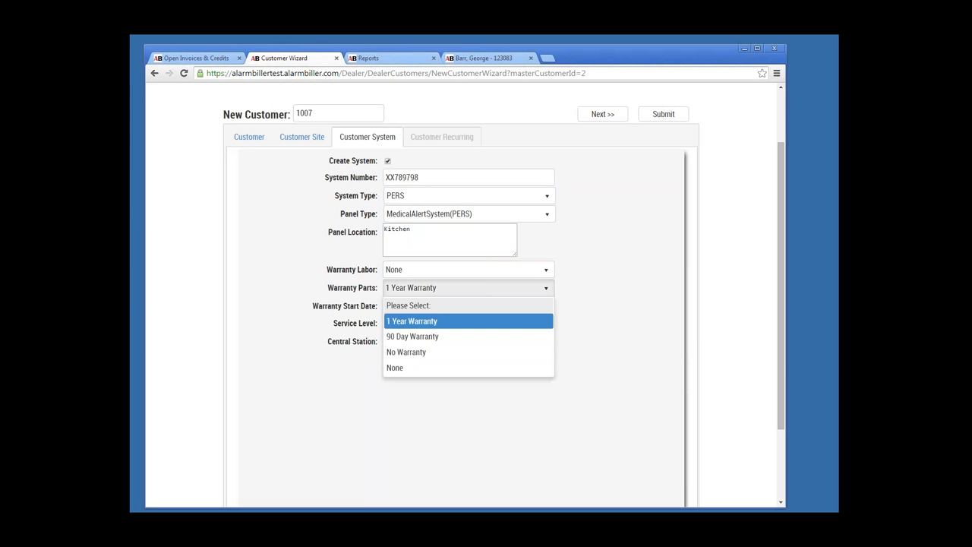
{"action": "left_click", "coordinate": [468, 368]}
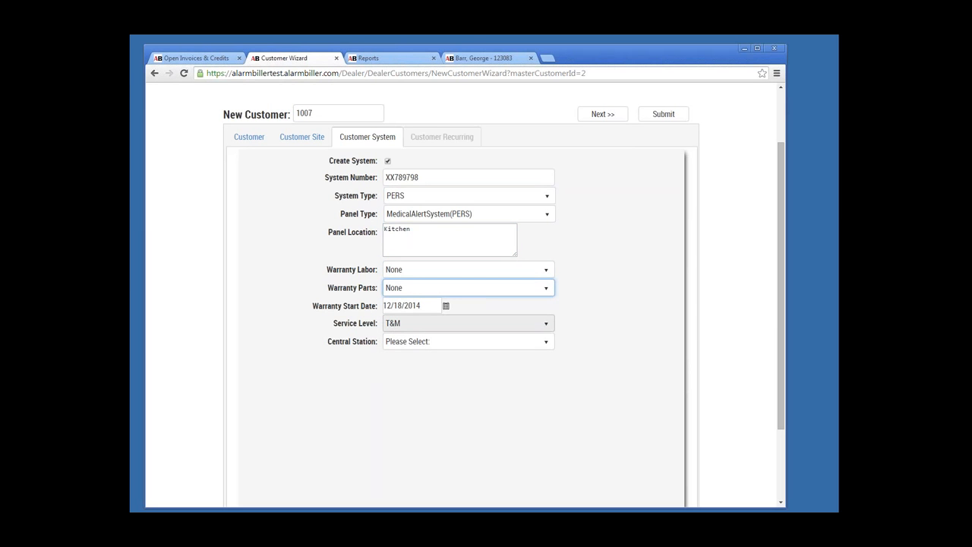
{"action": "left_click", "coordinate": [602, 114]}
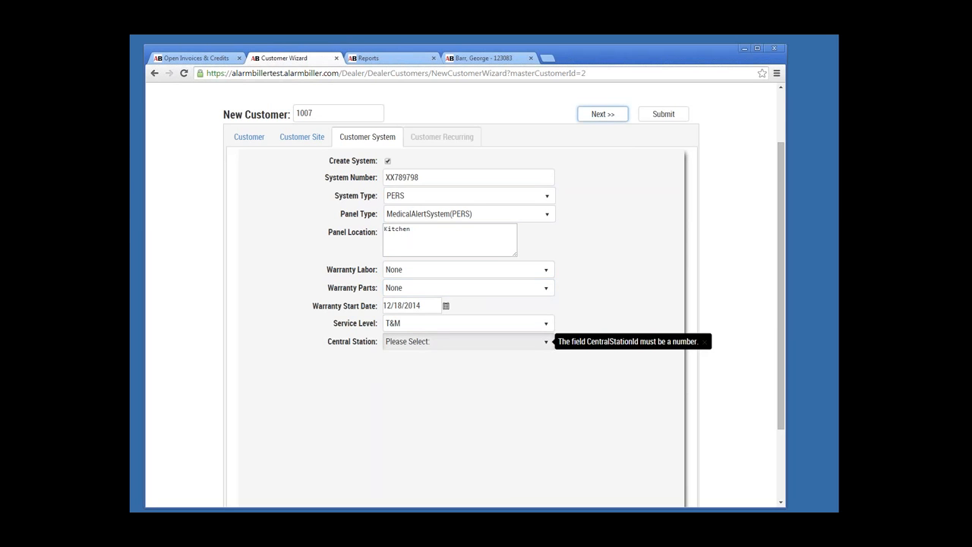
{"action": "key", "text": "ctrl+a"}
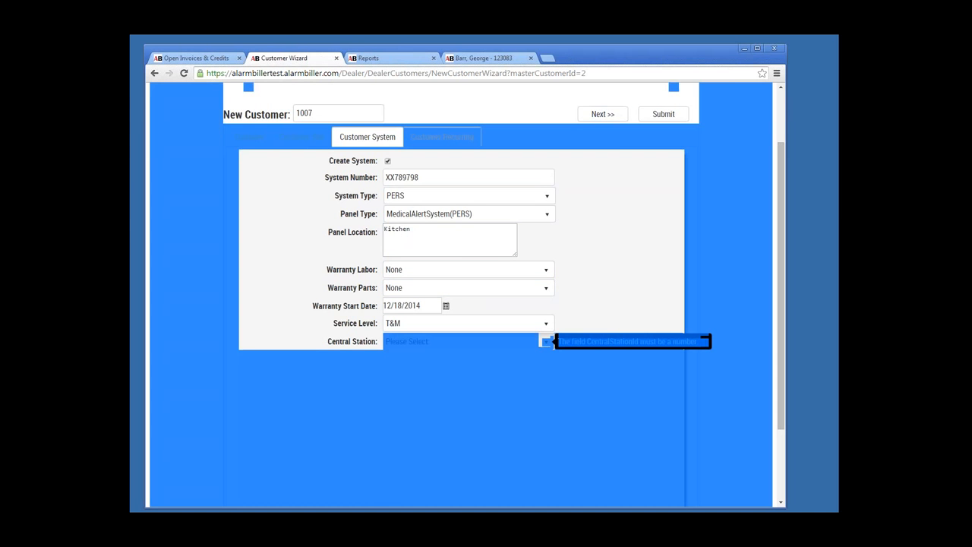
{"action": "left_click", "coordinate": [546, 342]}
{"action": "scroll", "coordinate": [465, 424], "scroll_direction": "down", "scroll_amount": 1}
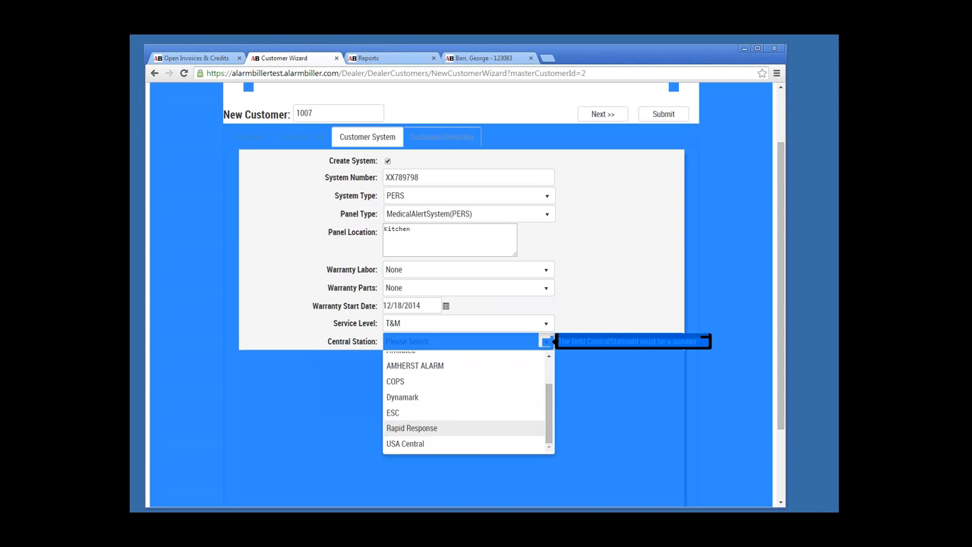
{"action": "left_click", "coordinate": [465, 428]}
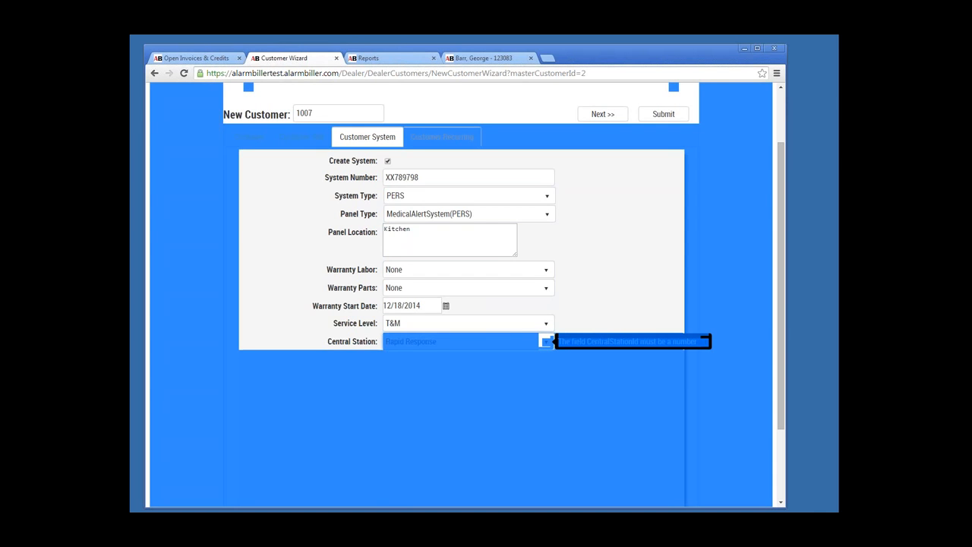
{"action": "left_click", "coordinate": [442, 137]}
{"action": "scroll", "coordinate": [451, 348], "scroll_direction": "down", "scroll_amount": 1}
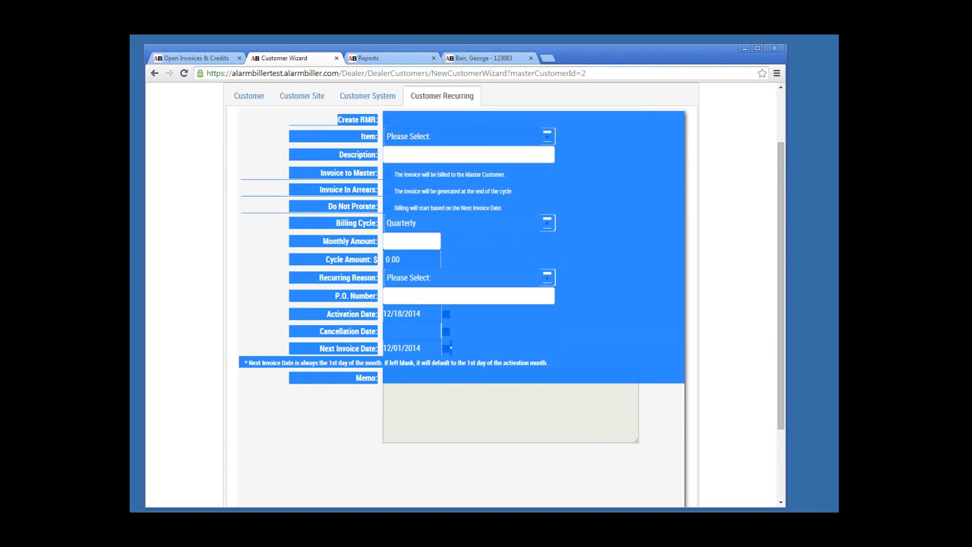
Step: Turn on a recurring RMR charge using the MedicalAlertSystem(PERS) item
{"action": "left_click", "coordinate": [623, 250]}
{"action": "scroll", "coordinate": [372, 199], "scroll_direction": "up", "scroll_amount": 2}
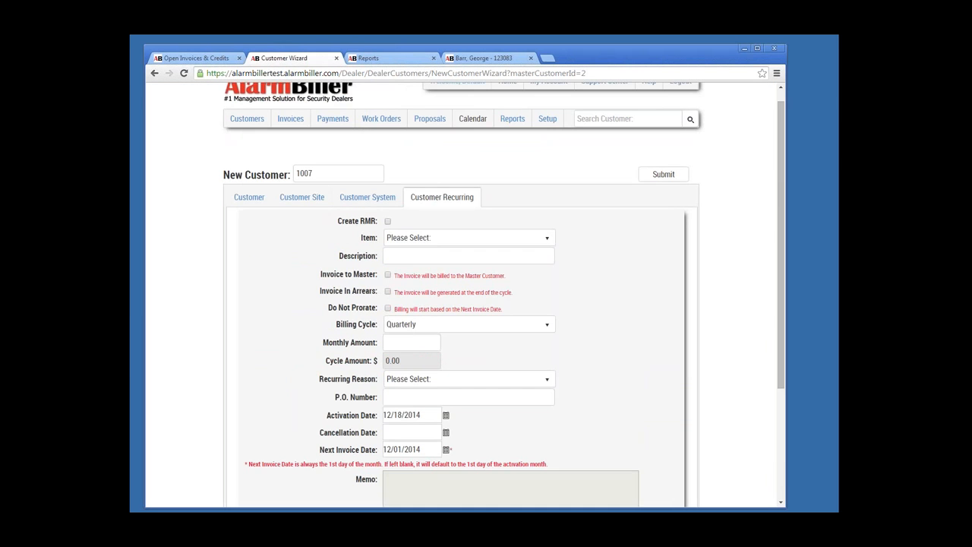
{"action": "left_click", "coordinate": [387, 221]}
{"action": "left_click", "coordinate": [469, 237]}
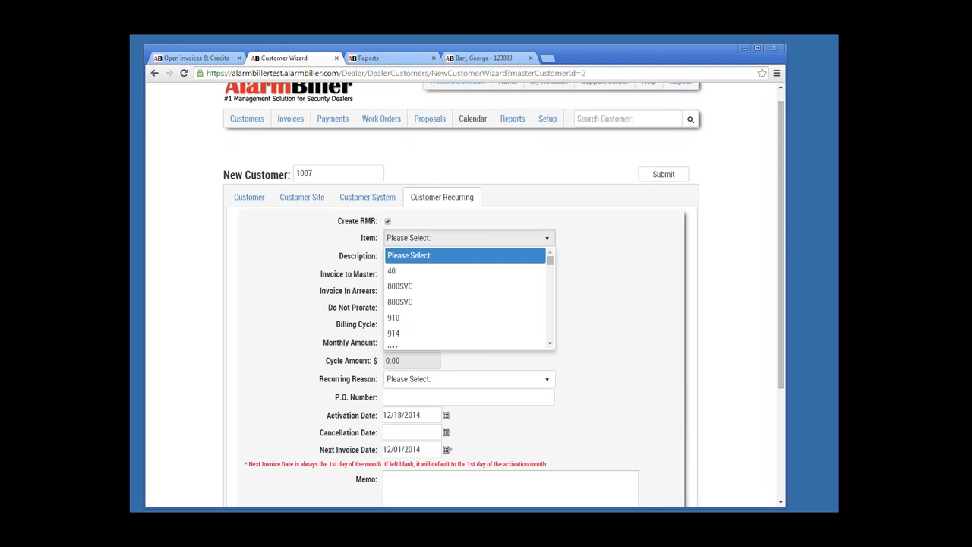
{"action": "scroll", "coordinate": [465, 296], "scroll_direction": "down", "scroll_amount": 2}
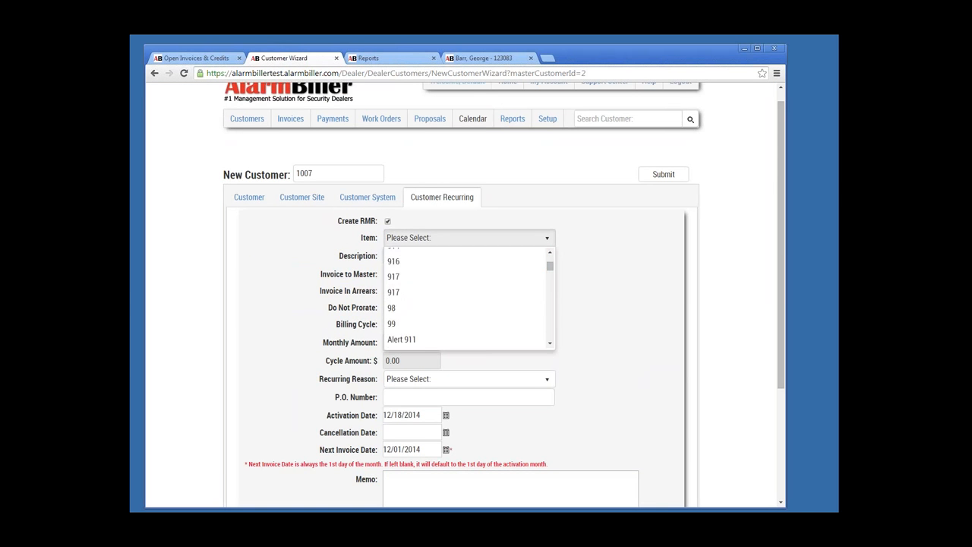
{"action": "scroll", "coordinate": [465, 296], "scroll_direction": "down", "scroll_amount": 2}
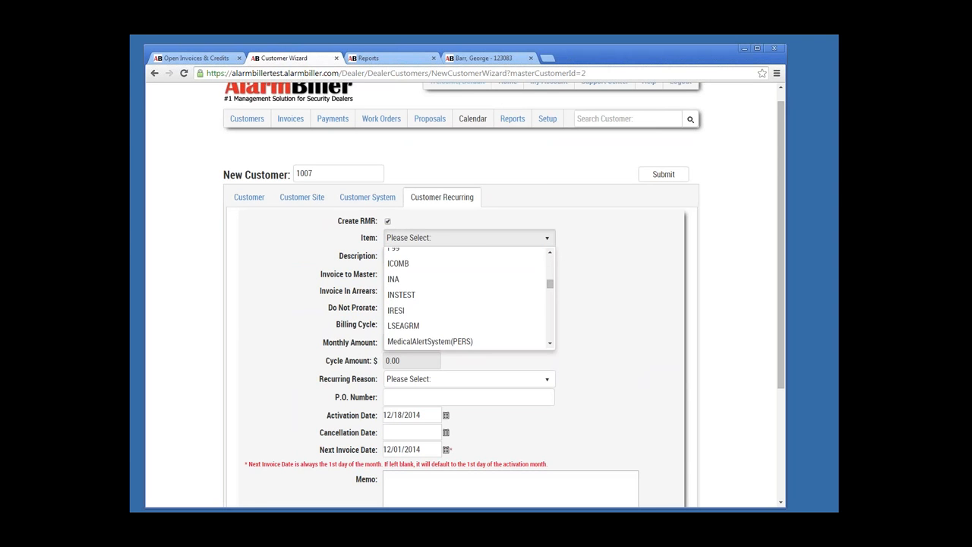
{"action": "left_click", "coordinate": [430, 341]}
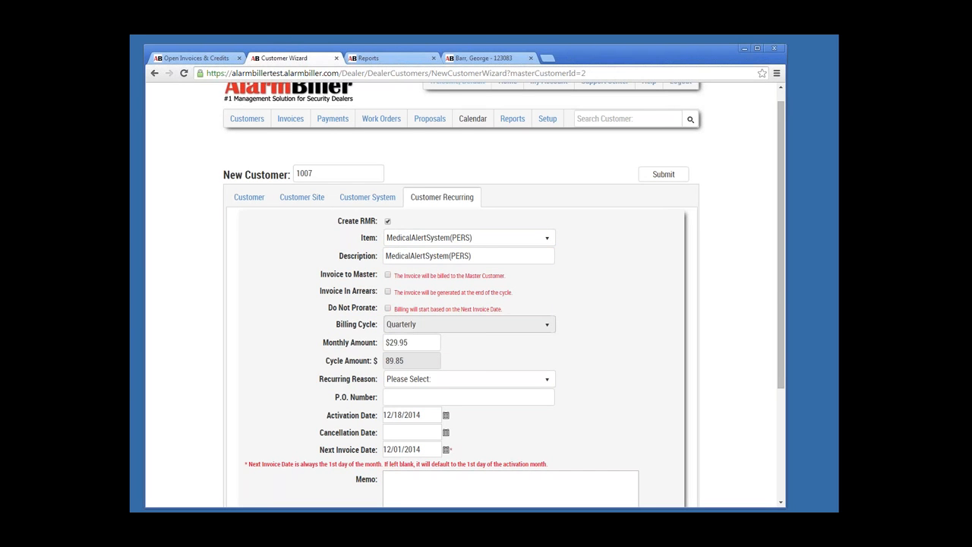
Step: Set the billing cycle to Monthly and the recurring reason to Rate Increase
{"action": "left_click", "coordinate": [547, 324]}
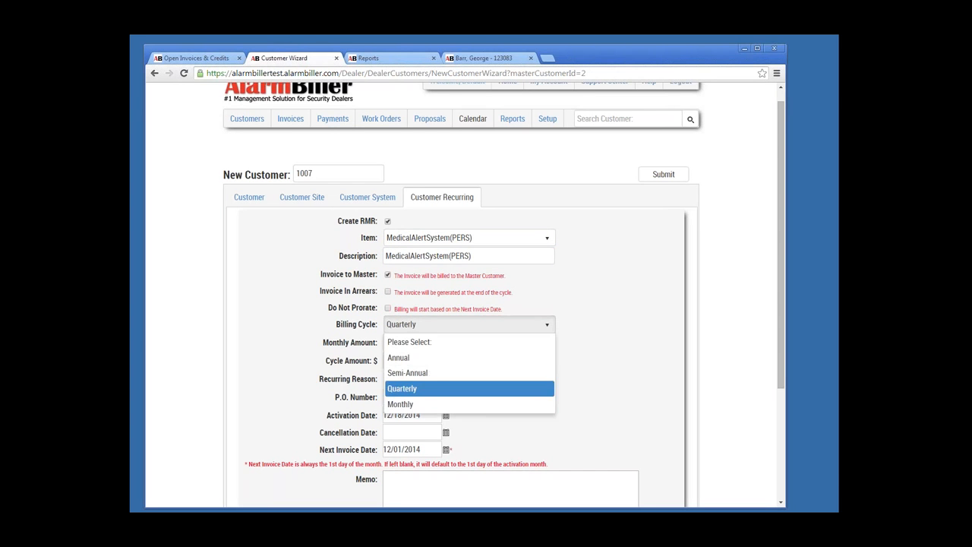
{"action": "left_click", "coordinate": [469, 405]}
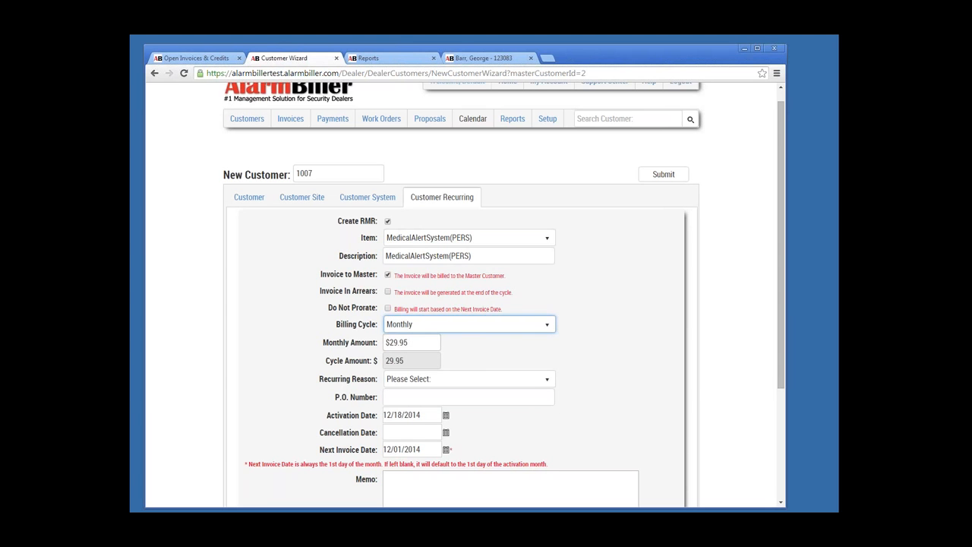
{"action": "left_click", "coordinate": [547, 379]}
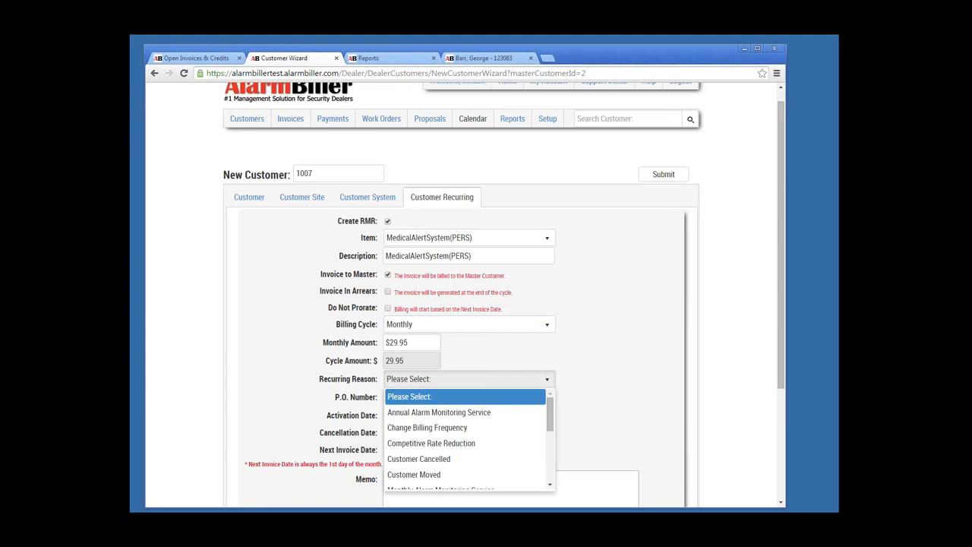
{"action": "scroll", "coordinate": [455, 449], "scroll_direction": "down", "scroll_amount": 3}
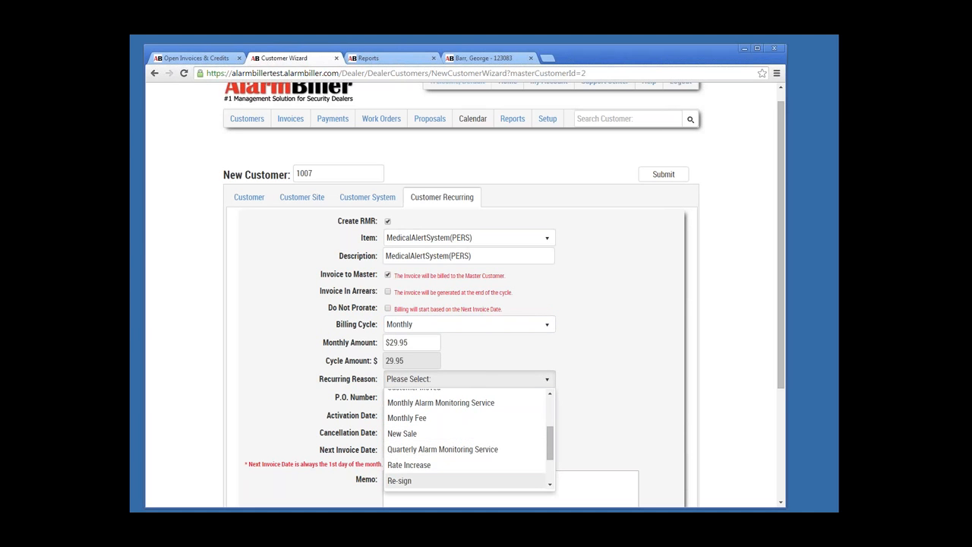
{"action": "left_click", "coordinate": [550, 485]}
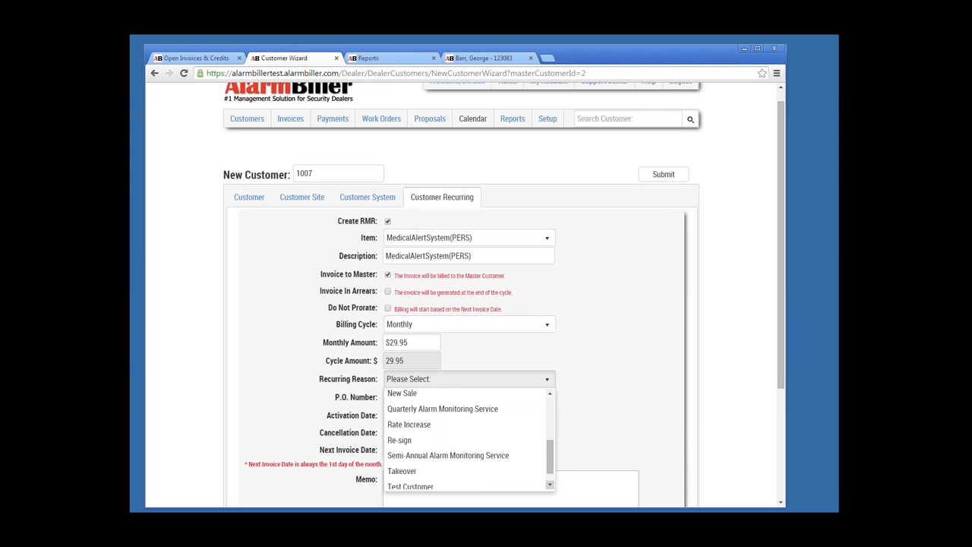
{"action": "left_click", "coordinate": [550, 485]}
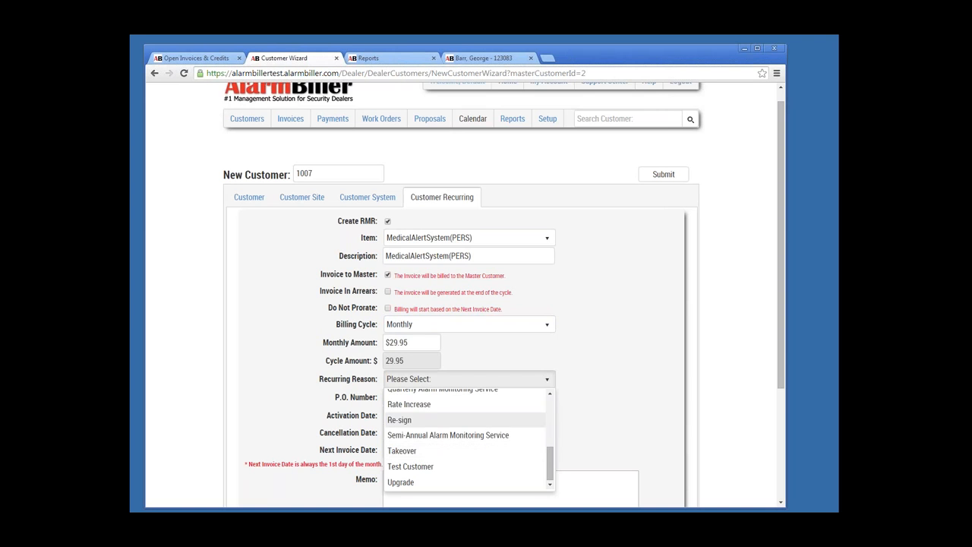
{"action": "left_click", "coordinate": [409, 404]}
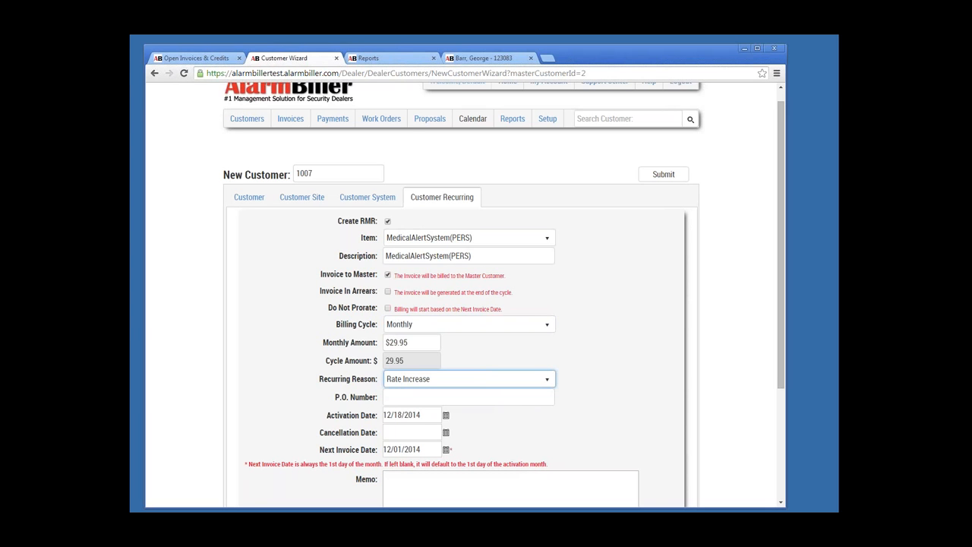
Step: Set activation date 1/1/2015 and next invoice date January 2015, then submit the sub-customer
{"action": "left_click", "coordinate": [422, 415]}
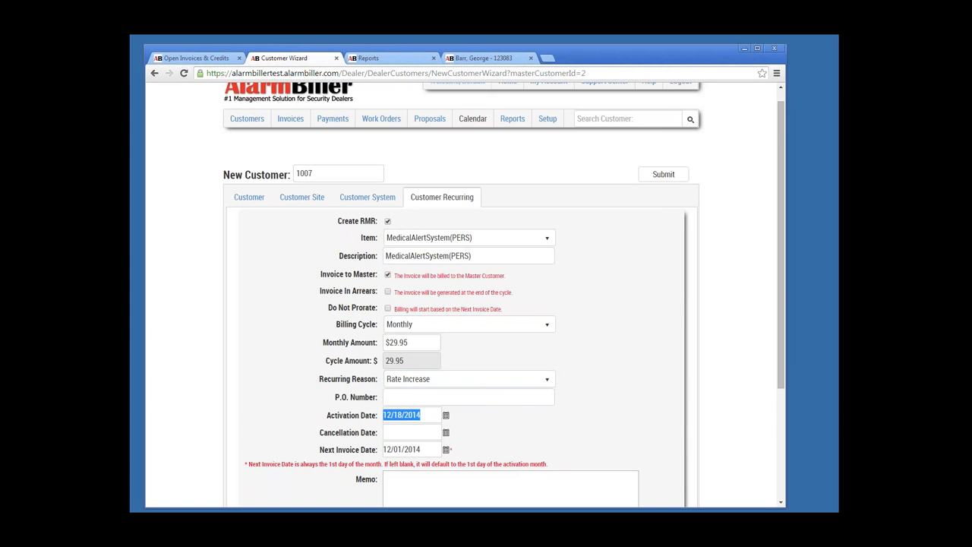
{"action": "type", "text": "1/1/2015"}
{"action": "left_click", "coordinate": [446, 449]}
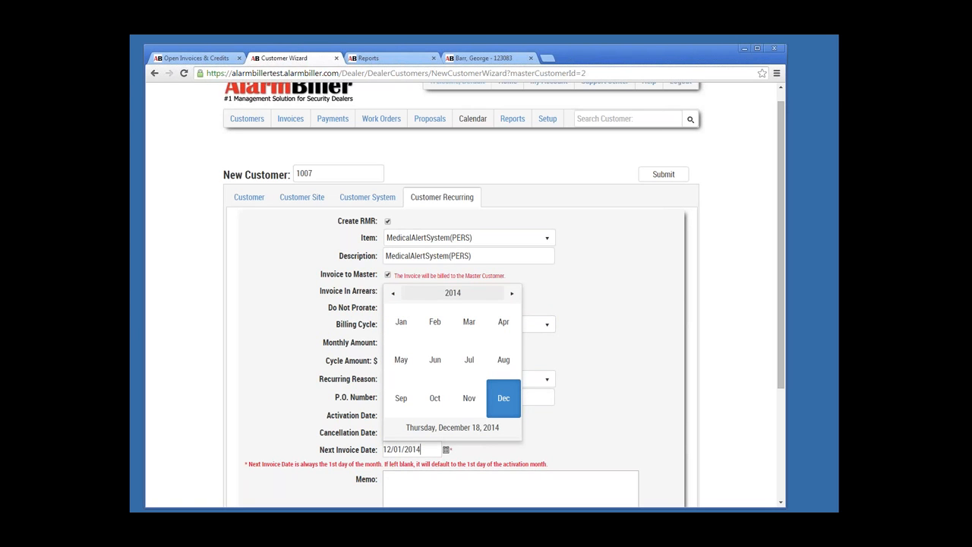
{"action": "left_click", "coordinate": [453, 293]}
{"action": "left_click", "coordinate": [470, 359]}
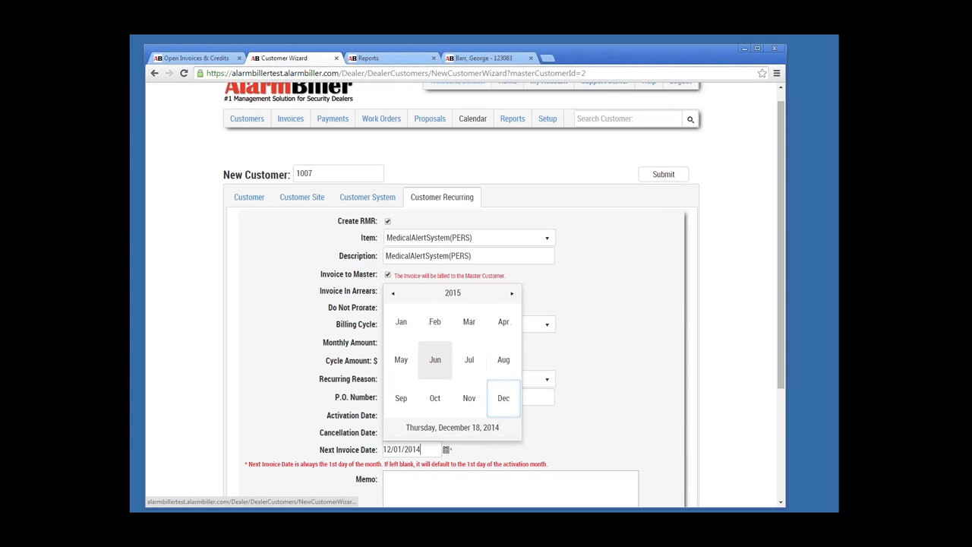
{"action": "left_click", "coordinate": [401, 321]}
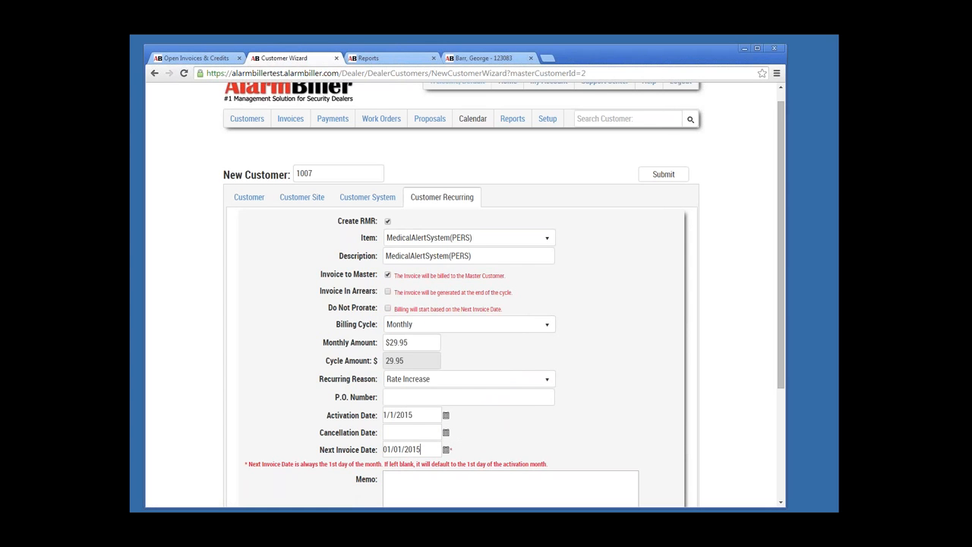
{"action": "left_click", "coordinate": [663, 175]}
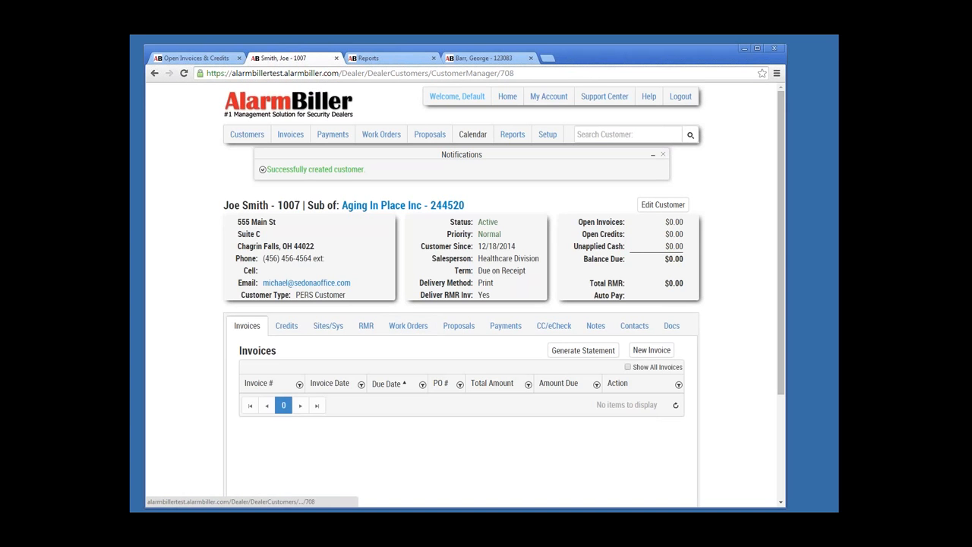
Step: Check Aging In Place Inc's Customer RMR tab shows two $29.95 monthly charges totalling $59.90
{"action": "left_click", "coordinate": [663, 205]}
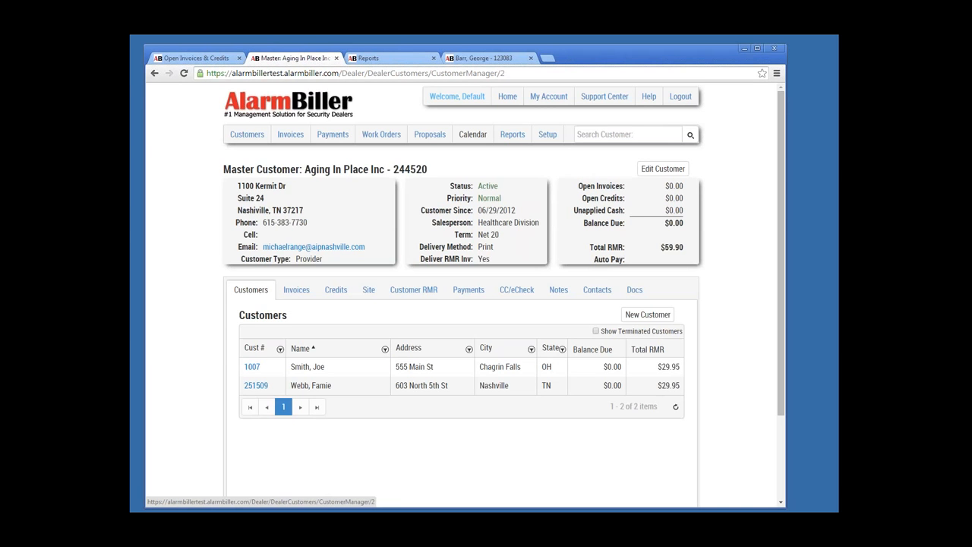
{"action": "left_click", "coordinate": [413, 289]}
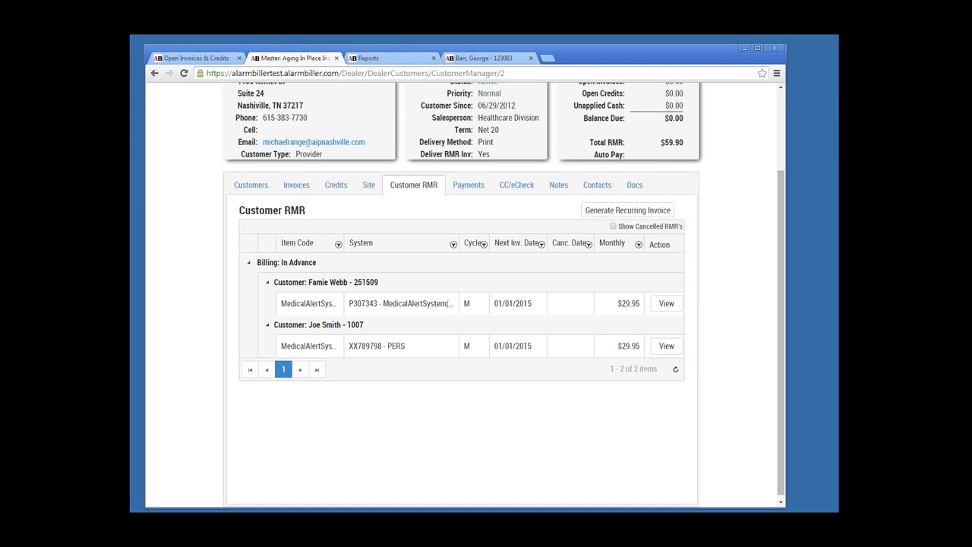
{"action": "scroll", "coordinate": [463, 288], "scroll_direction": "up", "scroll_amount": 2}
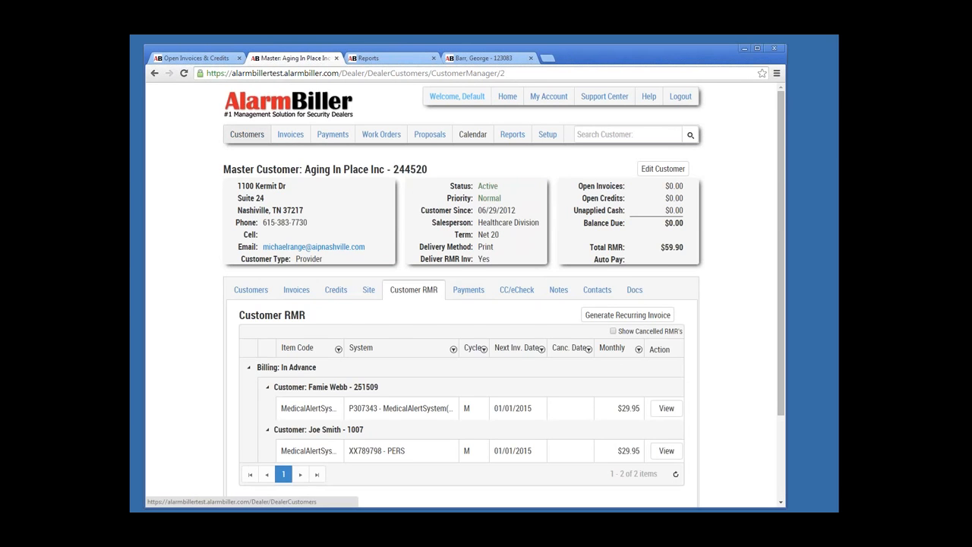
{"action": "left_click", "coordinate": [247, 134]}
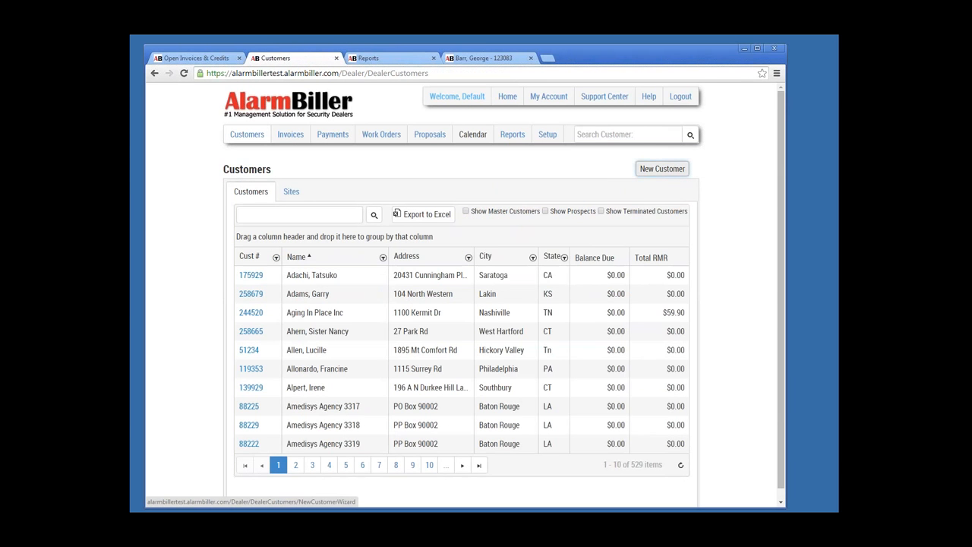
{"action": "left_click", "coordinate": [663, 169]}
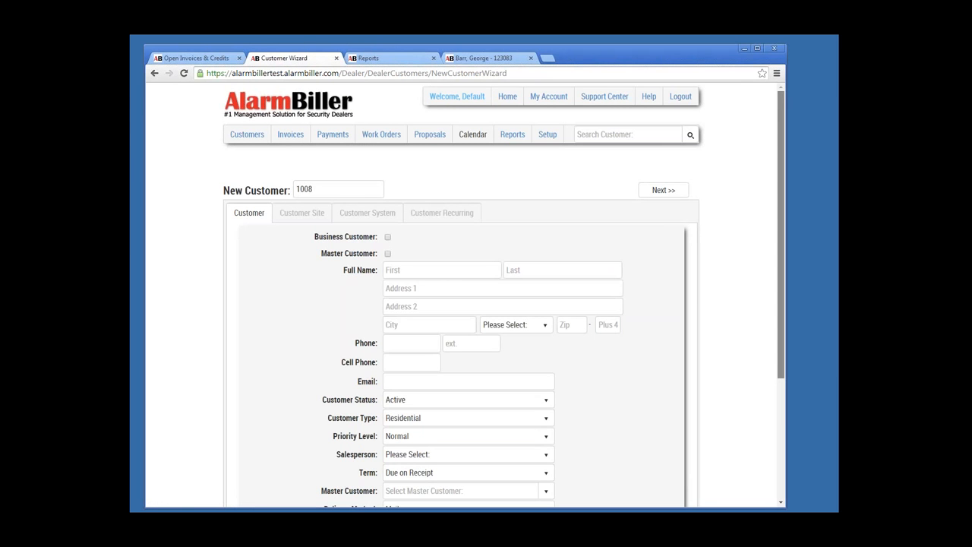
{"action": "scroll", "coordinate": [464, 342], "scroll_direction": "down", "scroll_amount": 1}
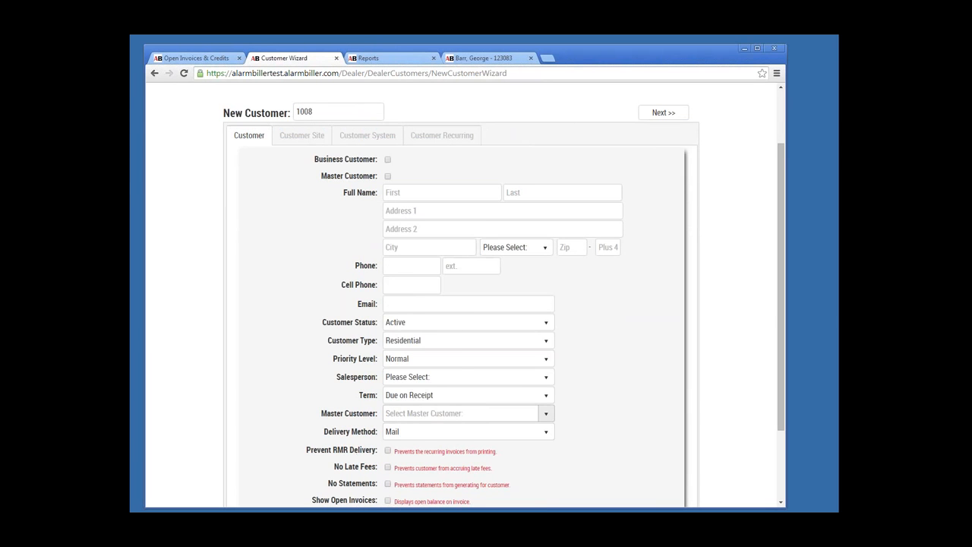
{"action": "left_click", "coordinate": [546, 414]}
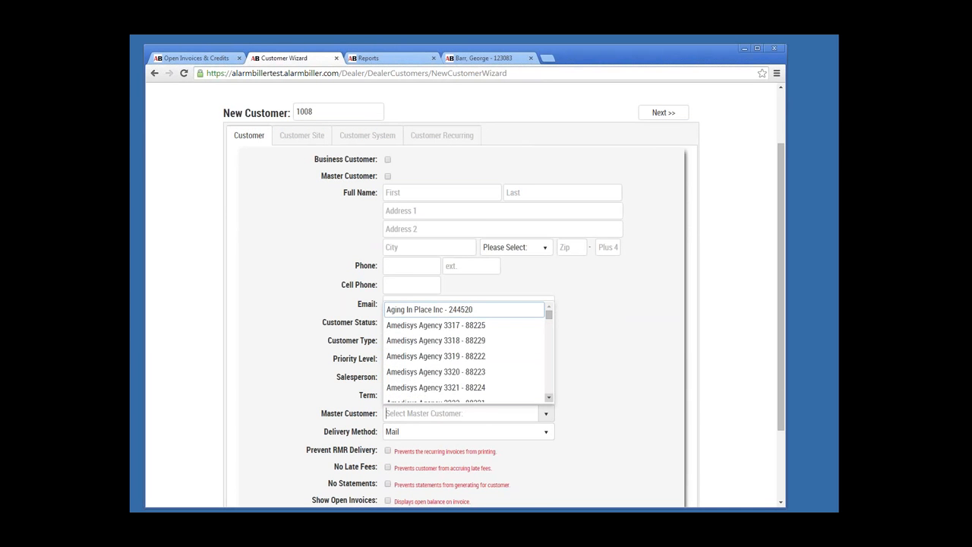
{"action": "left_click", "coordinate": [549, 398]}
{"action": "scroll", "coordinate": [549, 395], "scroll_direction": "down", "scroll_amount": 10}
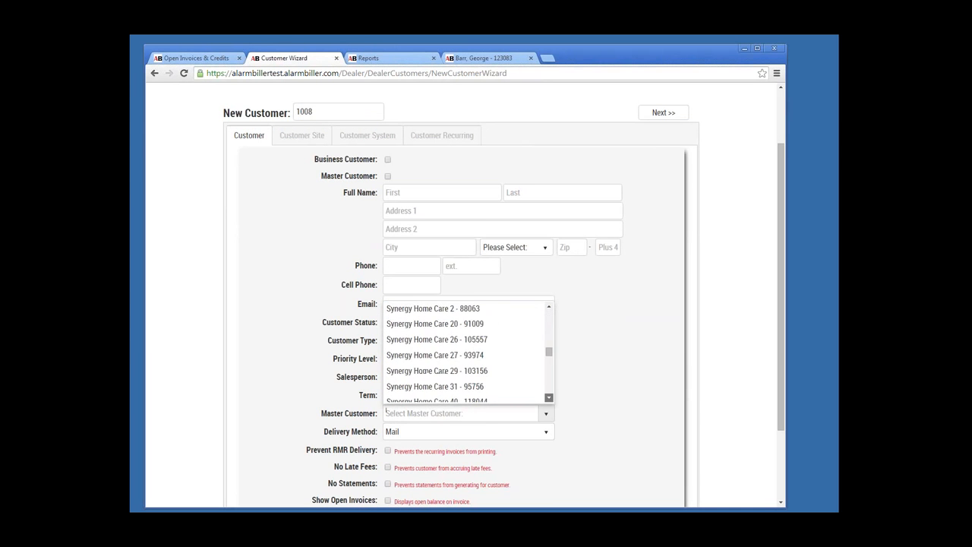
{"action": "scroll", "coordinate": [464, 372], "scroll_direction": "down", "scroll_amount": 1}
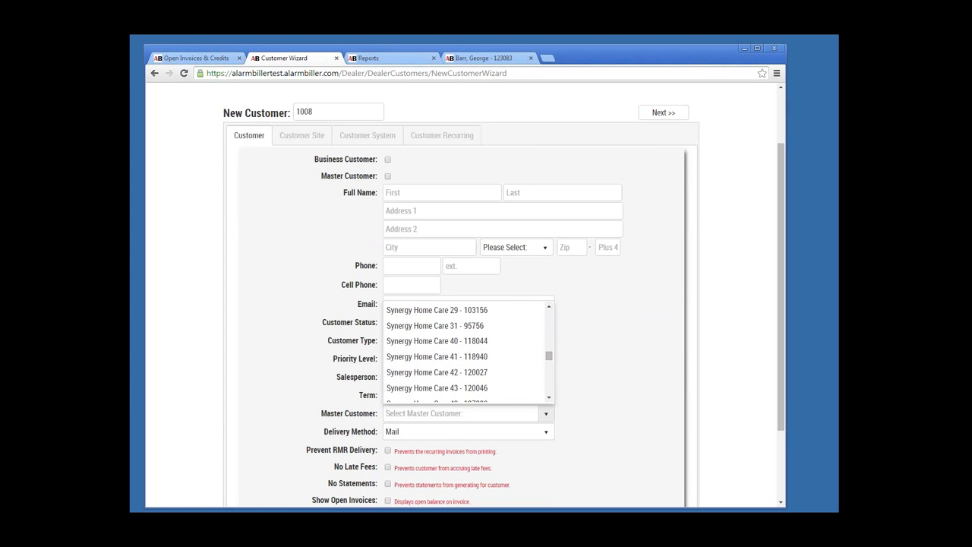
{"action": "key", "text": "Escape"}
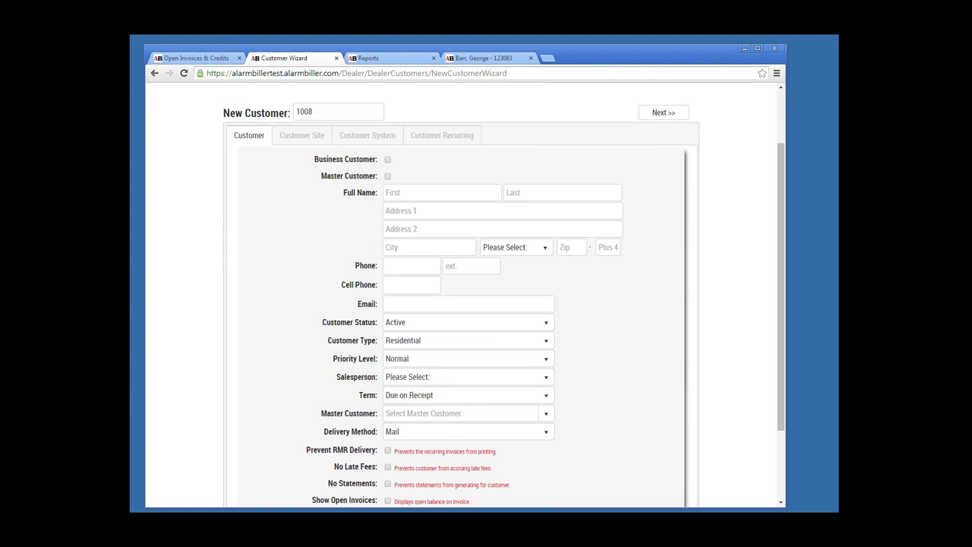
{"action": "scroll", "coordinate": [464, 303], "scroll_direction": "up", "scroll_amount": 2}
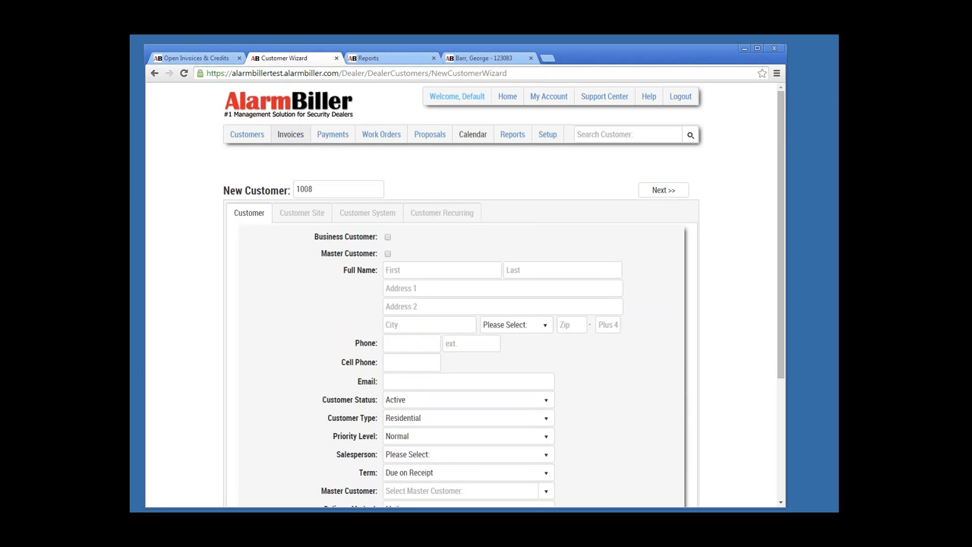
{"action": "left_click", "coordinate": [247, 134]}
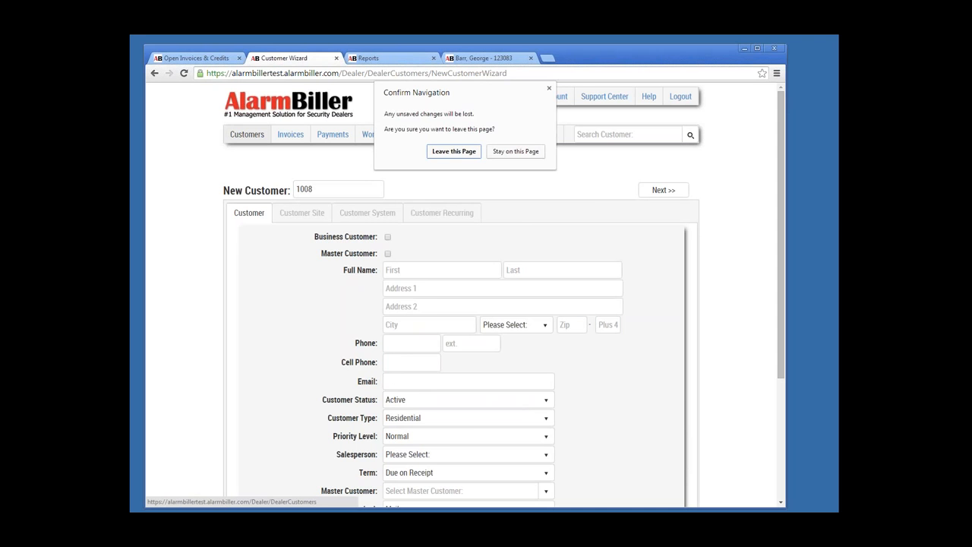
{"action": "left_click", "coordinate": [453, 151]}
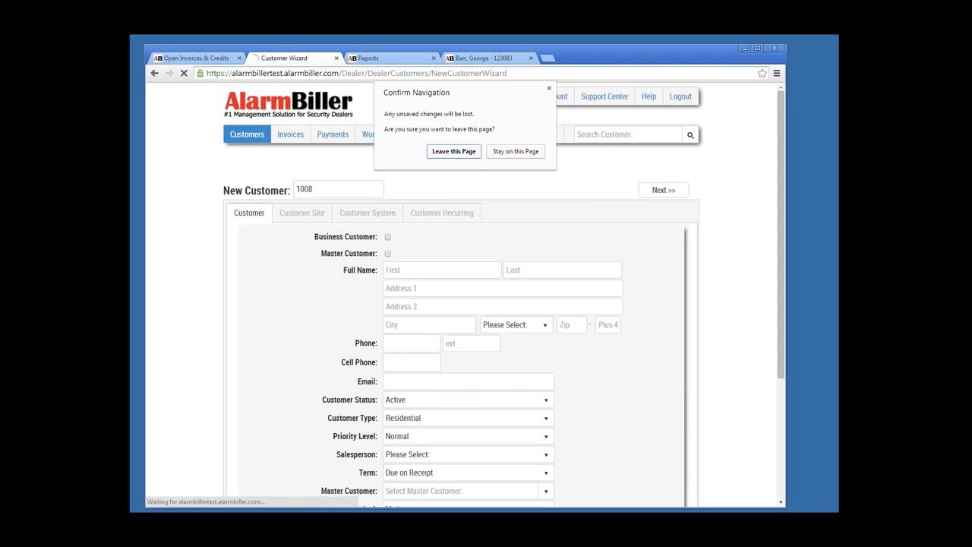
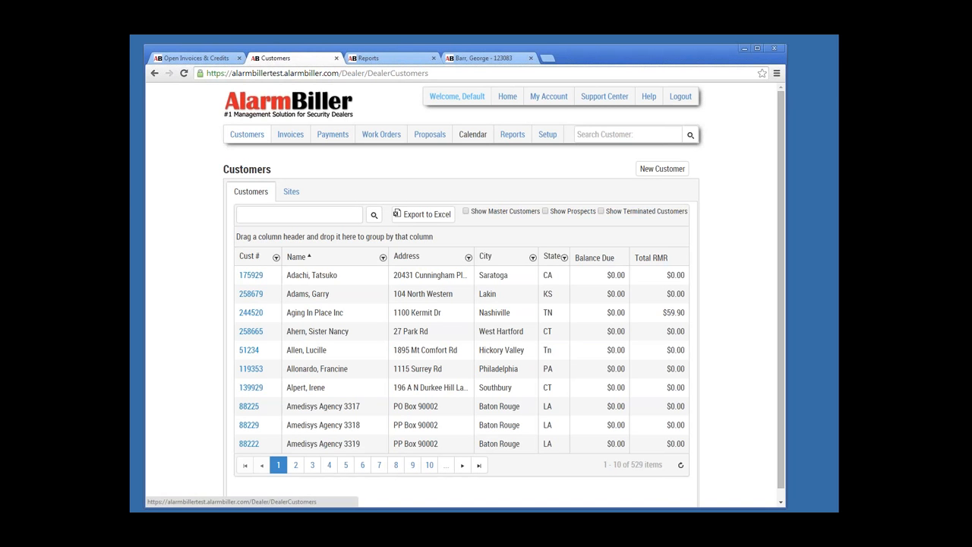
Step: Search customers by first name and open the matching sub-account's record
{"action": "left_click", "coordinate": [627, 134]}
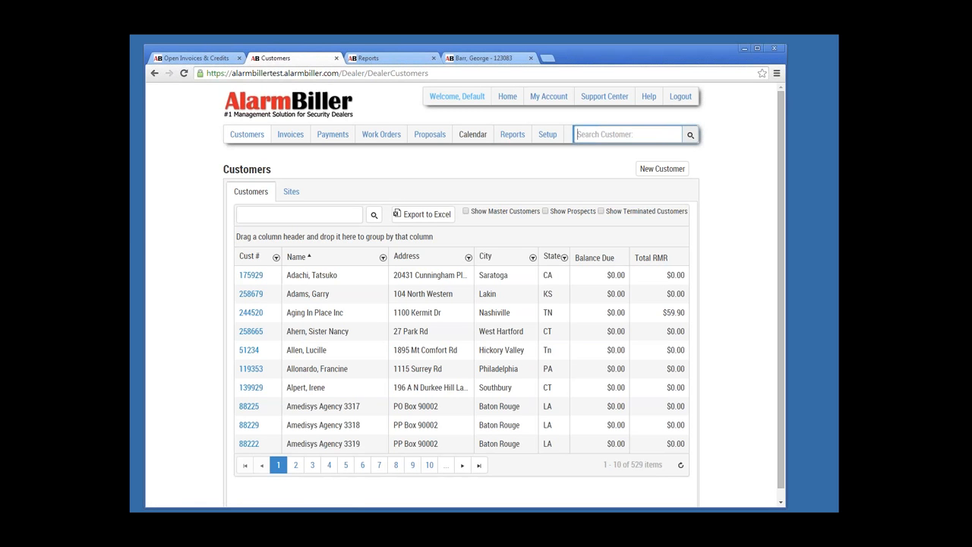
{"action": "left_click", "coordinate": [690, 135]}
{"action": "type", "text": "jim"}
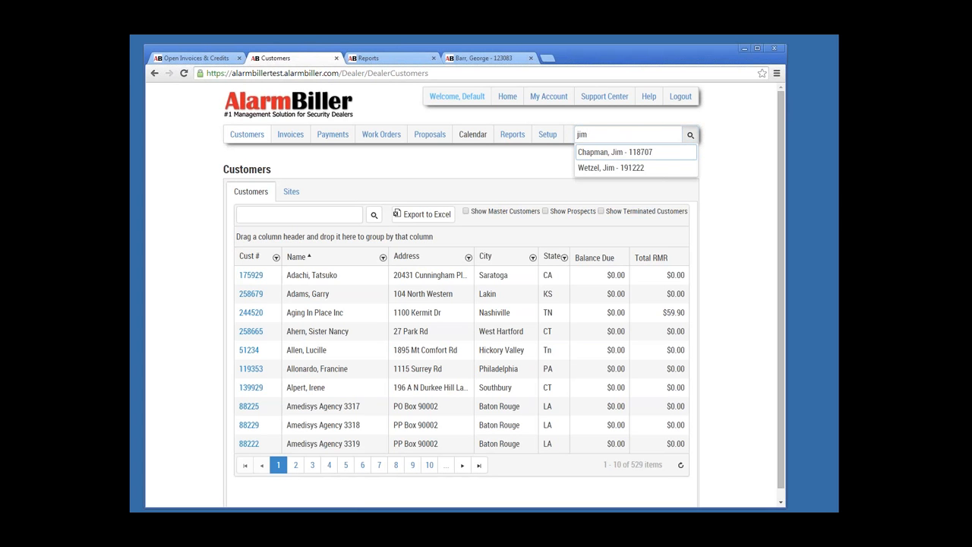
{"action": "key", "text": "BackSpace"}
{"action": "key", "text": "BackSpace"}
{"action": "key", "text": "BackSpace"}
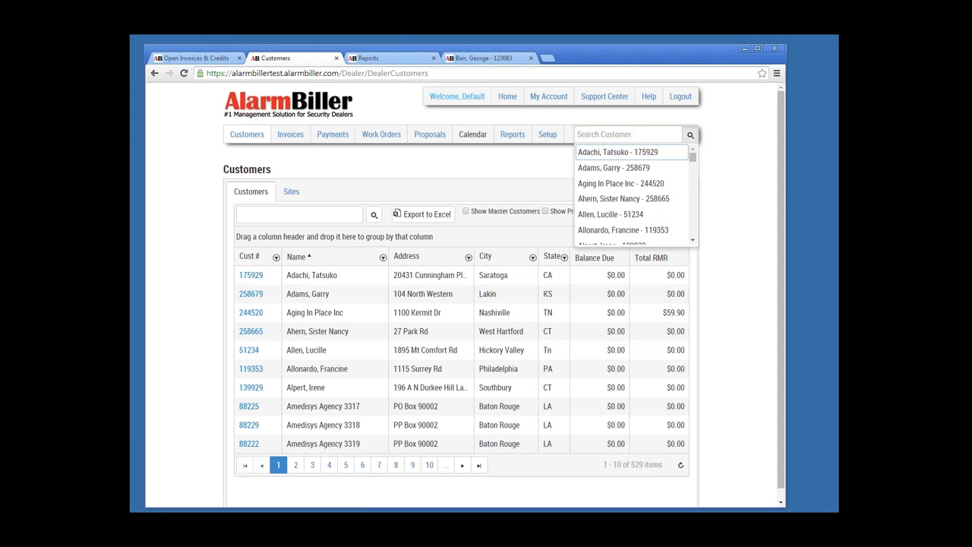
{"action": "type", "text": "joe"}
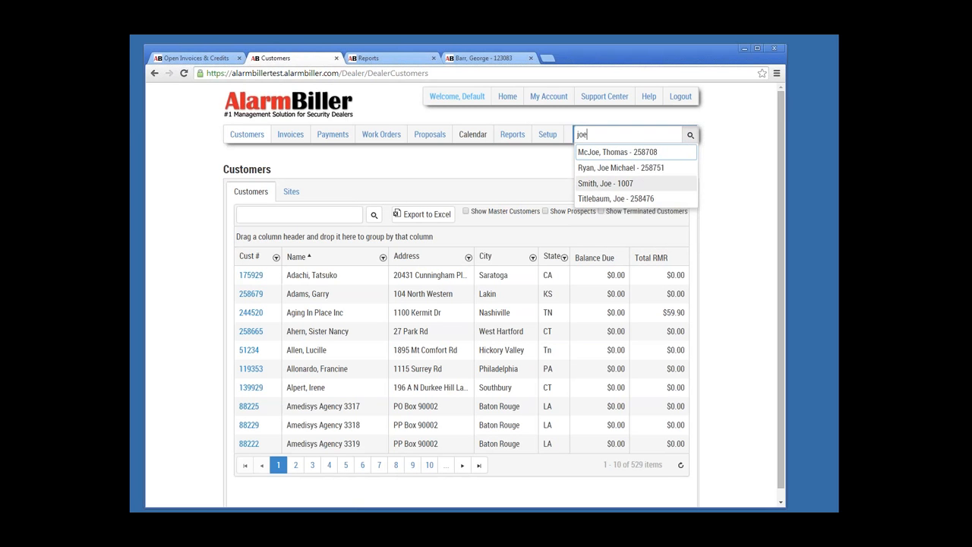
{"action": "left_click", "coordinate": [605, 183]}
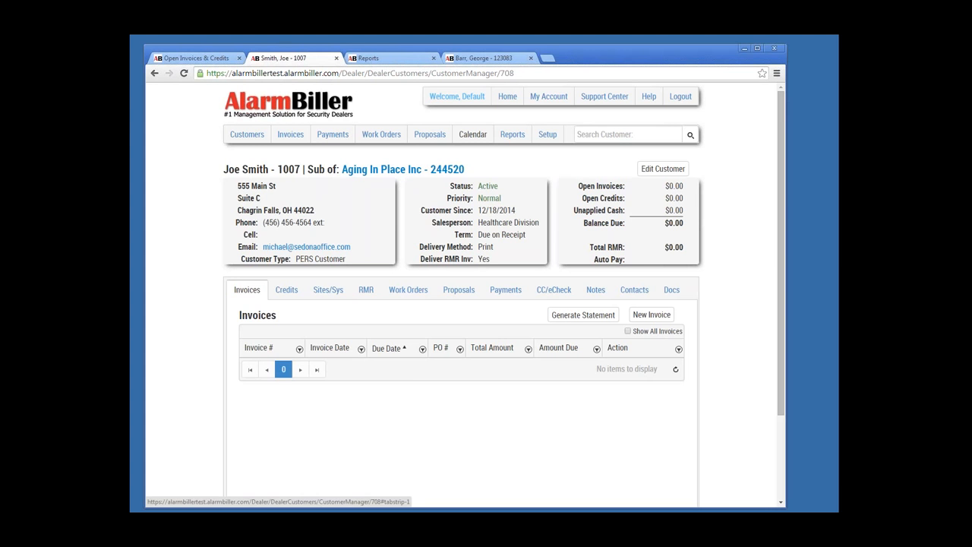
Step: Start a new invoice for this customer with Net 20 payment terms
{"action": "left_click", "coordinate": [651, 315]}
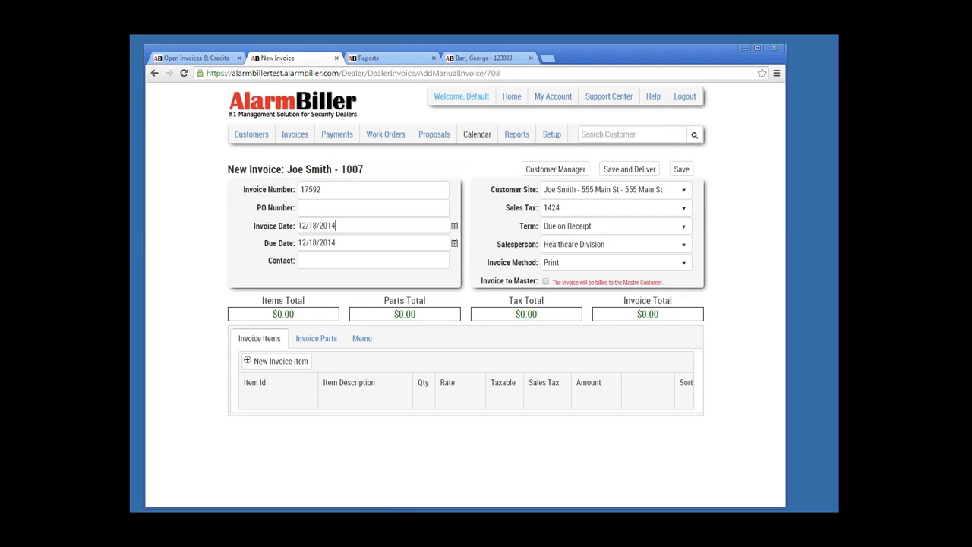
{"action": "left_click", "coordinate": [336, 243]}
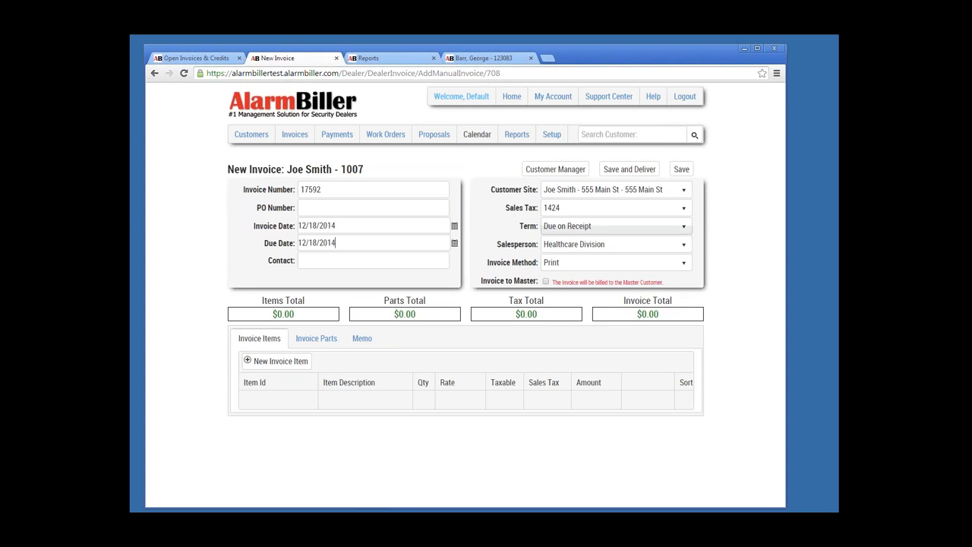
{"action": "left_click", "coordinate": [683, 226]}
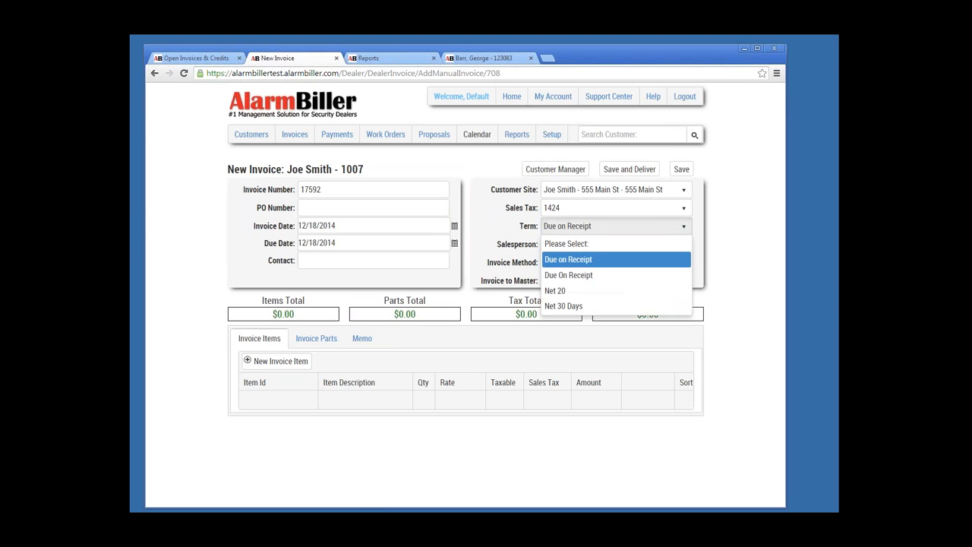
{"action": "left_click", "coordinate": [592, 291]}
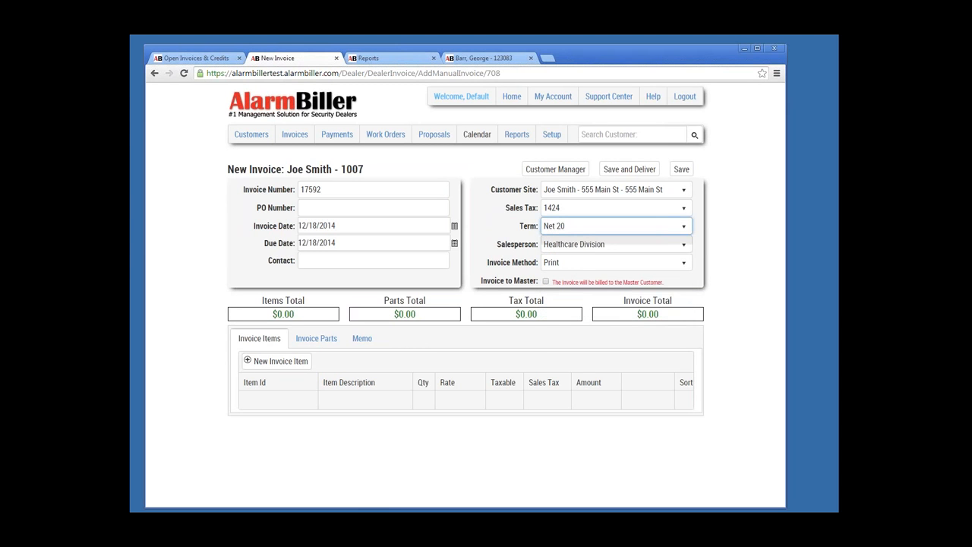
Step: Keep salesperson Healthcare Division, the existing site, tax code 1424 and Print, then bill to master
{"action": "left_click", "coordinate": [684, 243]}
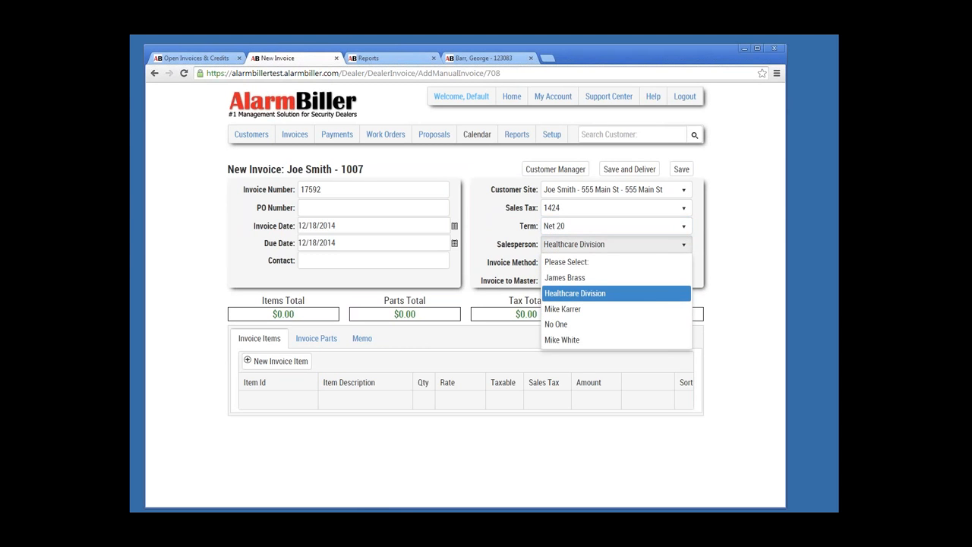
{"action": "left_click", "coordinate": [592, 293]}
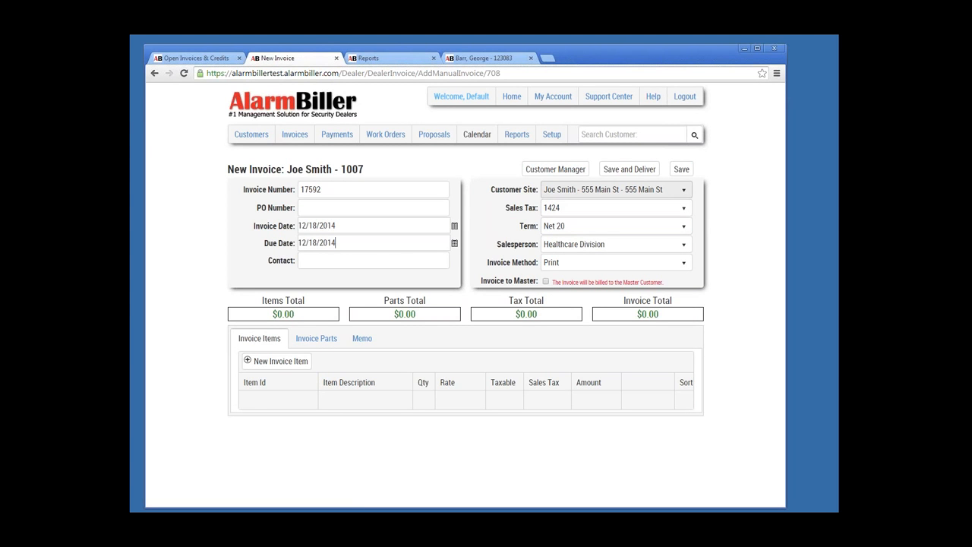
{"action": "left_click", "coordinate": [615, 189]}
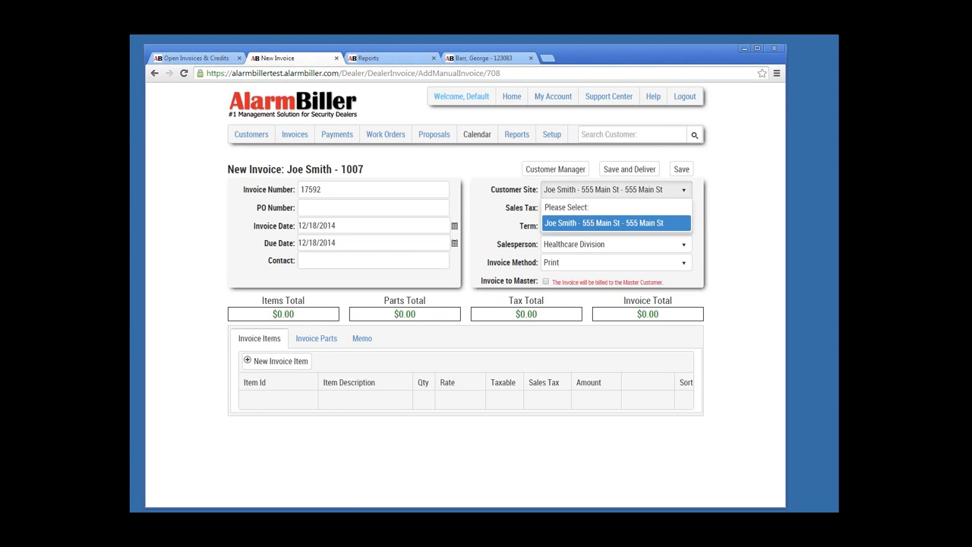
{"action": "left_click", "coordinate": [614, 221]}
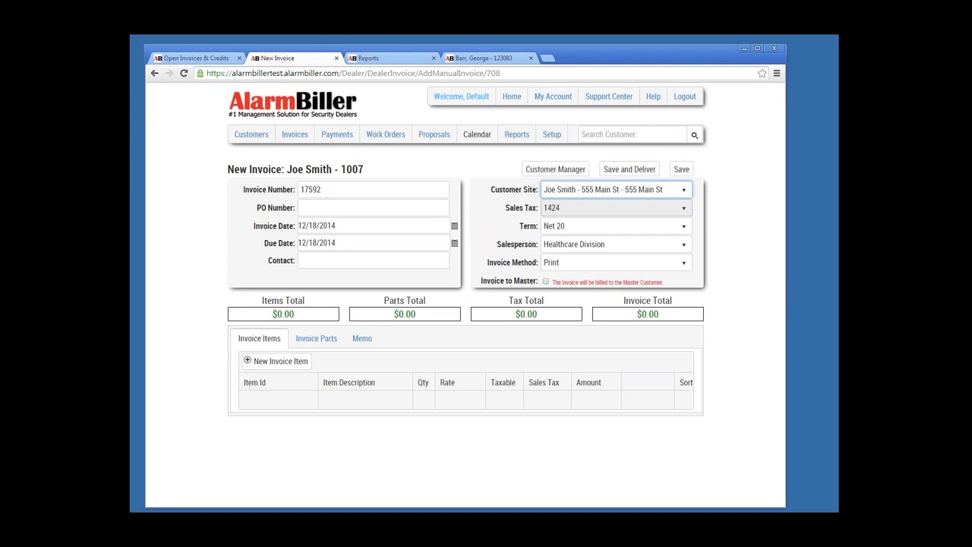
{"action": "left_click", "coordinate": [614, 208]}
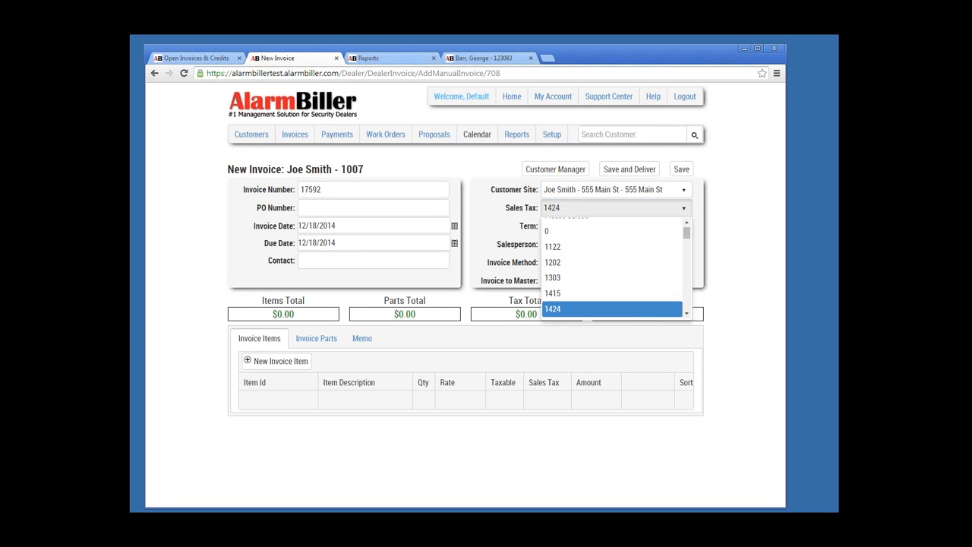
{"action": "scroll", "coordinate": [685, 232], "scroll_direction": "up", "scroll_amount": 1}
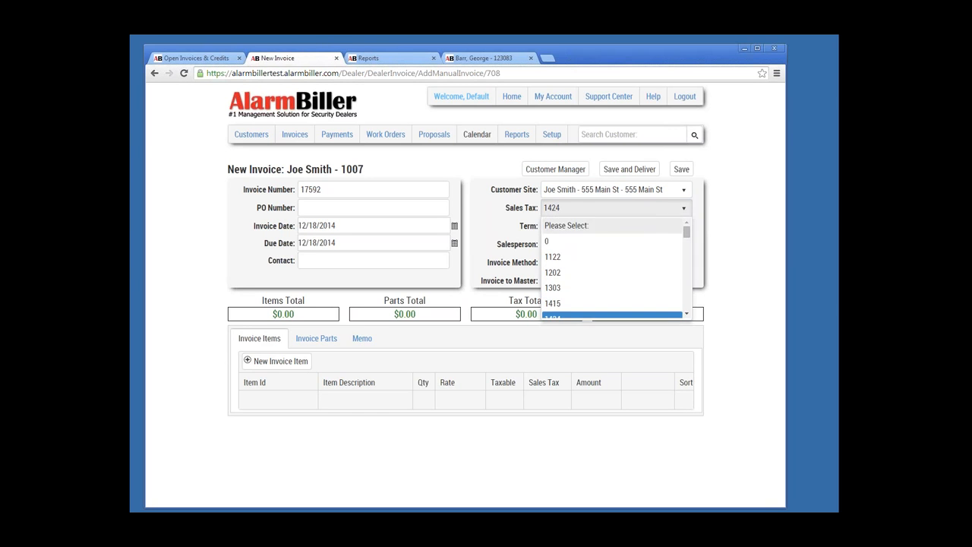
{"action": "left_click", "coordinate": [600, 316]}
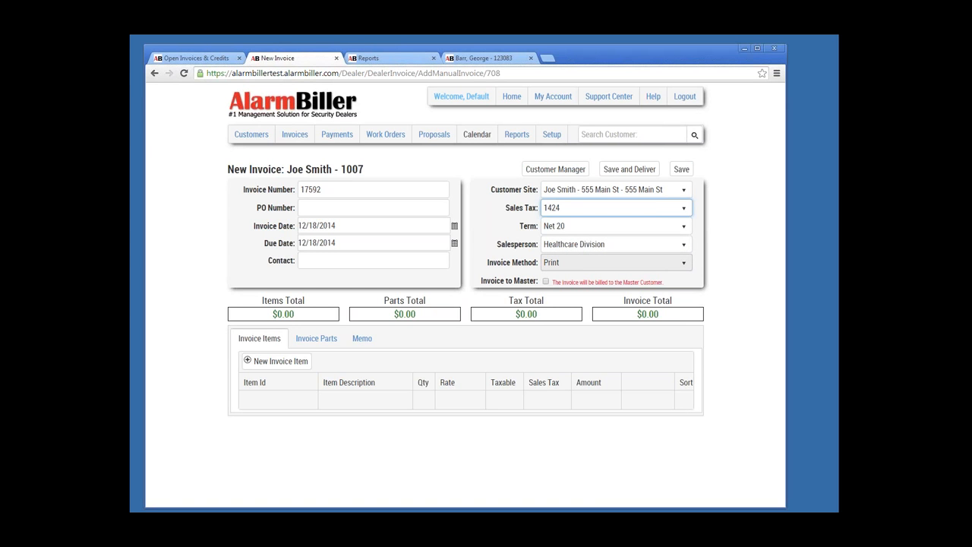
{"action": "left_click", "coordinate": [616, 263]}
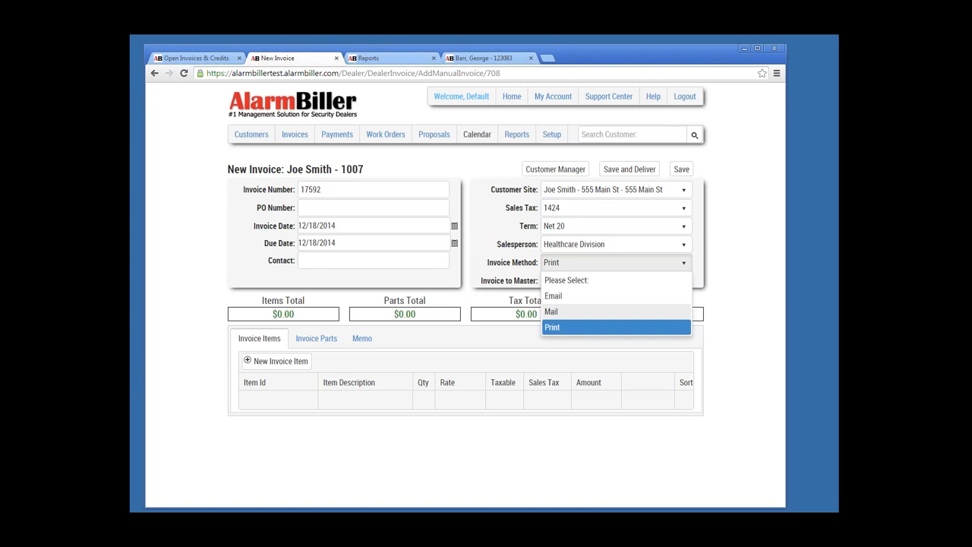
{"action": "left_click", "coordinate": [616, 327]}
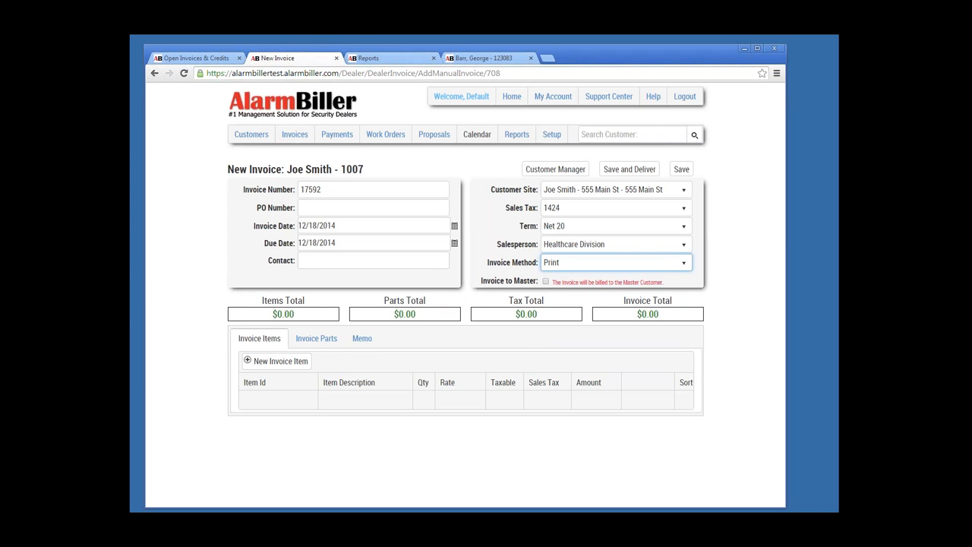
{"action": "left_click", "coordinate": [545, 281]}
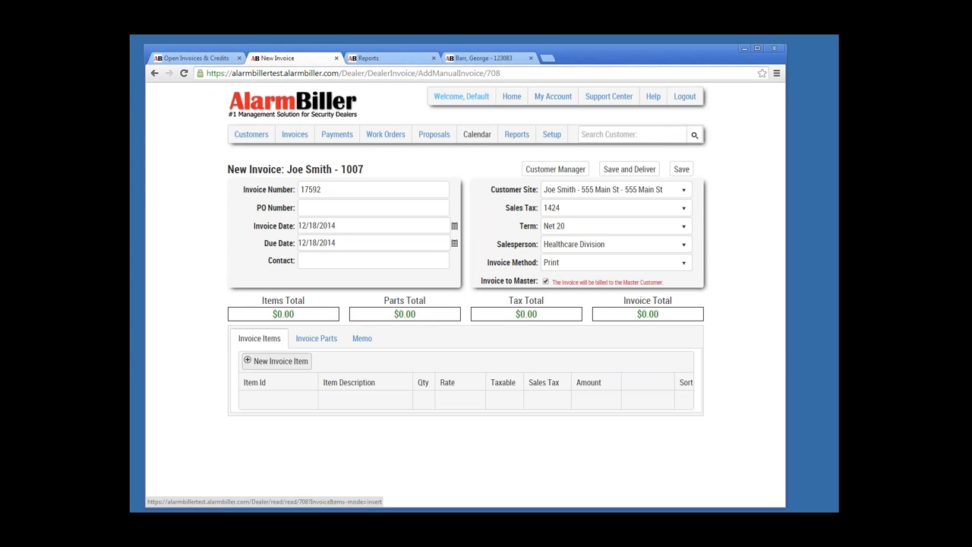
Step: Add a CellularHomeSystem line item to the invoice at a rate of 29.95
{"action": "left_click", "coordinate": [277, 361]}
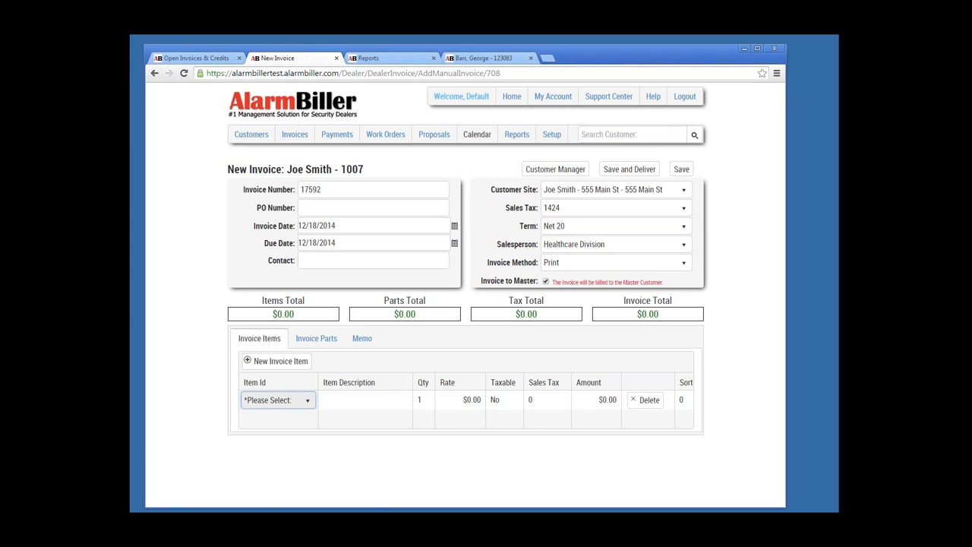
{"action": "left_click", "coordinate": [278, 399]}
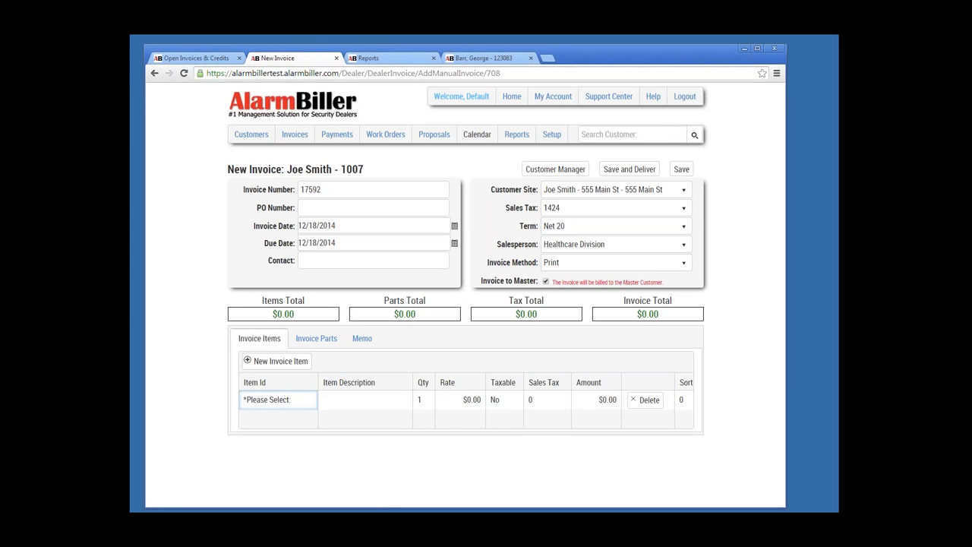
{"action": "left_click", "coordinate": [278, 400]}
{"action": "left_click", "coordinate": [278, 400]}
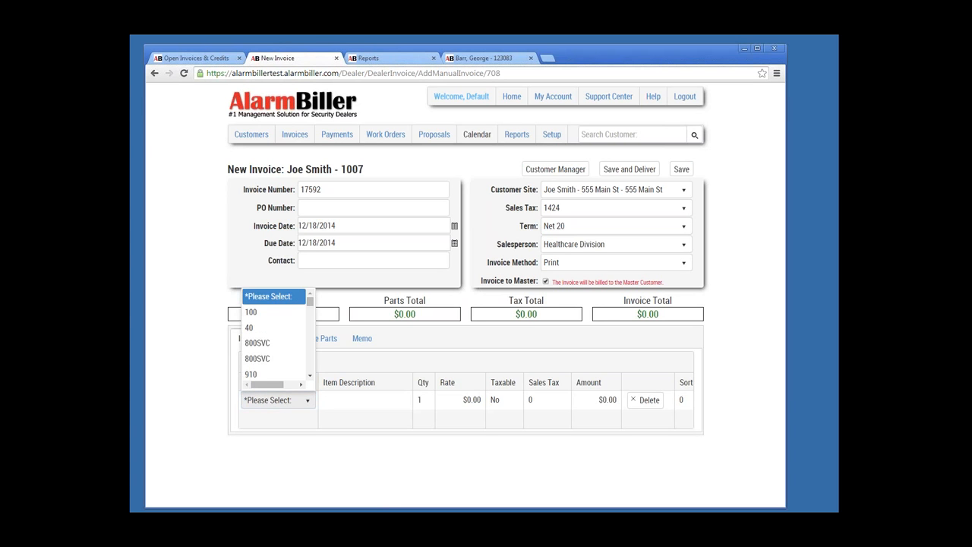
{"action": "scroll", "coordinate": [275, 334], "scroll_direction": "down", "scroll_amount": 2}
{"action": "scroll", "coordinate": [275, 334], "scroll_direction": "down", "scroll_amount": 2}
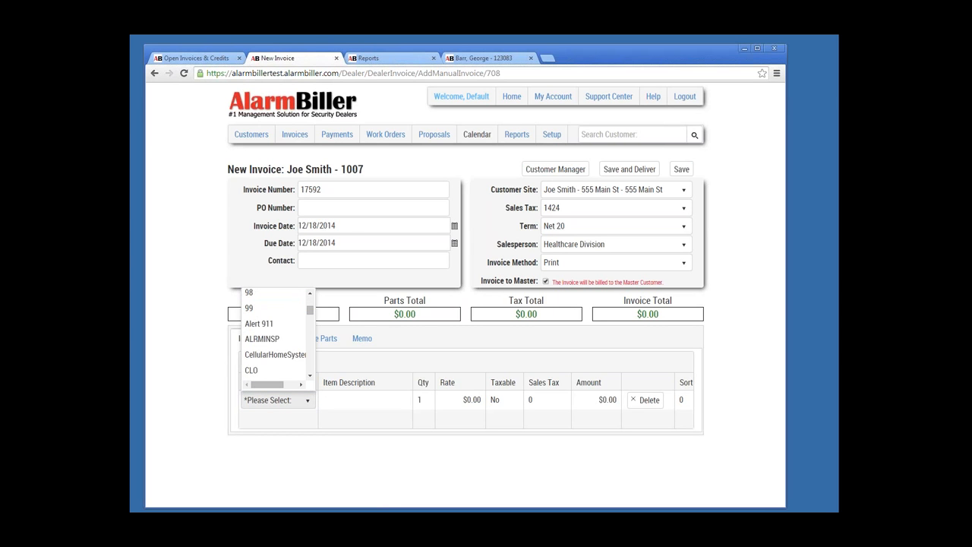
{"action": "left_click", "coordinate": [275, 354]}
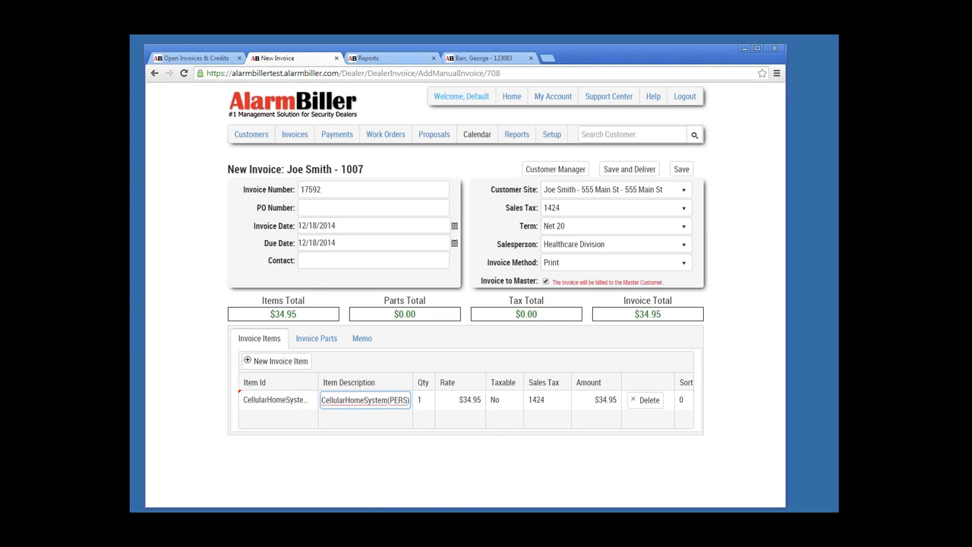
{"action": "double_click", "coordinate": [460, 401]}
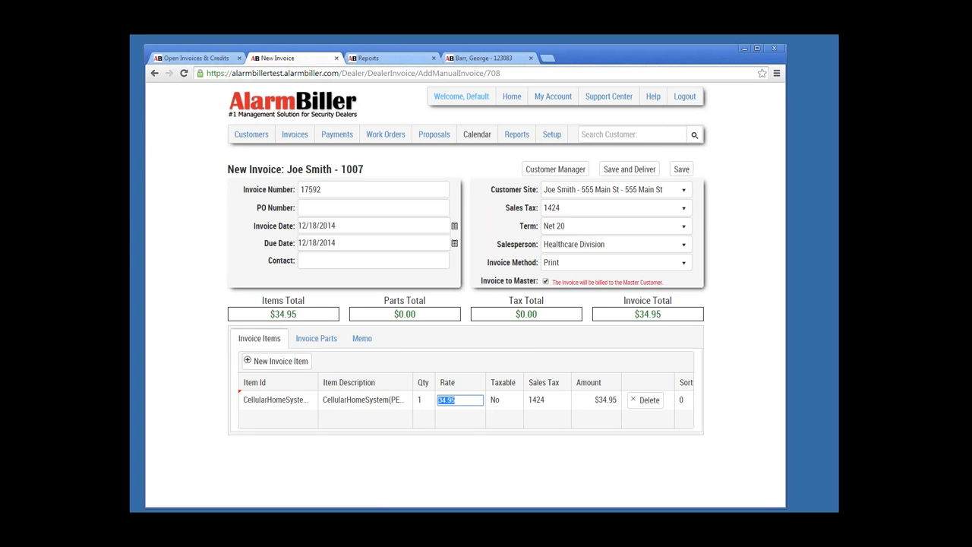
{"action": "type", "text": "29.95"}
{"action": "key", "text": "Tab"}
{"action": "key", "text": "Tab"}
{"action": "key", "text": "Tab"}
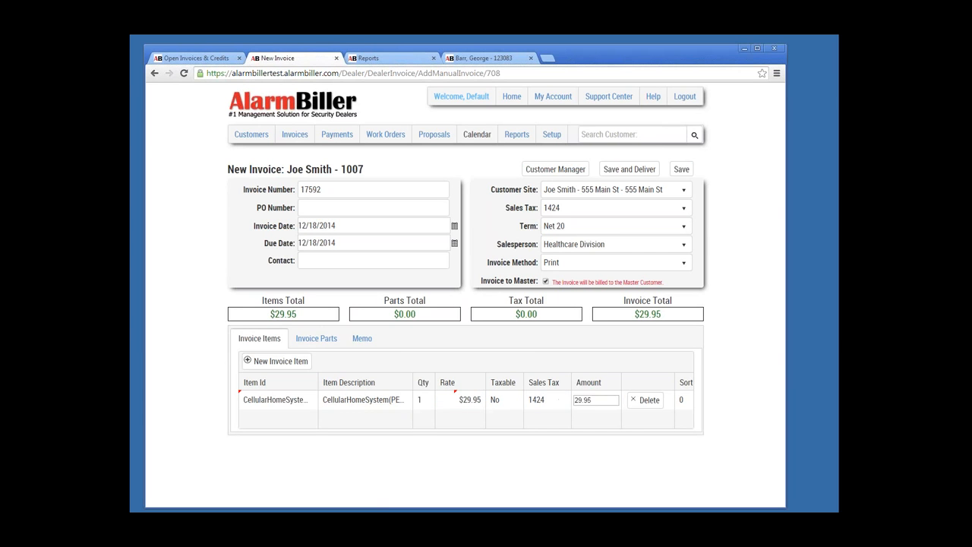
{"action": "key", "text": "Tab"}
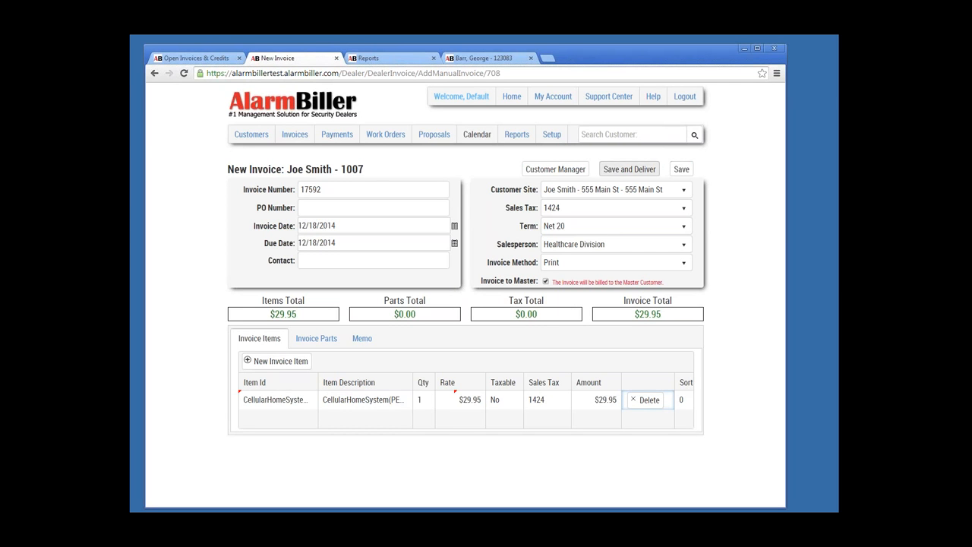
Step: Save the invoice, download it as a printable PDF and open it
{"action": "left_click", "coordinate": [630, 169]}
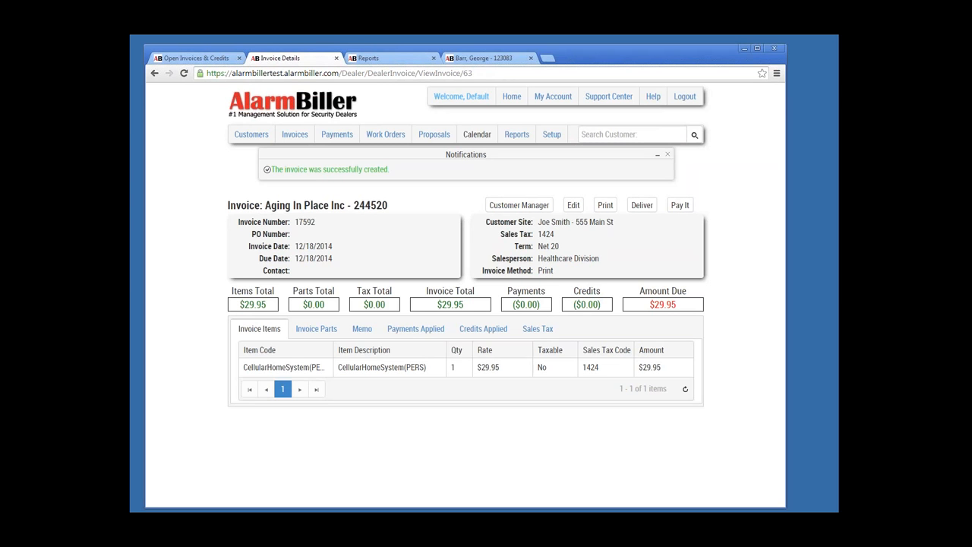
{"action": "left_click", "coordinate": [605, 205]}
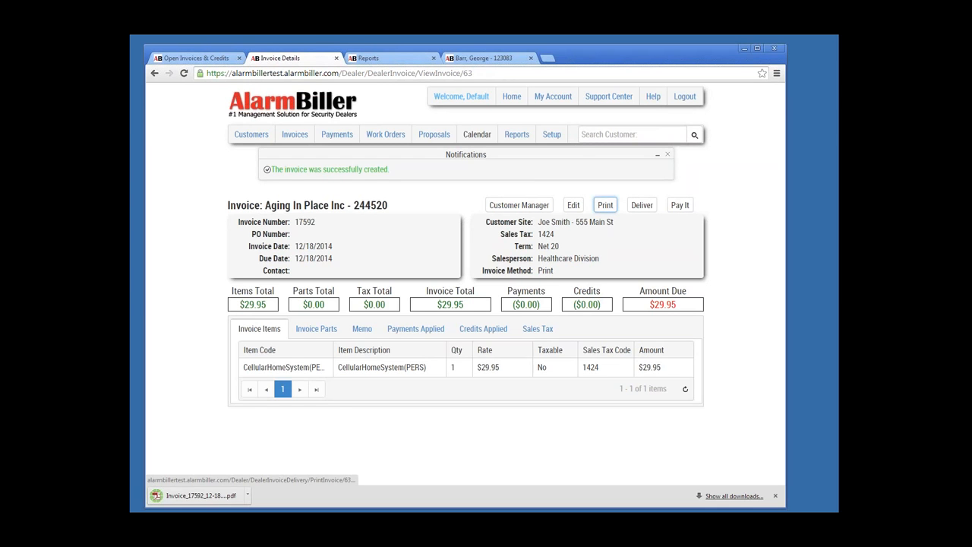
{"action": "left_click", "coordinate": [201, 496]}
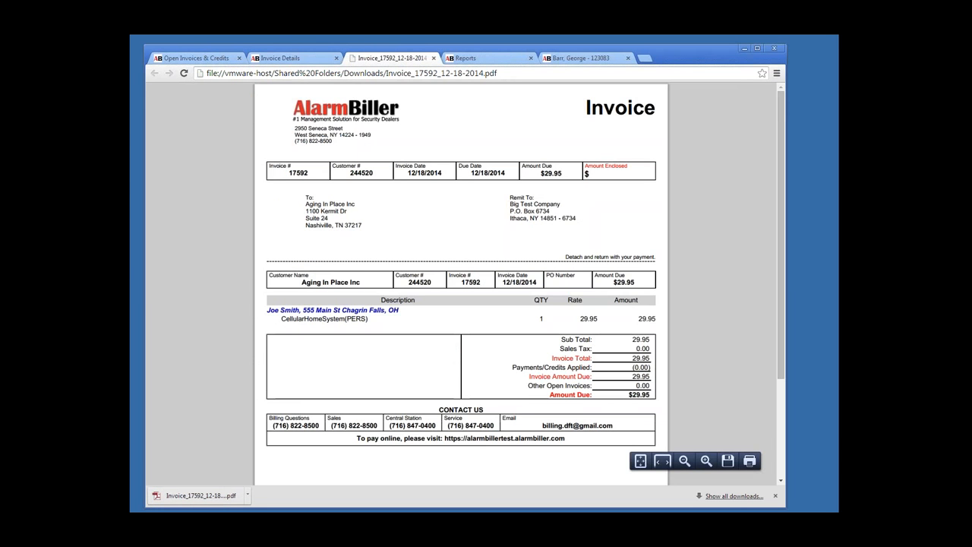
Step: Highlight the billing address and line-item text in the invoice PDF, then return to Invoice Details
{"action": "left_click_drag", "start_coordinate": [306, 205], "coordinate": [361, 225]}
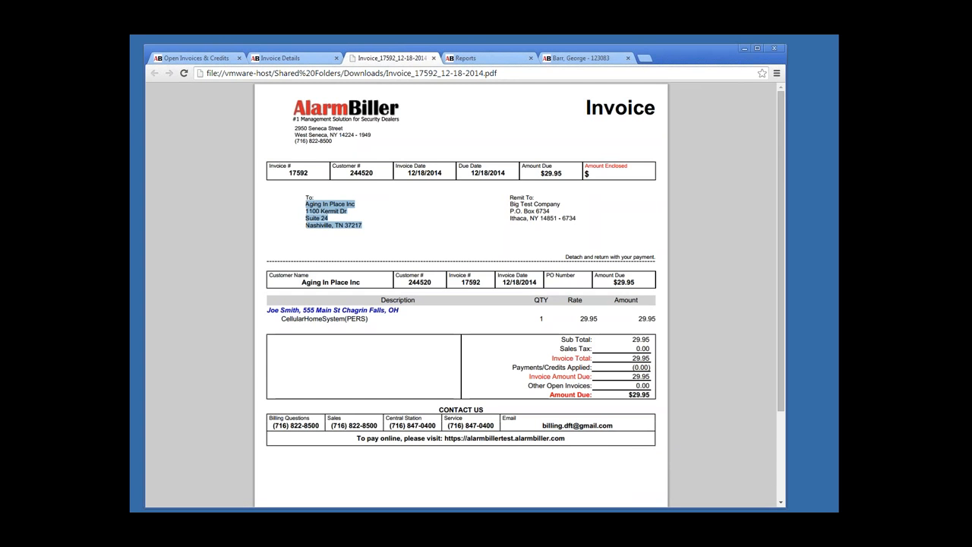
{"action": "left_click", "coordinate": [361, 225]}
{"action": "left_click_drag", "start_coordinate": [290, 311], "coordinate": [399, 311]}
{"action": "left_click", "coordinate": [399, 311]}
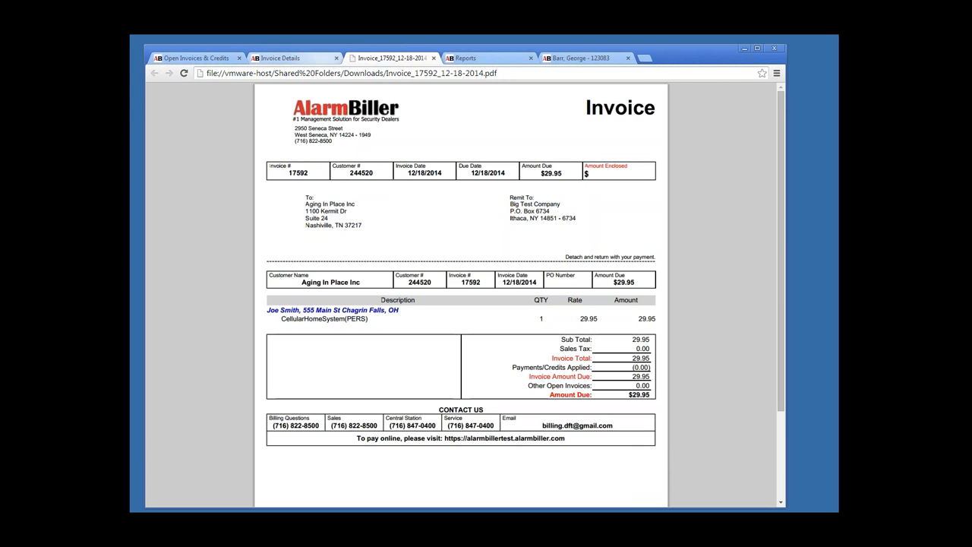
{"action": "left_click", "coordinate": [281, 58]}
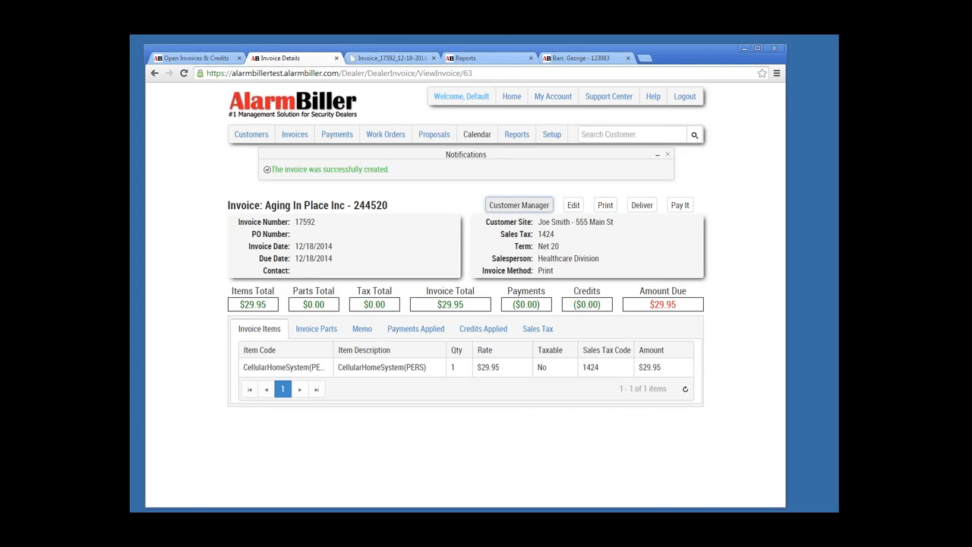
Step: Check the customer's invoice list shows the new $29.95 invoice, then reopen the sub-customer record
{"action": "left_click", "coordinate": [519, 205]}
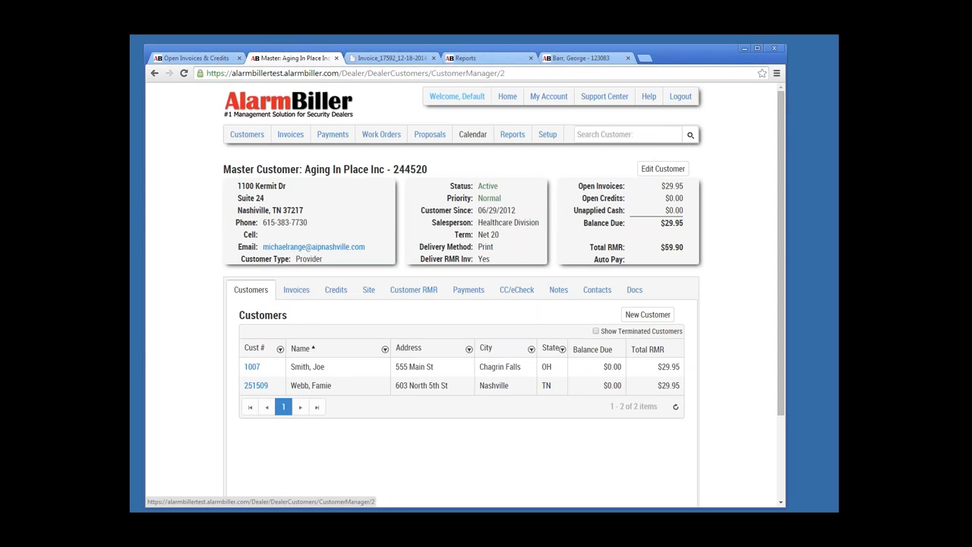
{"action": "left_click", "coordinate": [296, 290]}
{"action": "scroll", "coordinate": [296, 289], "scroll_direction": "down", "scroll_amount": 2}
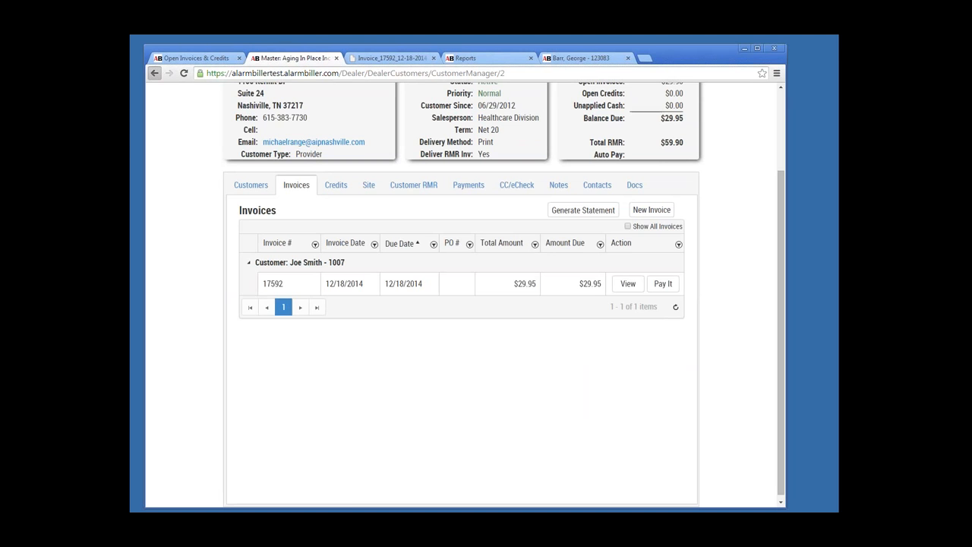
{"action": "left_click", "coordinate": [154, 73]}
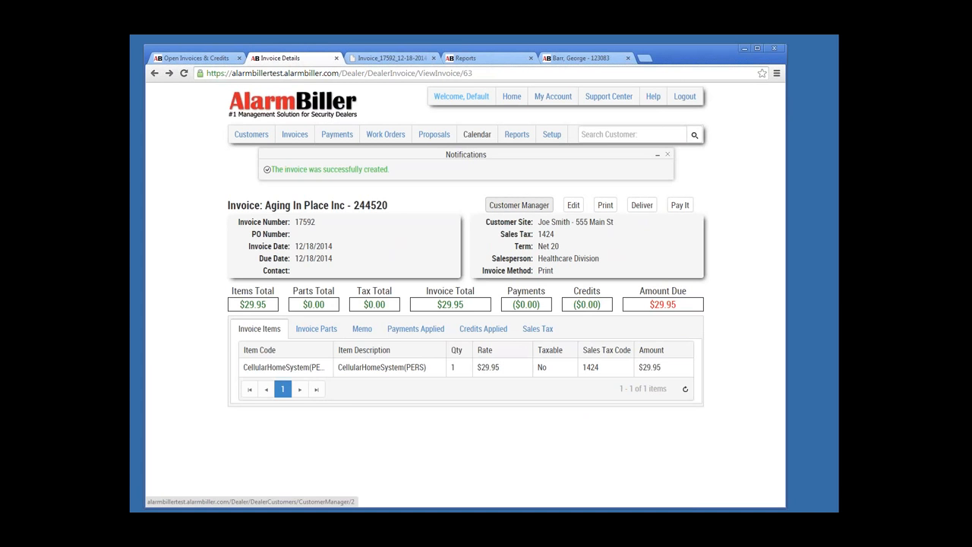
{"action": "left_click", "coordinate": [519, 205]}
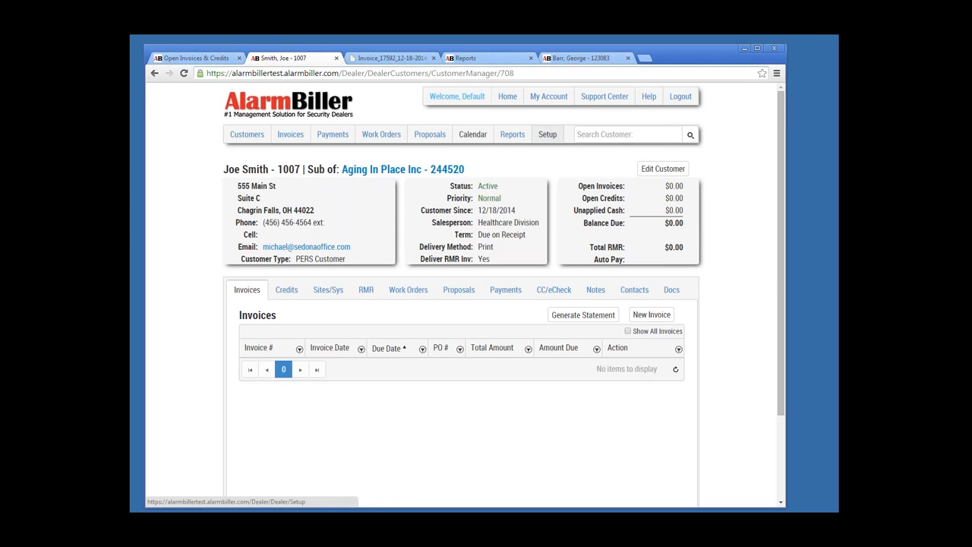
Step: Go to the Setup page with its Company, Accounting and Operations options
{"action": "left_click", "coordinate": [547, 134]}
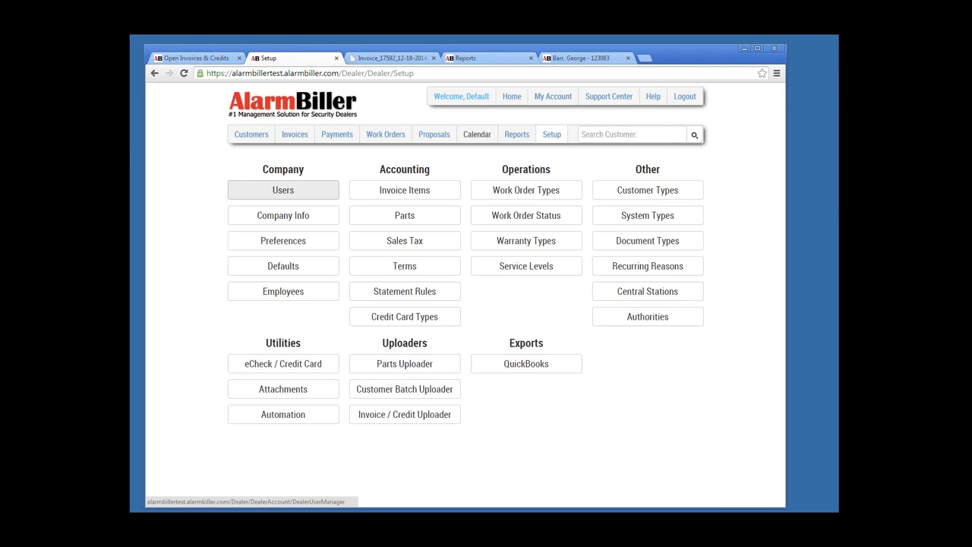
{"action": "left_click", "coordinate": [283, 190]}
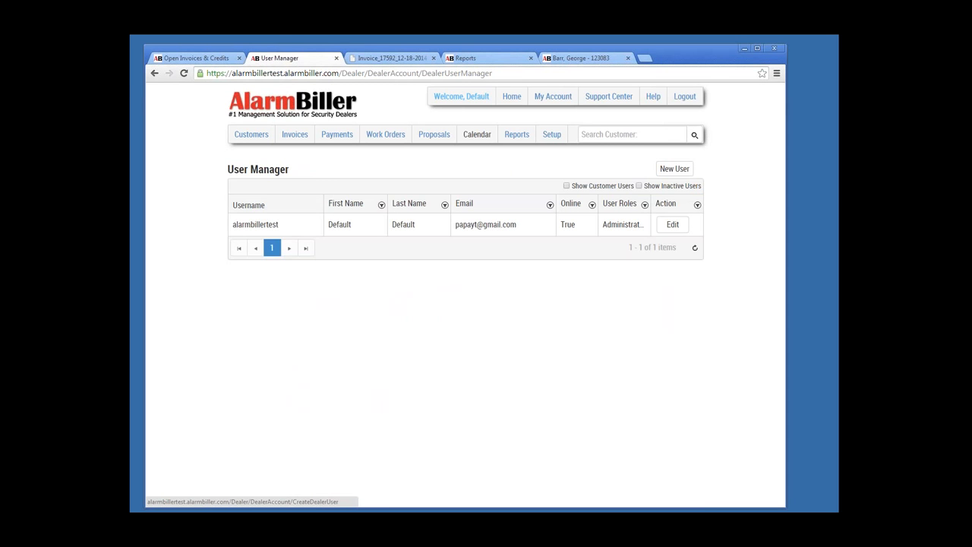
{"action": "left_click", "coordinate": [675, 169]}
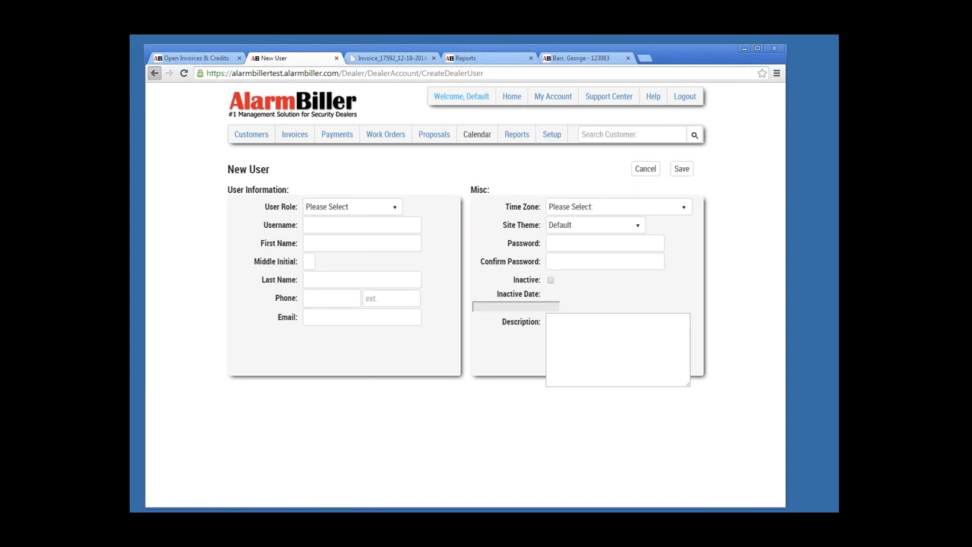
{"action": "left_click", "coordinate": [154, 73]}
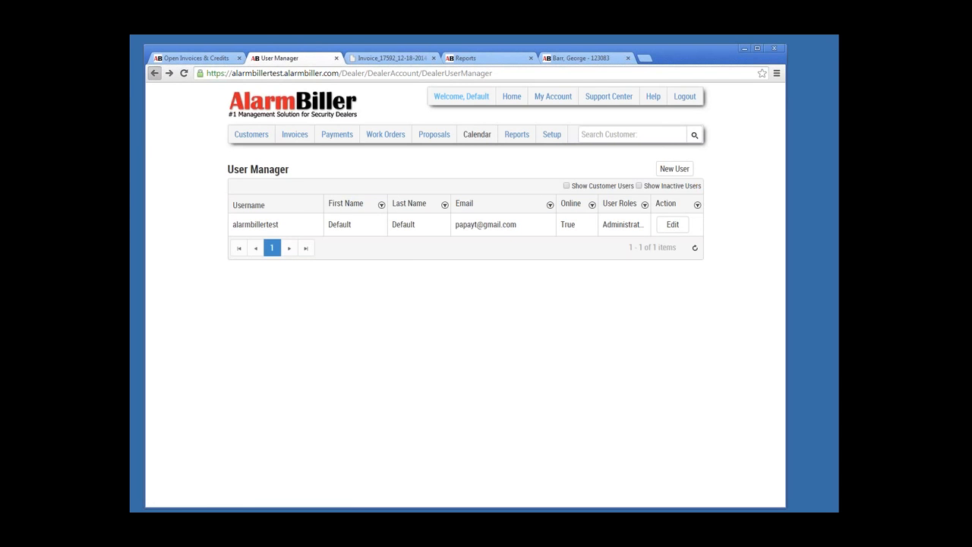
{"action": "left_click", "coordinate": [154, 73]}
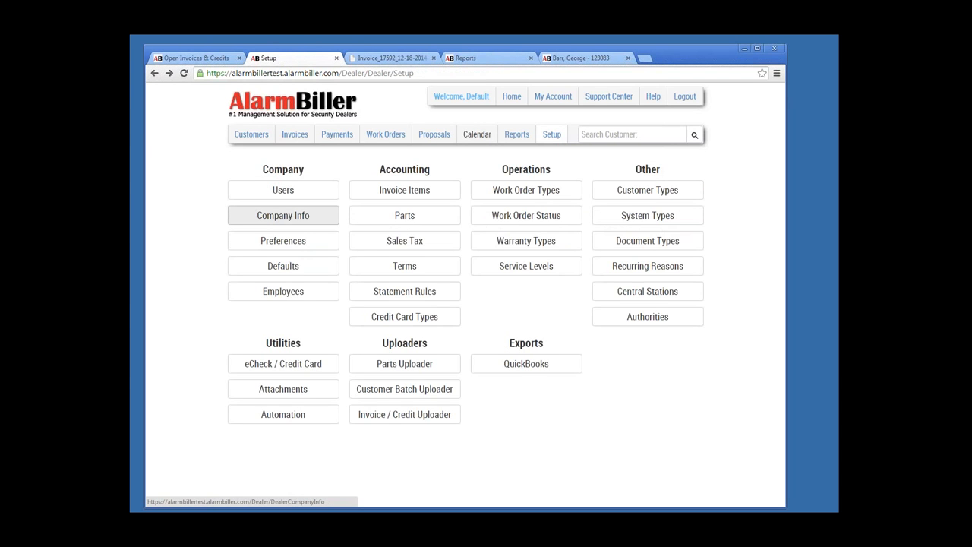
{"action": "left_click", "coordinate": [283, 215]}
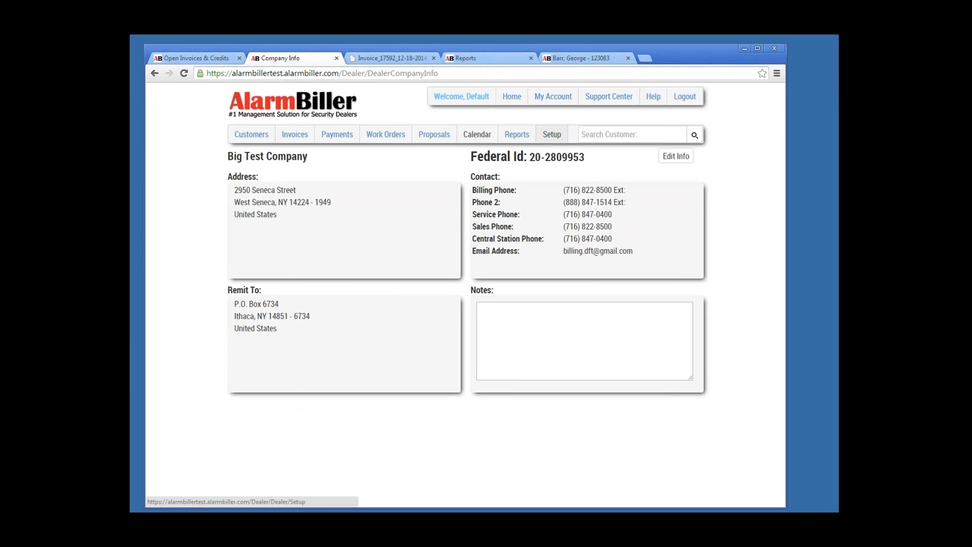
{"action": "left_click", "coordinate": [552, 134]}
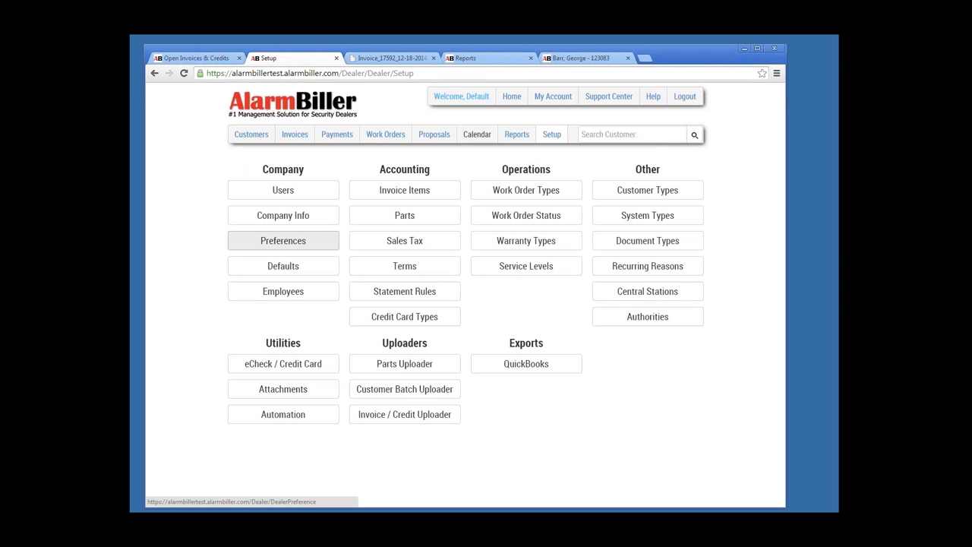
Step: Set the company Site Theme to Blue Opal in Preferences, save, and confirm it stuck
{"action": "left_click", "coordinate": [282, 240]}
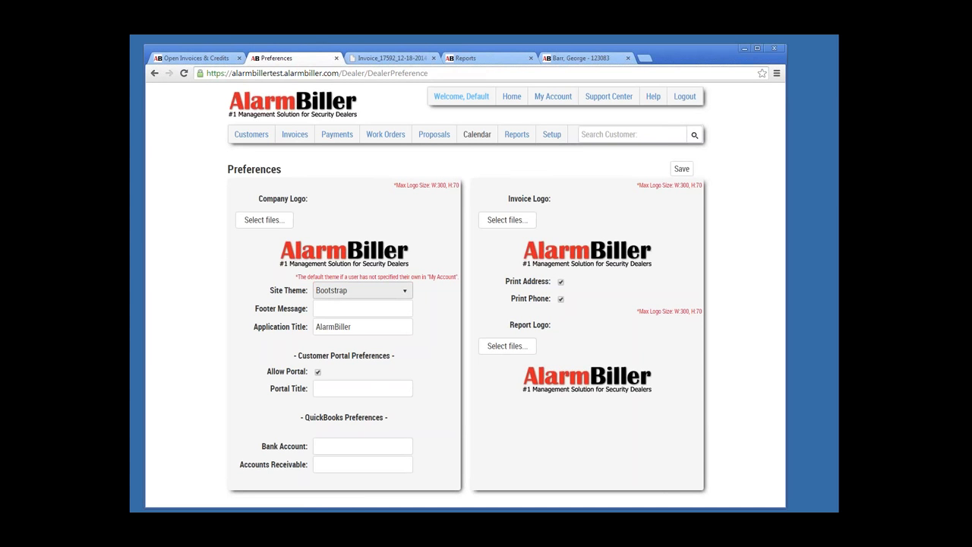
{"action": "left_click", "coordinate": [362, 290]}
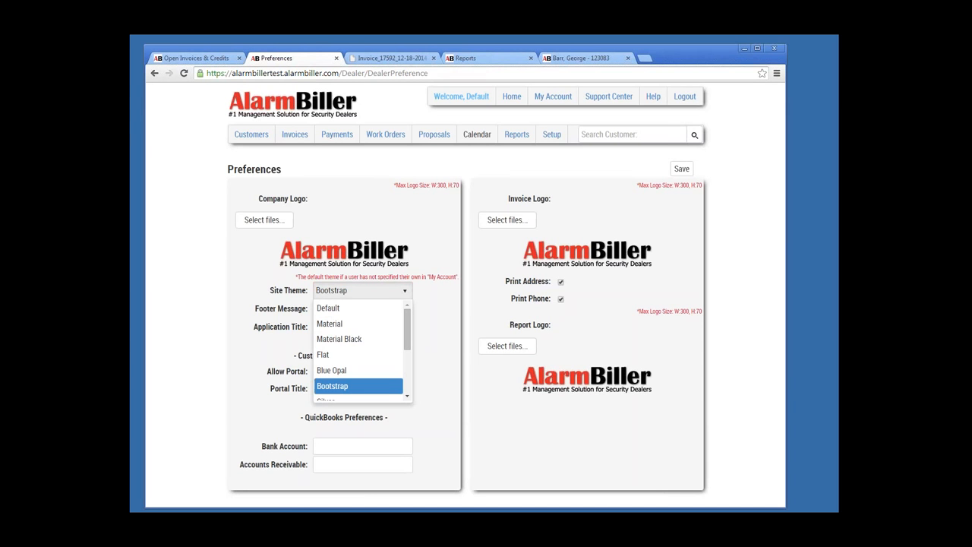
{"action": "left_click", "coordinate": [334, 370]}
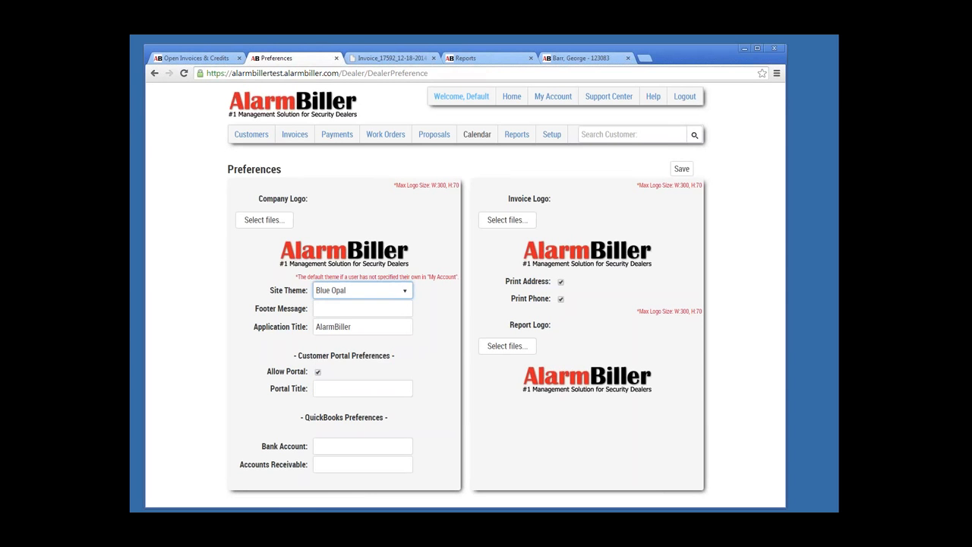
{"action": "left_click", "coordinate": [682, 169]}
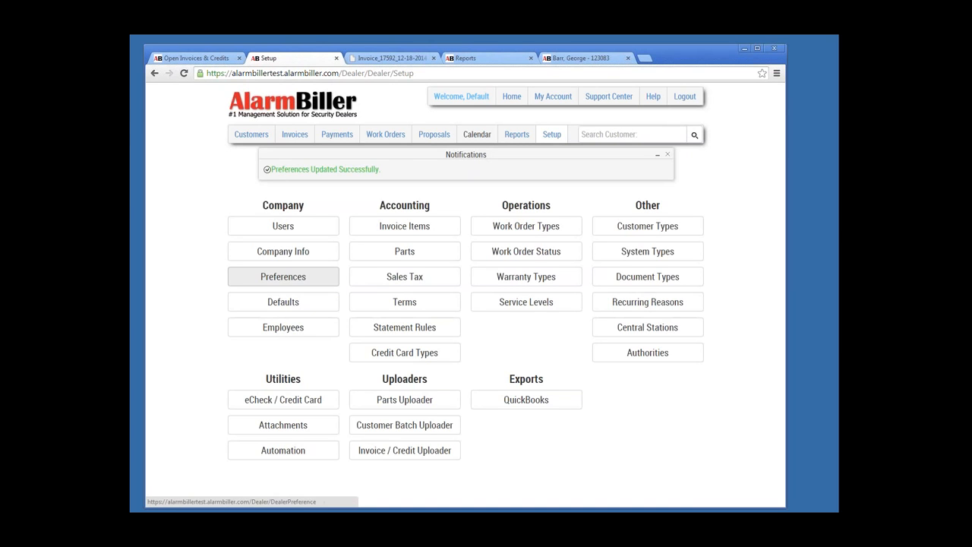
{"action": "left_click", "coordinate": [283, 277]}
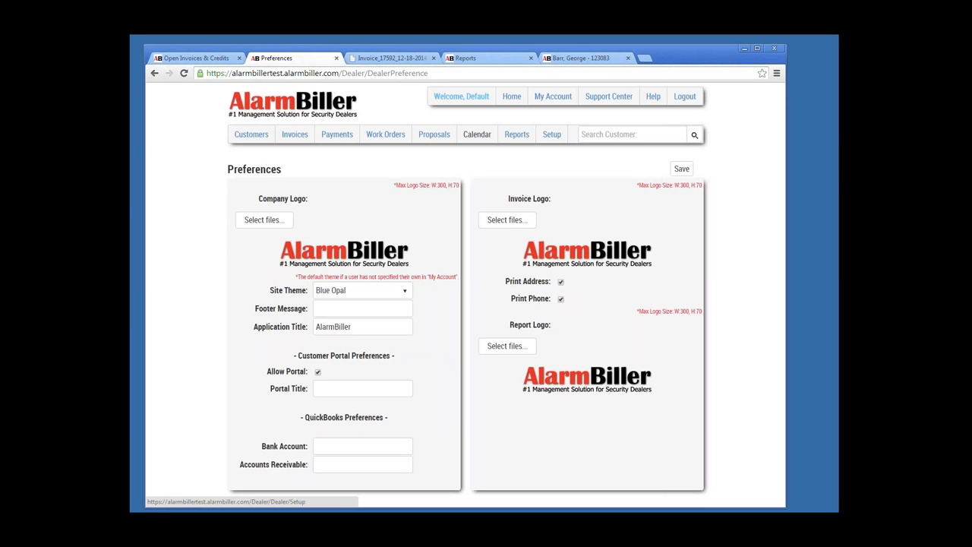
{"action": "left_click", "coordinate": [552, 133]}
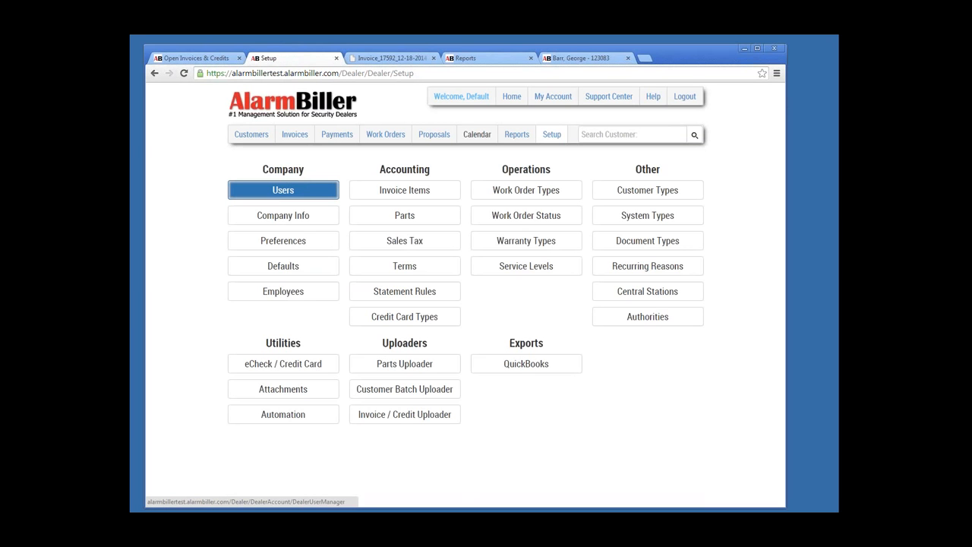
Step: Change the administrator user's own Site Theme to Blue Opal and save it
{"action": "left_click", "coordinate": [283, 190]}
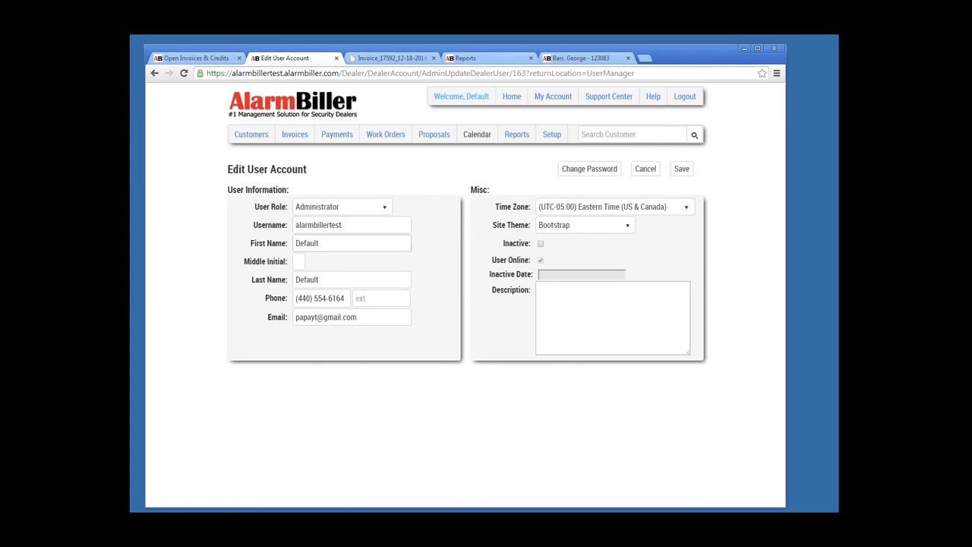
{"action": "left_click", "coordinate": [583, 225]}
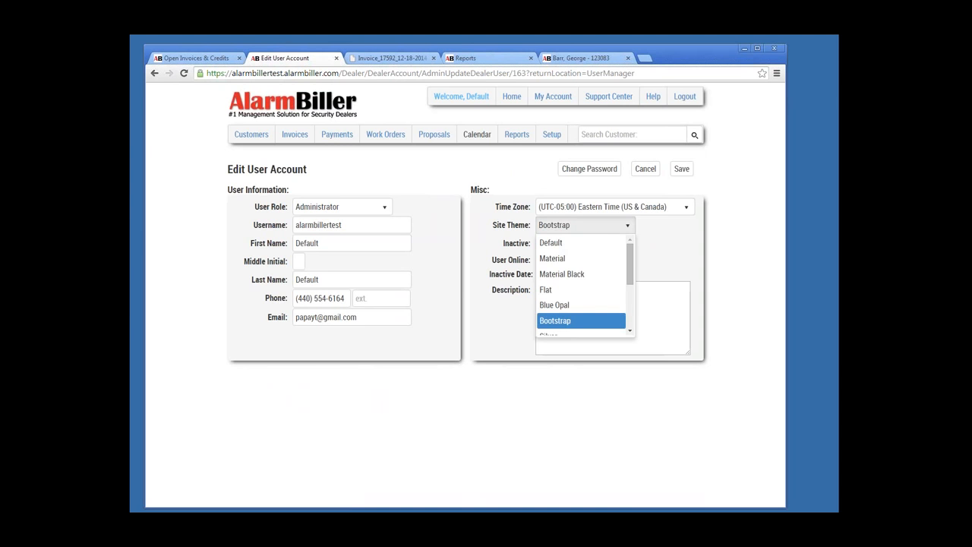
{"action": "left_click", "coordinate": [554, 304]}
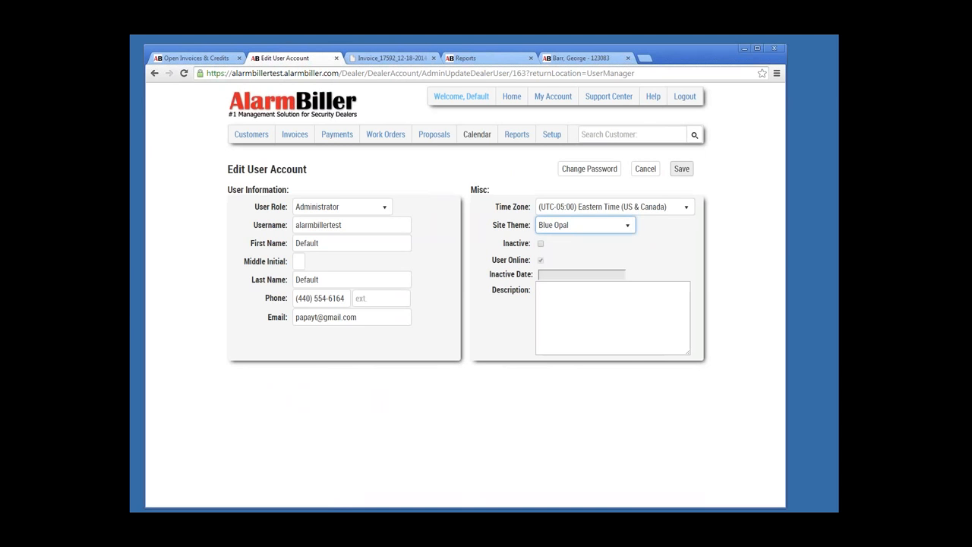
{"action": "left_click", "coordinate": [682, 169]}
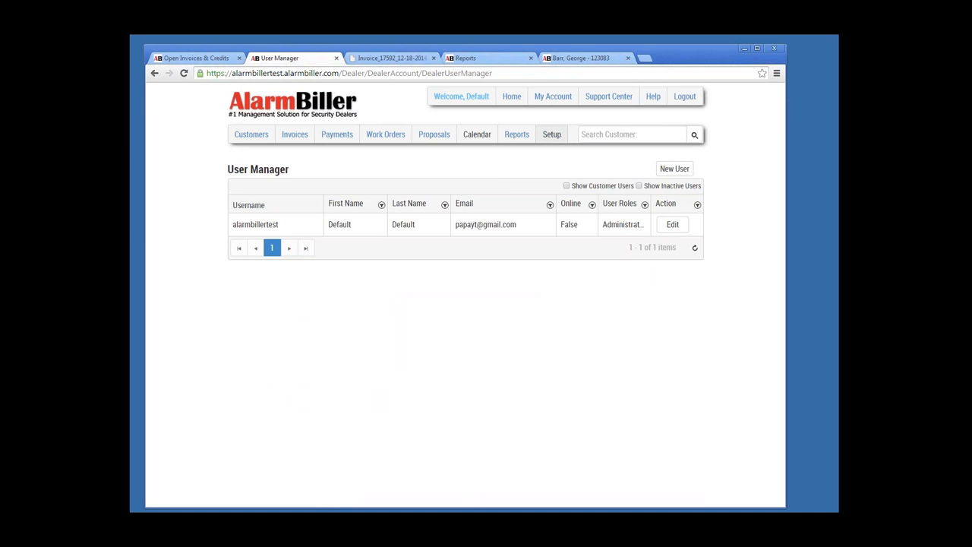
{"action": "left_click", "coordinate": [552, 134]}
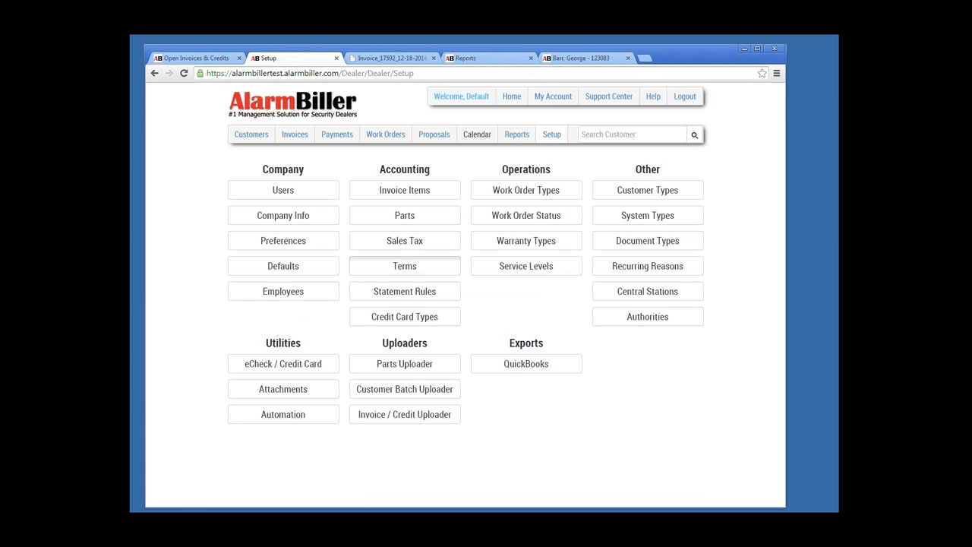
Step: In System Defaults, set the Accounting Lockdown Date to 11/30/2014
{"action": "left_click", "coordinate": [283, 266]}
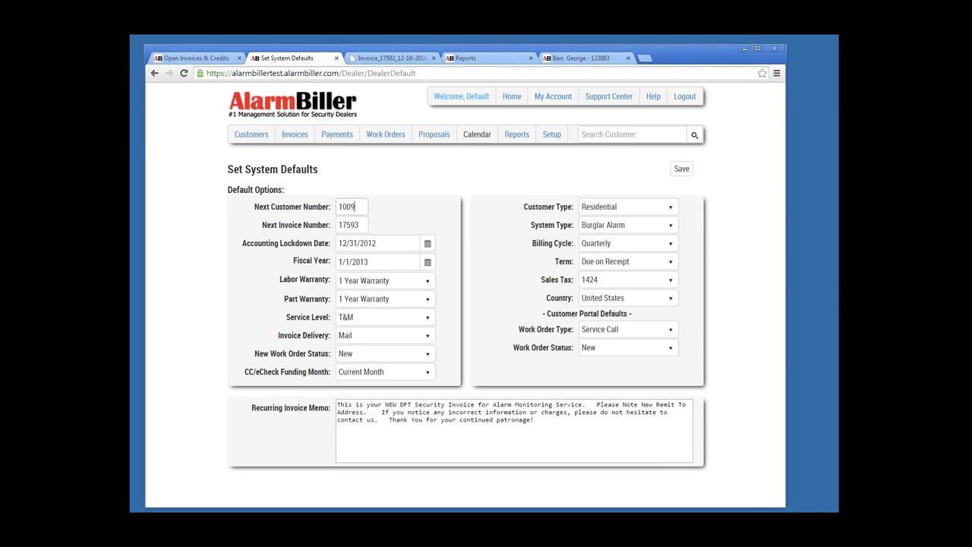
{"action": "left_click_drag", "start_coordinate": [355, 207], "coordinate": [334, 207]}
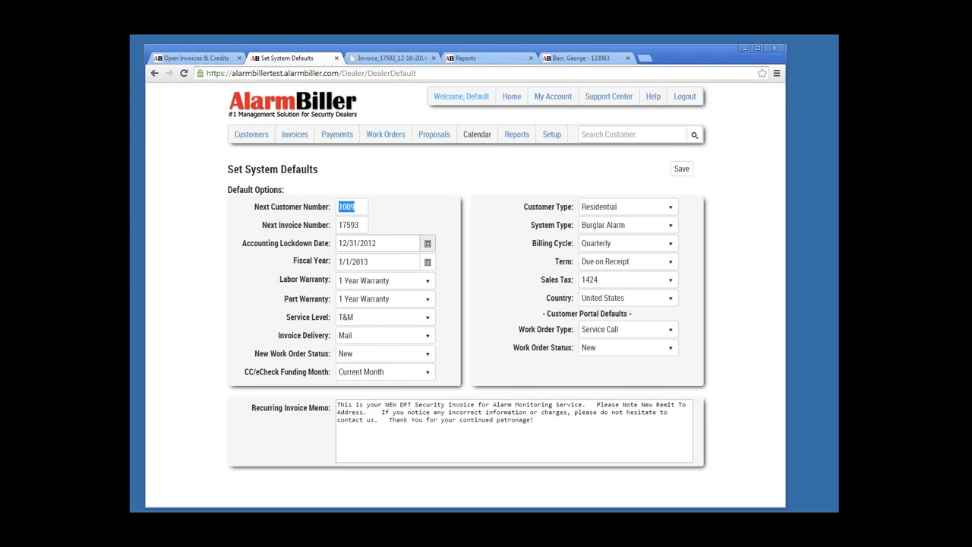
{"action": "left_click", "coordinate": [428, 244]}
{"action": "left_click", "coordinate": [405, 262]}
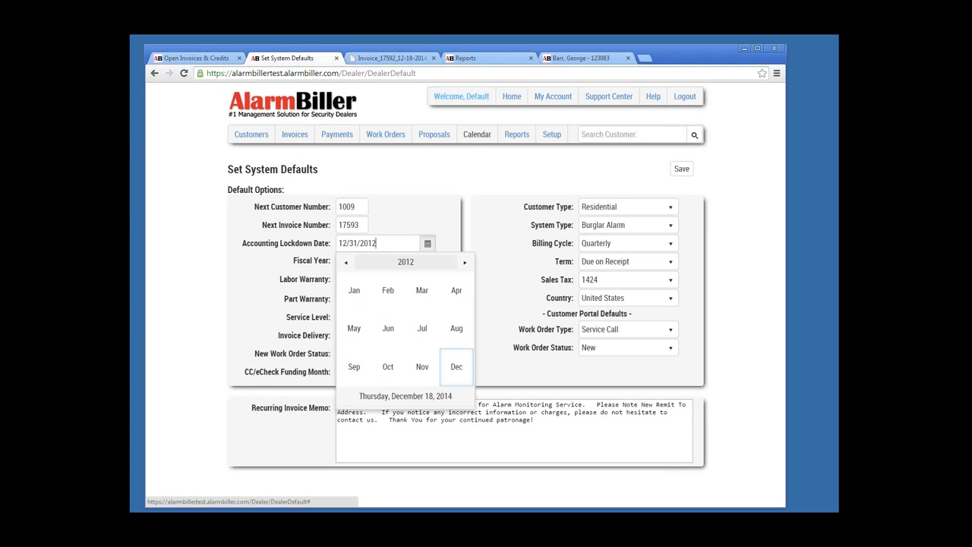
{"action": "left_click", "coordinate": [405, 262]}
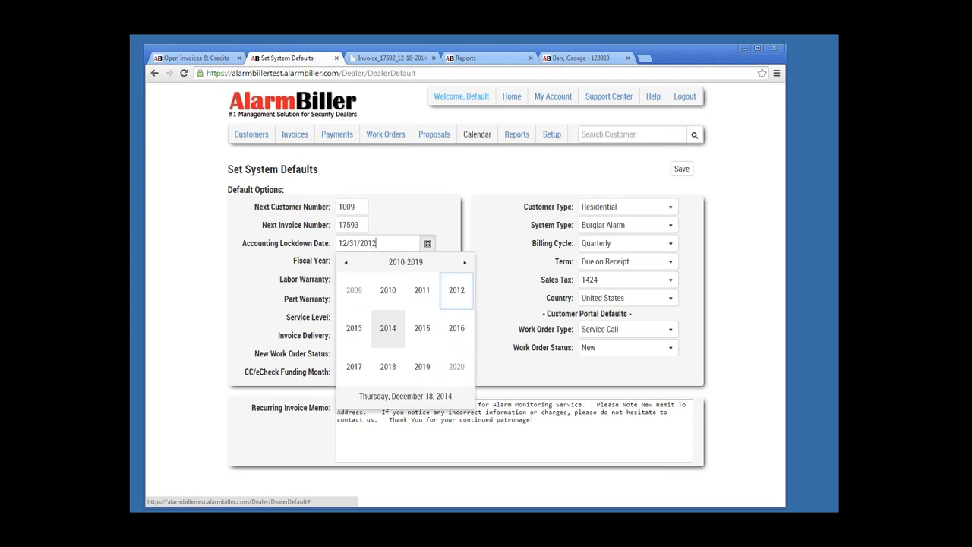
{"action": "left_click", "coordinate": [387, 328]}
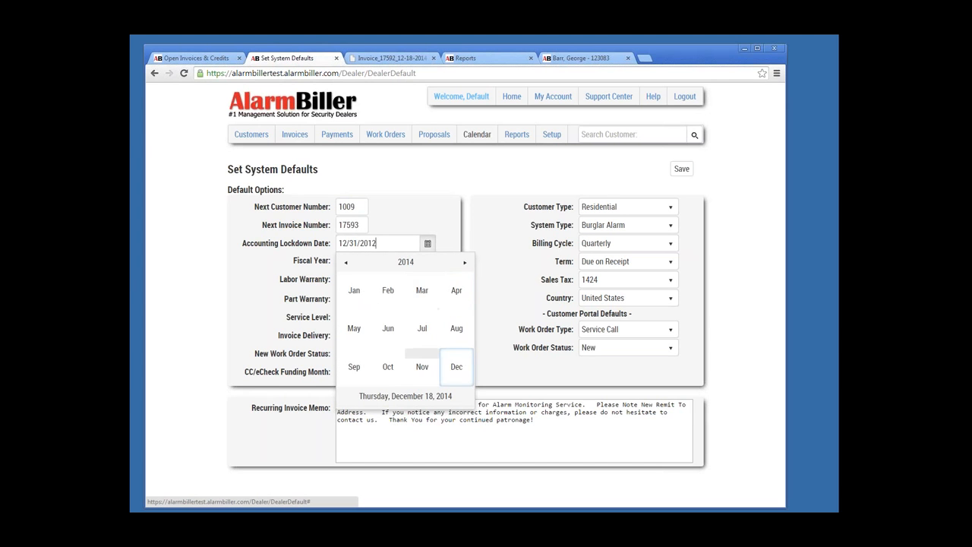
{"action": "left_click", "coordinate": [422, 366]}
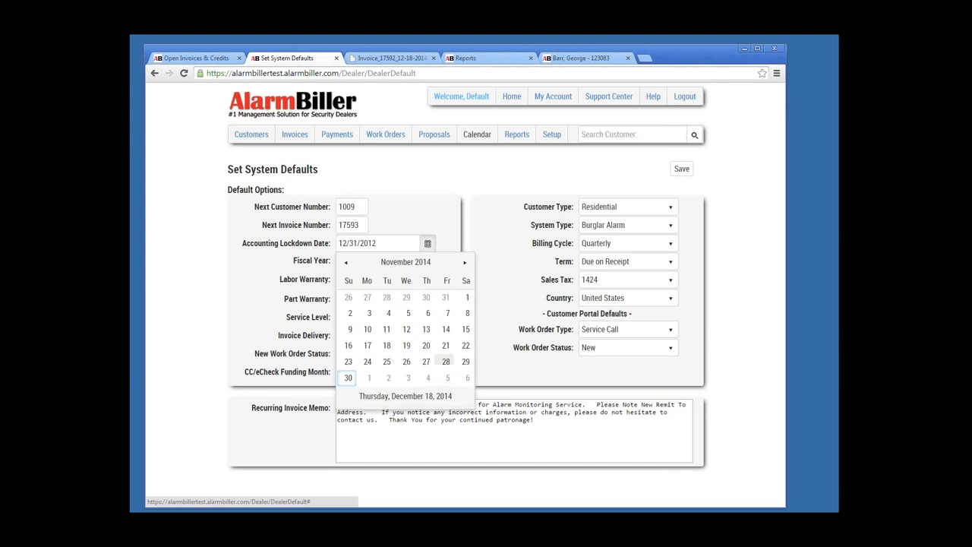
{"action": "left_click", "coordinate": [348, 377]}
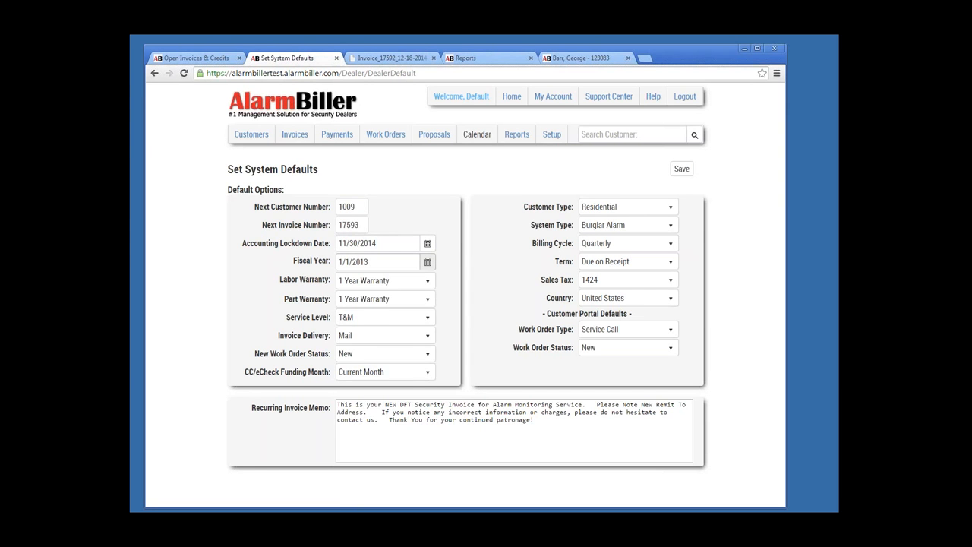
Step: Set the fiscal year start date to 1/1/2014
{"action": "left_click", "coordinate": [427, 262]}
{"action": "left_click", "coordinate": [405, 281]}
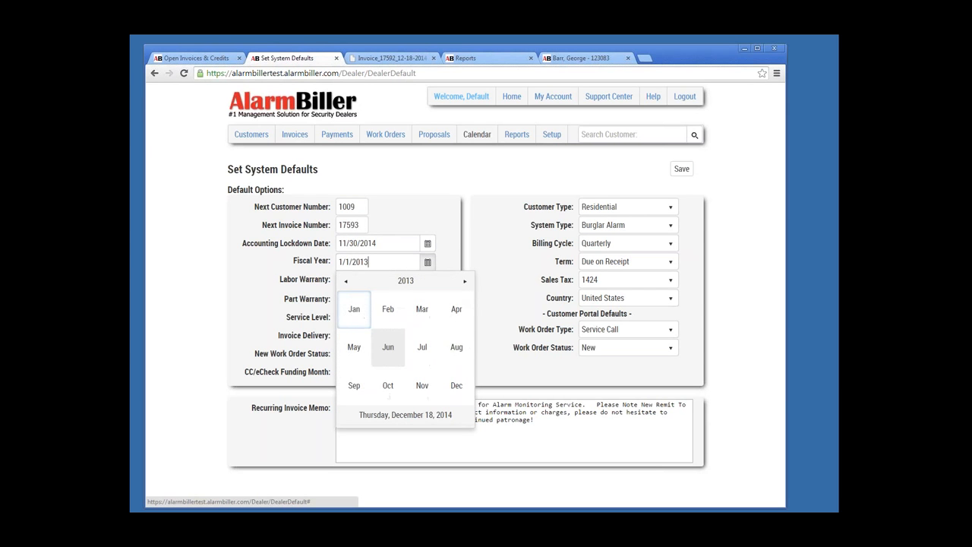
{"action": "left_click", "coordinate": [405, 280]}
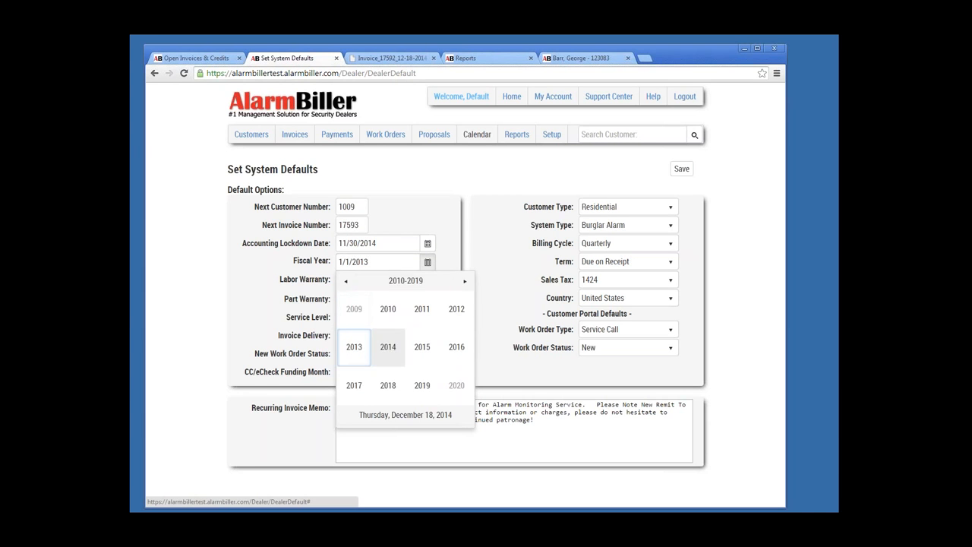
{"action": "left_click", "coordinate": [386, 342]}
{"action": "left_click", "coordinate": [354, 309]}
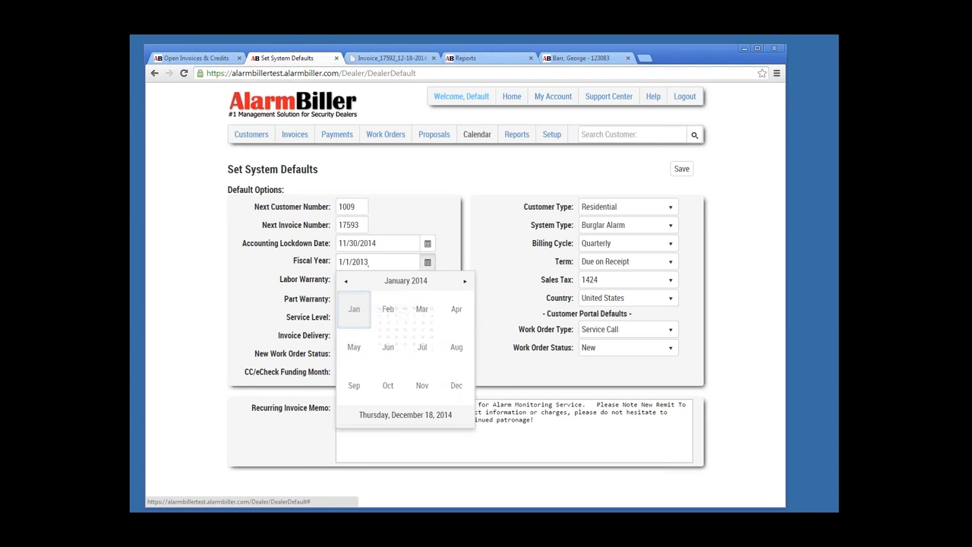
{"action": "left_click", "coordinate": [408, 316]}
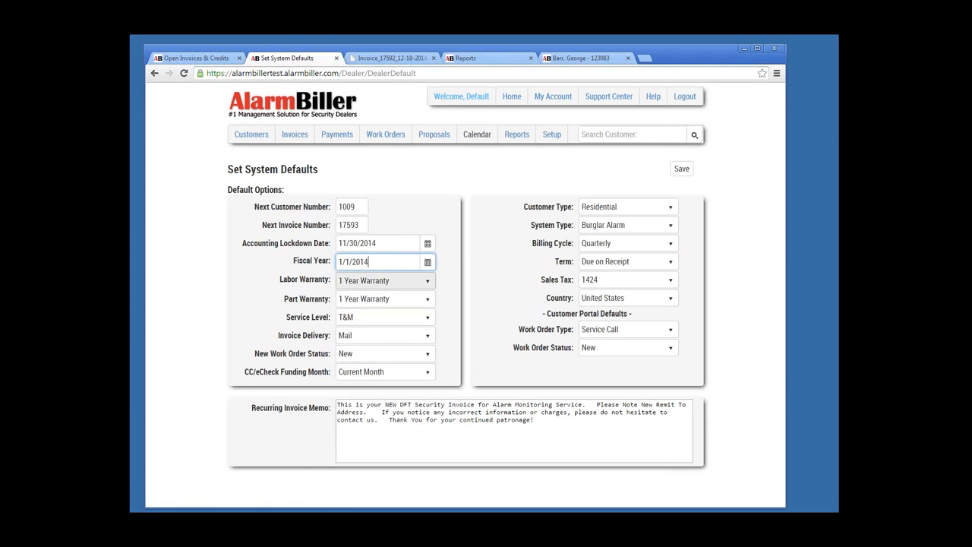
Step: Set labor and part warranties to None, invoice delivery to Print, save, and open Employees
{"action": "left_click", "coordinate": [384, 281]}
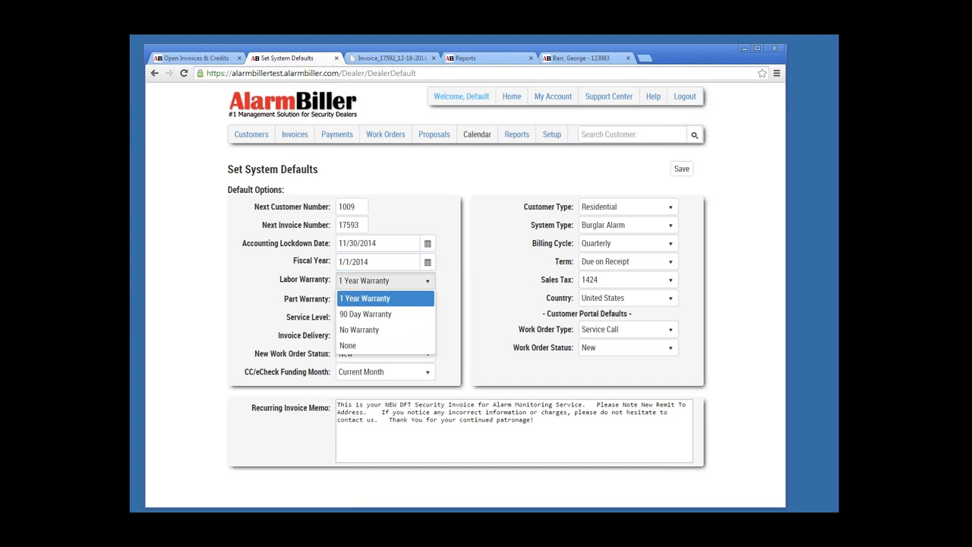
{"action": "left_click", "coordinate": [383, 346]}
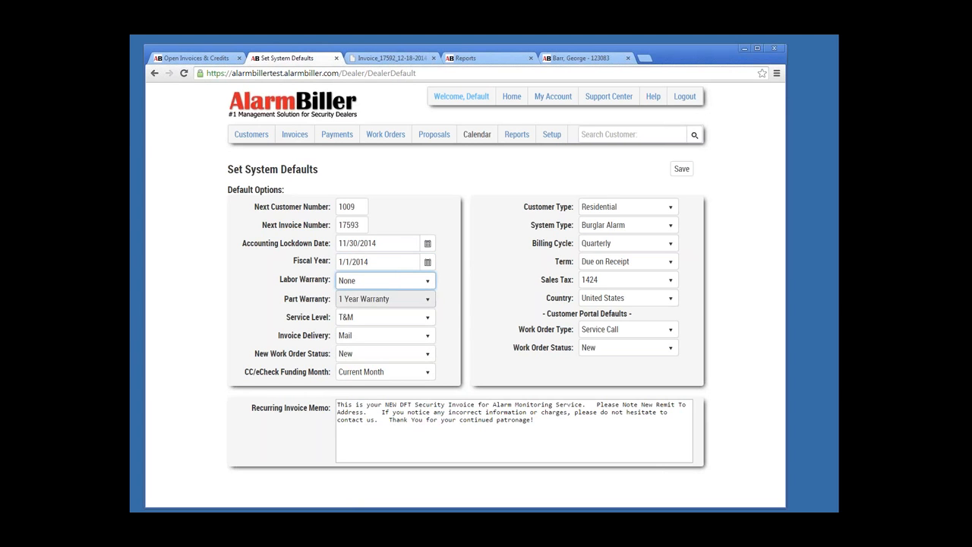
{"action": "left_click", "coordinate": [383, 298]}
{"action": "left_click", "coordinate": [384, 362]}
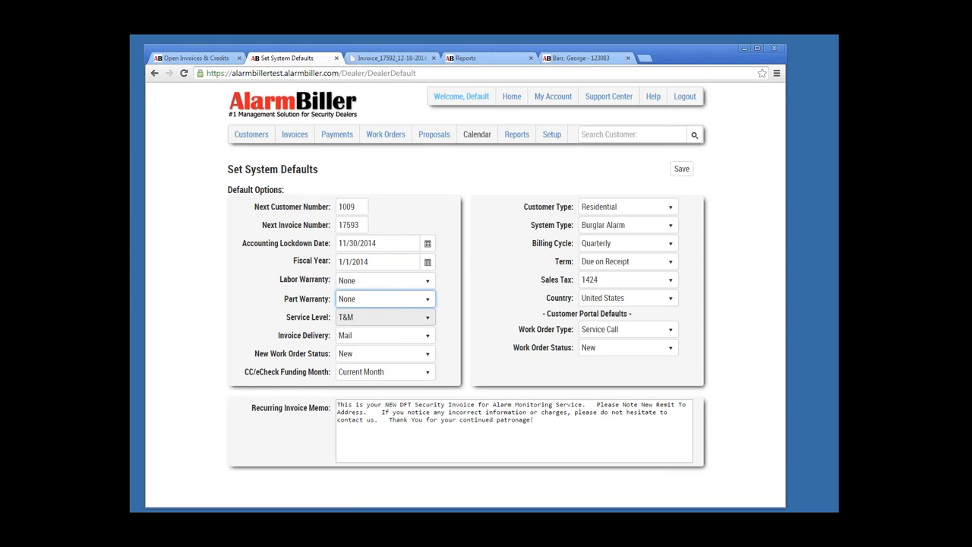
{"action": "left_click", "coordinate": [383, 335]}
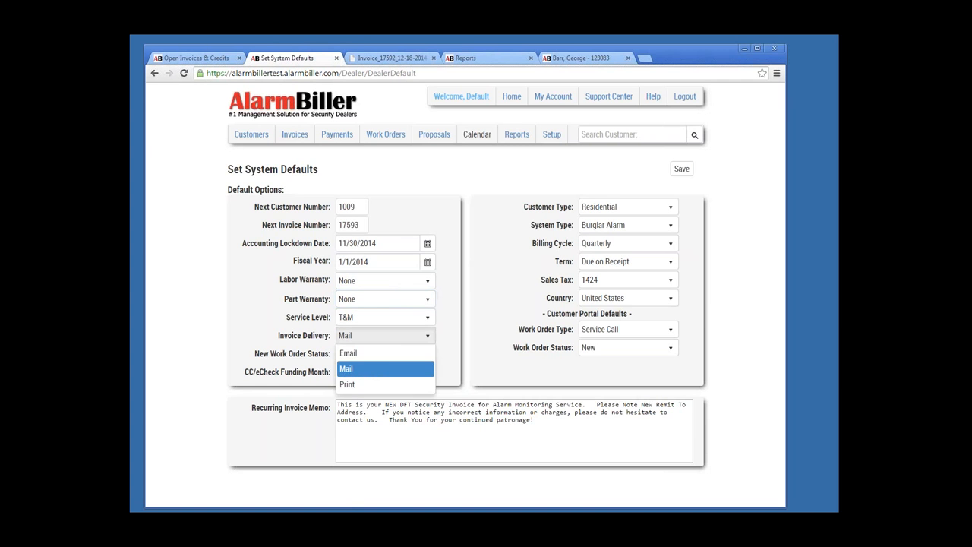
{"action": "left_click", "coordinate": [383, 385]}
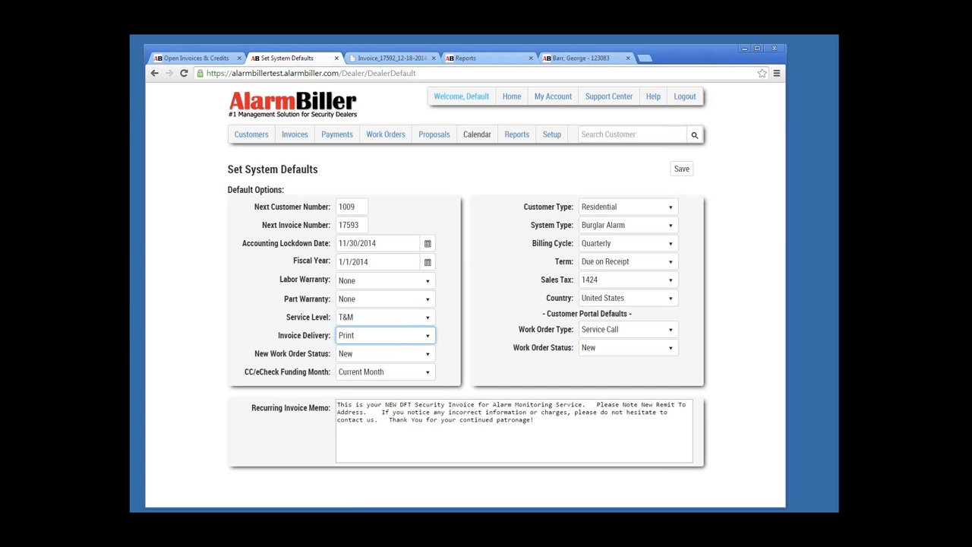
{"action": "left_click", "coordinate": [514, 430]}
{"action": "key", "text": "ctrl+a"}
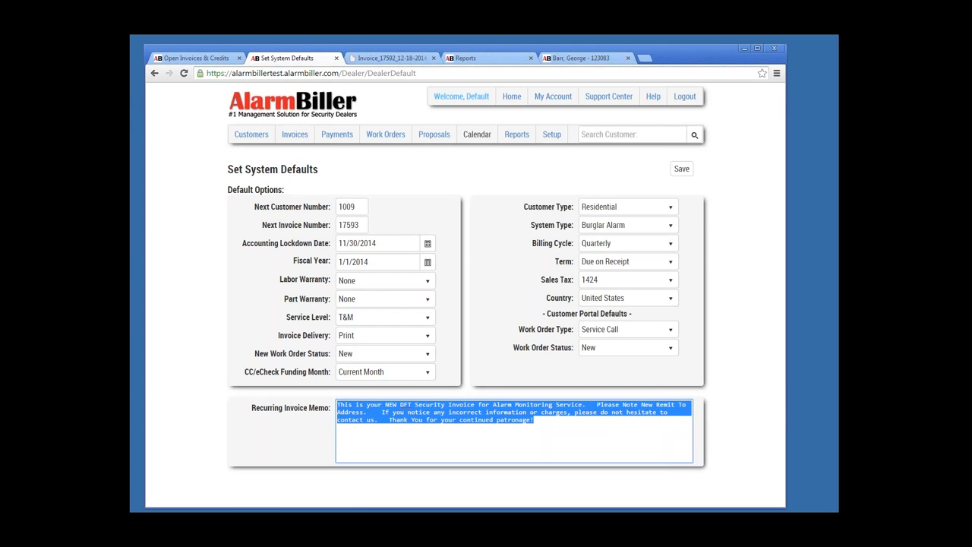
{"action": "left_click", "coordinate": [681, 169]}
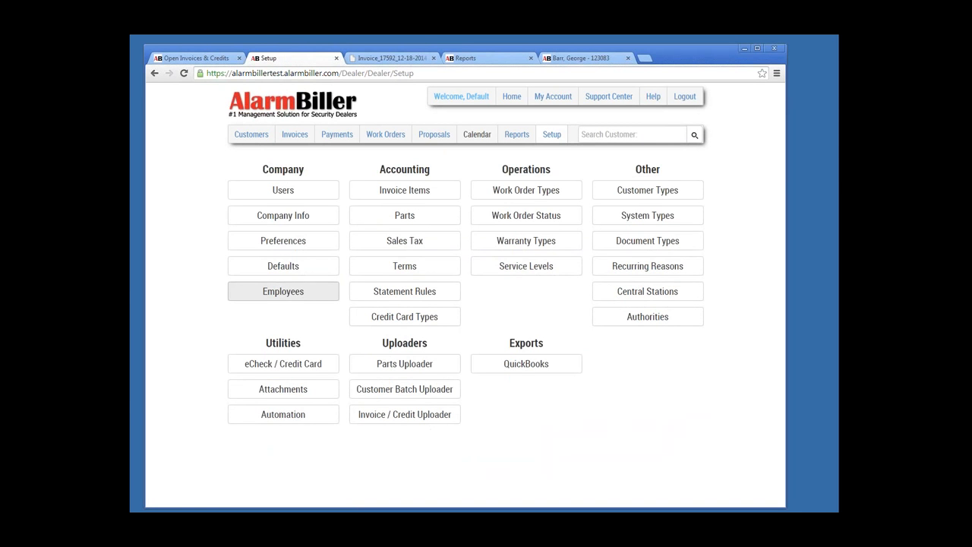
{"action": "left_click", "coordinate": [284, 291]}
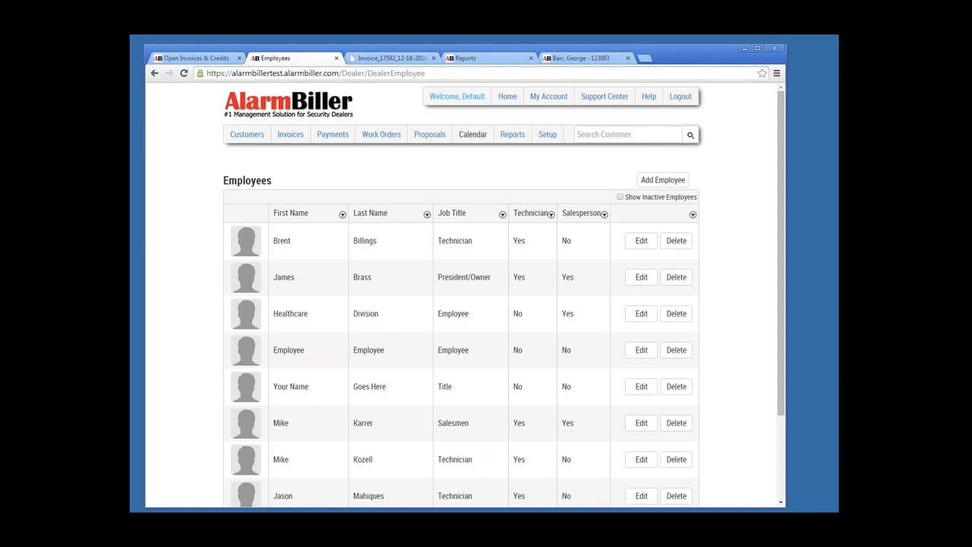
Step: Scroll through all 12 employees, then return to Setup and open the Invoice Items list
{"action": "scroll", "coordinate": [464, 303], "scroll_direction": "down", "scroll_amount": 3}
{"action": "scroll", "coordinate": [463, 304], "scroll_direction": "down", "scroll_amount": 1}
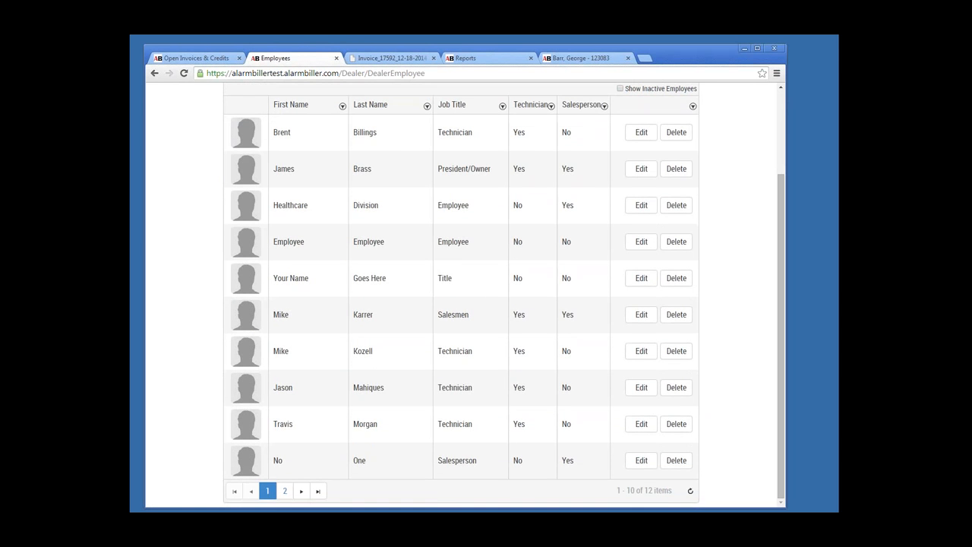
{"action": "scroll", "coordinate": [463, 304], "scroll_direction": "up", "scroll_amount": 3}
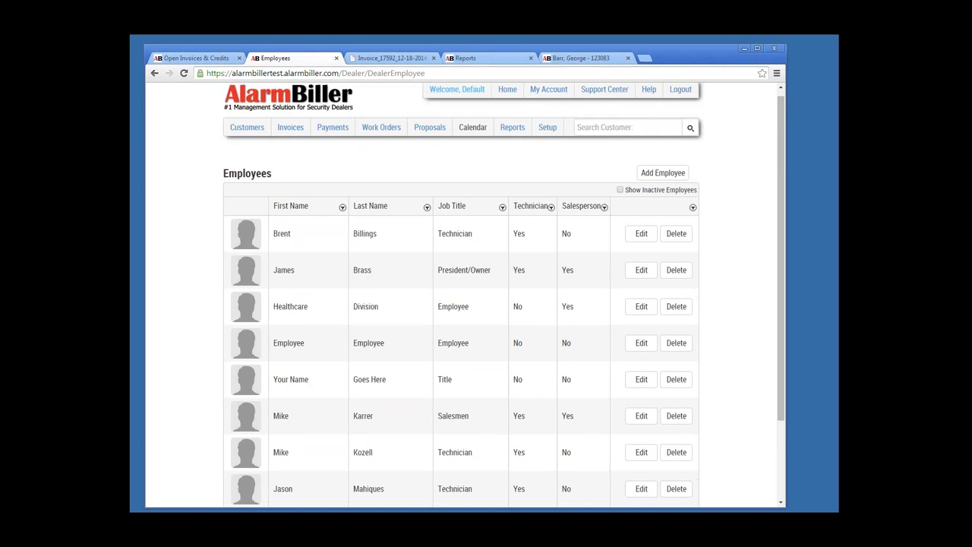
{"action": "scroll", "coordinate": [463, 304], "scroll_direction": "down", "scroll_amount": 2}
{"action": "scroll", "coordinate": [501, 296], "scroll_direction": "down", "scroll_amount": 1}
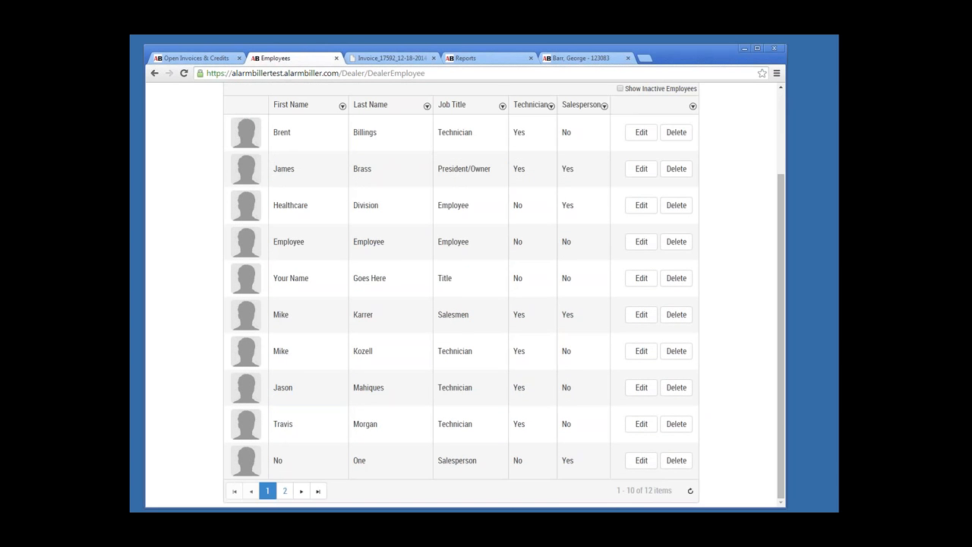
{"action": "scroll", "coordinate": [547, 134], "scroll_direction": "up", "scroll_amount": 2}
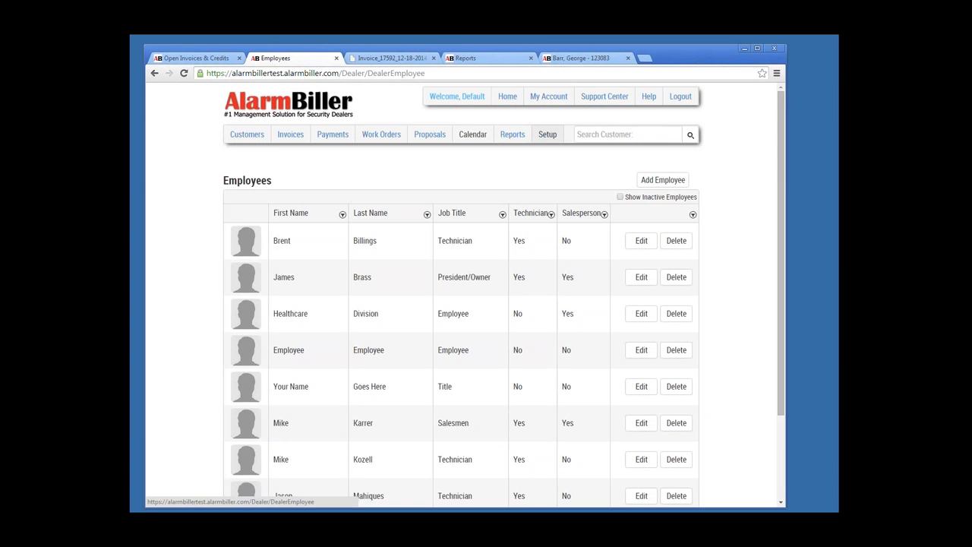
{"action": "left_click", "coordinate": [547, 134]}
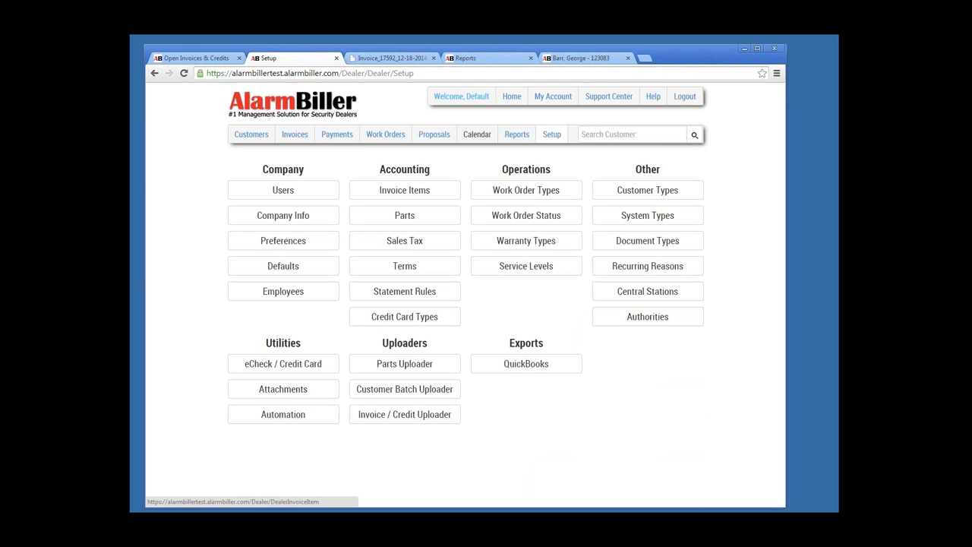
{"action": "left_click", "coordinate": [405, 189]}
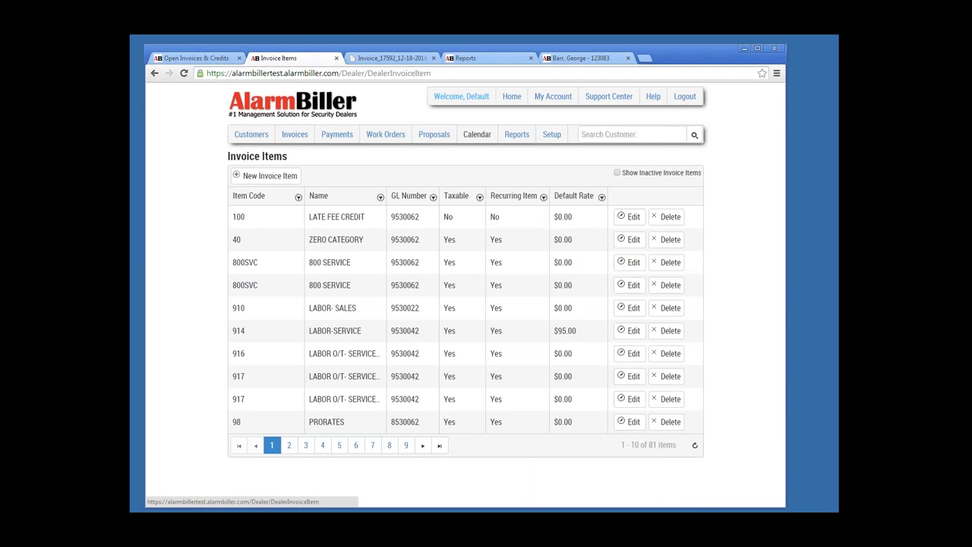
Step: Sort invoice items by Default Rate, highest first, then go to the empty Support Center
{"action": "left_click", "coordinate": [573, 196]}
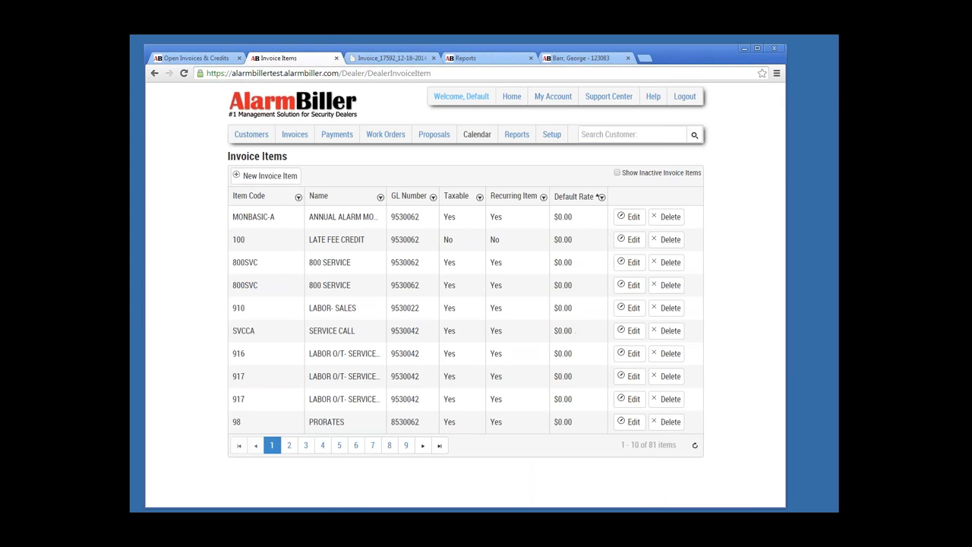
{"action": "left_click", "coordinate": [573, 196]}
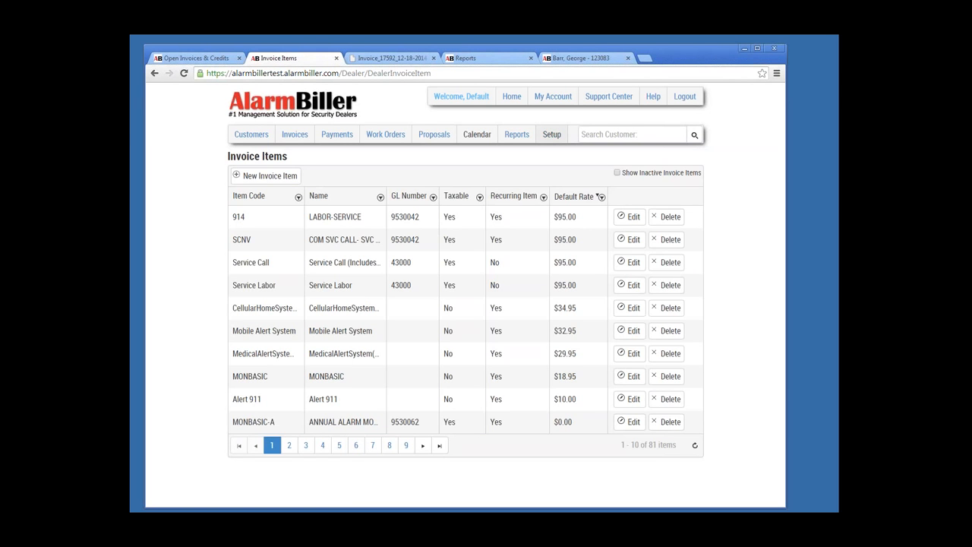
{"action": "left_click", "coordinate": [552, 133]}
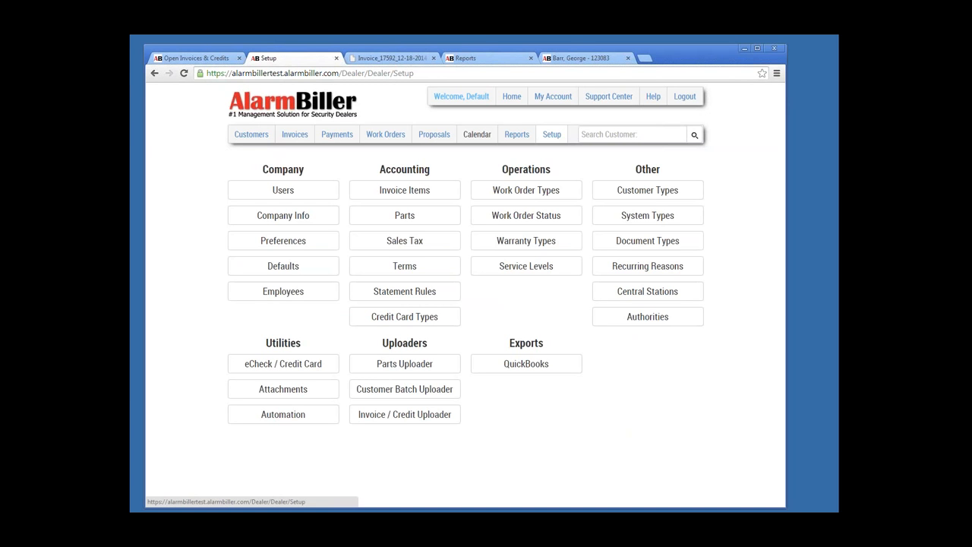
{"action": "left_click", "coordinate": [608, 96]}
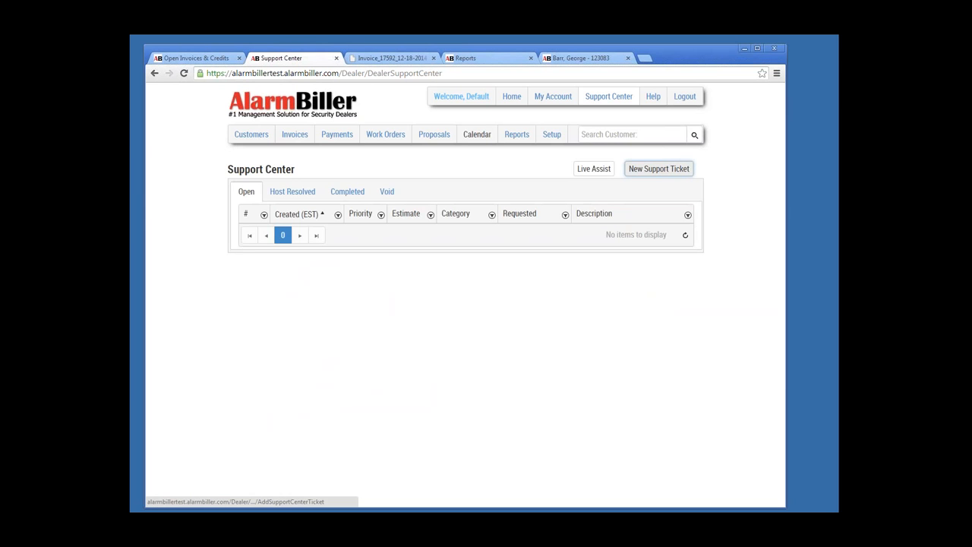
Step: Start a new support ticket with the contact's first name and category Customers
{"action": "left_click", "coordinate": [658, 168]}
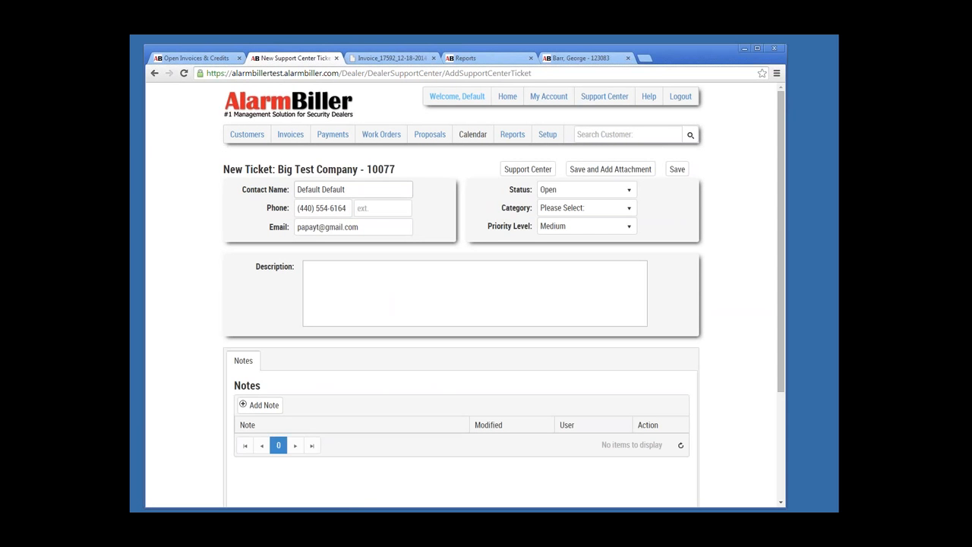
{"action": "left_click_drag", "start_coordinate": [346, 189], "coordinate": [296, 189]}
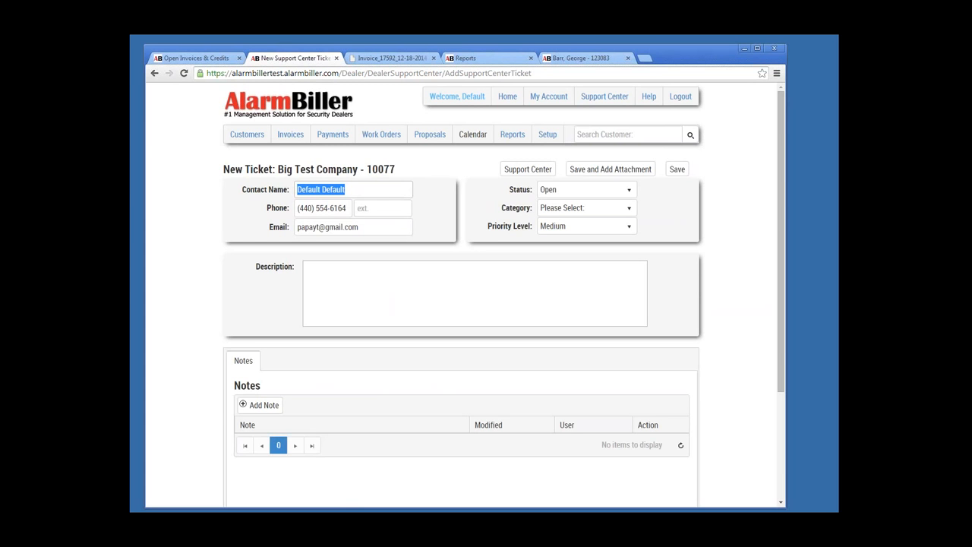
{"action": "type", "text": "Michael"}
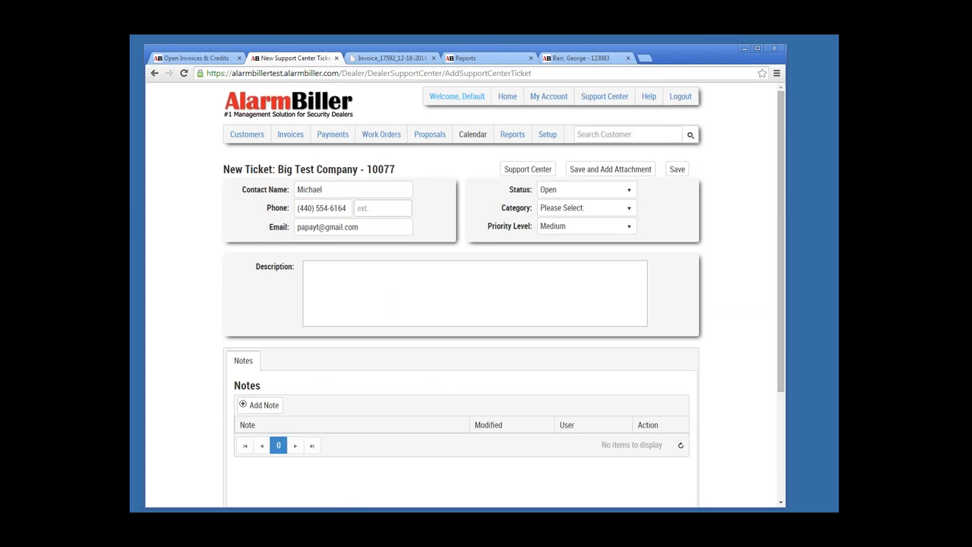
{"action": "key", "text": "Tab"}
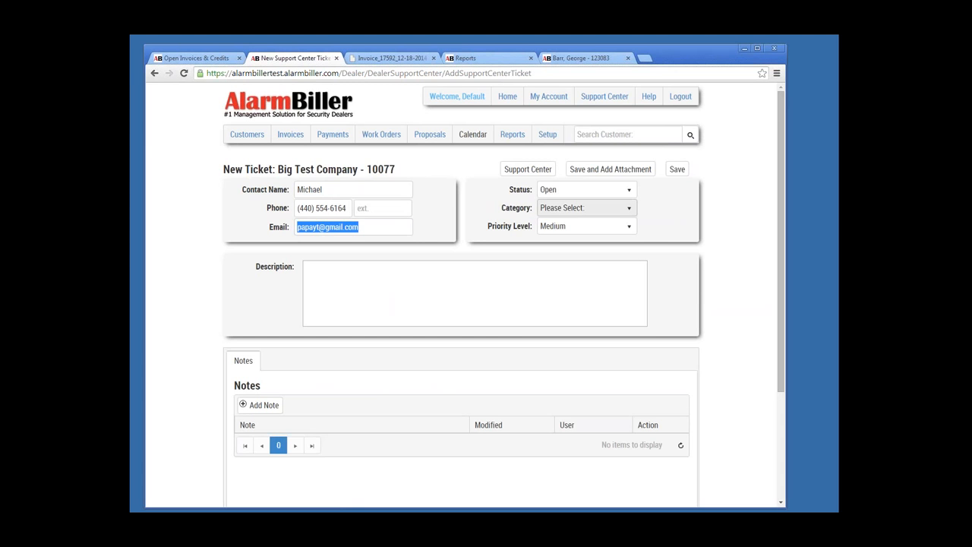
{"action": "left_click", "coordinate": [600, 208]}
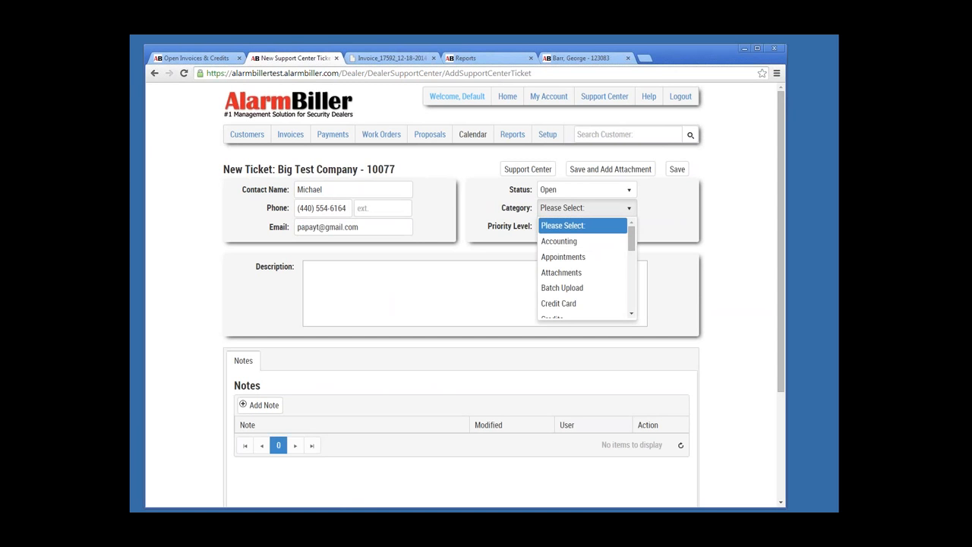
{"action": "scroll", "coordinate": [584, 289], "scroll_direction": "down", "scroll_amount": 2}
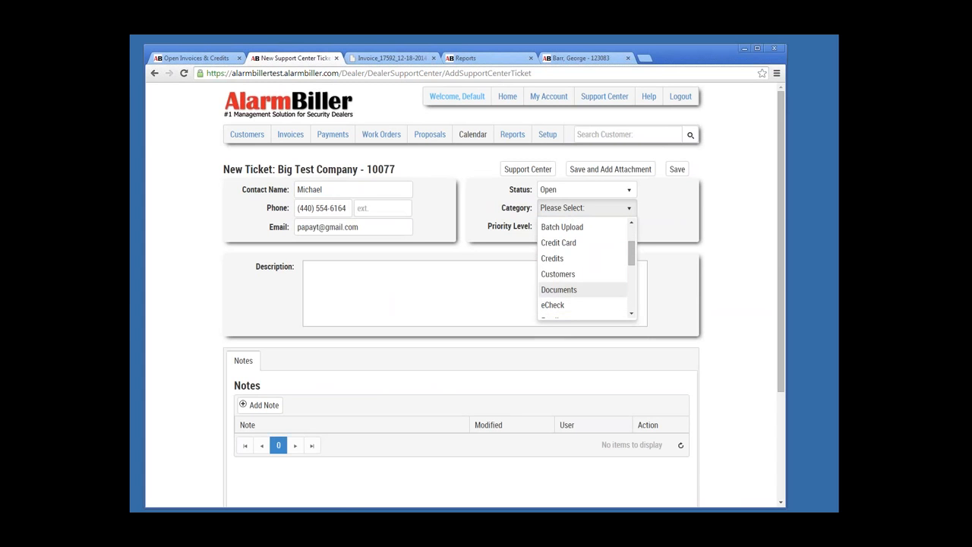
{"action": "left_click", "coordinate": [558, 274]}
Step: Describe the ticket as 'What does the new customer button do?', add one placeholder note, and save
{"action": "left_click", "coordinate": [393, 294]}
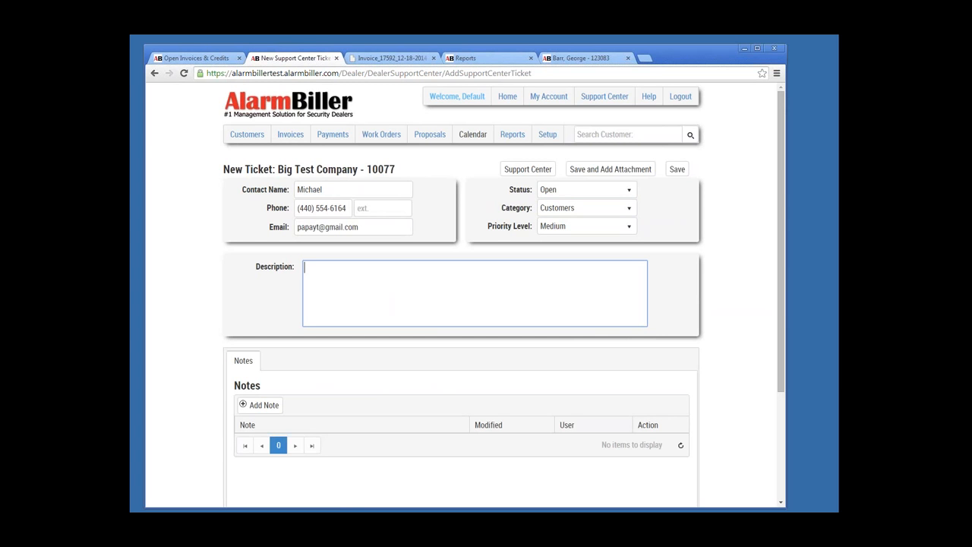
{"action": "type", "text": "What does the new customer button do"}
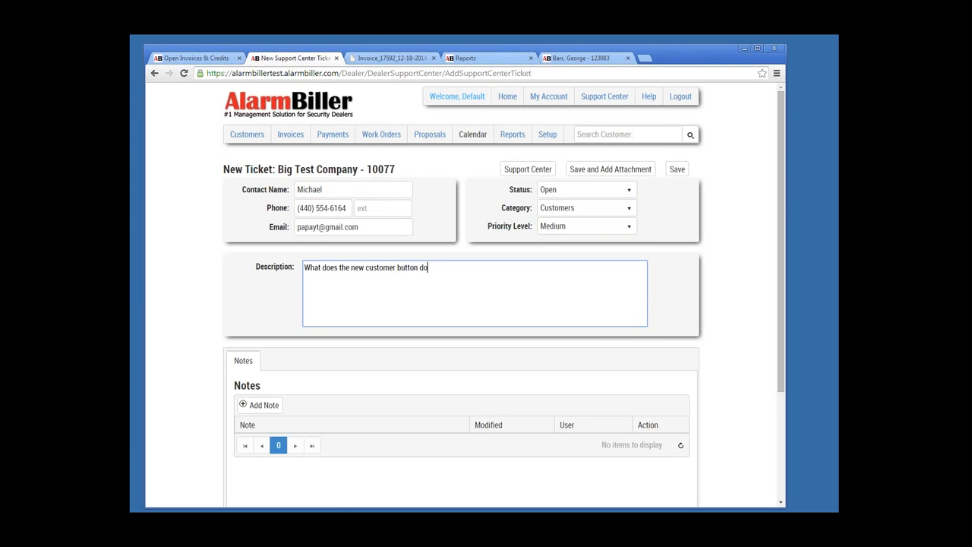
{"action": "type", "text": "?"}
{"action": "scroll", "coordinate": [504, 292], "scroll_direction": "down", "scroll_amount": 1}
{"action": "left_click", "coordinate": [260, 354]}
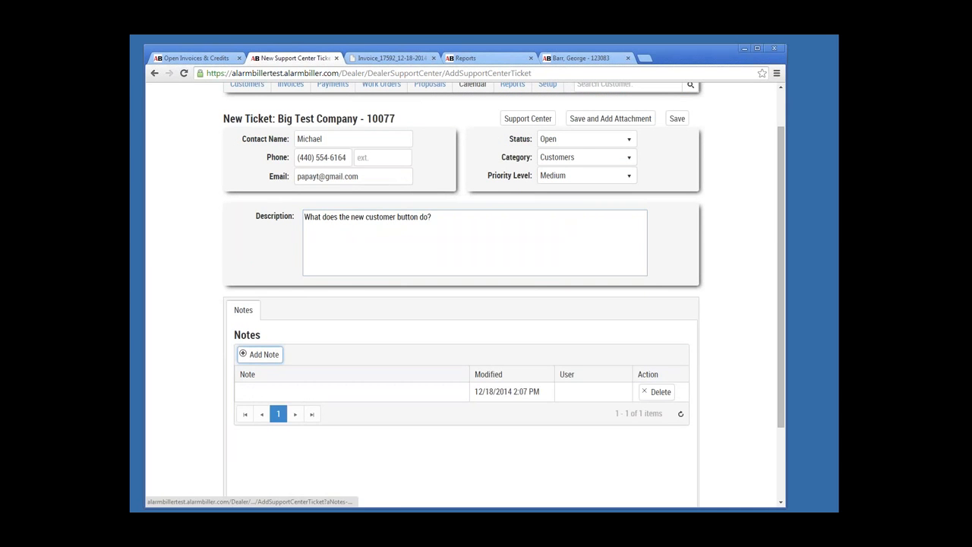
{"action": "type", "text": "sdfasdfads dsafdasf das fadsfasdf adsfasdfads"}
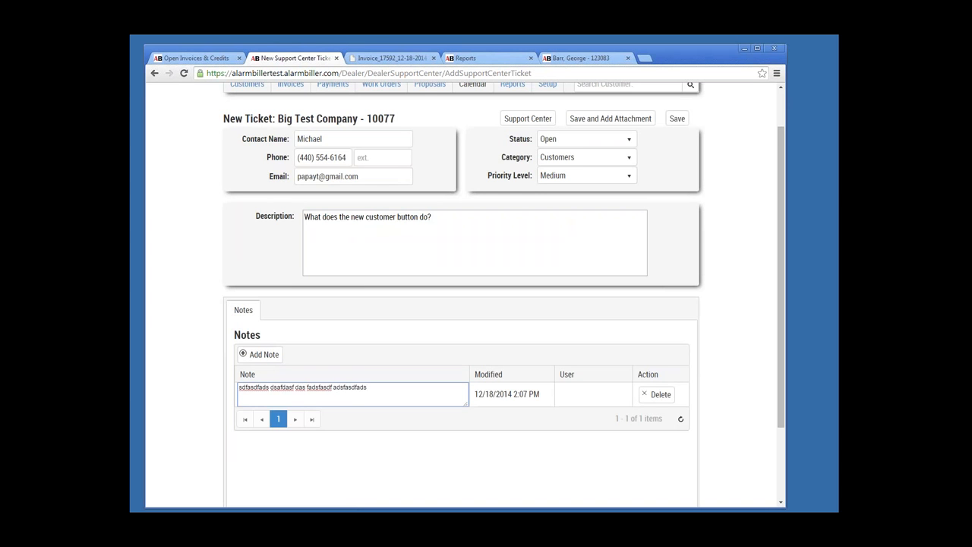
{"action": "key", "text": "Tab"}
{"action": "scroll", "coordinate": [463, 296], "scroll_direction": "up", "scroll_amount": 2}
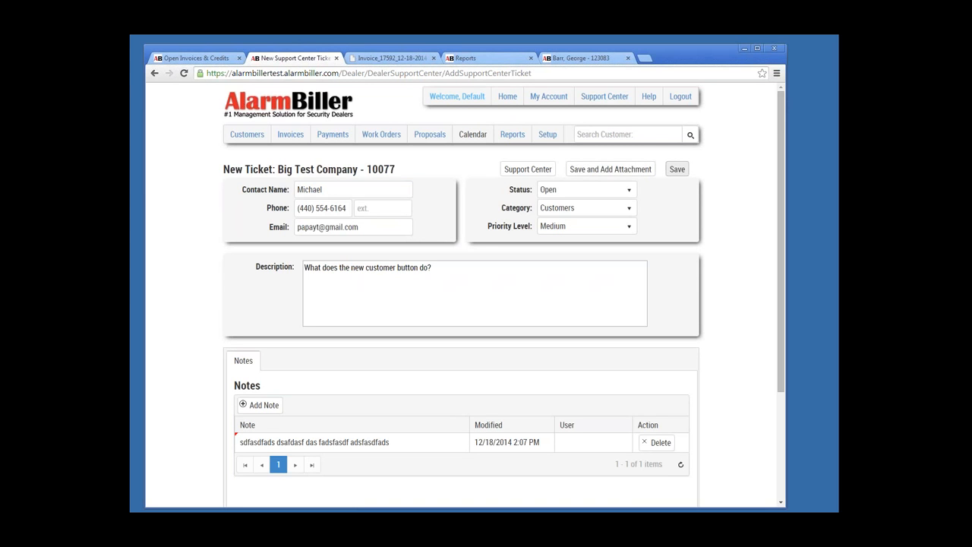
{"action": "left_click", "coordinate": [677, 169]}
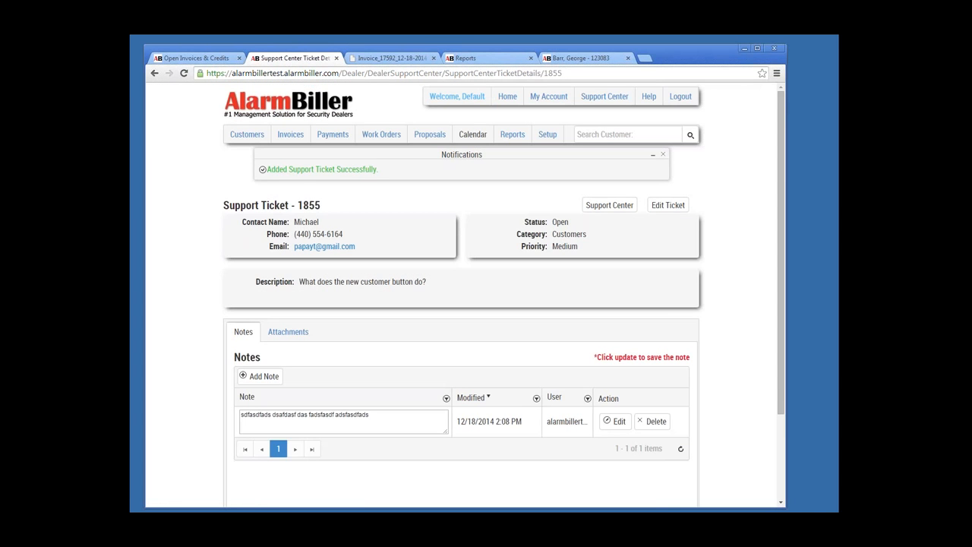
Step: Return to the Support Center and check the Host Resolved and Open tabs for ticket 1855
{"action": "left_click", "coordinate": [609, 205]}
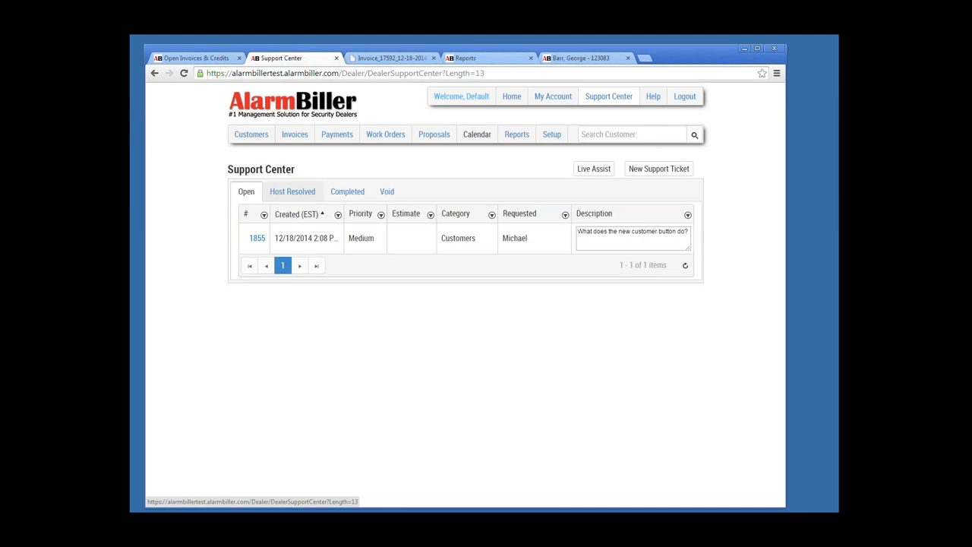
{"action": "left_click", "coordinate": [292, 191]}
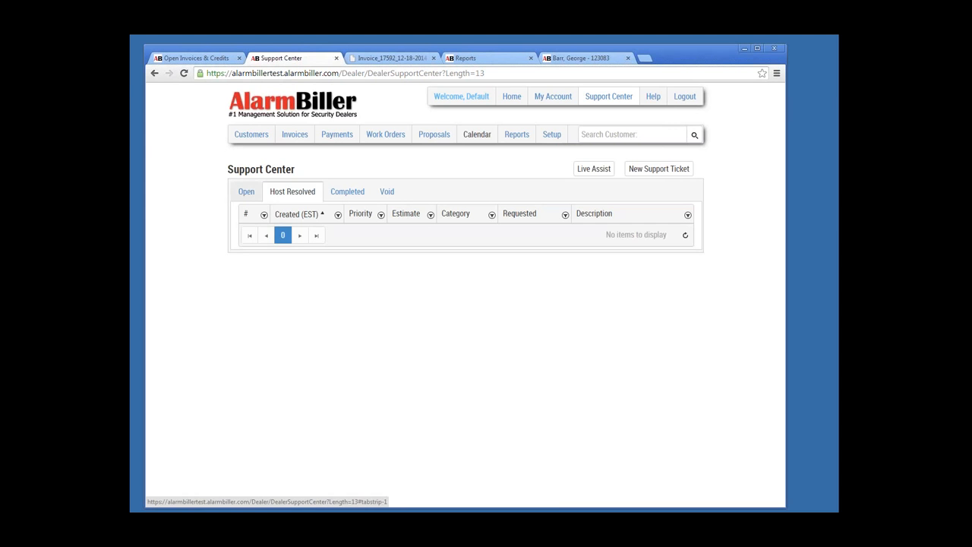
{"action": "left_click", "coordinate": [246, 192]}
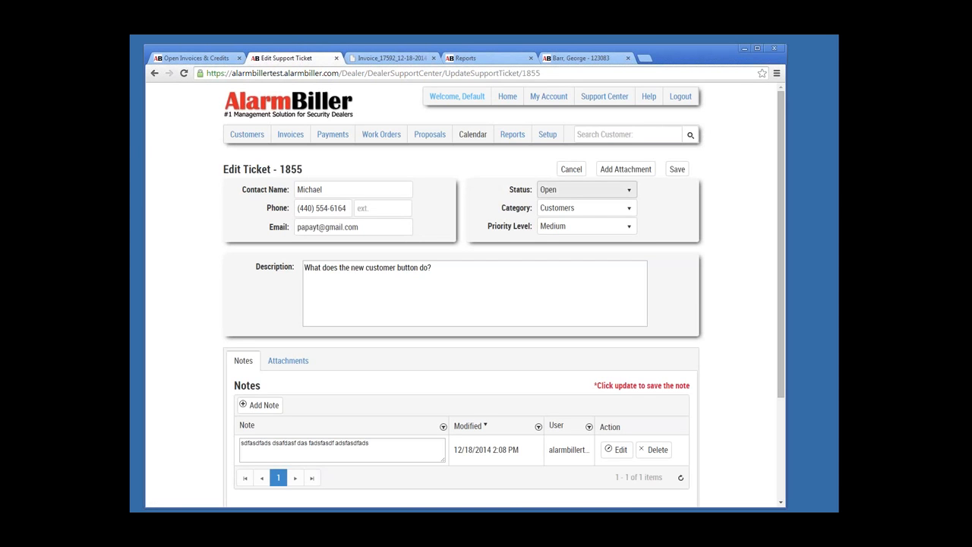
Step: Open ticket 1855's Status choices, then cancel the edit and leave without saving
{"action": "left_click", "coordinate": [607, 190]}
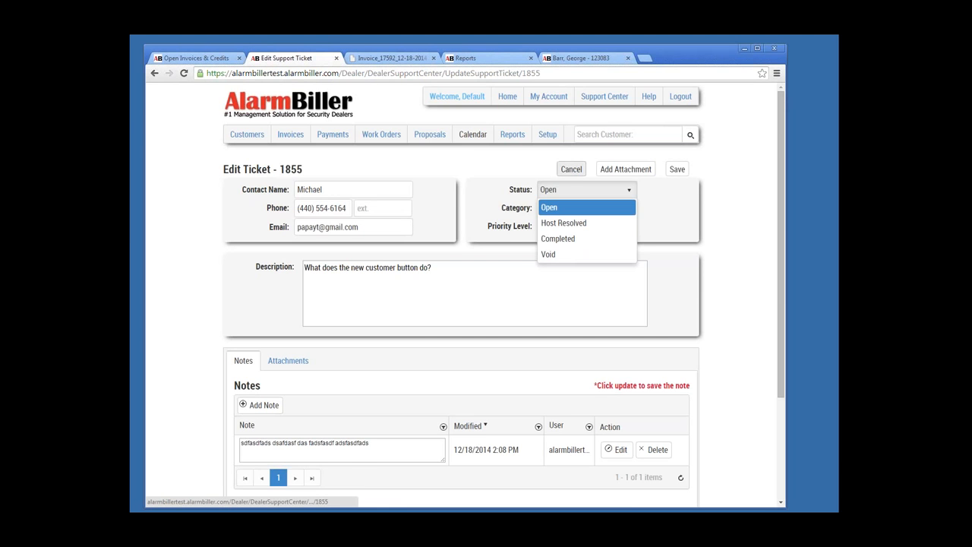
{"action": "left_click", "coordinate": [571, 169]}
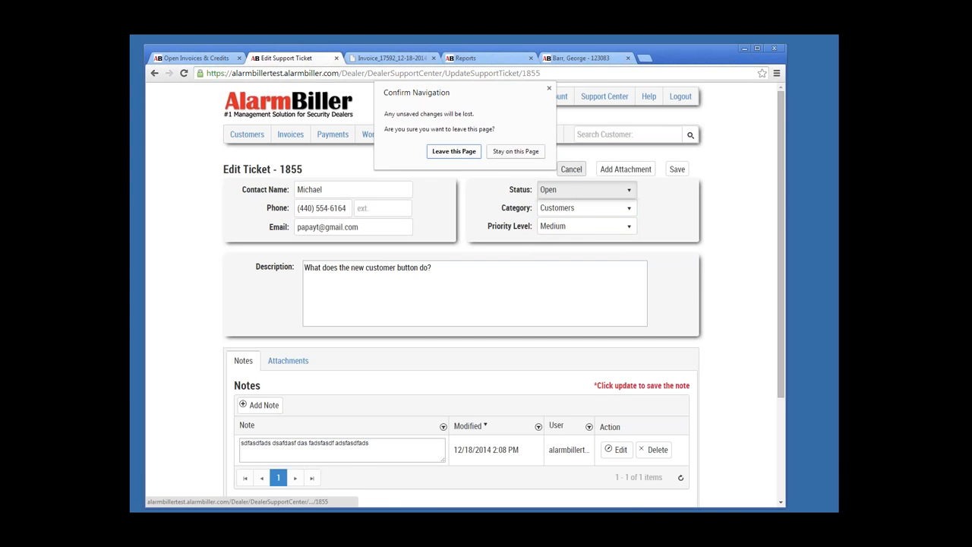
{"action": "key", "text": "Return"}
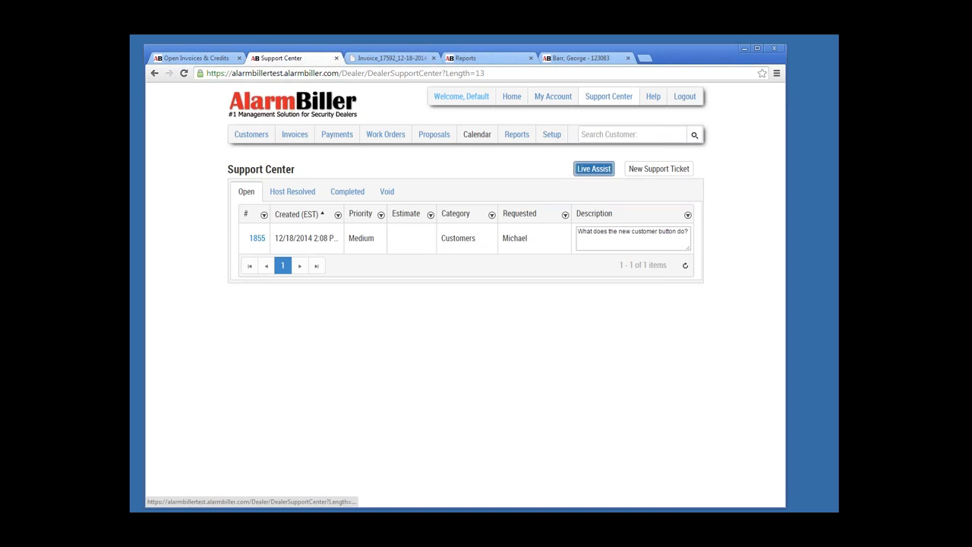
{"action": "left_click", "coordinate": [593, 168]}
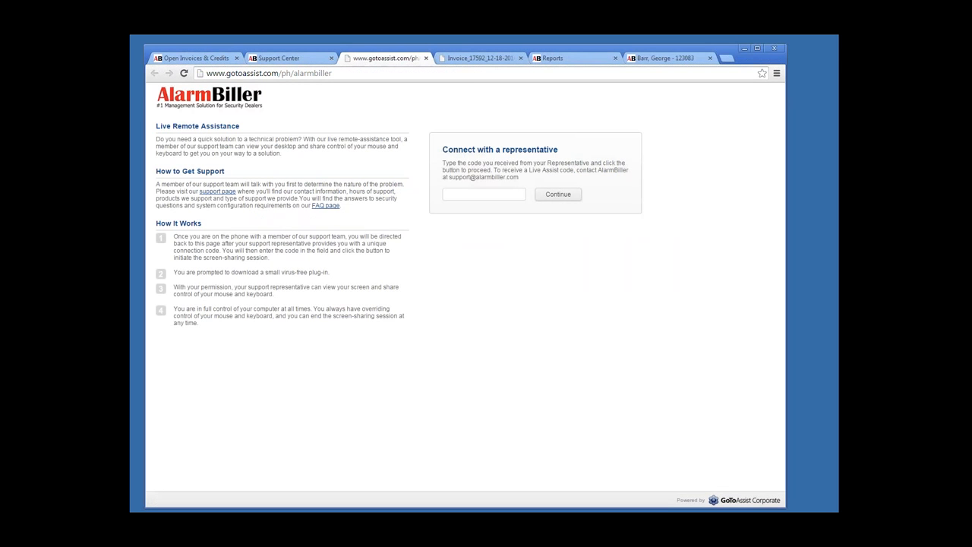
{"action": "type", "text": "4564564564"}
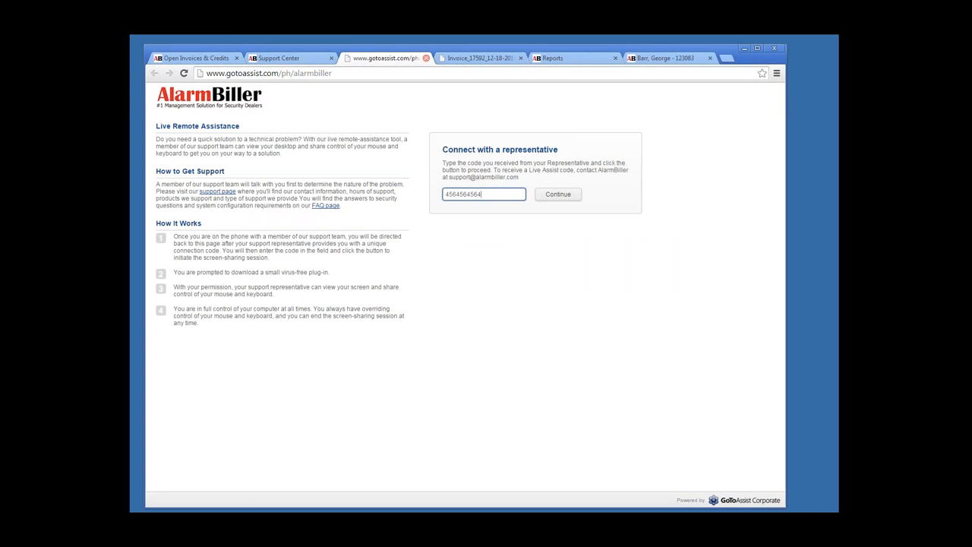
{"action": "left_click", "coordinate": [426, 57]}
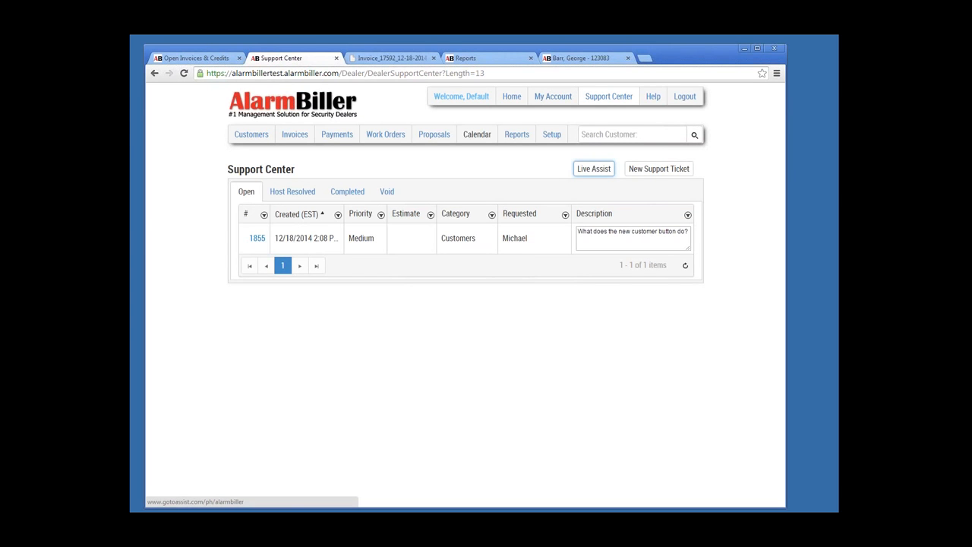
Step: Go to Home and close the customer, Reports, invoice PDF and Open Invoices & Credits tabs
{"action": "left_click", "coordinate": [512, 97]}
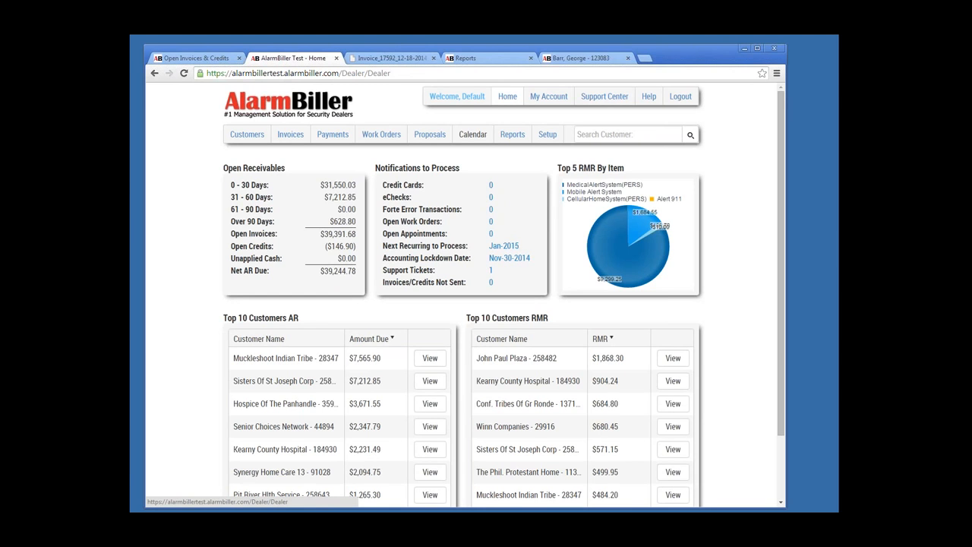
{"action": "left_click", "coordinate": [628, 58]}
{"action": "left_click", "coordinate": [530, 58]}
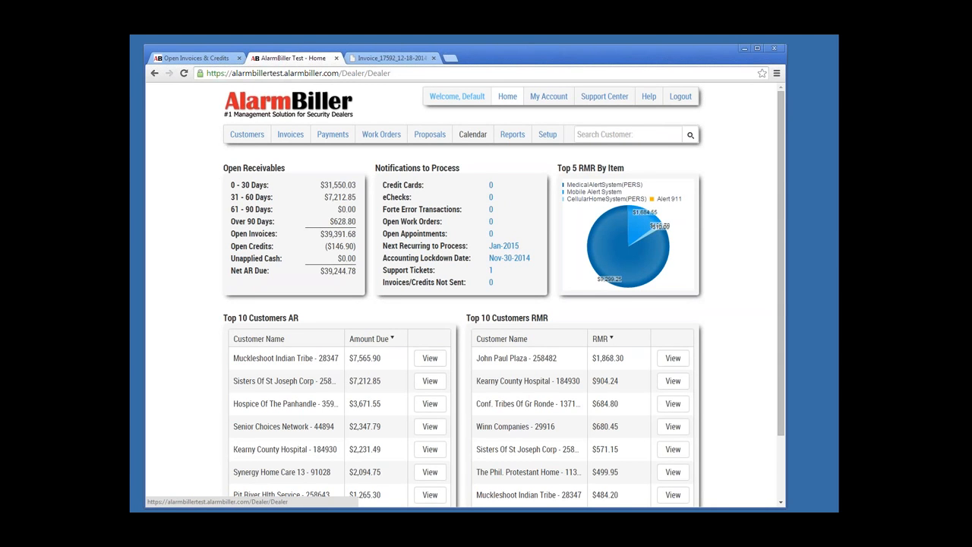
{"action": "left_click", "coordinate": [433, 58]}
{"action": "left_click", "coordinate": [239, 57]}
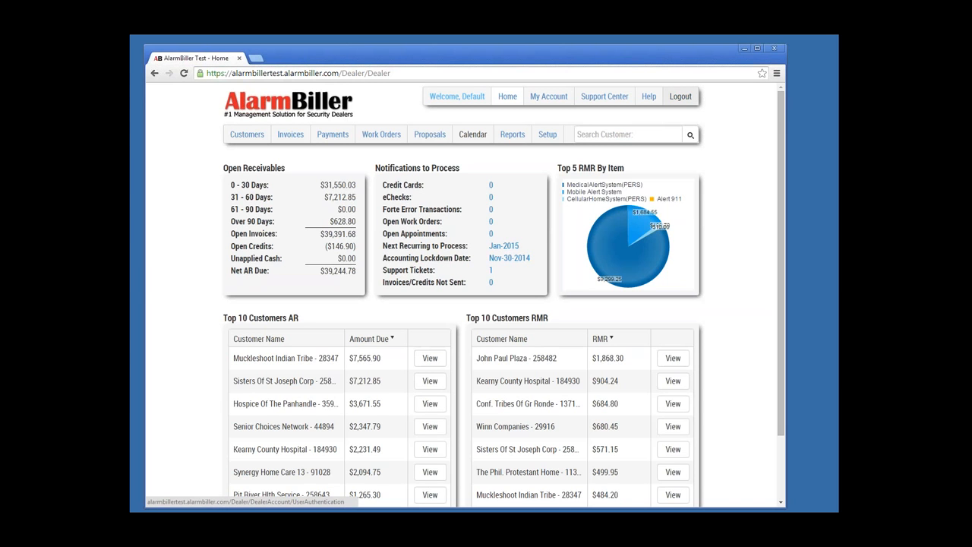
Step: Log out of AlarmBiller and log back in with the saved credentials
{"action": "left_click", "coordinate": [680, 97]}
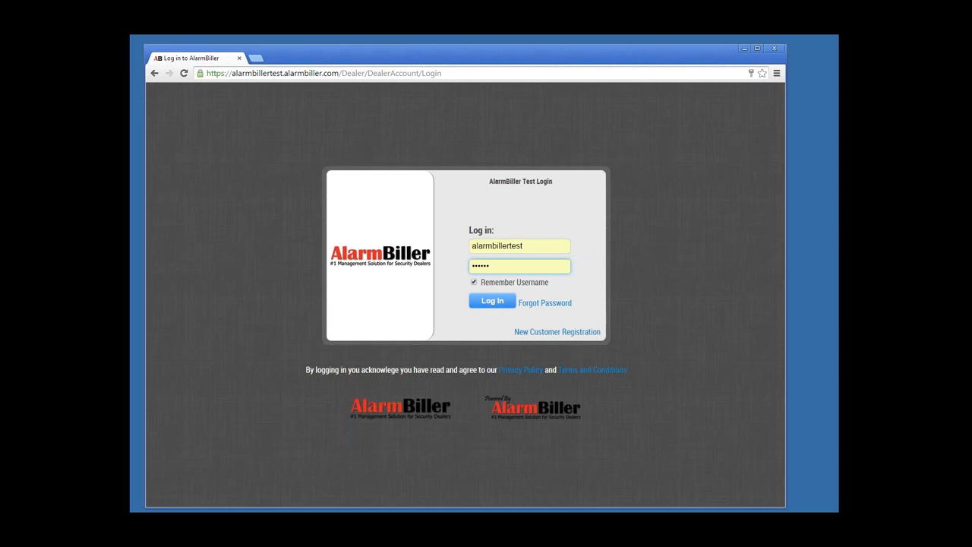
{"action": "left_click", "coordinate": [492, 300]}
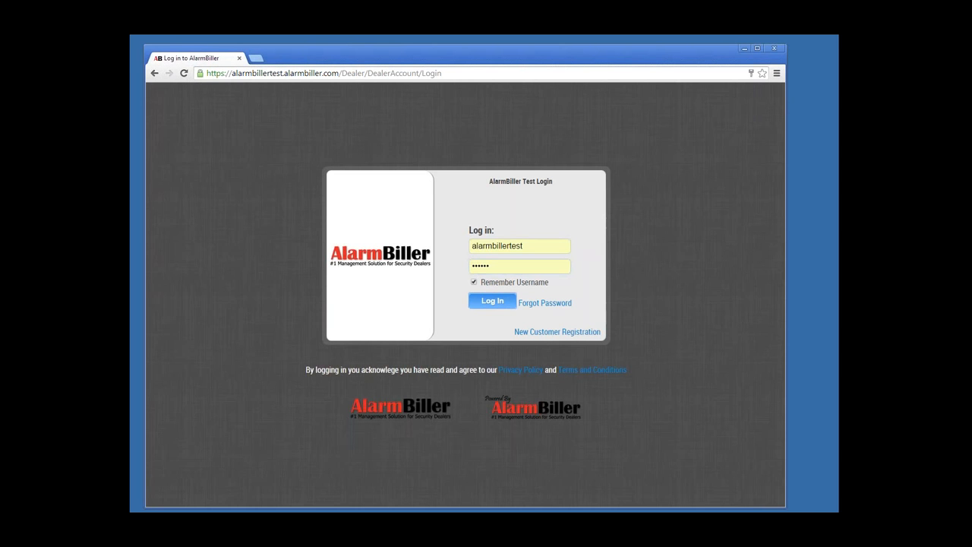